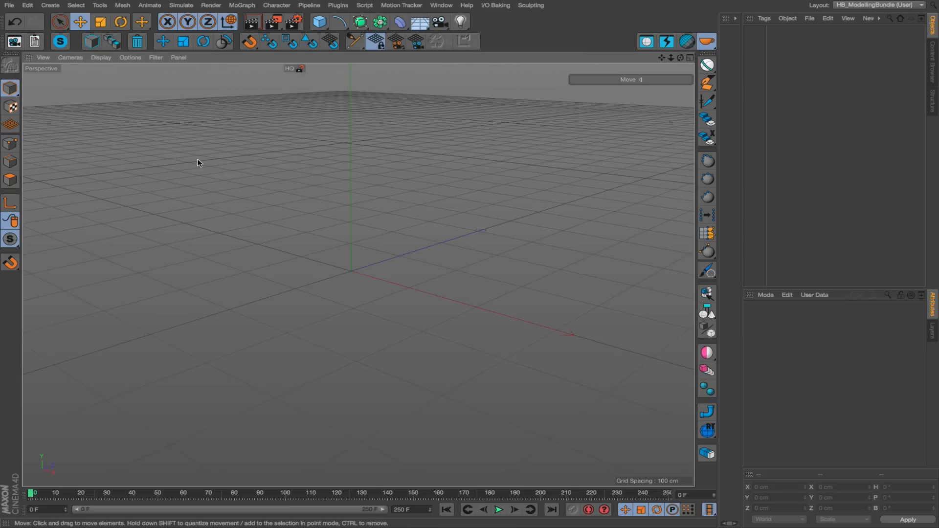
Run HB_DefaultCamera, open its script in the Script Manager, and examine the description and Python code before closing it.
click(15, 42)
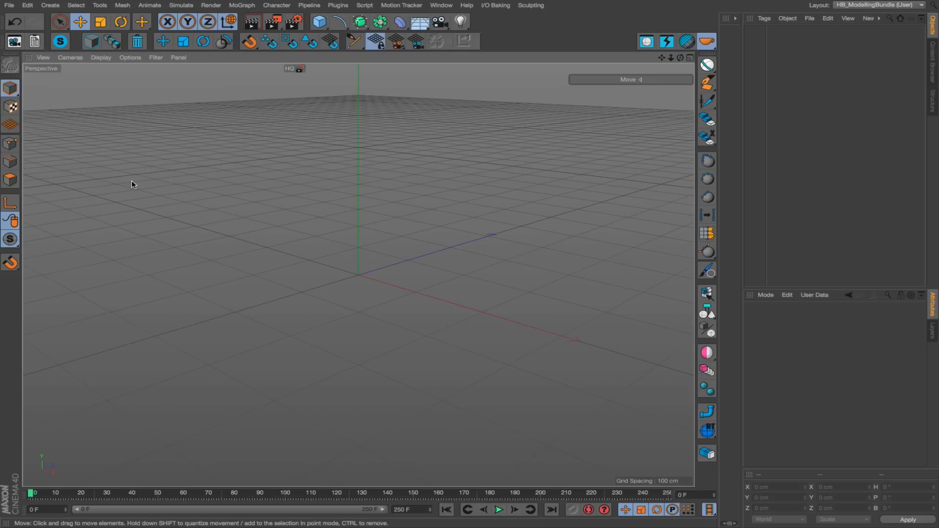
right_click(14, 44)
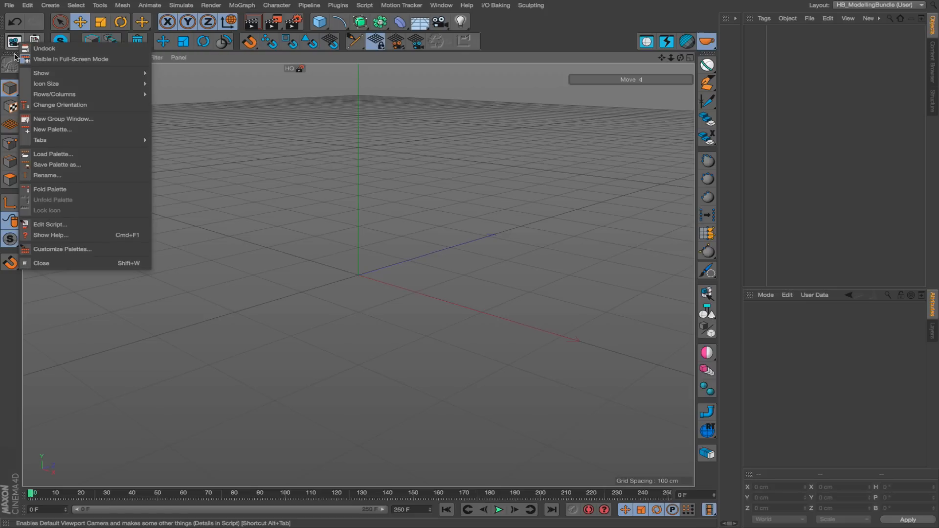
click(45, 226)
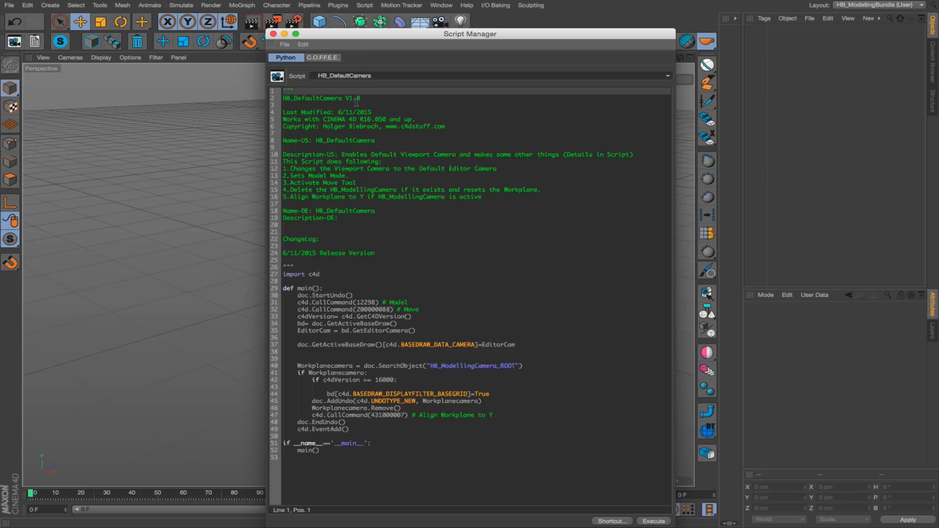
drag(283, 154, 545, 201)
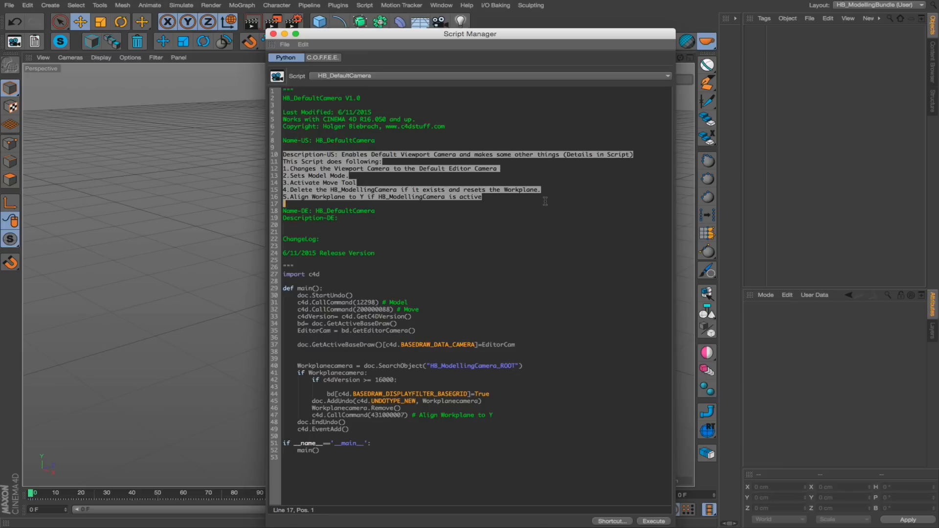
click(466, 278)
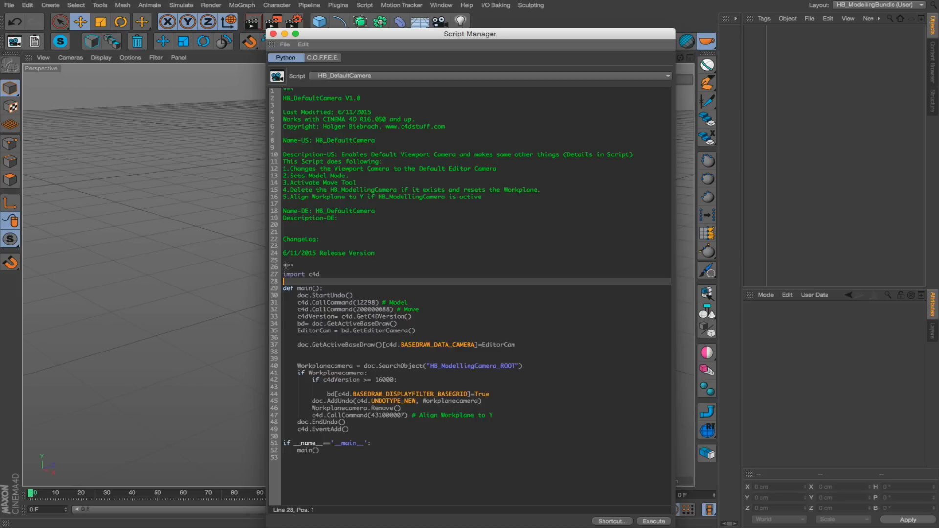
drag(287, 266, 400, 485)
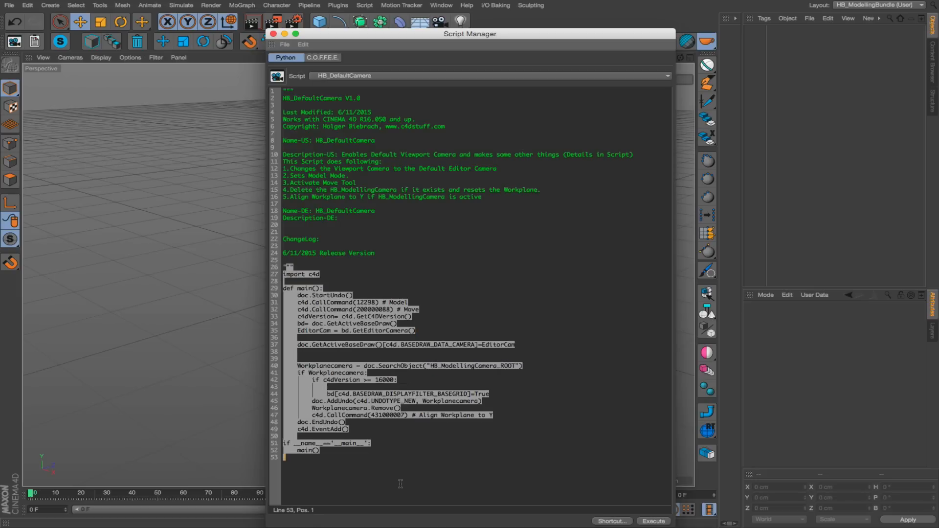
click(401, 484)
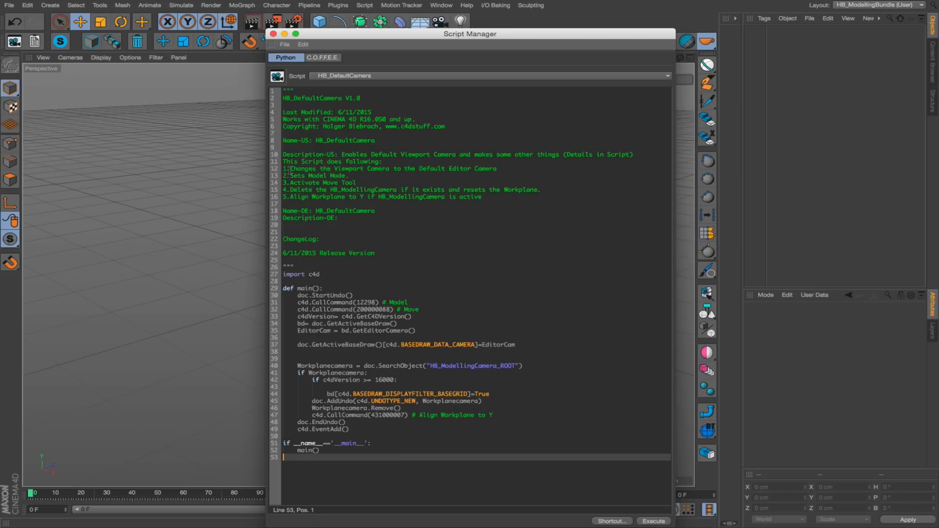
drag(283, 162, 535, 202)
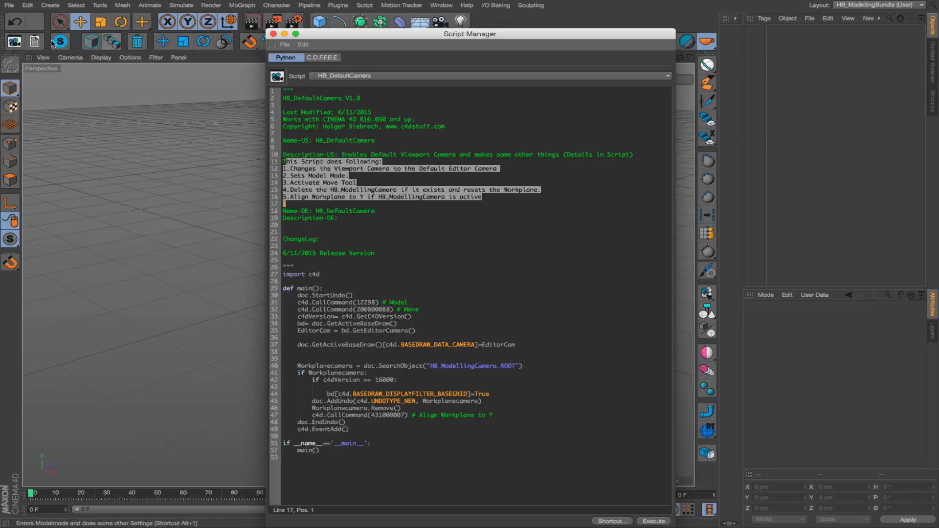
drag(287, 144, 362, 233)
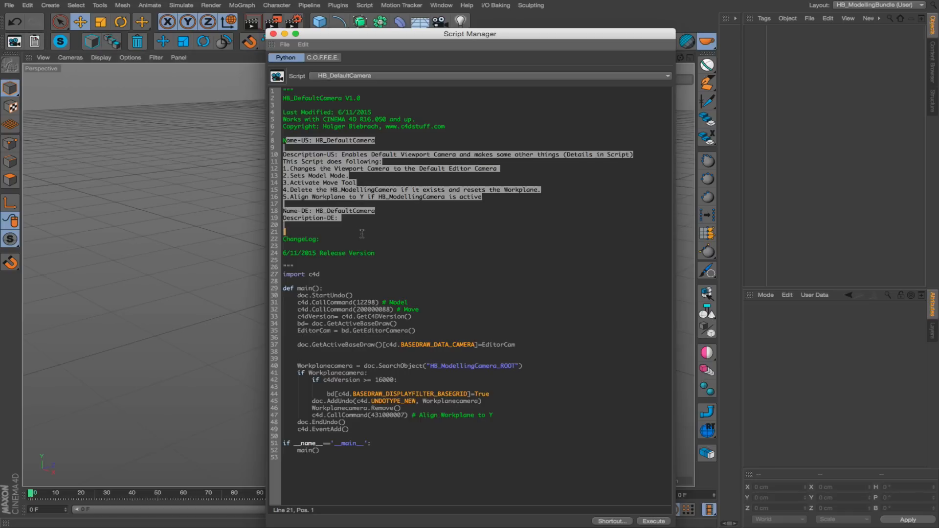
click(411, 235)
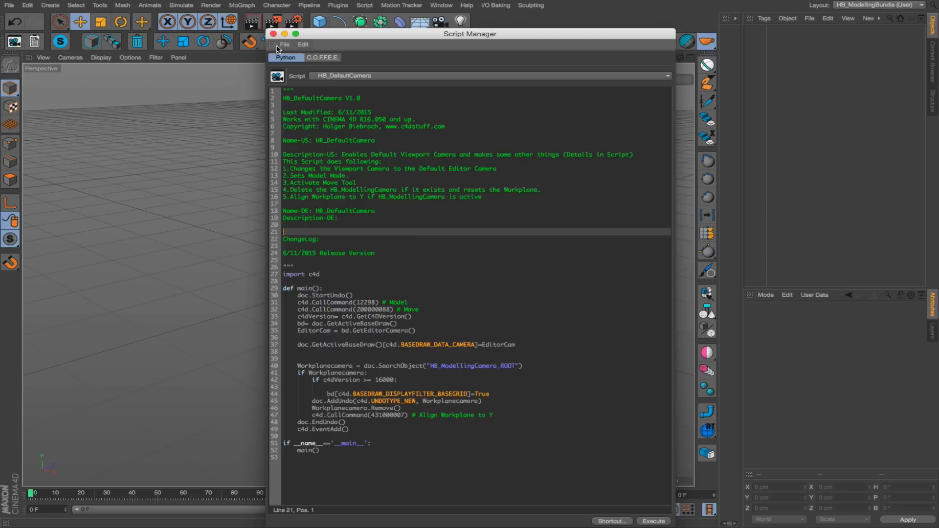
click(274, 33)
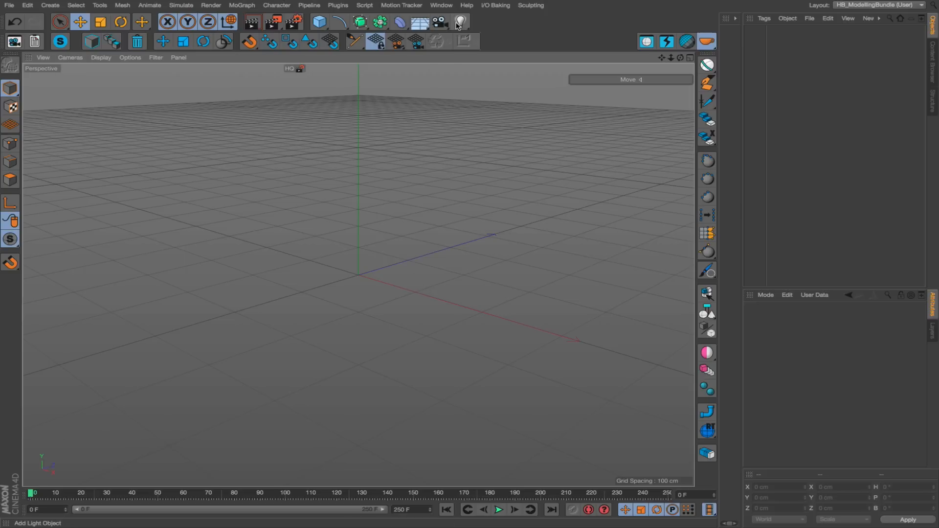
Add a camera, look through it, and add a default 100 cm cube framed close up at the origin.
click(440, 23)
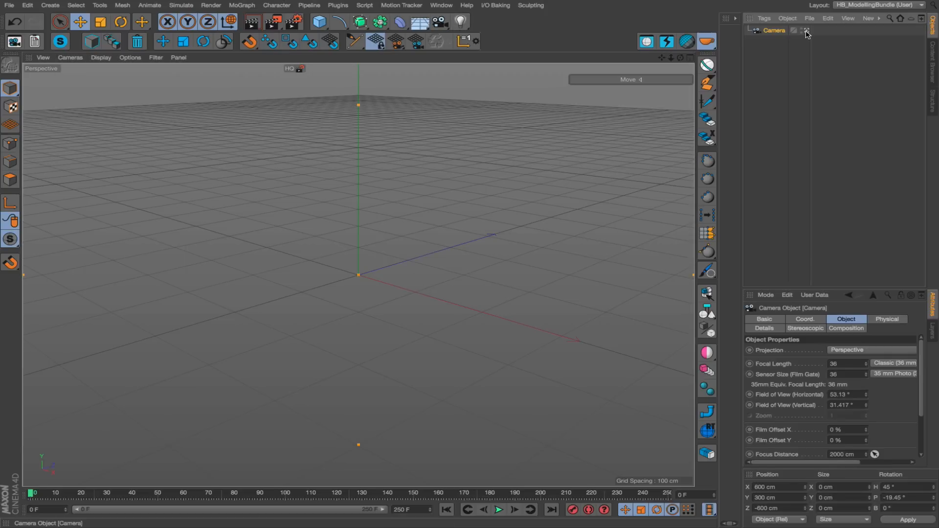
click(319, 22)
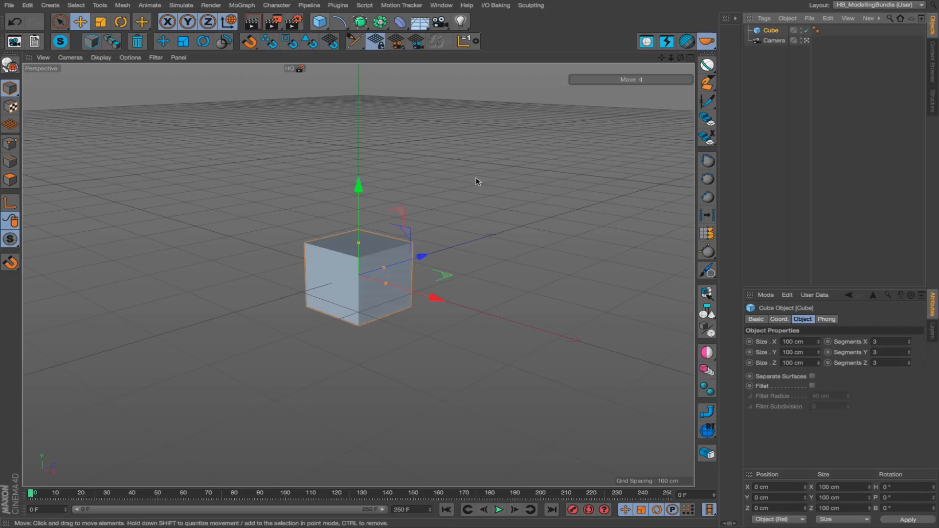
alt+drag(363, 274, 319, 281)
alt+middle_drag(360, 274, 332, 277)
alt+right_drag(333, 277, 444, 265)
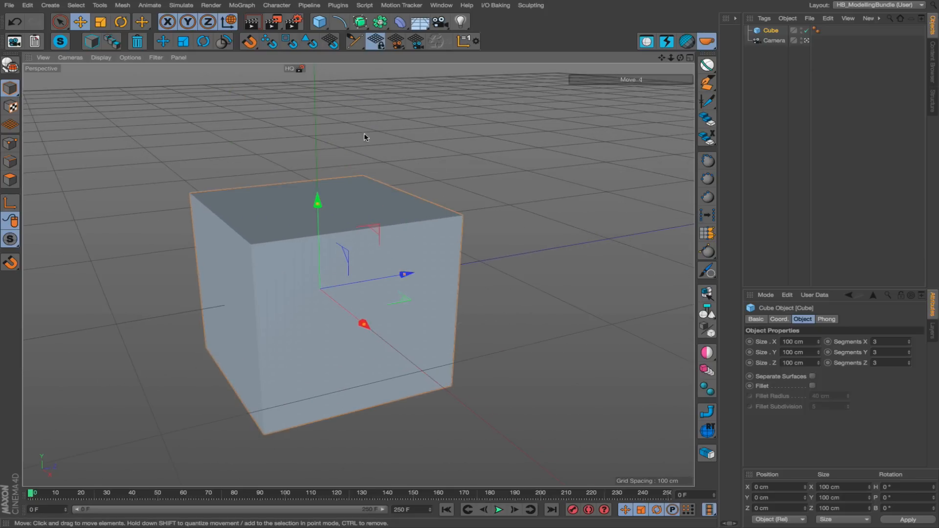
Run HB_DefaultCamera to inspect the cube and camera from outside, and return to the scene camera's view.
click(14, 42)
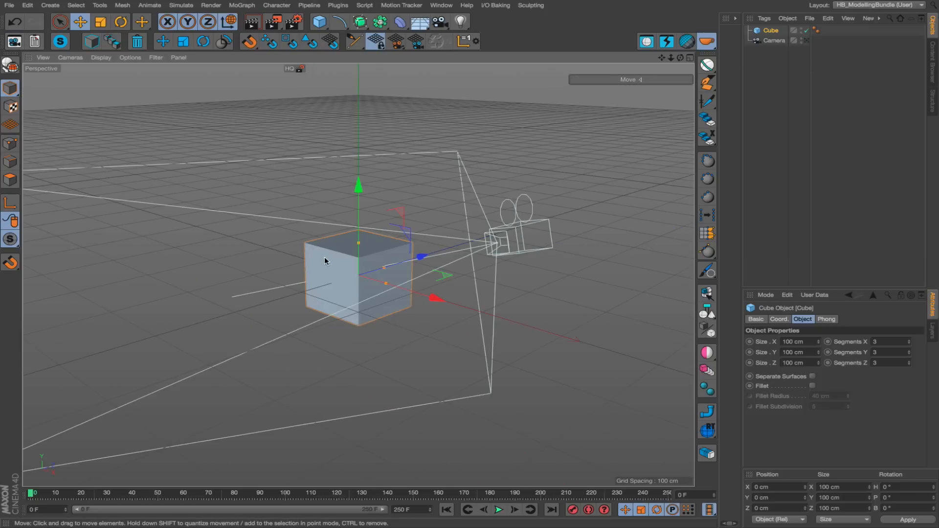
alt+drag(332, 263, 419, 303)
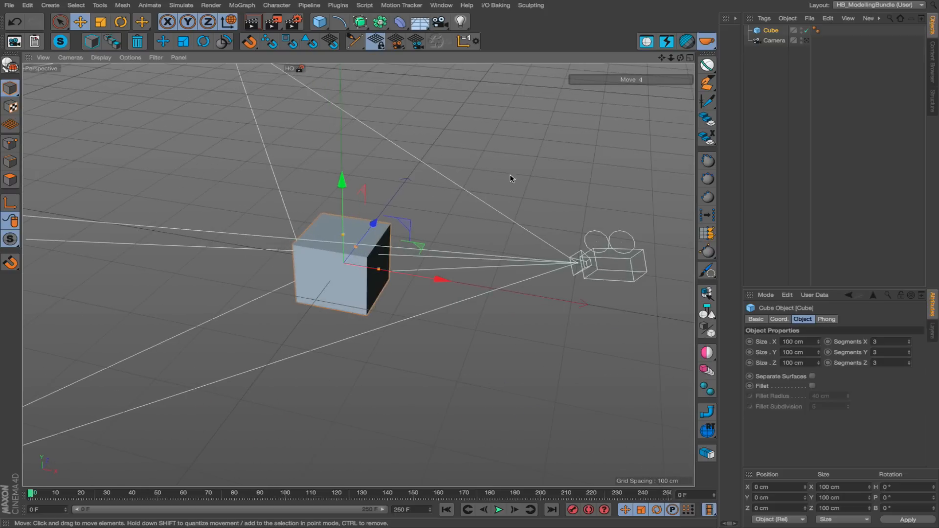
click(807, 40)
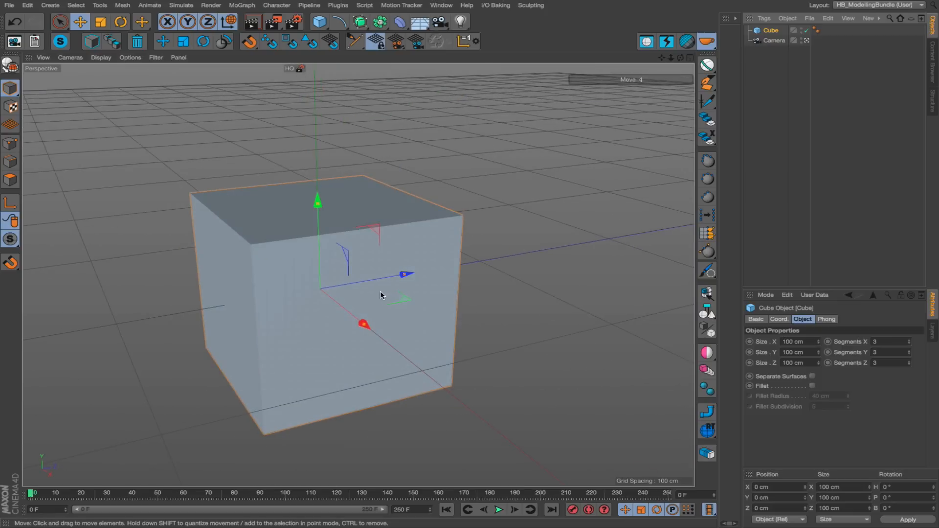
Make the cube editable and select the edges along its upper front border in edge mode.
key(c)
key(Return)
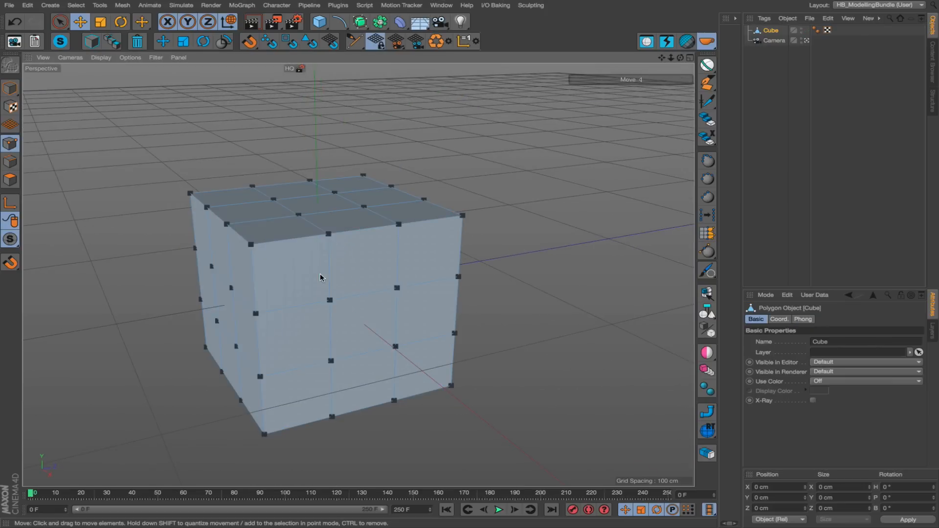
alt+drag(277, 252, 247, 235)
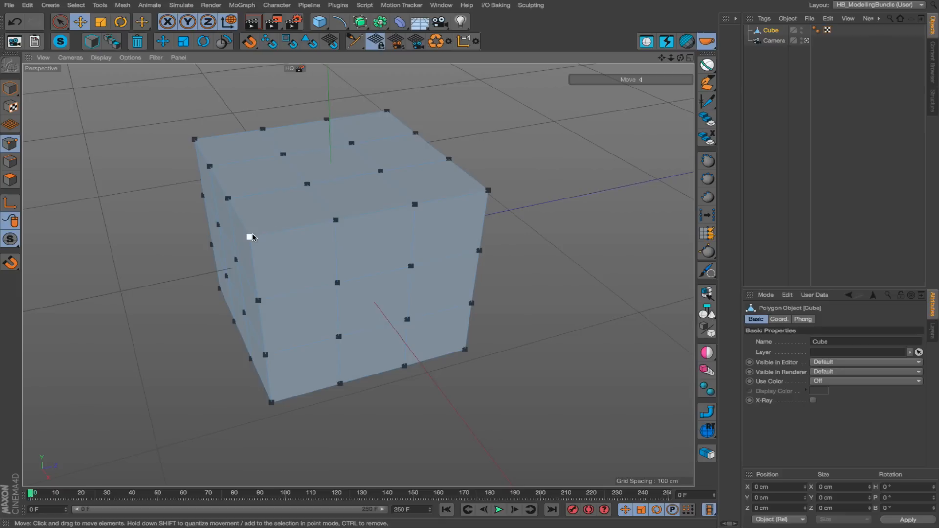
key(Return)
click(268, 238)
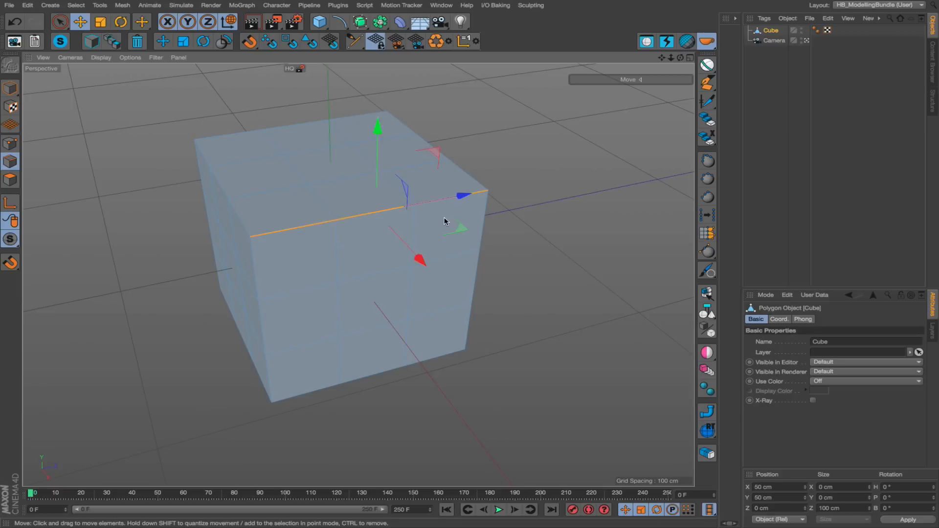
mouse_move(335, 229)
alt+mouse_down()
mouse_move(252, 184)
mouse_move(318, 235)
alt+mouse_up()
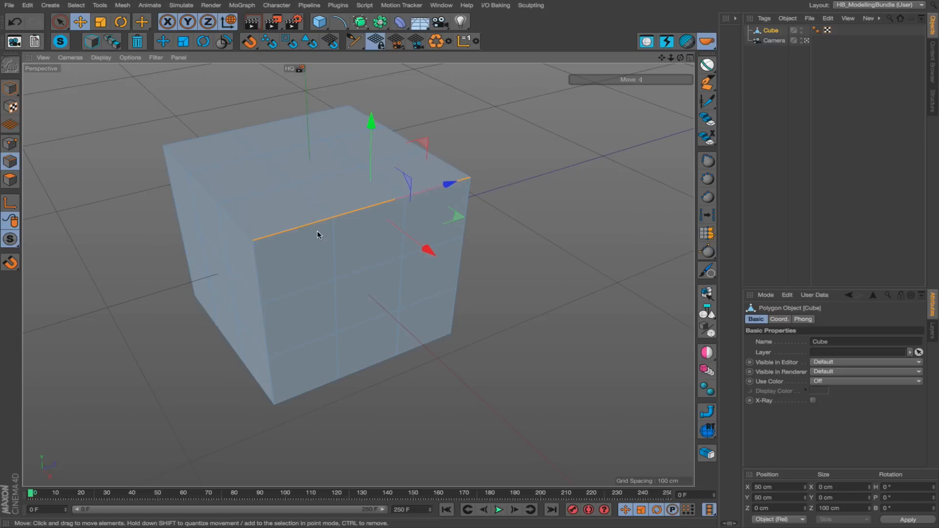
scroll(318, 235, up, 2)
alt+middle_drag(334, 218, 383, 230)
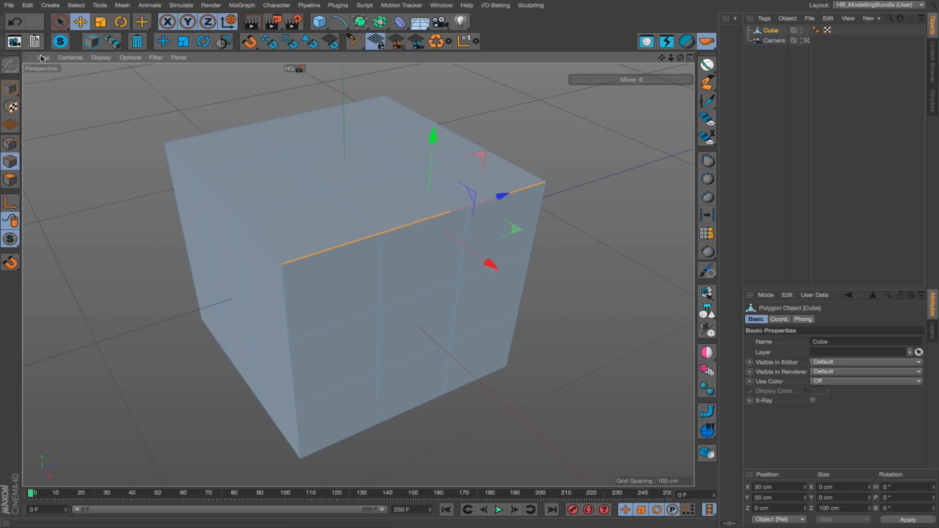
Run HB_DefaultCamera from edge mode to restore the default viewport camera and Model mode, and view the cube from outside.
click(14, 43)
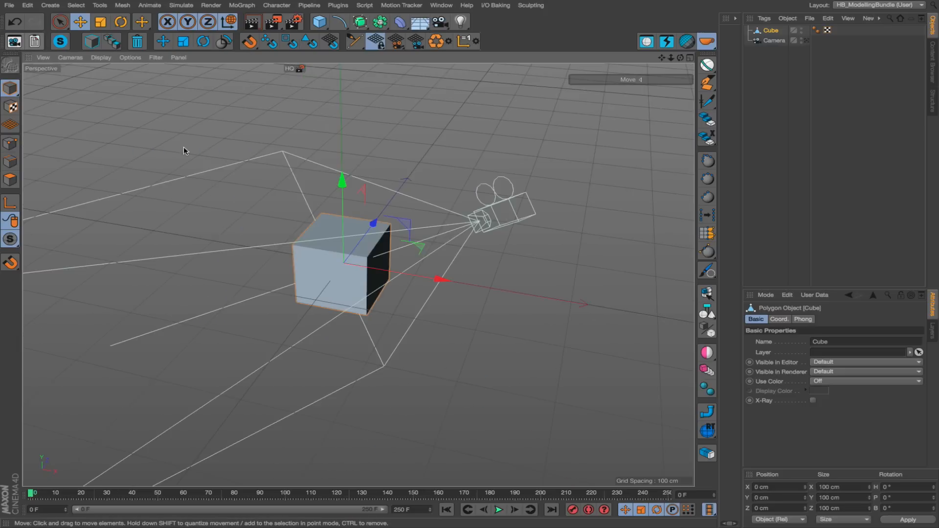
alt+drag(339, 279, 341, 256)
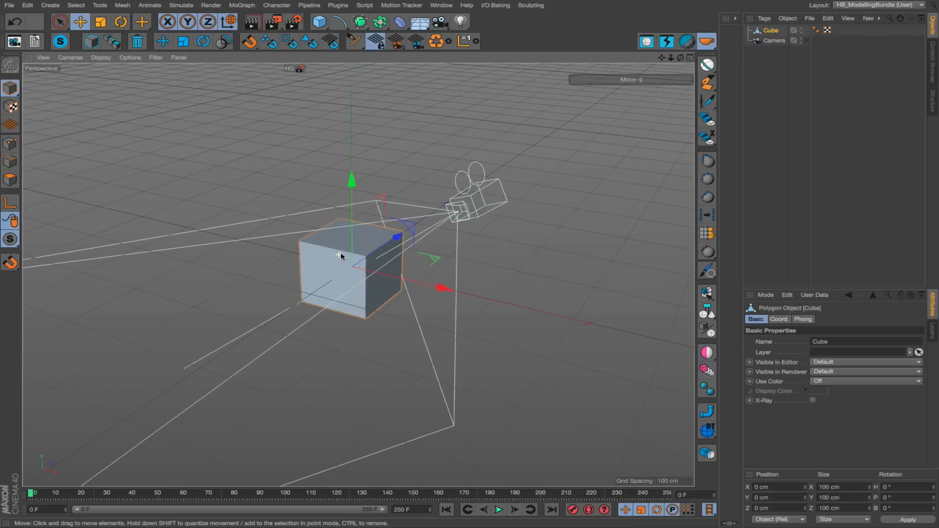
alt+right_drag(341, 256, 380, 237)
alt+middle_drag(380, 235, 370, 259)
alt+drag(370, 258, 413, 268)
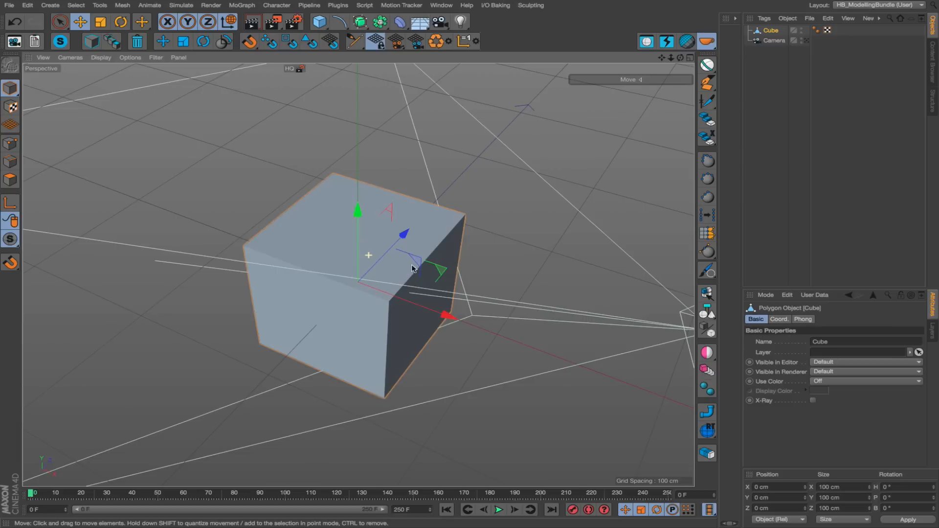
Look through the scene camera again and switch the cube to point mode.
click(807, 40)
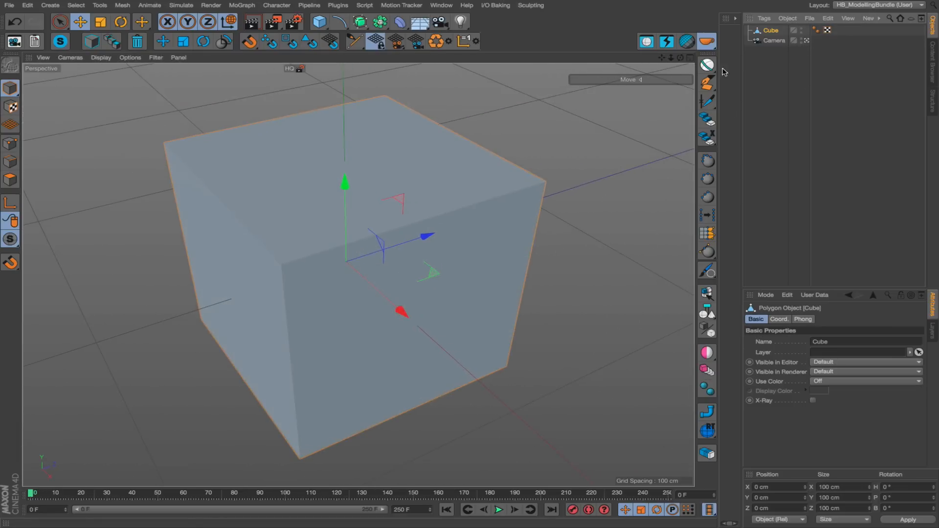
alt+drag(406, 274, 386, 268)
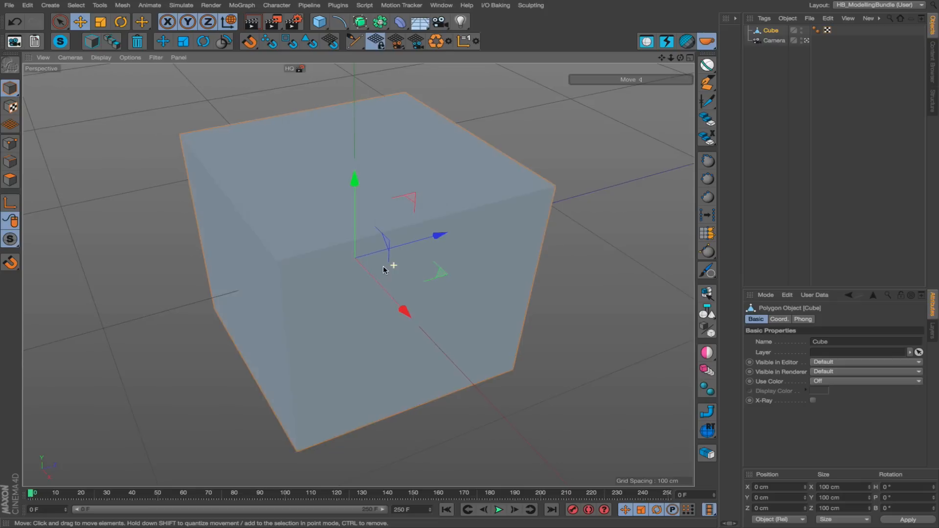
key(Return)
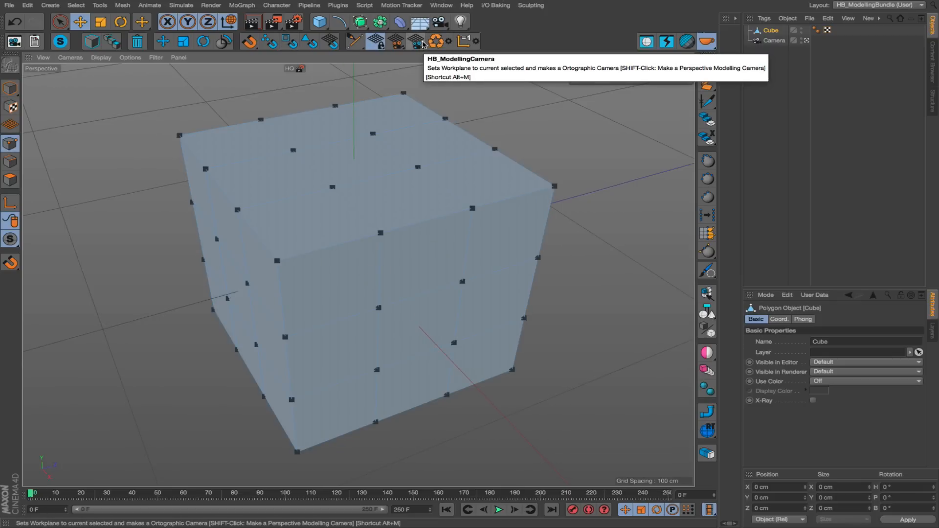
alt+drag(347, 273, 300, 269)
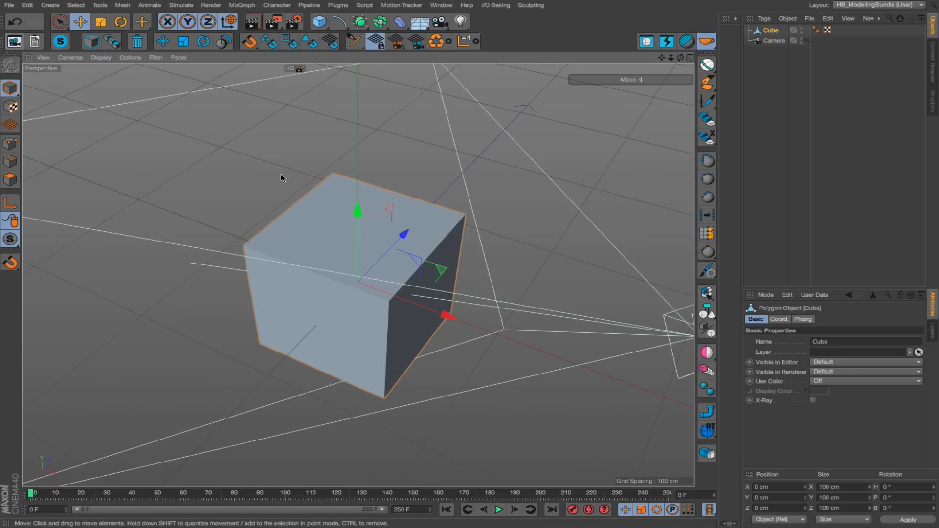
Restore the default viewport camera and Model mode with HB_DefaultCamera, and shift the cube to about -14.4 cm along Z.
alt+drag(356, 255, 470, 201)
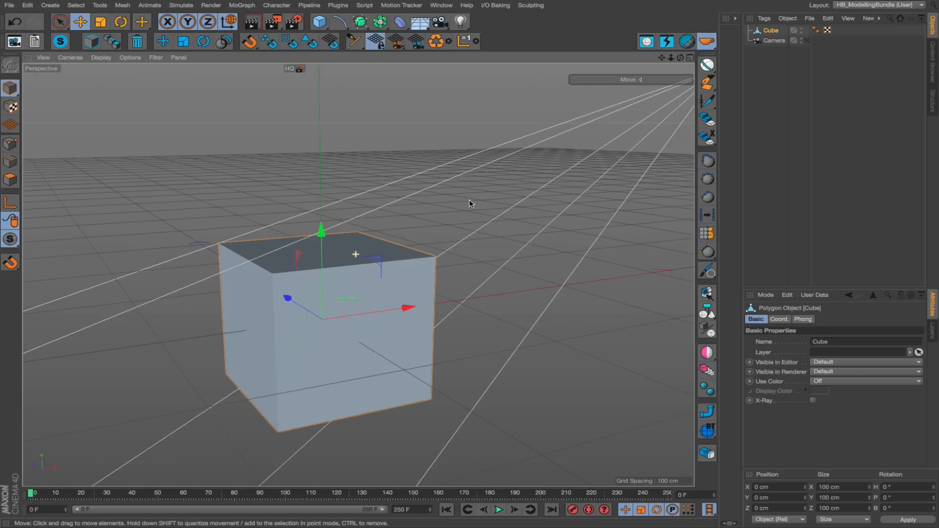
alt+right_drag(446, 210, 386, 217)
alt+drag(387, 220, 467, 266)
alt+right_drag(415, 252, 360, 258)
drag(298, 242, 335, 257)
alt+drag(411, 273, 581, 269)
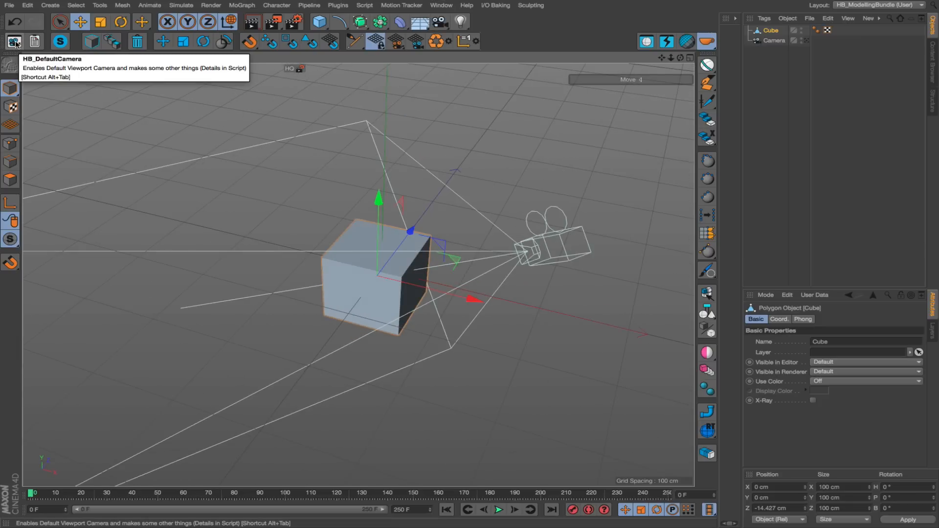
Toggle the viewport repeatedly between the scene camera and the default camera to compare the two views.
click(807, 41)
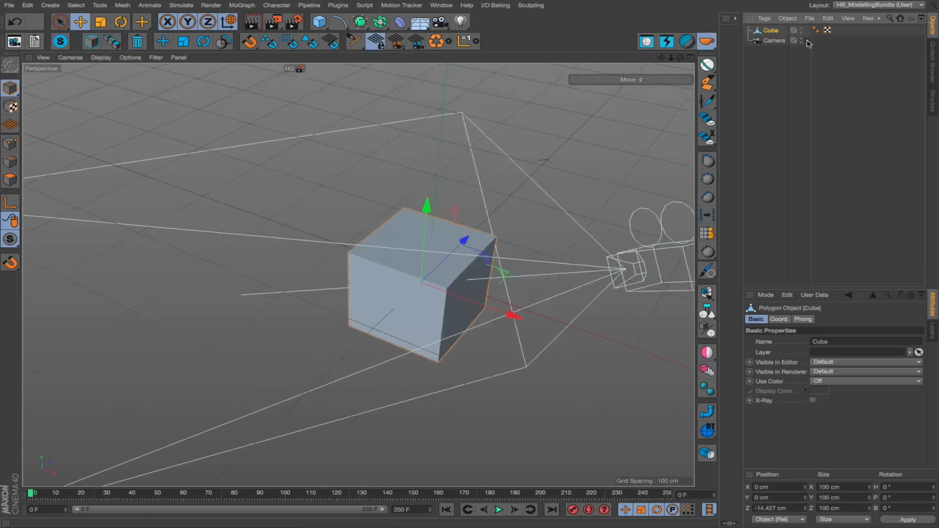
click(807, 41)
click(808, 40)
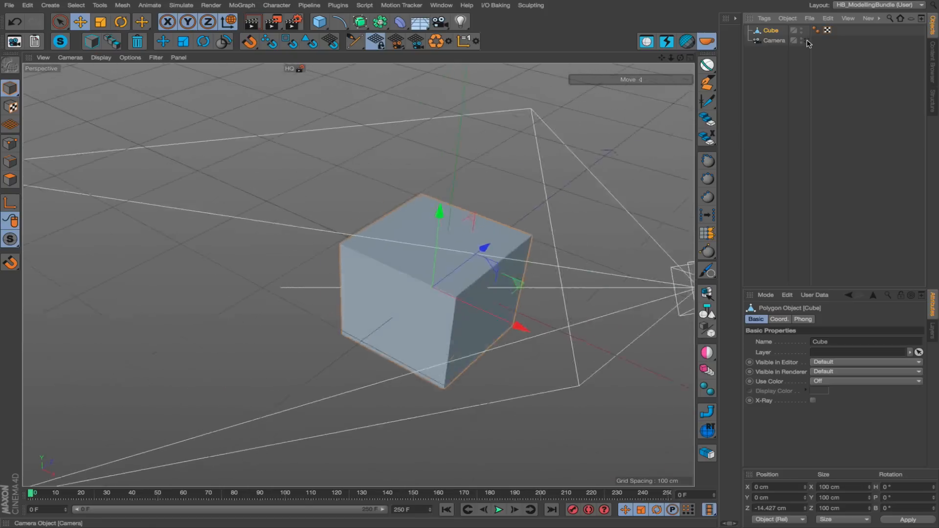
click(808, 42)
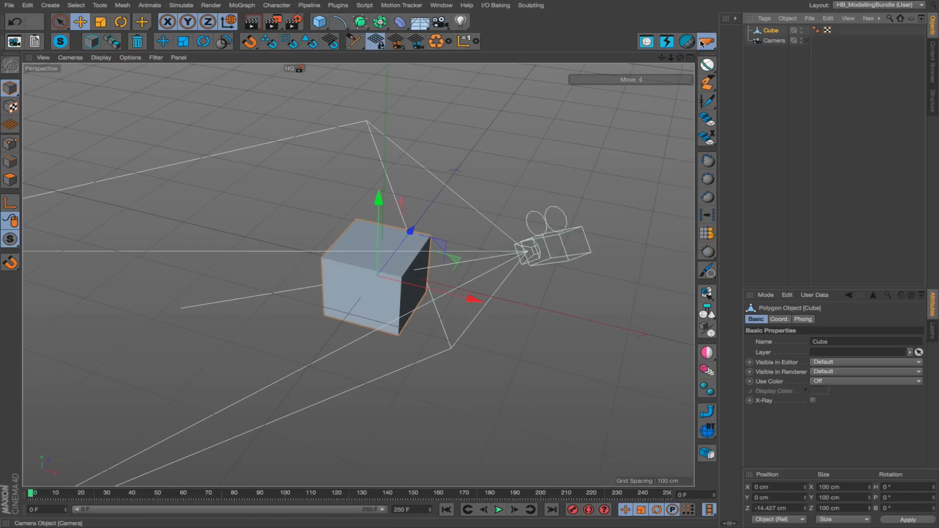
click(73, 59)
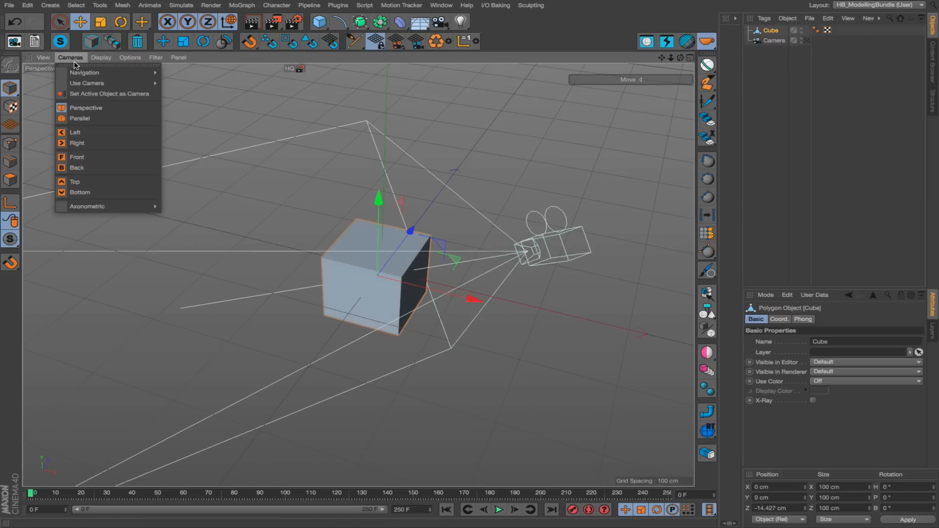
mouse_move(77, 84)
click(202, 91)
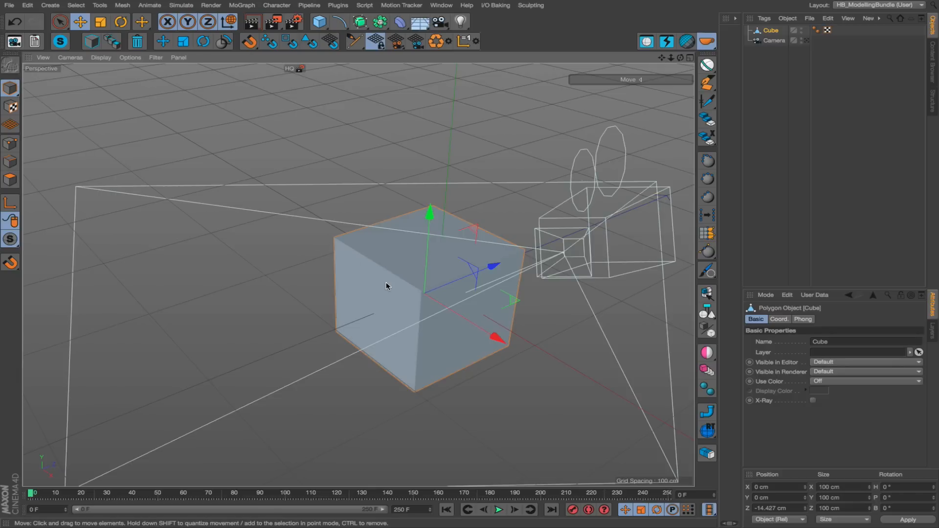
alt+drag(387, 283, 441, 279)
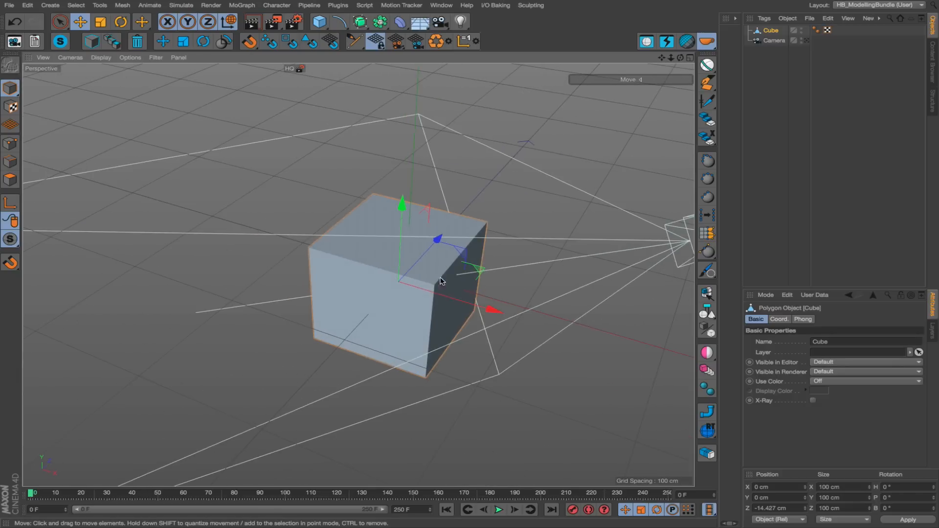
click(807, 41)
key(ctrl+shift+z)
alt+drag(409, 271, 337, 279)
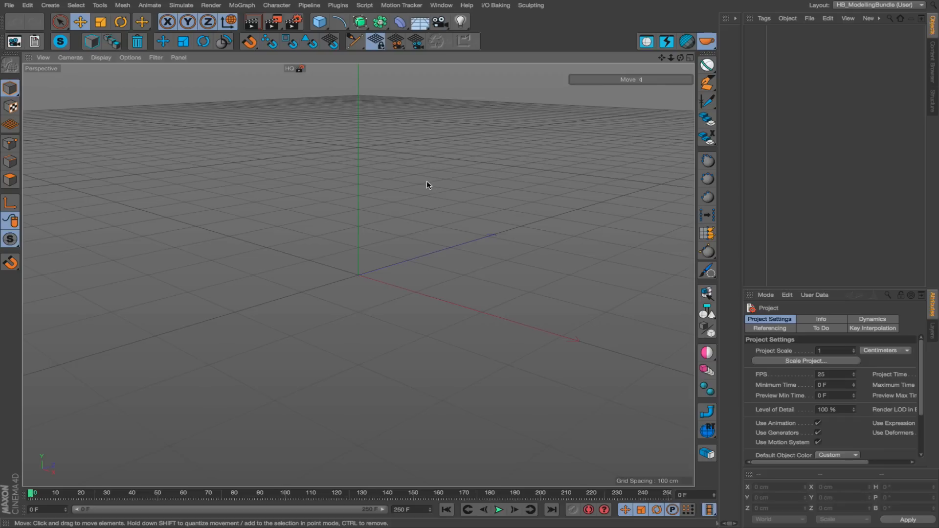
Add a 100 cm cube at the origin of the new empty scene.
click(319, 21)
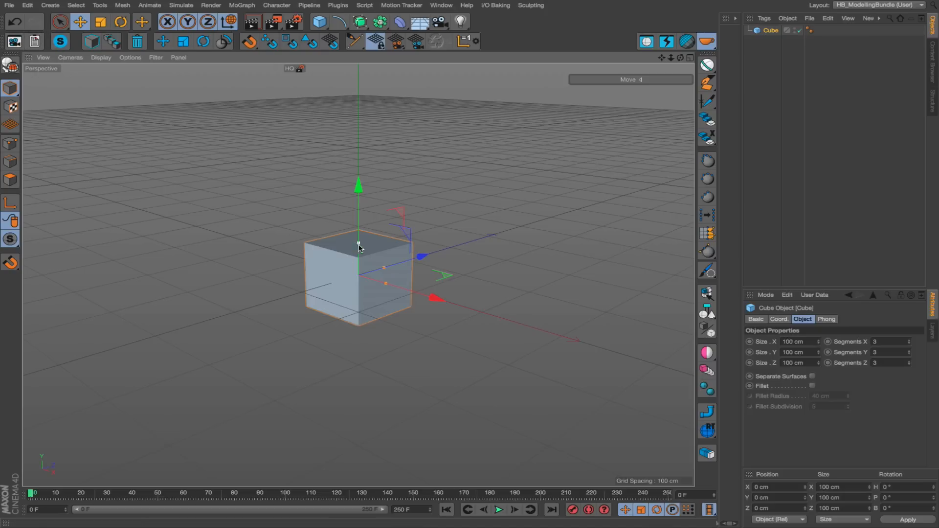
scroll(379, 251, up, 1)
alt+drag(380, 251, 374, 244)
alt+middle_drag(398, 255, 382, 252)
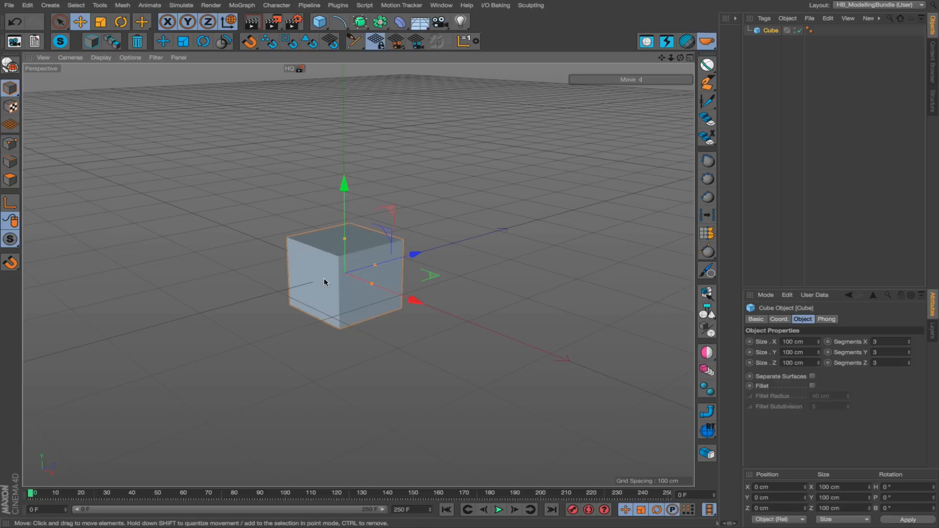
alt+right_drag(322, 278, 350, 266)
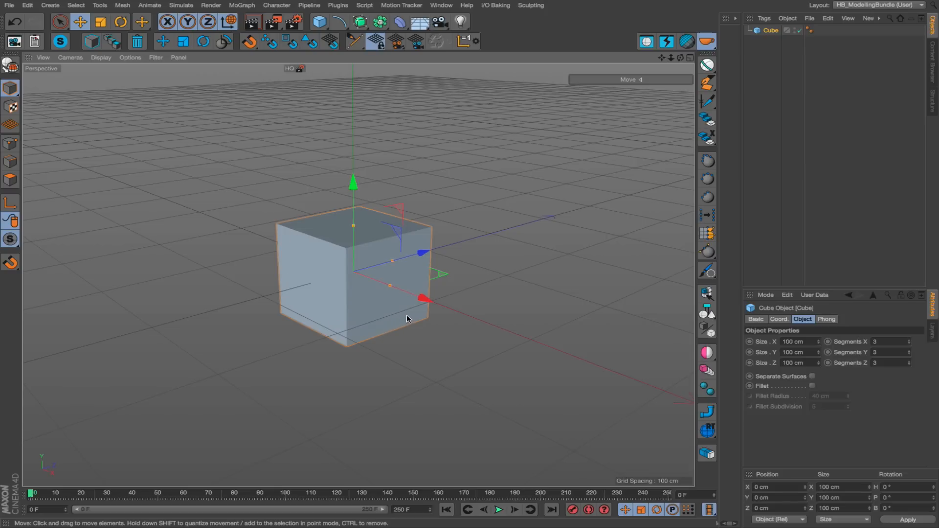
Add a cone behind and above the cube and scale it down to about 39.6 cm.
drag(319, 21, 490, 34)
drag(463, 188, 291, 230)
key(t)
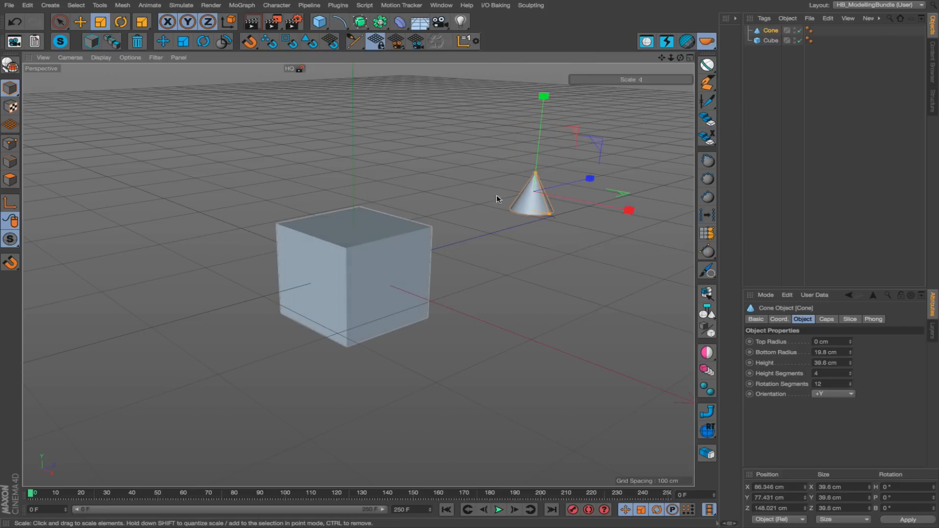
Make the cone editable and snap its axis to the centre of its base, leaving axis editing switched off.
alt+middle_drag(494, 218, 423, 235)
alt+right_drag(423, 235, 547, 198)
alt+drag(548, 198, 497, 161)
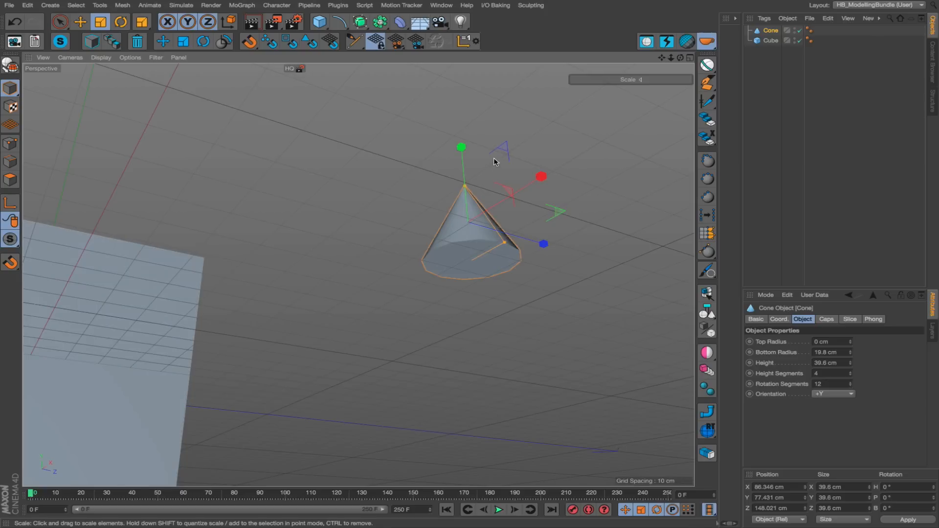
key(c)
key(l)
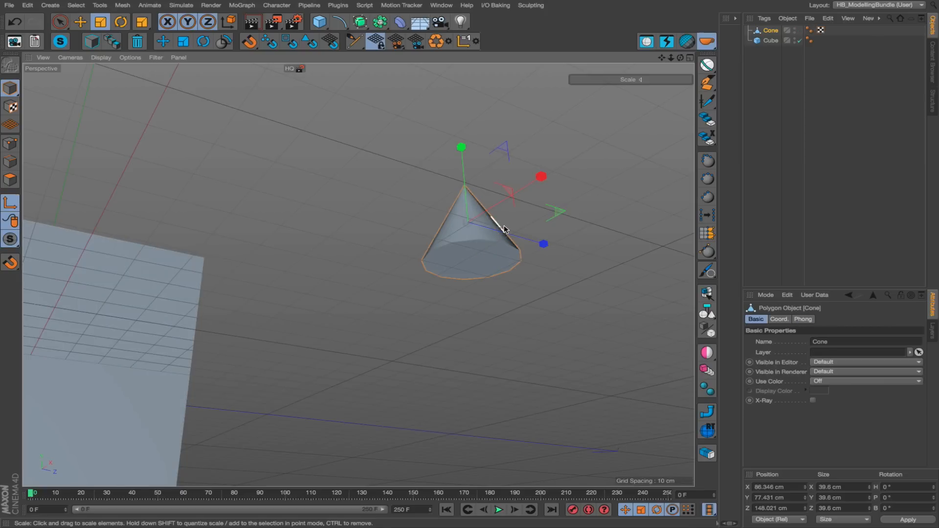
click(473, 261)
alt+drag(475, 245, 494, 227)
key(l)
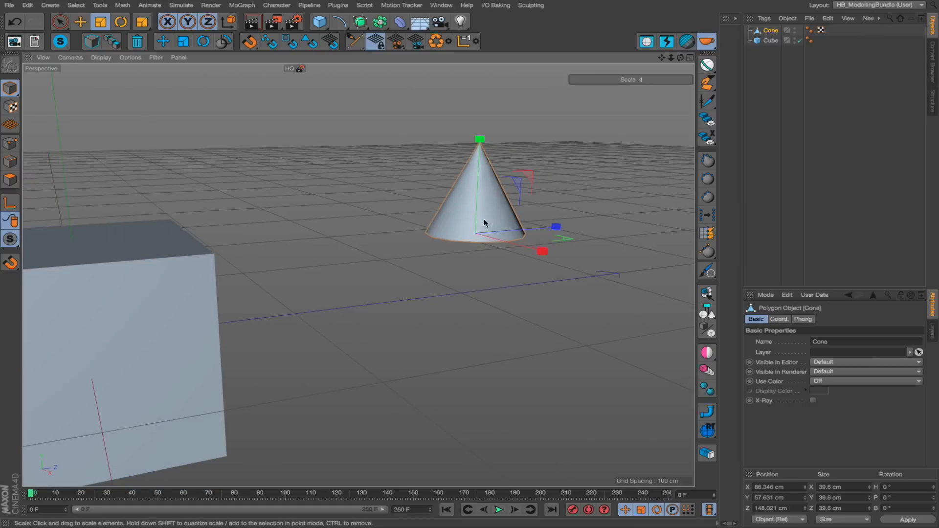
Clear the selection and paste a copy of the cone onto a side face of the cube near an upper corner.
key(e)
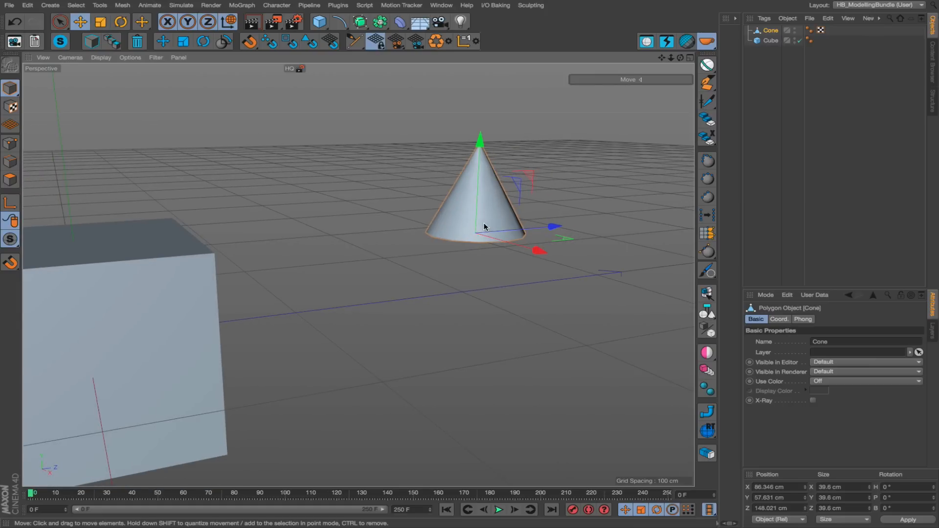
alt+right_drag(484, 225, 466, 225)
alt+drag(200, 269, 289, 251)
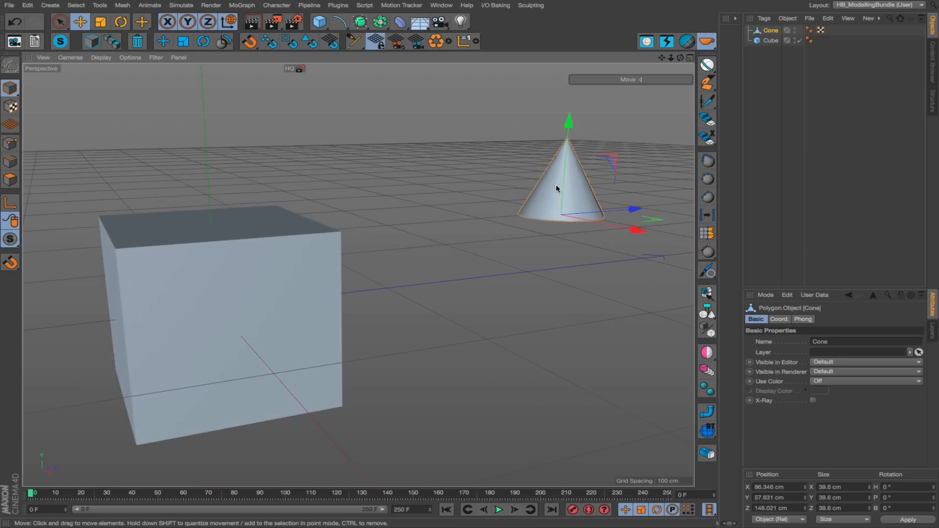
click(298, 267)
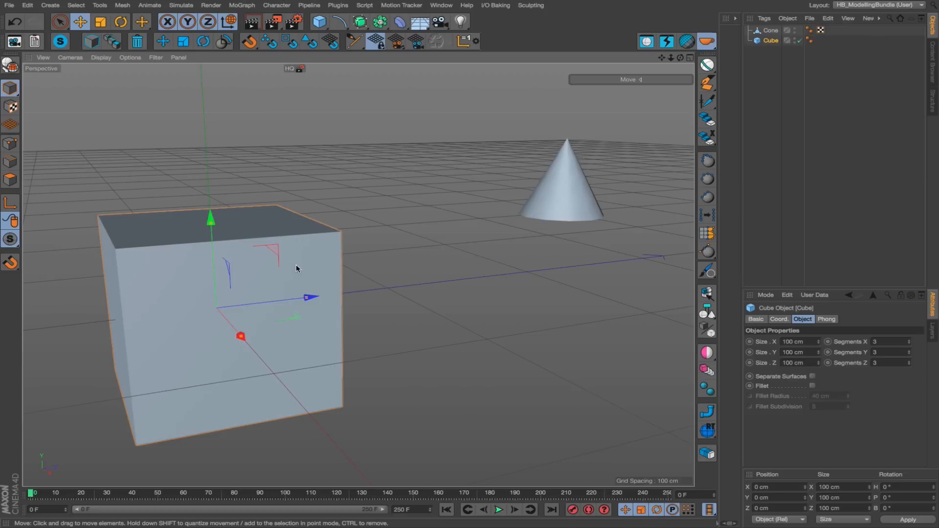
alt+drag(296, 267, 427, 232)
click(539, 258)
alt+drag(325, 291, 338, 294)
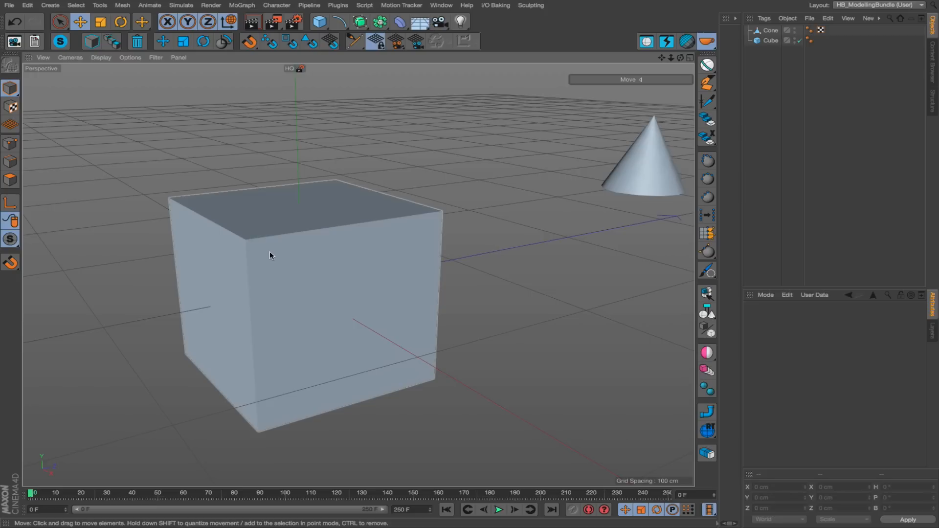
key(super+v)
alt+drag(270, 255, 230, 254)
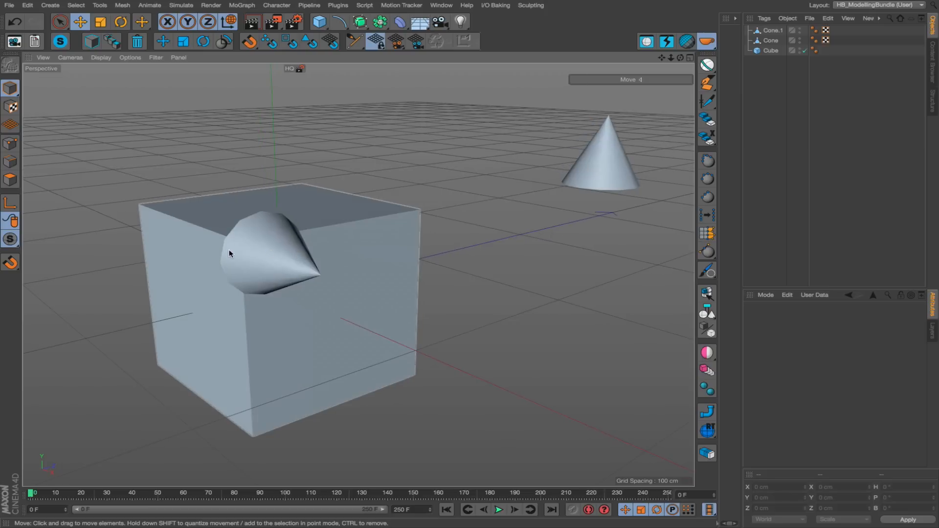
alt+drag(289, 273, 346, 264)
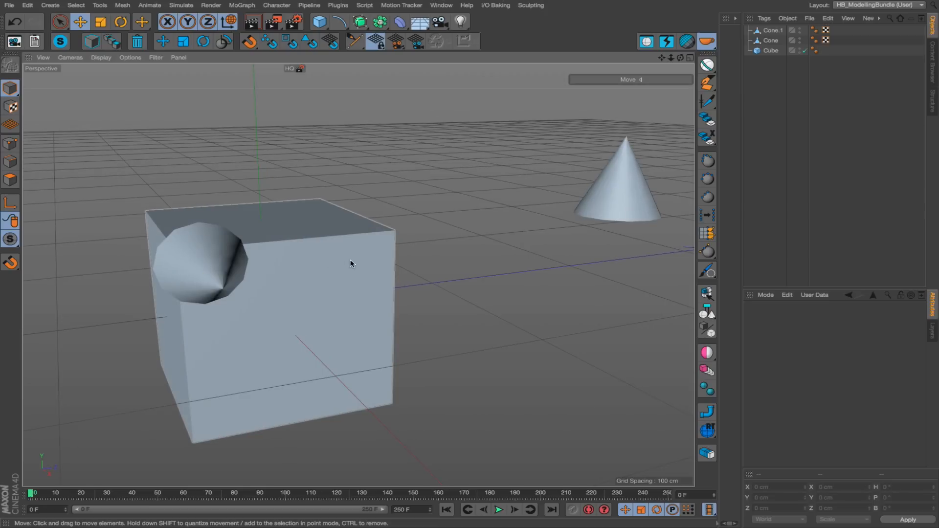
Paste seven more cone copies onto the cube: four on the same face, two on top and one on the adjacent side.
click(354, 263)
click(293, 218)
click(212, 216)
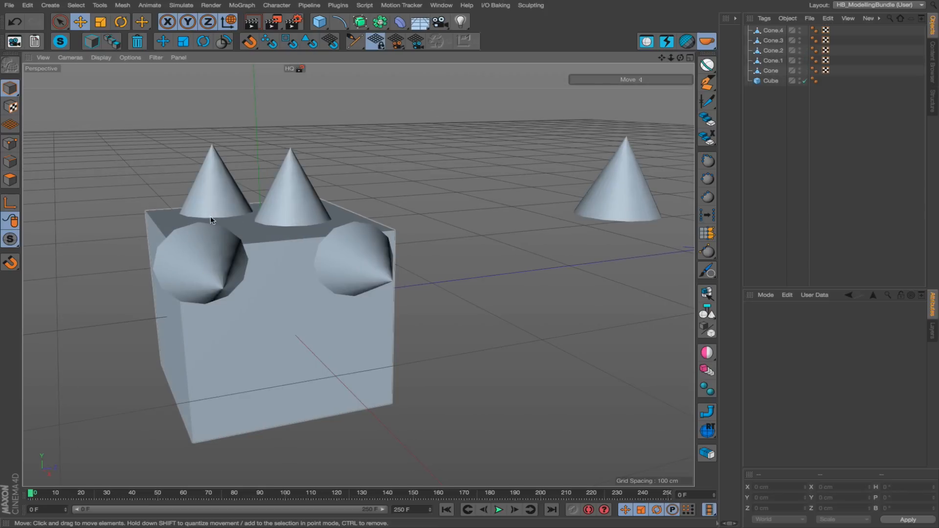
click(162, 328)
click(243, 365)
click(340, 357)
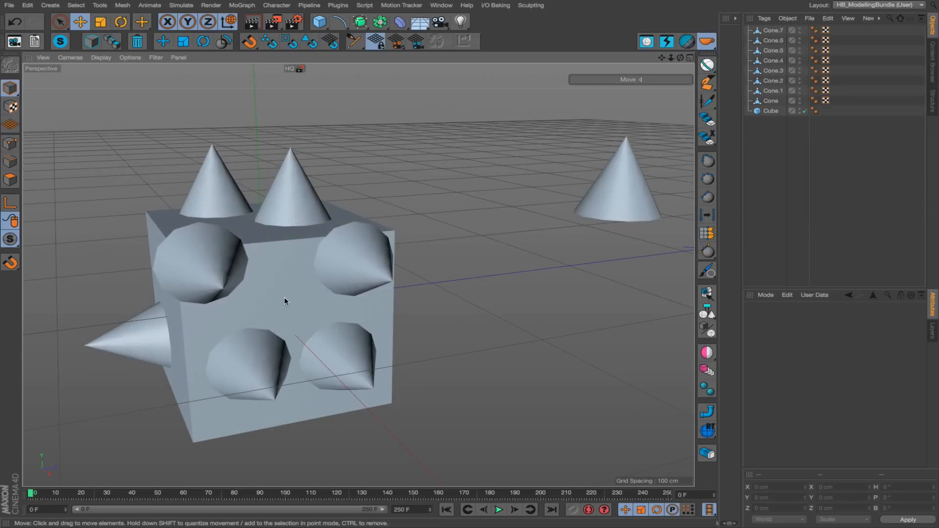
click(284, 298)
Stack several cone copies on one another, starting from the cone near the face's other upper corner, to form an outward chain.
alt+drag(379, 322, 372, 266)
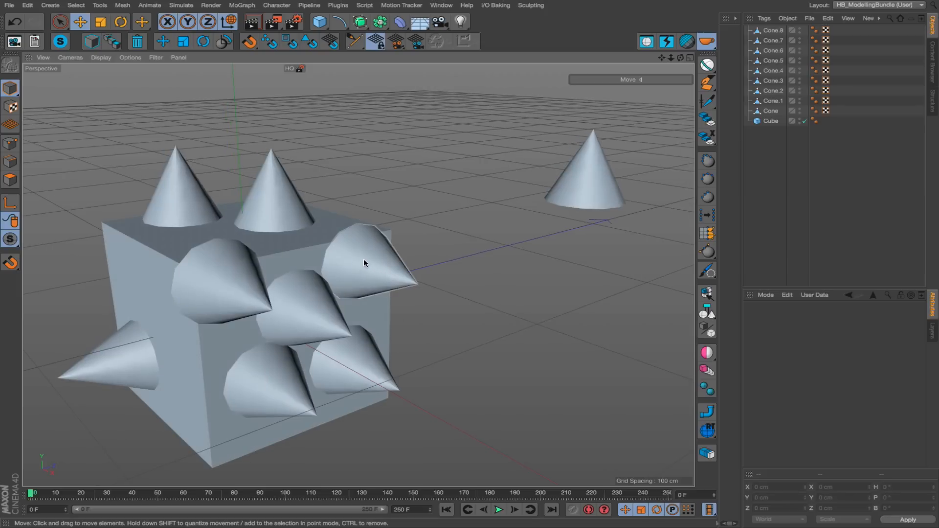
click(360, 256)
click(373, 265)
click(375, 254)
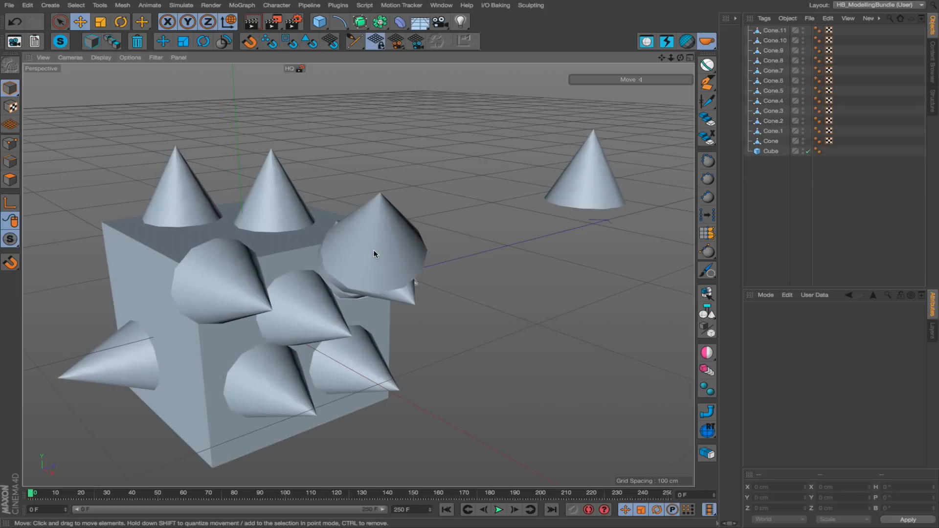
click(375, 252)
click(375, 252)
click(374, 252)
alt+drag(374, 252, 286, 268)
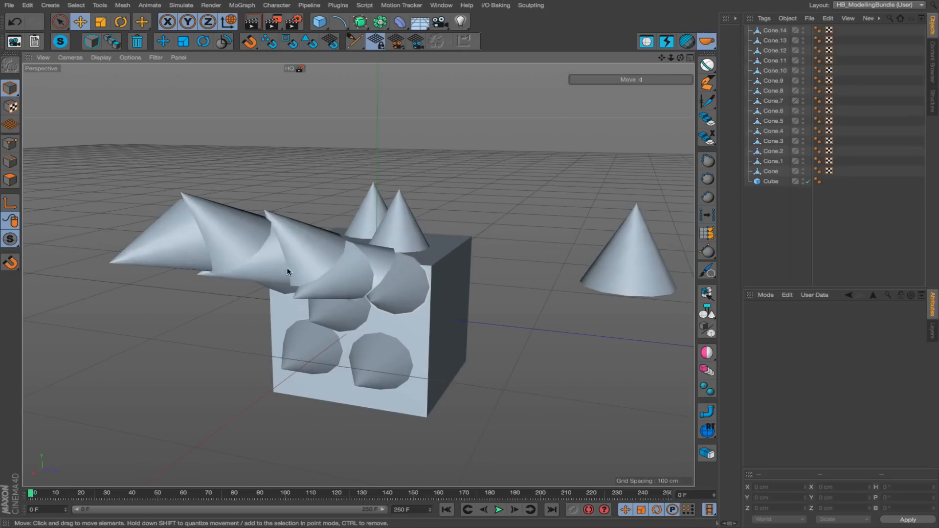
Paste further cone copies over the lower half of the same face, stacking some on the cones already there.
click(394, 335)
click(392, 335)
click(327, 331)
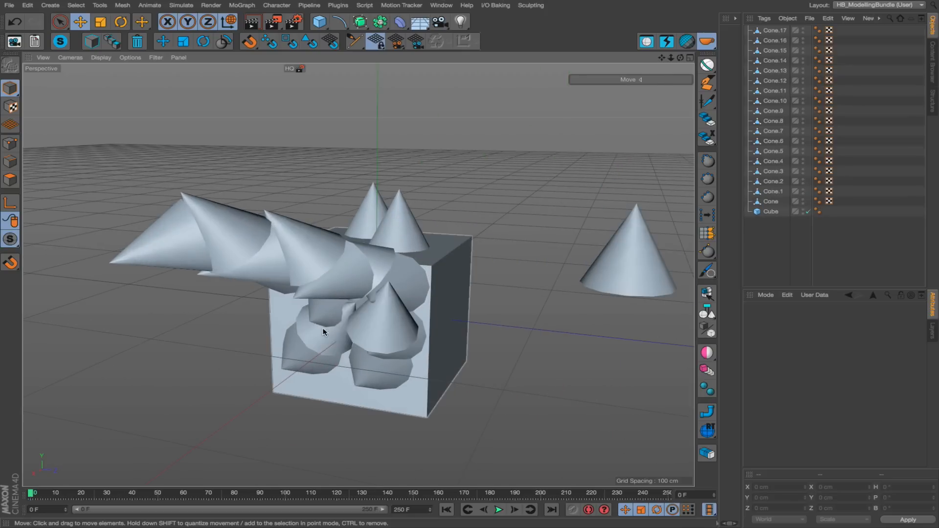
click(323, 332)
click(311, 343)
click(329, 364)
click(385, 373)
Paste cone copies up the neighbouring side face and onto the top, and add more among the cones on the crowded face.
click(437, 373)
click(450, 349)
click(452, 311)
click(453, 280)
click(450, 256)
click(433, 240)
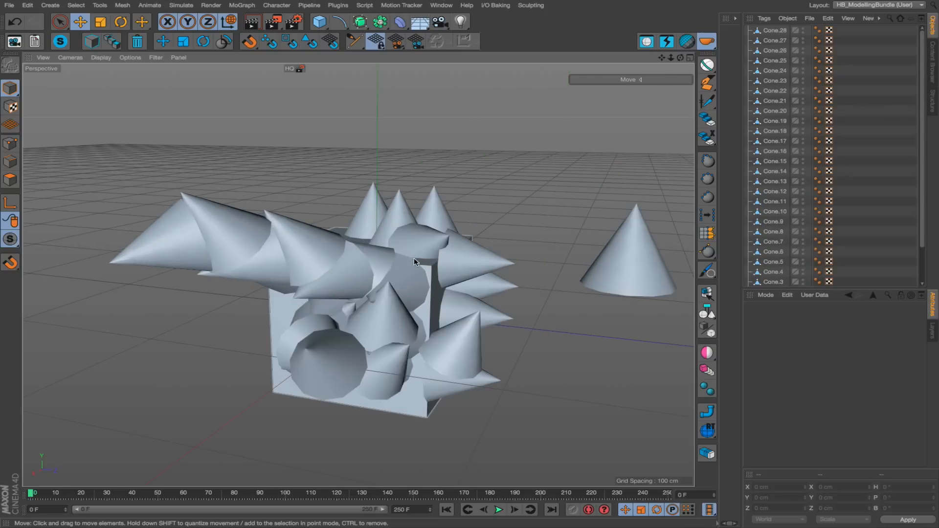
click(417, 264)
click(374, 297)
click(389, 311)
click(410, 327)
Paste nine cone copies across the side face that holds only one cone, stacking some on others.
alt+drag(260, 322, 374, 313)
alt+drag(315, 321, 354, 325)
click(311, 305)
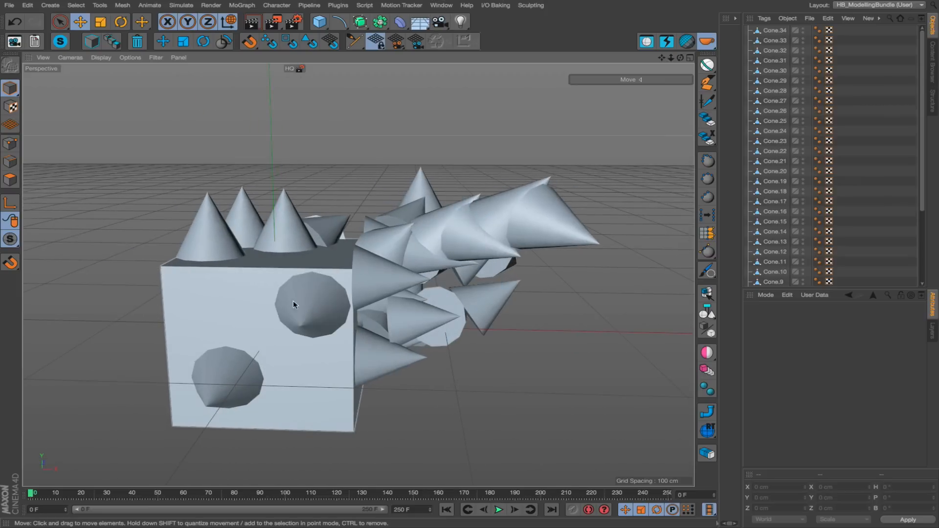
click(294, 303)
click(215, 297)
click(201, 306)
click(199, 314)
click(255, 355)
click(300, 372)
click(318, 384)
click(230, 387)
Delete all the pasted copies from Cone.1 through Cone.42, keeping the original cone and the cube.
alt+drag(262, 299, 214, 312)
scroll(777, 156, down, 6)
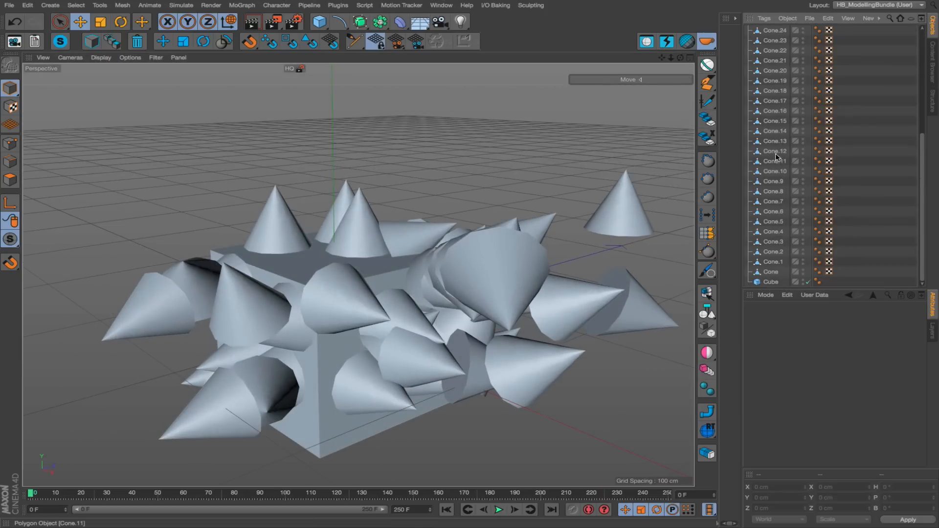
click(773, 262)
scroll(771, 196, up, 6)
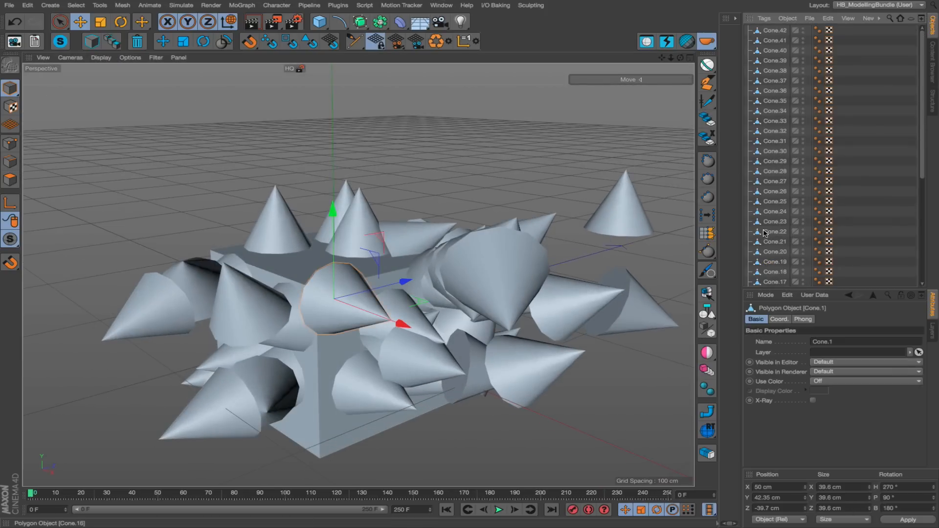
shift+click(776, 30)
key(Delete)
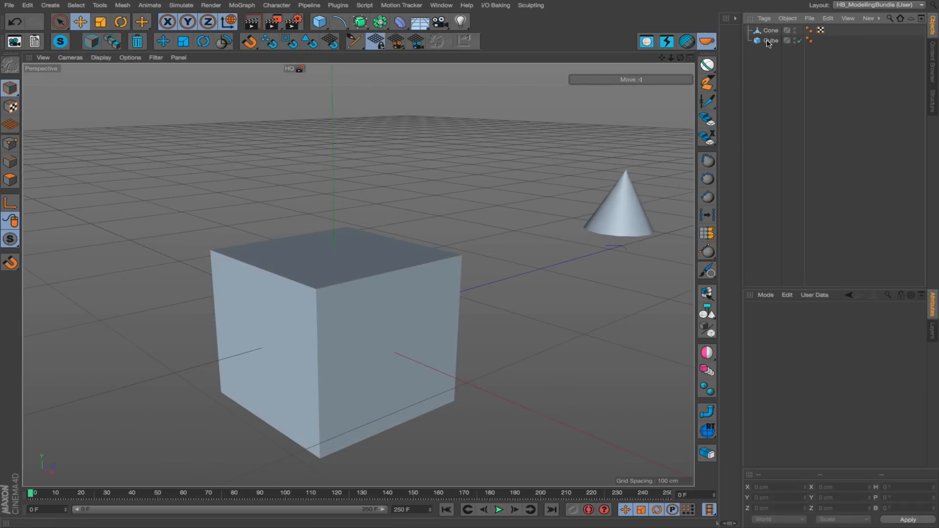
Select the cube, then undo that selection and the deletion of the cone copies.
click(771, 41)
scroll(383, 285, down, 4)
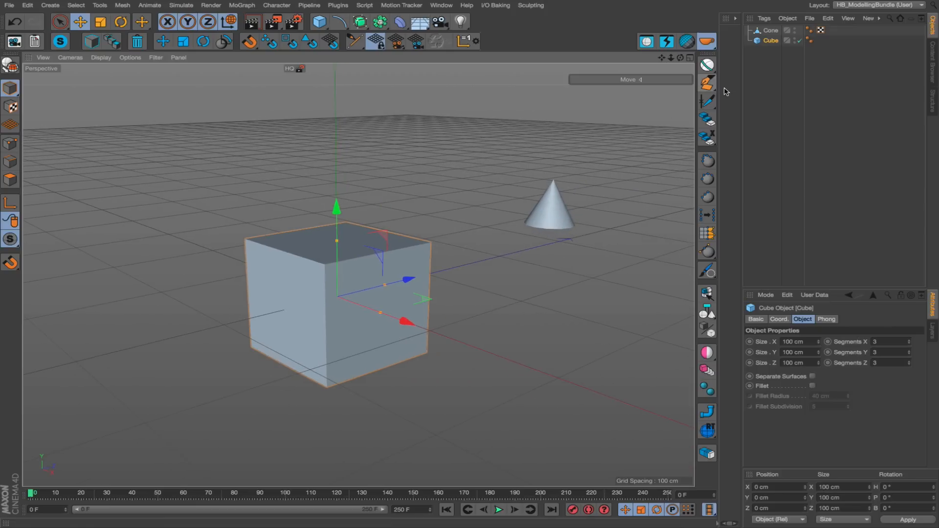
key(ctrl+z)
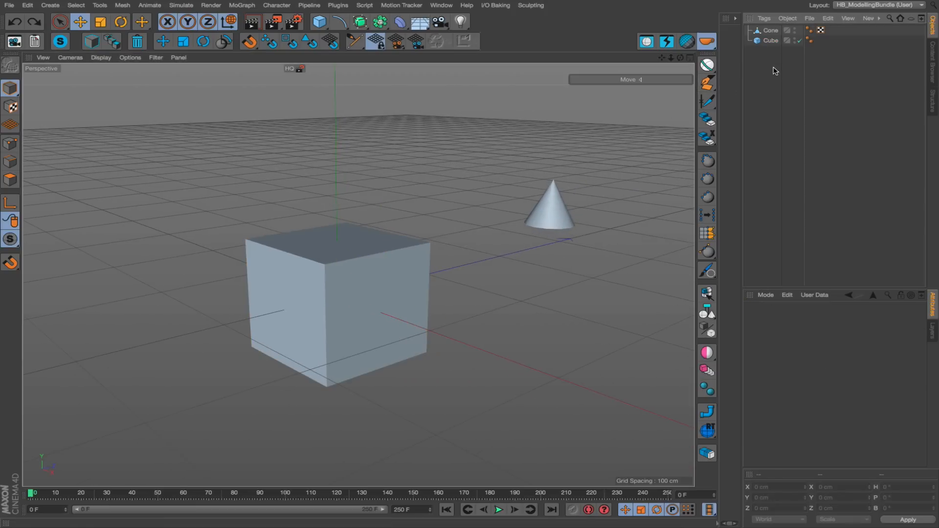
key(ctrl+z)
Delete the restored cone copies Cone.1 through Cone.42, leaving only the original cone and the cube.
scroll(786, 125, down, 6)
click(869, 196)
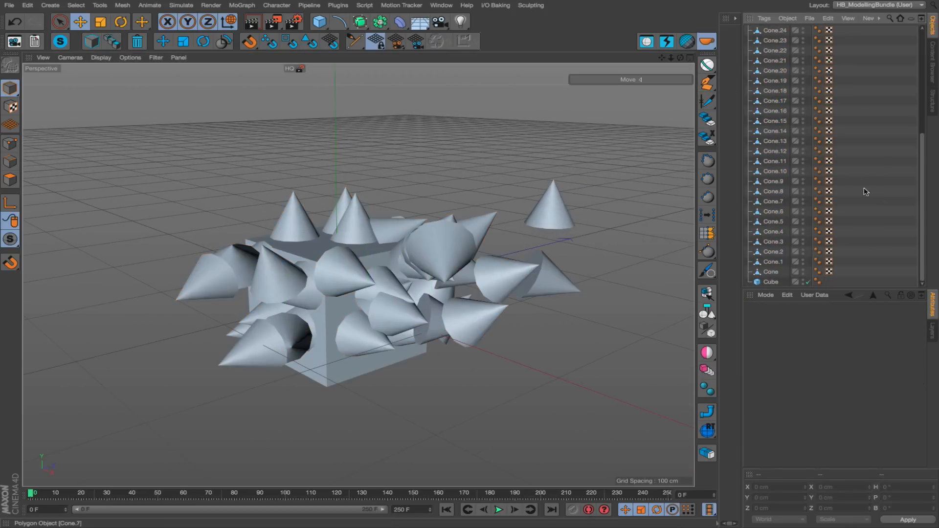
scroll(777, 59, up, 6)
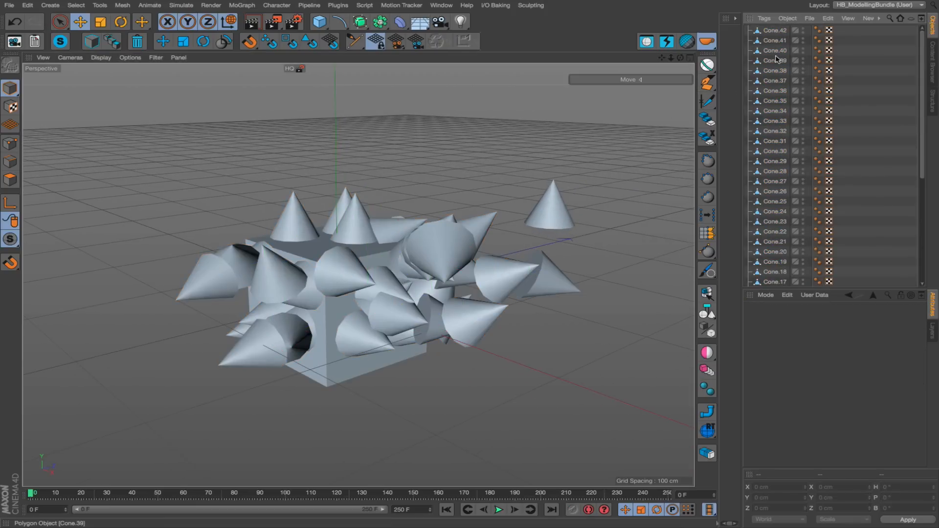
click(778, 30)
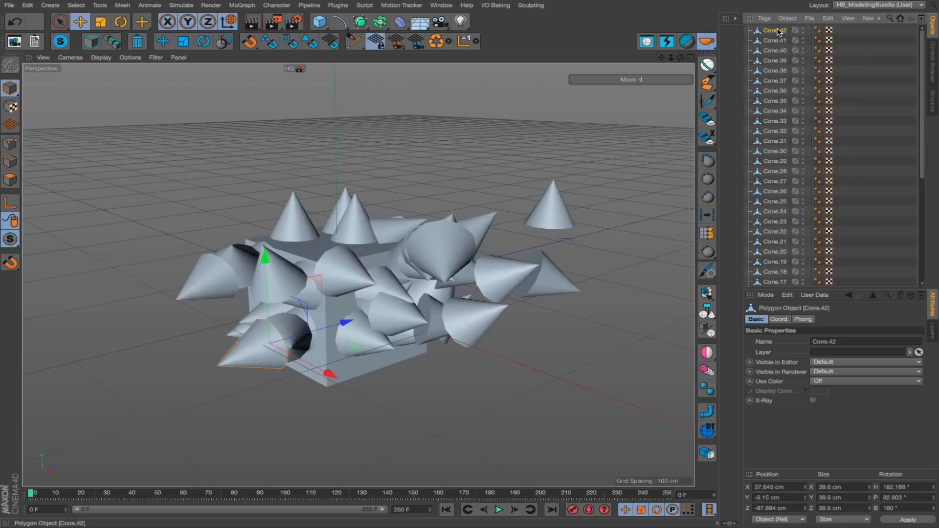
scroll(775, 172, down, 6)
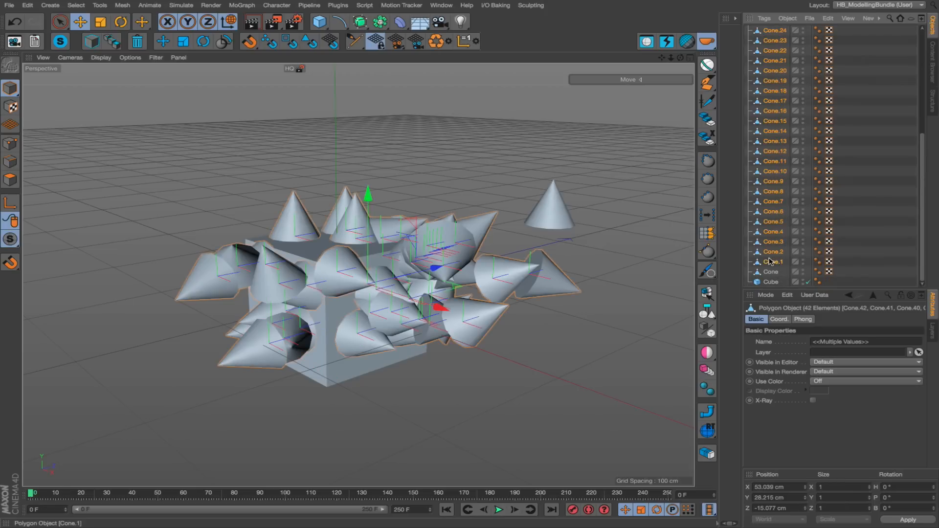
key(Delete)
Paste one cone copy onto a side face of the selected cube, reveal it in the cube's hierarchy, and delete it.
click(769, 41)
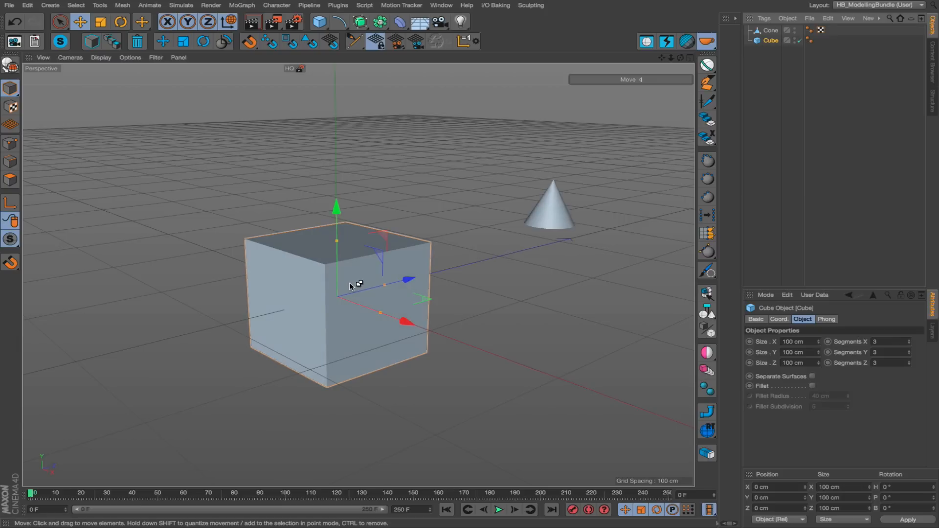
key(ctrl+v)
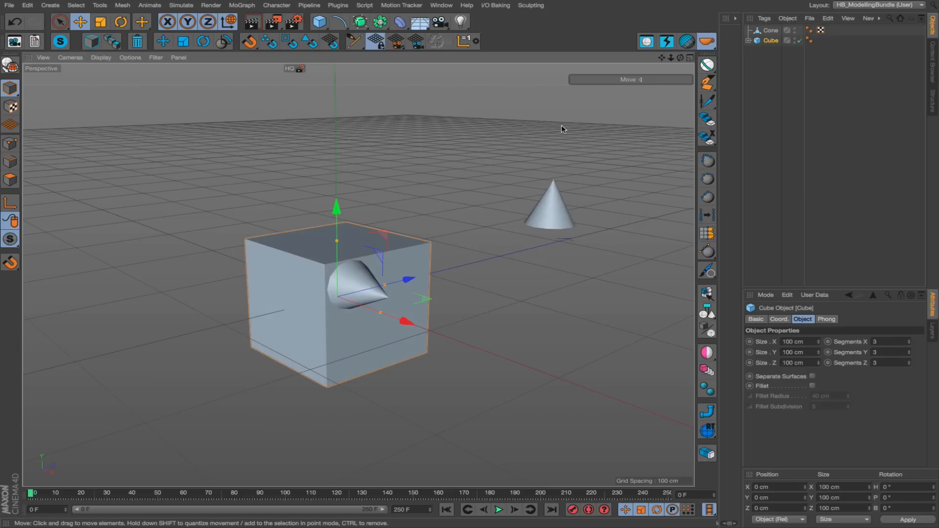
click(748, 41)
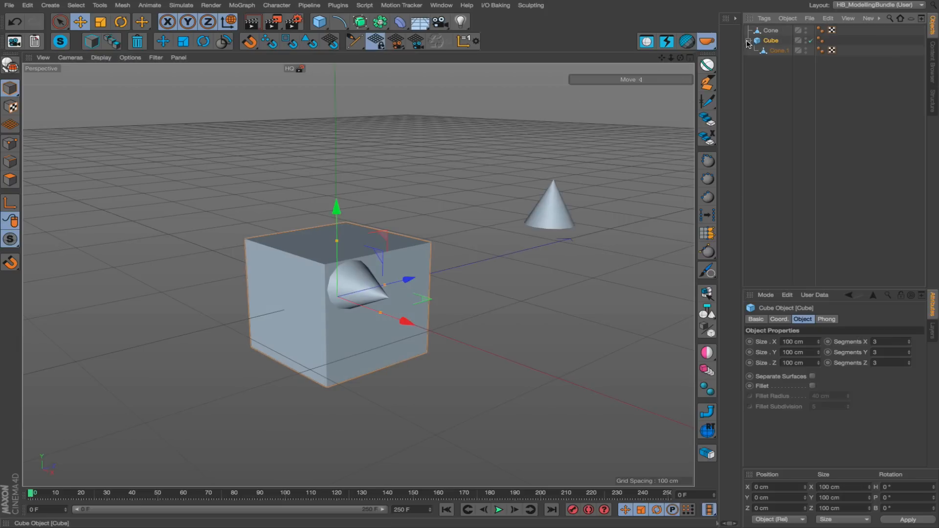
click(780, 52)
key(Delete)
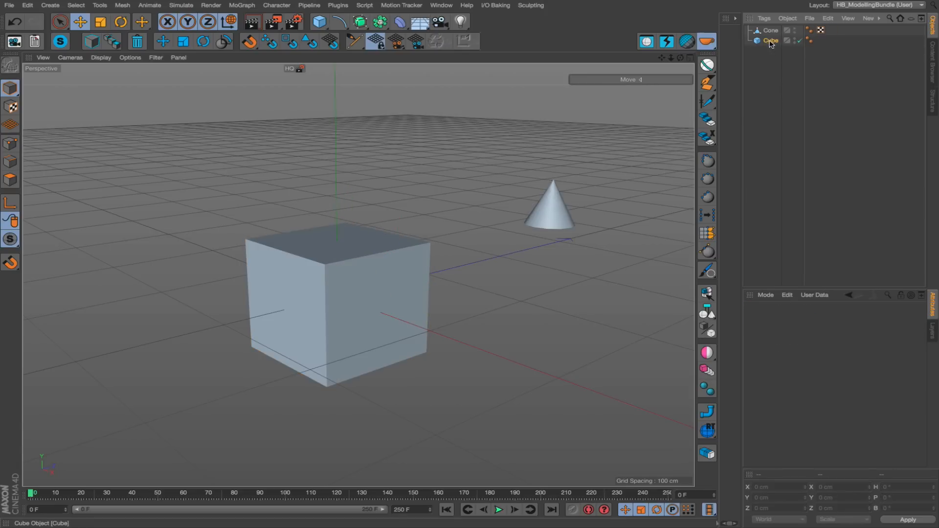
Group the cube under a new null and expand the group in the hierarchy.
click(427, 272)
alt+drag(427, 272, 407, 288)
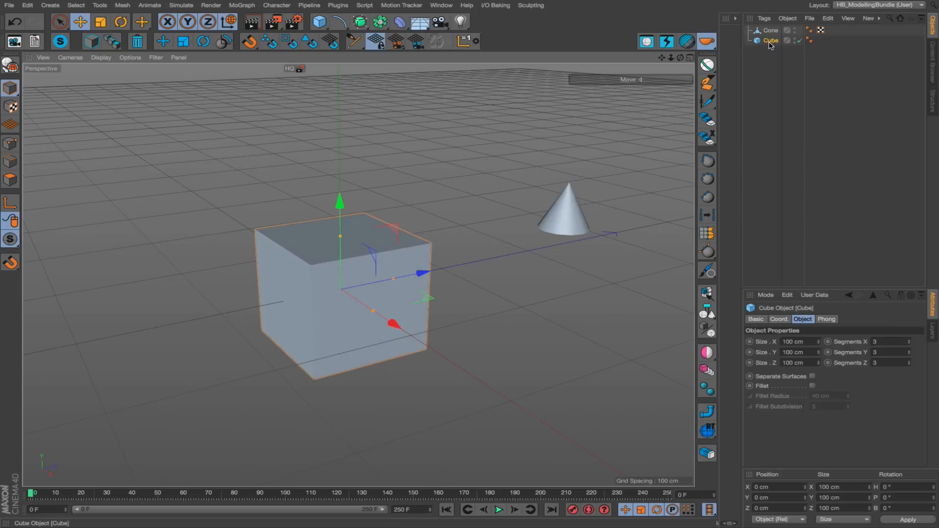
key(alt+g)
click(747, 40)
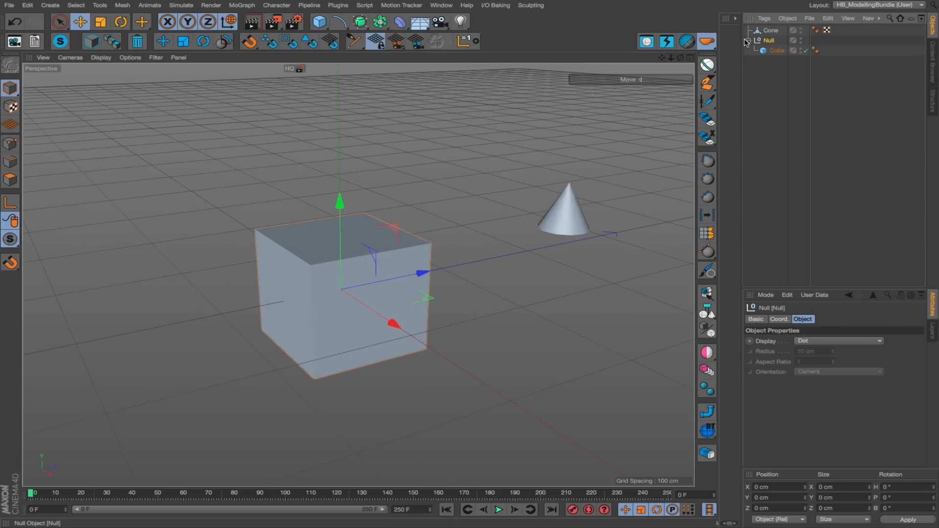
Duplicate the cube upward to about 59 cm in Y and scale the copy to about 66.4 cm per side.
click(777, 51)
drag(340, 207, 344, 156)
key(t)
drag(508, 177, 387, 253)
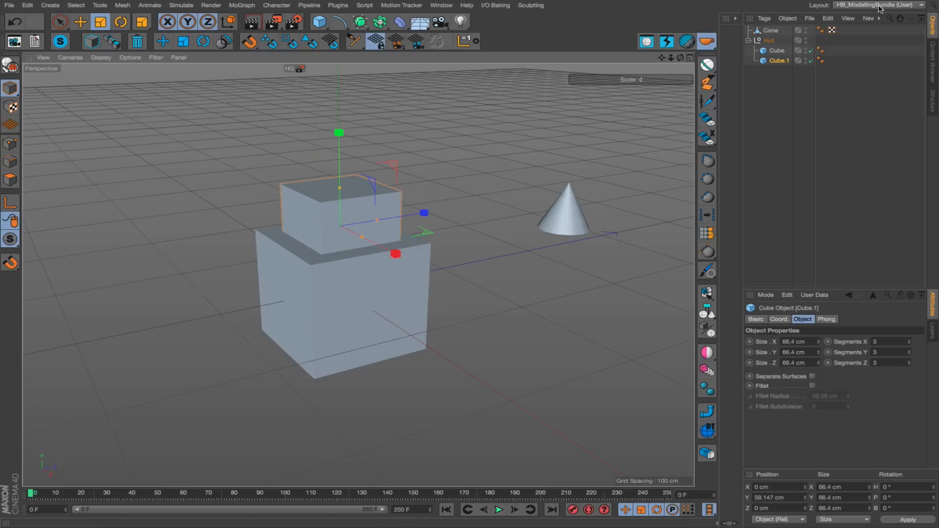
Rename the null containing both cubes to "house".
double_click(769, 40)
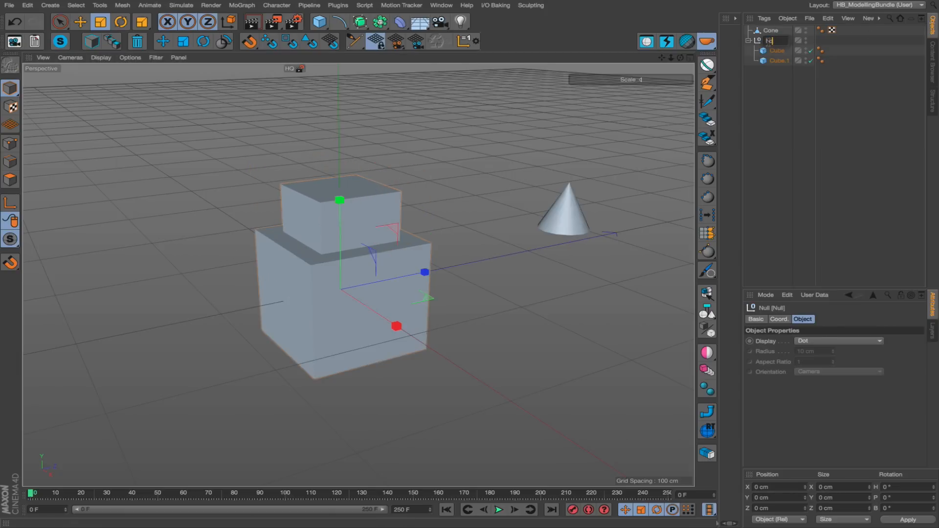
text(house)
key(Return)
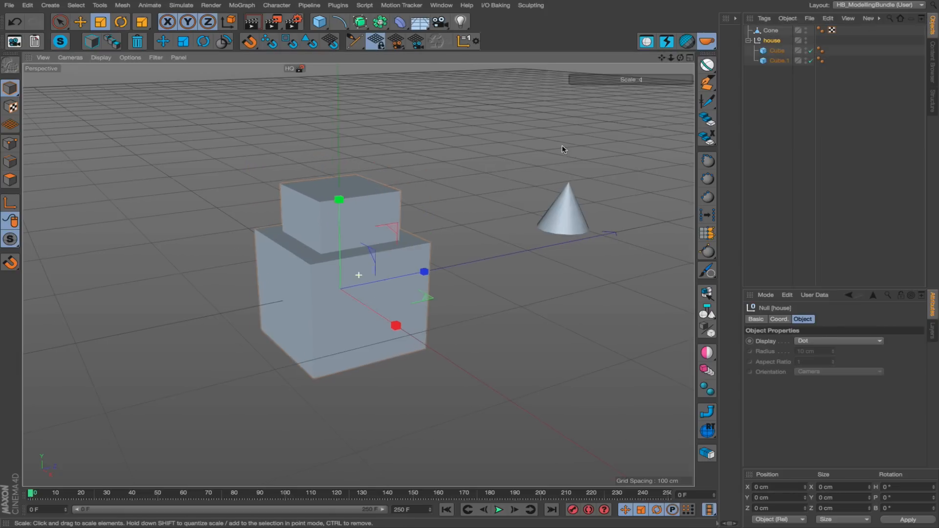
Create an instance of the house and line it up with two duplicates beside the original, the farthest at about 475 cm in Z.
alt+middle_drag(468, 246, 400, 260)
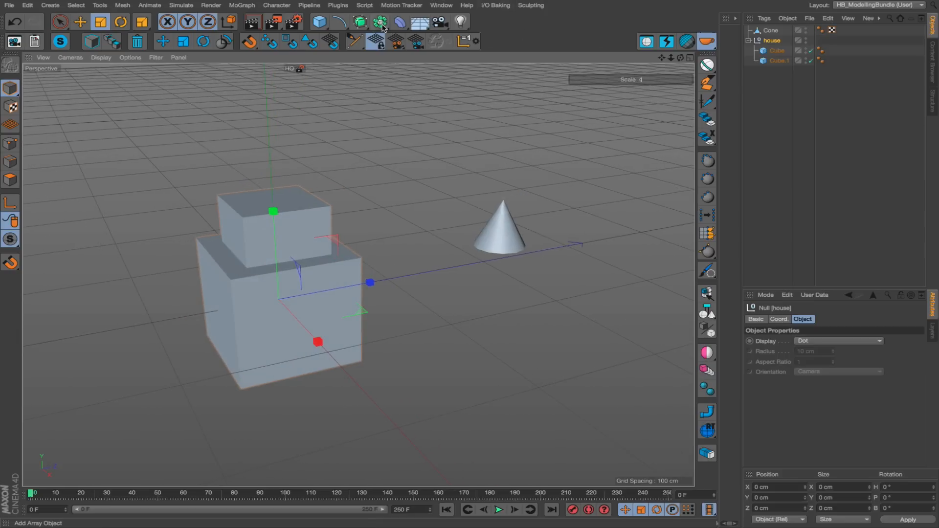
drag(380, 22, 582, 54)
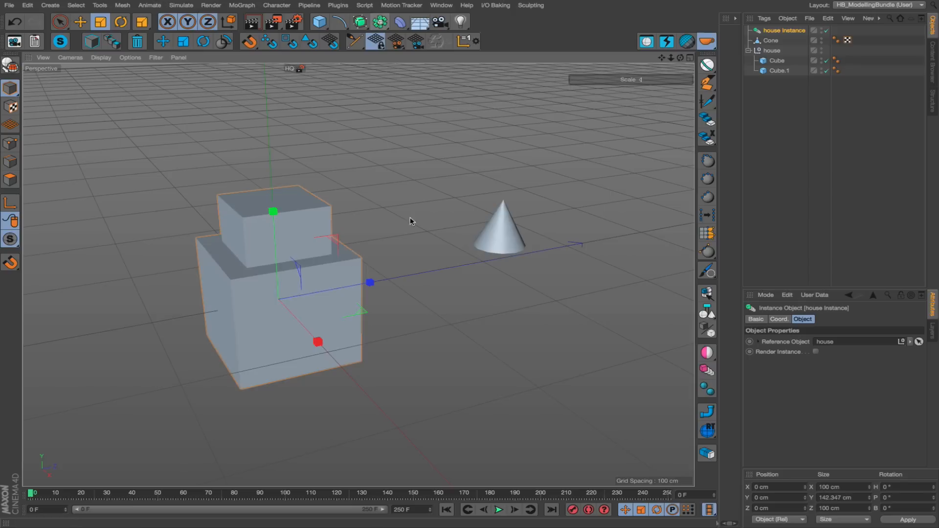
key(e)
drag(352, 297, 662, 236)
alt+middle_drag(624, 233, 548, 239)
scroll(542, 239, down, 3)
ctrl+drag(542, 242, 695, 215)
alt+middle_drag(565, 222, 525, 219)
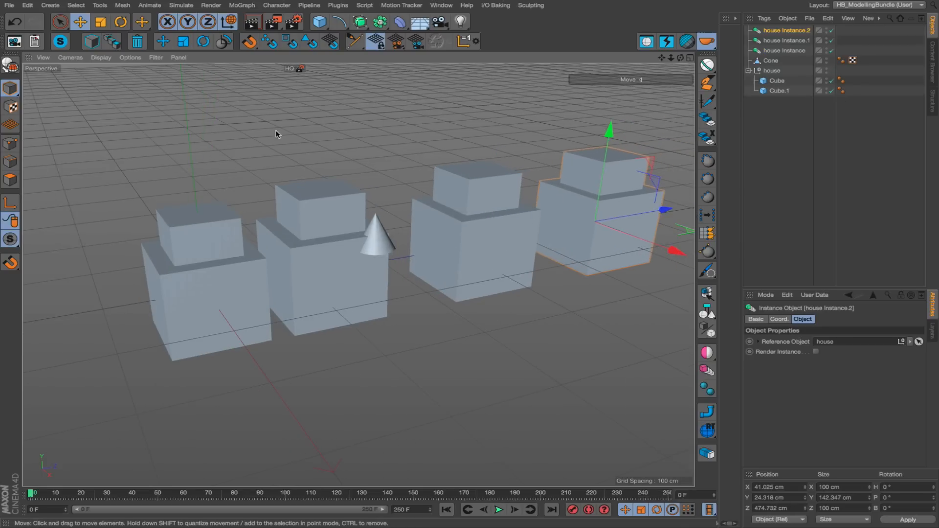
Move the original cone above the second house, to about X 4, Y 188 and Z 112 cm.
click(384, 239)
drag(398, 331, 324, 206)
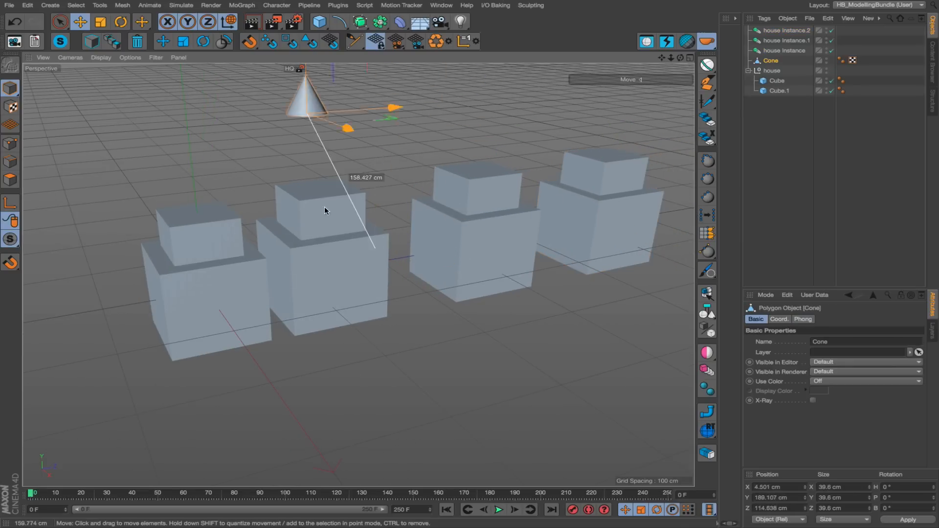
alt+middle_drag(301, 145, 395, 171)
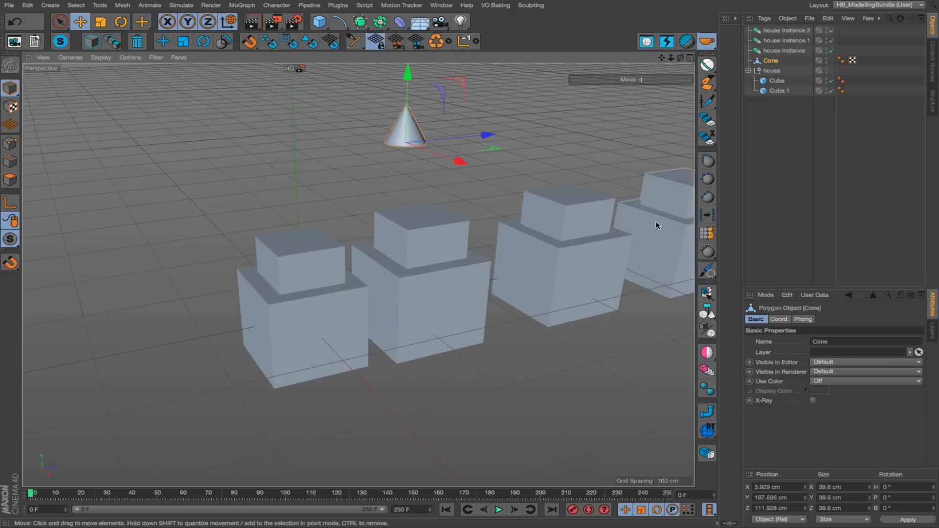
alt+middle_drag(656, 225, 610, 204)
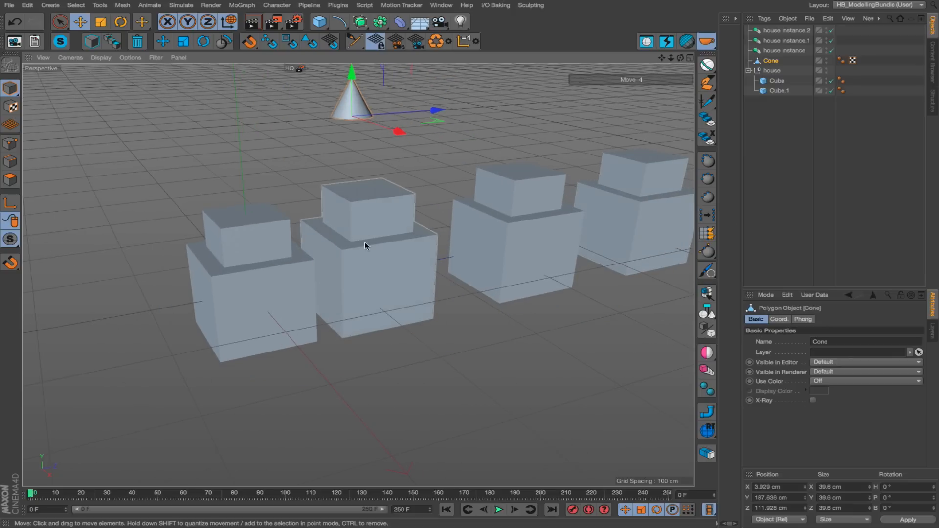
With the original house's lower cube selected, paste three cones on its front face, two on the upper cube's face and one on top.
click(771, 71)
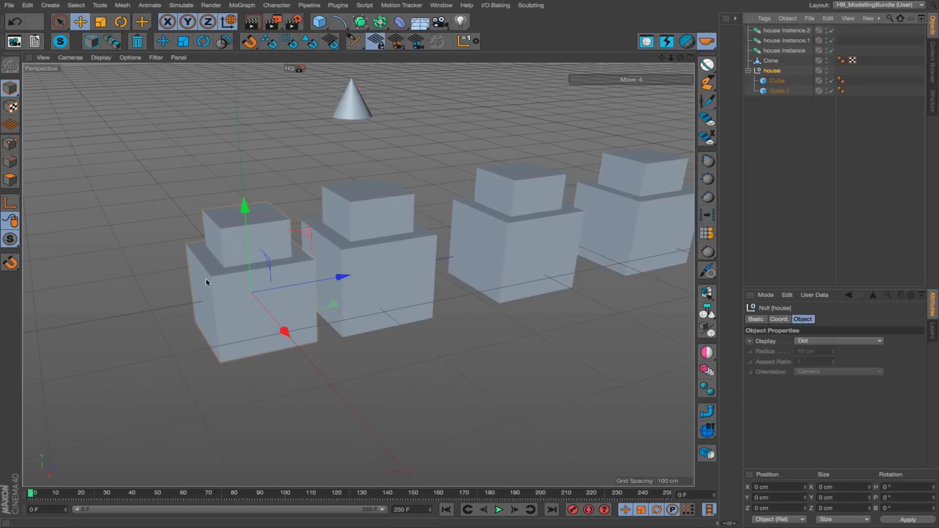
click(231, 305)
click(228, 236)
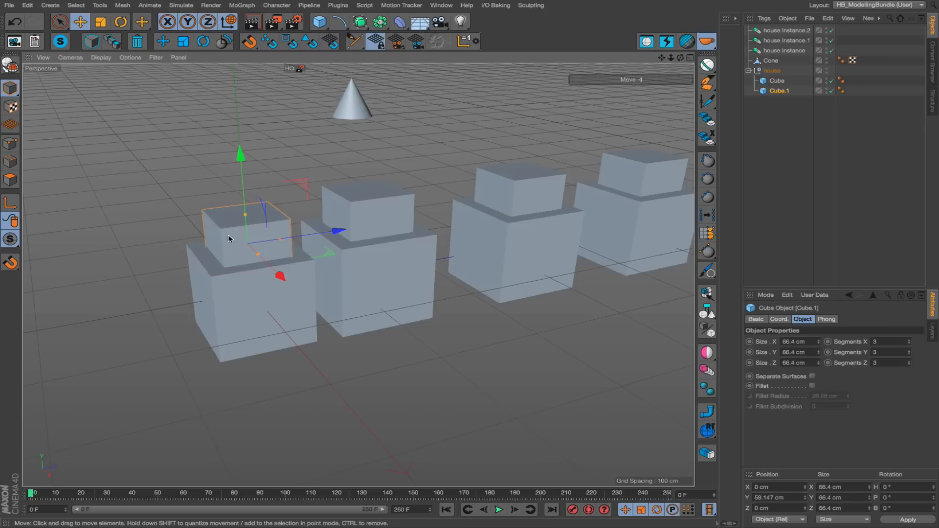
click(236, 315)
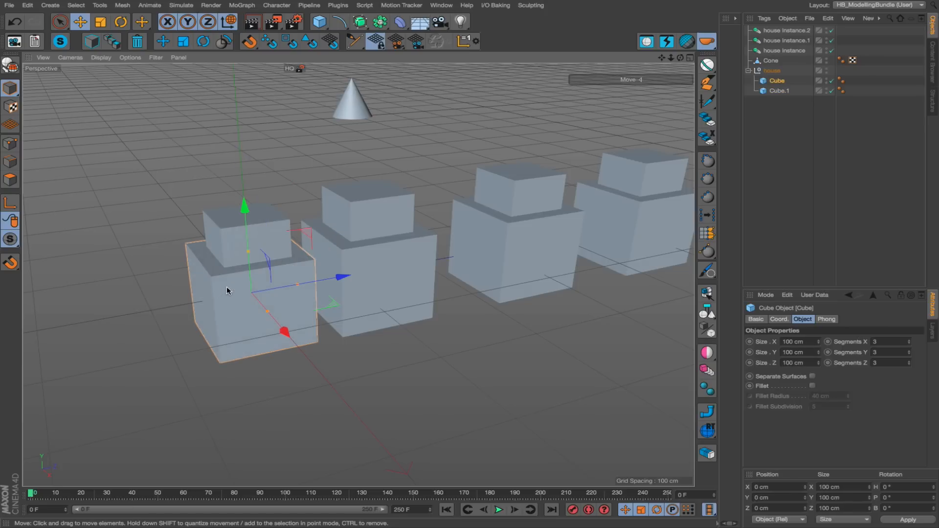
mouse_move(227, 286)
mouse_down()
mouse_move(289, 276)
mouse_move(278, 241)
mouse_move(242, 242)
mouse_move(245, 216)
mouse_move(324, 198)
mouse_up()
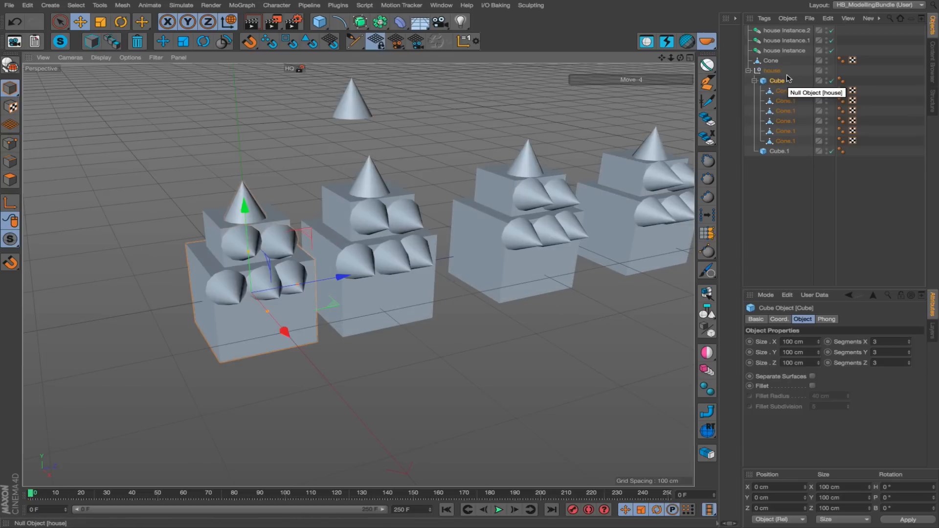
Reselect the house's lower cube and paste many more cone copies over both cubes, stacking them on the existing cones.
alt+middle_drag(529, 168, 489, 177)
alt+drag(498, 187, 507, 193)
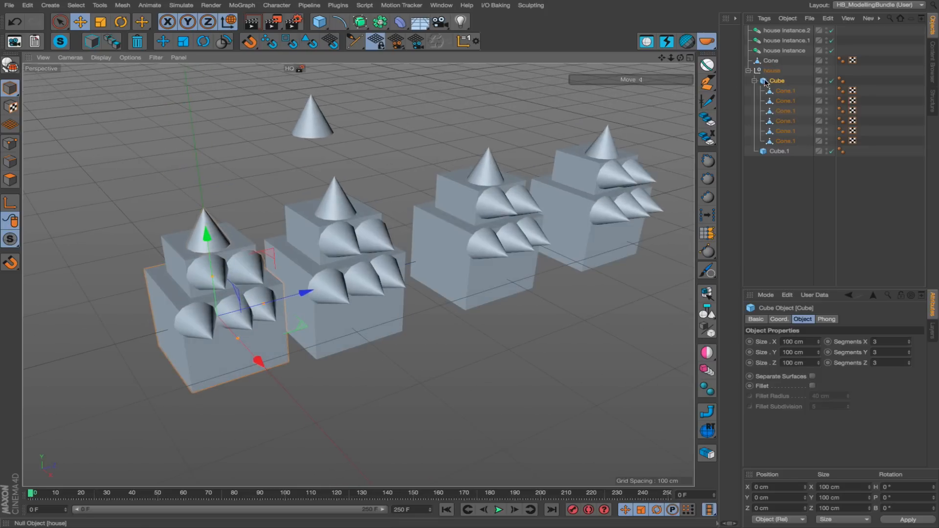
click(782, 151)
click(784, 76)
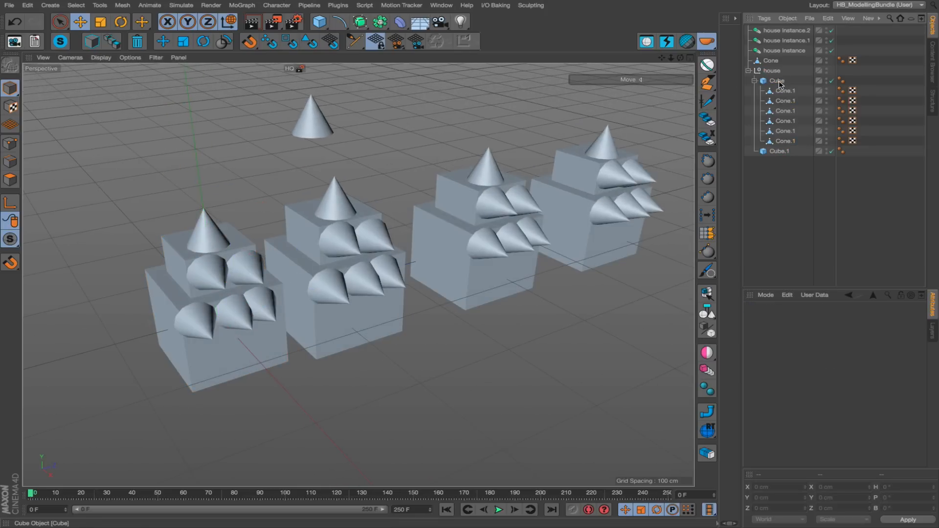
click(779, 82)
alt+drag(329, 276, 319, 278)
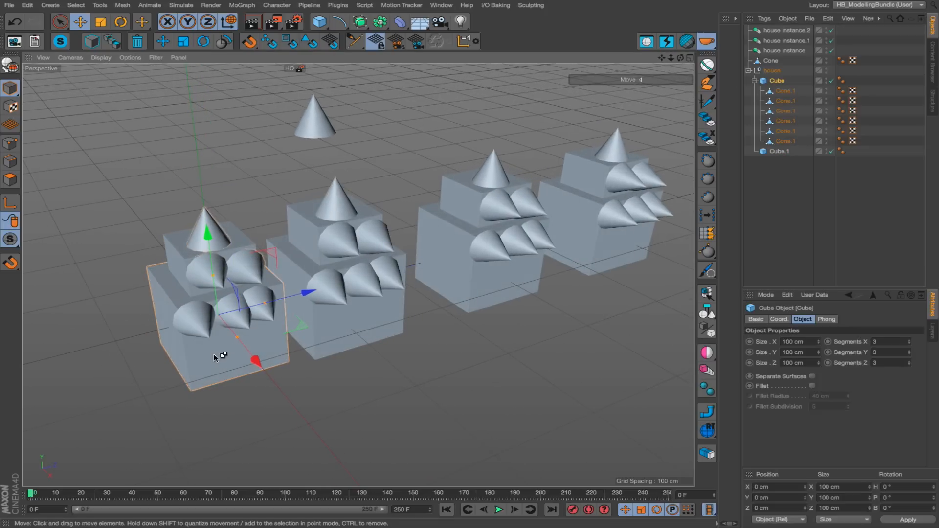
key(ctrl+v)
key(ctrl+v)
key(ctrl+v)
key(ctrl+v)
key(ctrl+v)
key(ctrl+v)
key(ctrl+v)
key(ctrl+v)
key(ctrl+v)
key(ctrl+v)
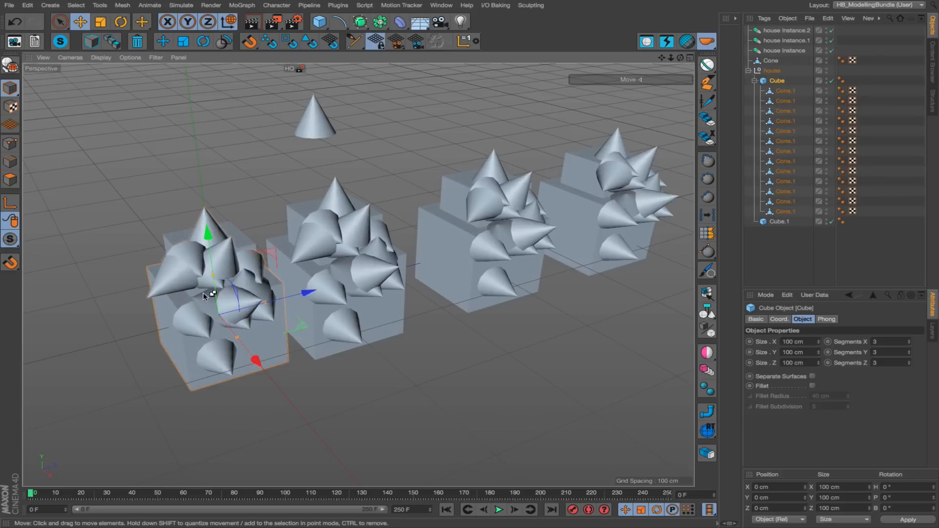
key(ctrl+v)
key(ctrl+v)
key(ctrl+v)
key(ctrl+v)
alt+drag(414, 281, 383, 274)
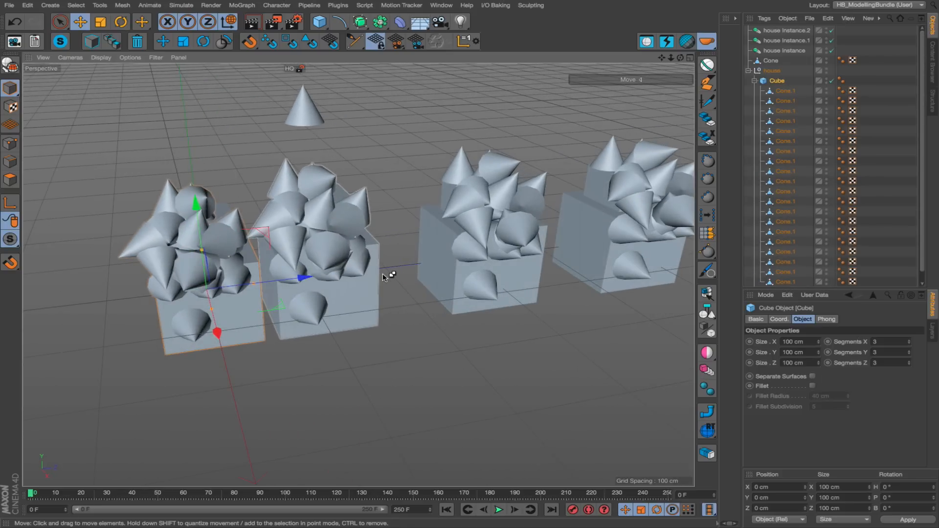
Start a new scene and add a 400 × 400 cm plane and a capsule with a 50 cm radius and 200 cm height.
key(ctrl+n)
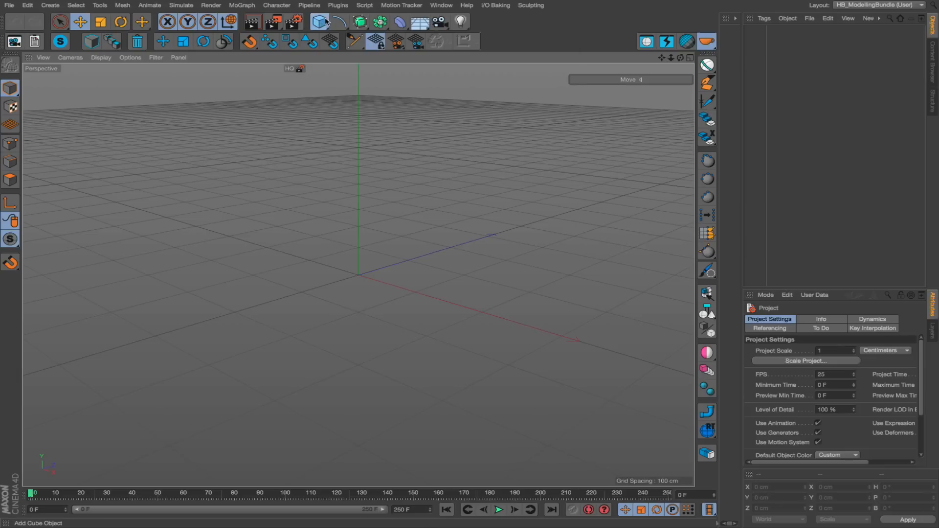
drag(326, 22, 415, 56)
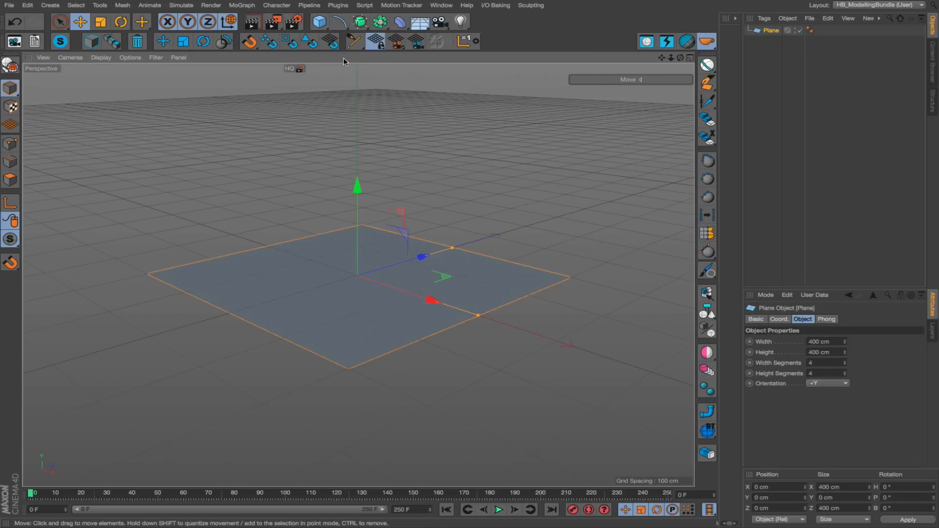
drag(319, 22, 447, 67)
click(410, 72)
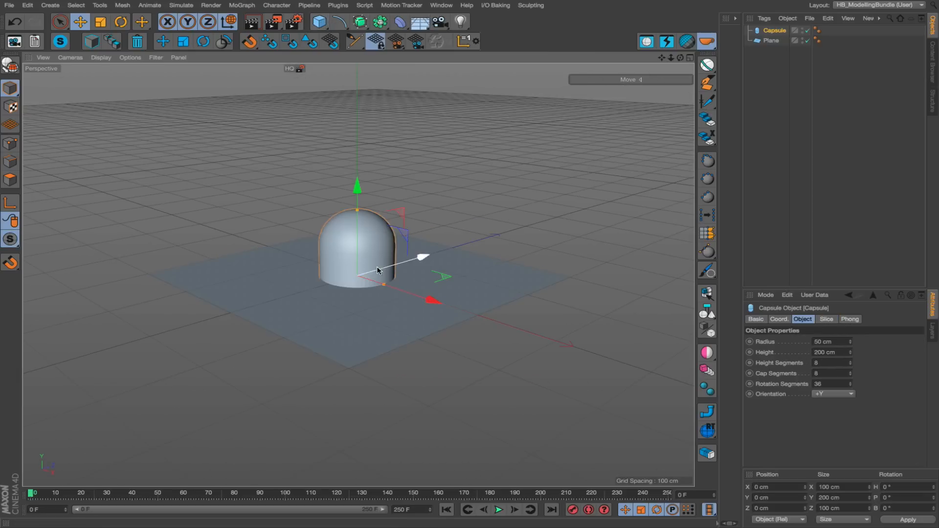
Paste cone copies across the capsule's dome and one side, aligned to its curved surface, and clear the selection.
scroll(377, 264, up, 3)
scroll(379, 262, down, 2)
scroll(363, 252, up, 2)
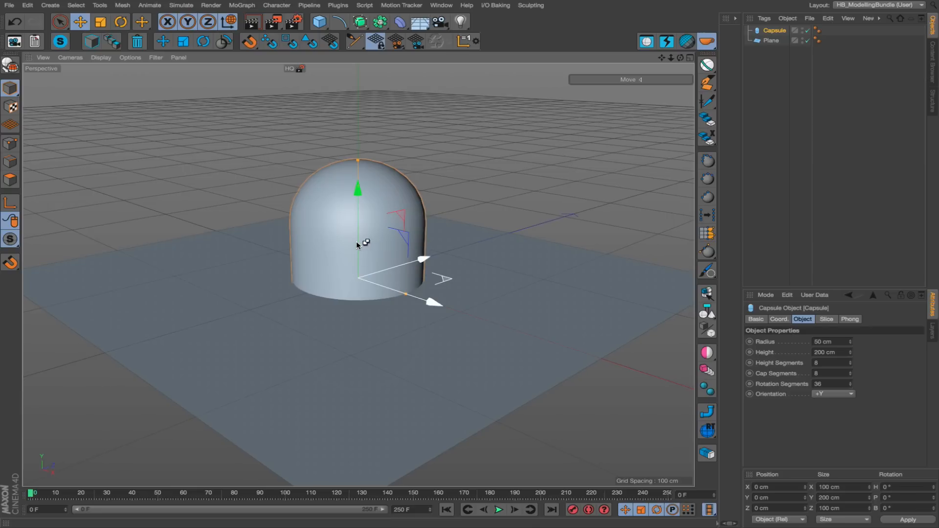
key(ctrl+v)
key(ctrl+v)
key(ctrl+v)
key(ctrl+v)
key(ctrl+v)
key(ctrl+v)
key(ctrl+v)
key(ctrl+v)
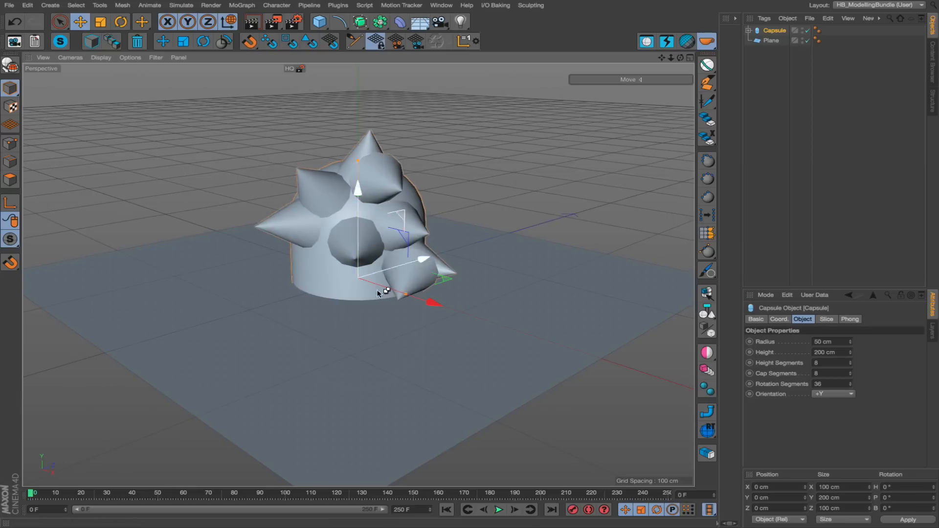
key(ctrl+v)
key(ctrl+v)
key(ctrl+v)
alt+drag(422, 212, 339, 225)
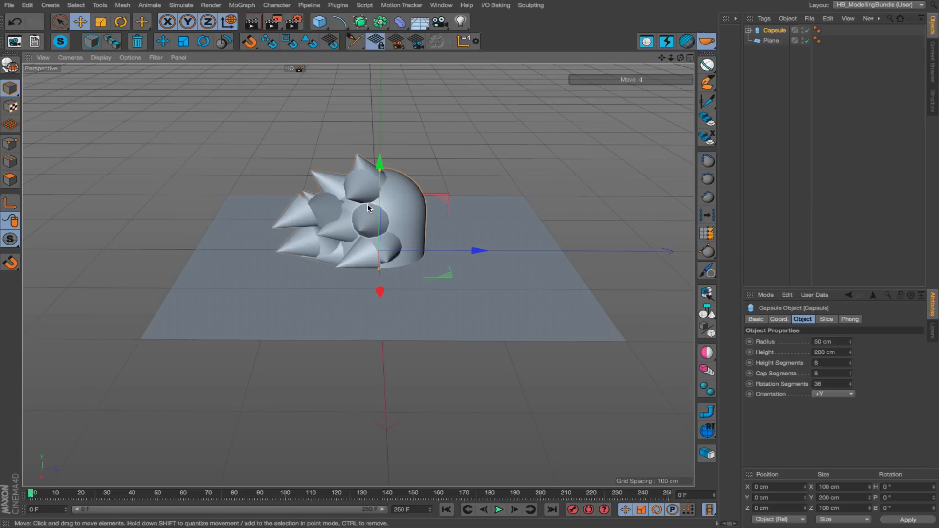
click(459, 142)
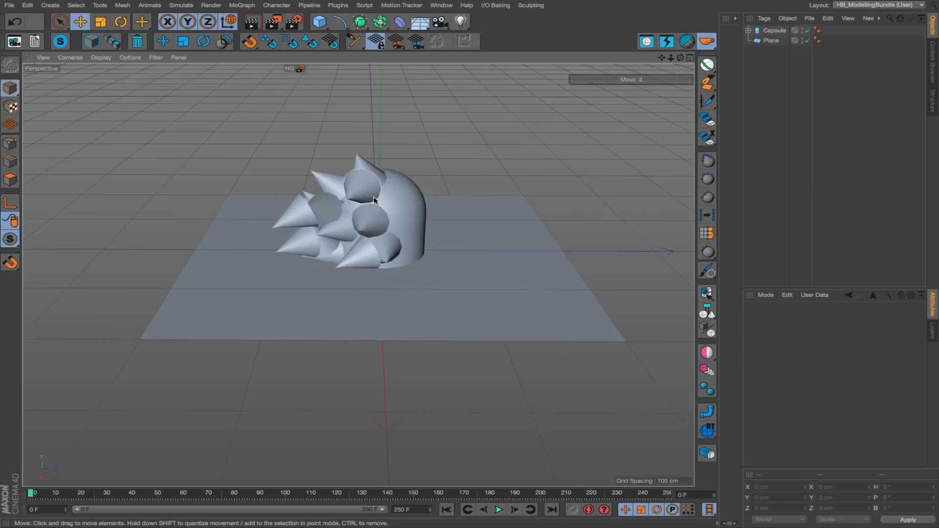
alt+drag(403, 189, 413, 235)
alt+drag(226, 201, 435, 297)
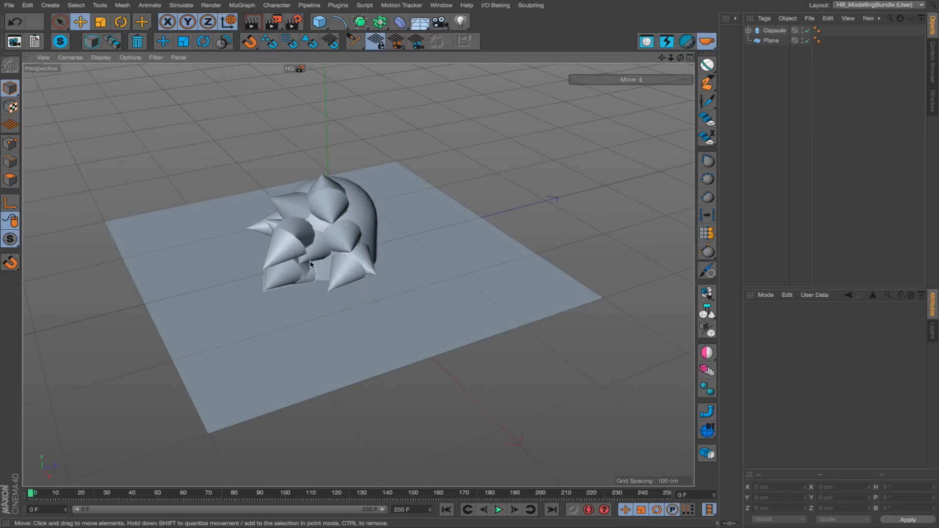
alt+drag(456, 213, 287, 218)
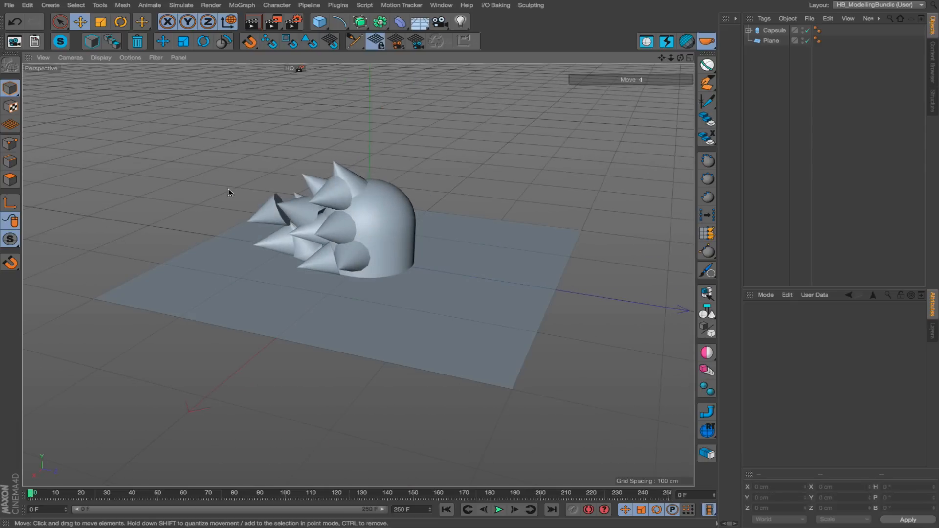
Start a new scene and add a cube and a cone, with the cone offset about 281 cm along Z.
key(ctrl+n)
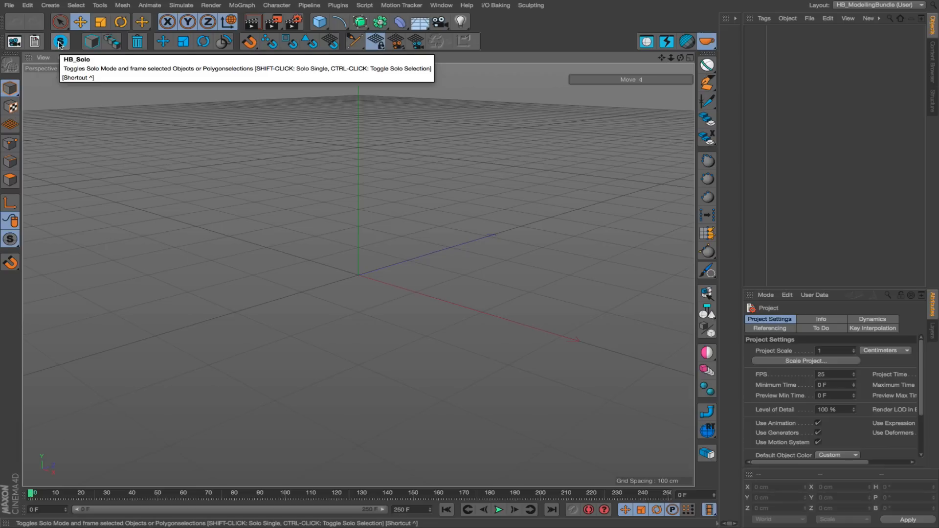
click(319, 21)
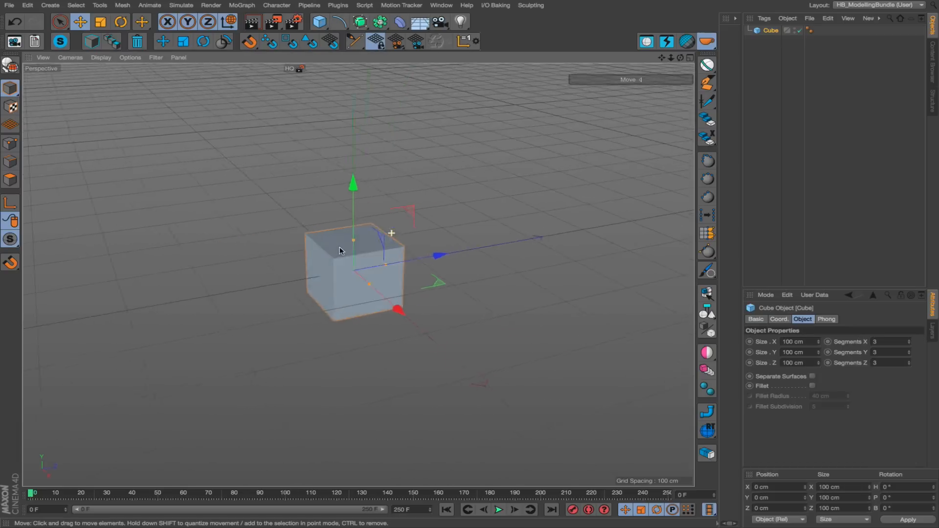
drag(319, 22, 487, 37)
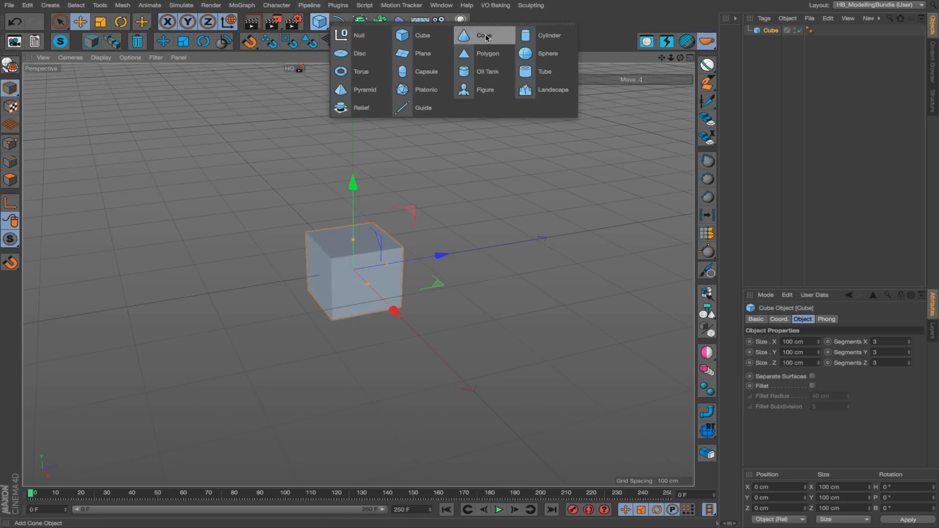
click(486, 37)
drag(443, 253, 590, 228)
alt+middle_drag(544, 214, 436, 197)
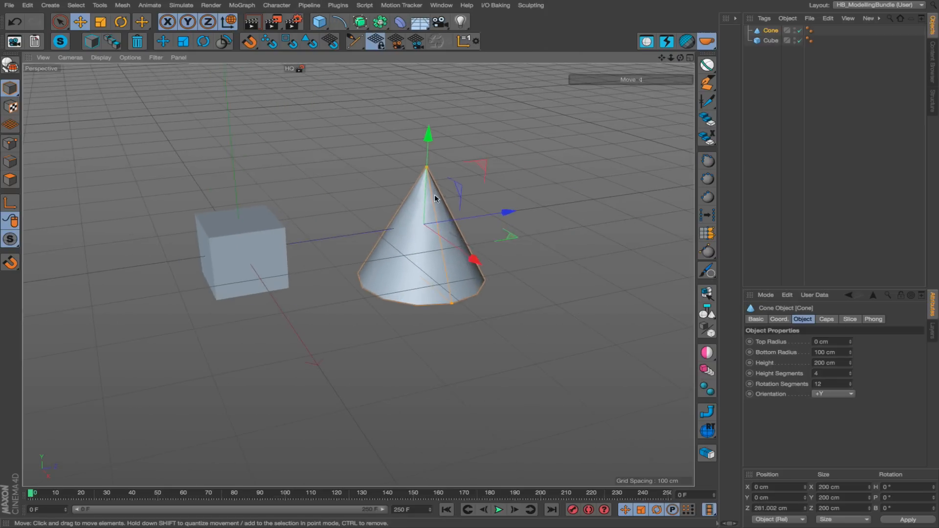
alt+drag(435, 194, 477, 198)
click(365, 230)
click(399, 247)
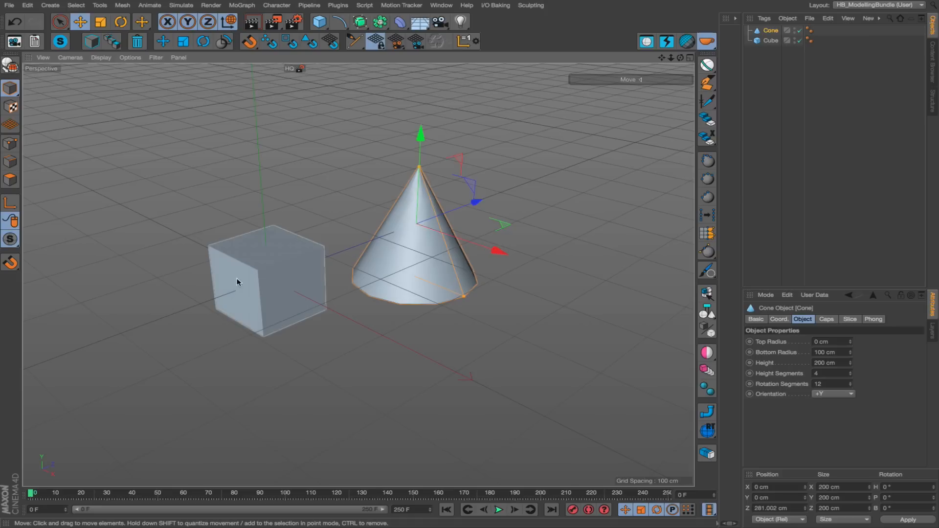
Select the cube and move it to about X -46 cm, Y 45 cm, Z -31 cm.
click(262, 274)
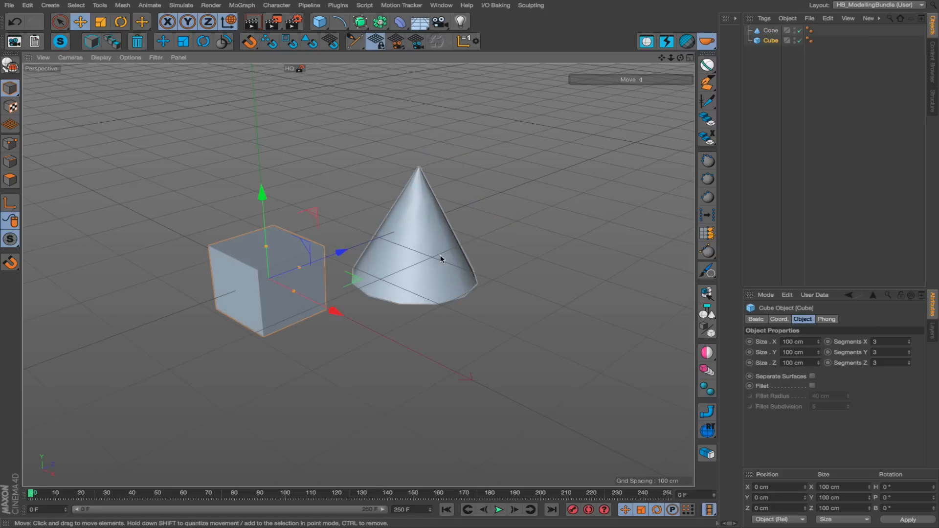
alt+right_drag(440, 256, 389, 277)
mouse_move(390, 277)
alt+mouse_down()
mouse_move(379, 281)
mouse_move(384, 262)
alt+mouse_up()
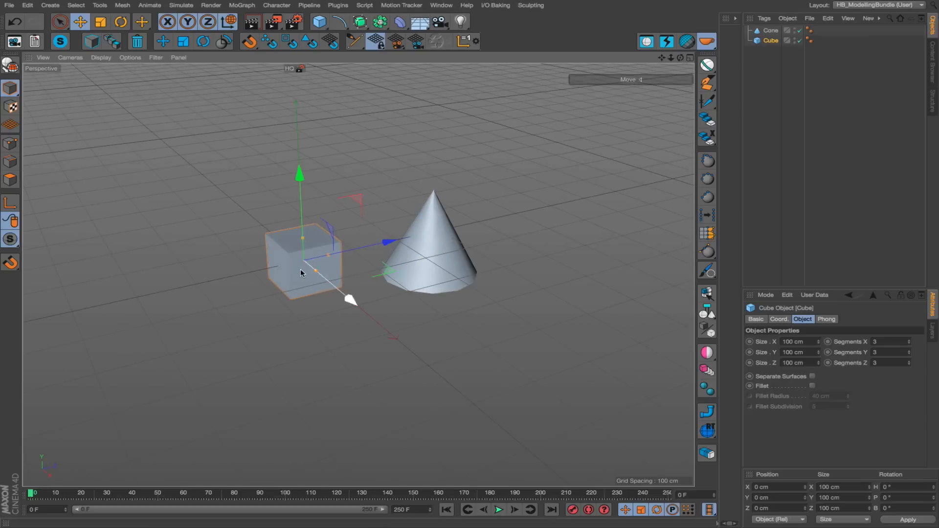
alt+drag(308, 264, 278, 262)
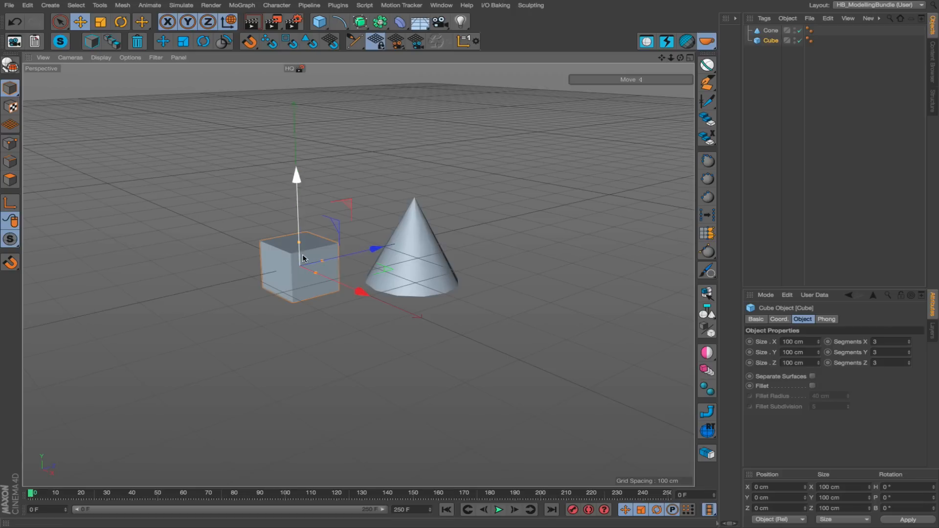
drag(318, 257, 287, 211)
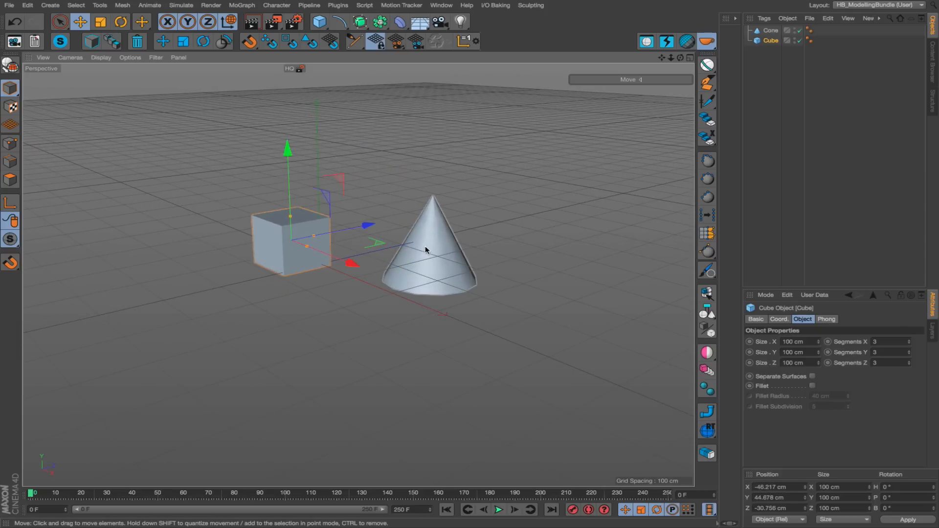
Isolate and frame the cube with HB_Solo and convert it to an editable polygon object.
key(o)
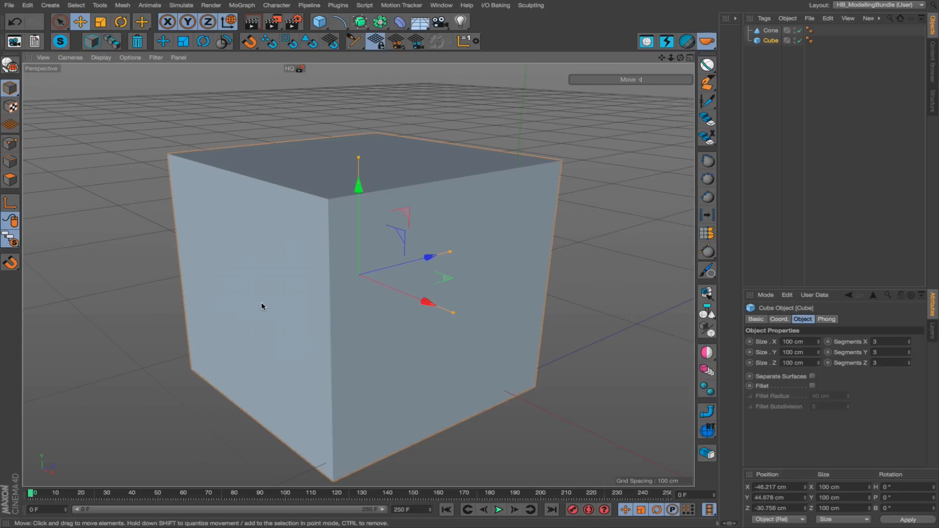
mouse_move(331, 186)
alt+mouse_down()
mouse_move(314, 243)
mouse_move(425, 251)
mouse_move(248, 213)
mouse_move(368, 283)
mouse_move(188, 300)
mouse_move(234, 265)
mouse_move(279, 262)
alt+mouse_up()
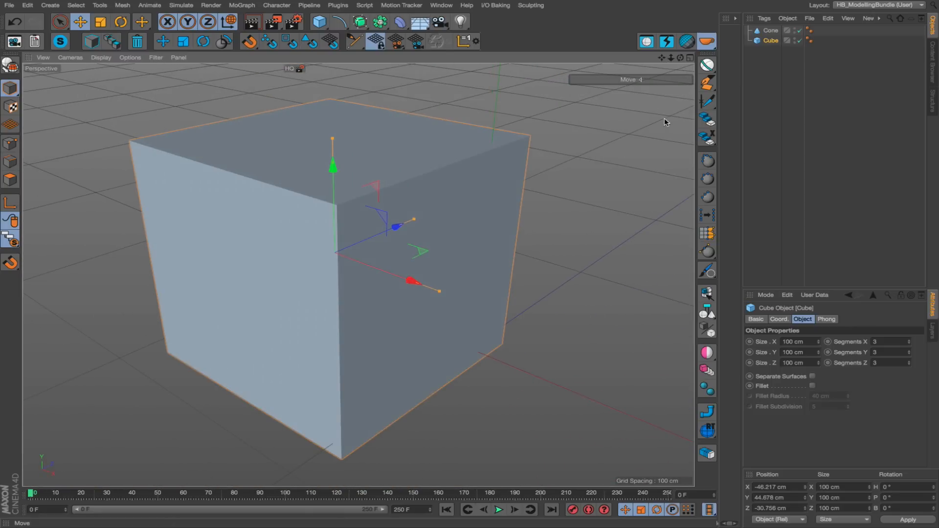
alt+right_drag(477, 201, 553, 233)
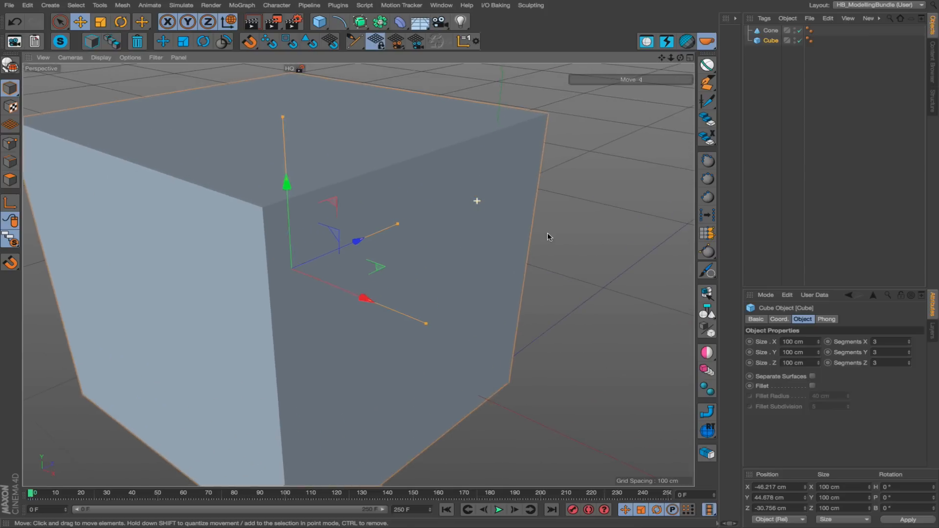
alt+drag(229, 277, 345, 270)
alt+middle_drag(57, 255, 345, 244)
mouse_move(64, 314)
alt+mouse_down()
mouse_move(147, 296)
mouse_move(52, 303)
alt+mouse_up()
key(c)
alt+drag(237, 227, 225, 251)
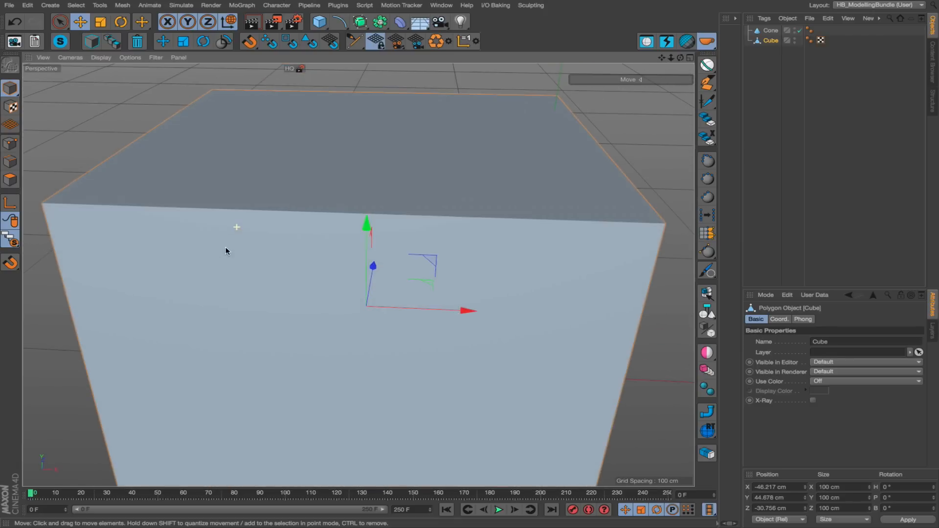
In polygon mode, extrude the cube's top centre polygon upward by about 15 cm.
key(Return)
key(Return)
key(Return)
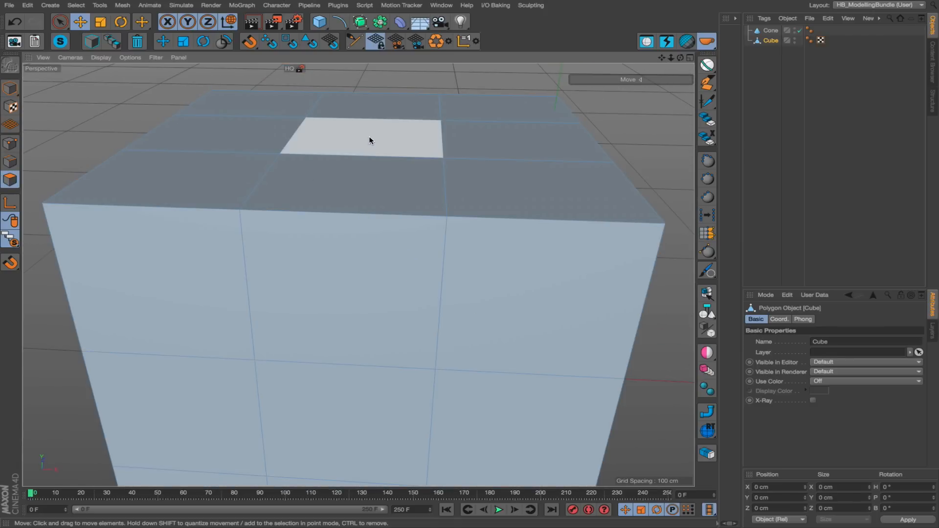
click(369, 137)
ctrl+drag(368, 74, 368, 17)
Extrude the centre polygon of the cube's front face outward by about 26 cm.
alt+right_drag(415, 262, 304, 274)
click(386, 332)
alt+drag(415, 333, 364, 327)
ctrl+drag(440, 286, 398, 312)
alt+right_drag(457, 321, 536, 298)
Extrude the upper corner polygon of the cube's negative X face outward by about 17 cm.
alt+drag(167, 286, 412, 236)
click(285, 248)
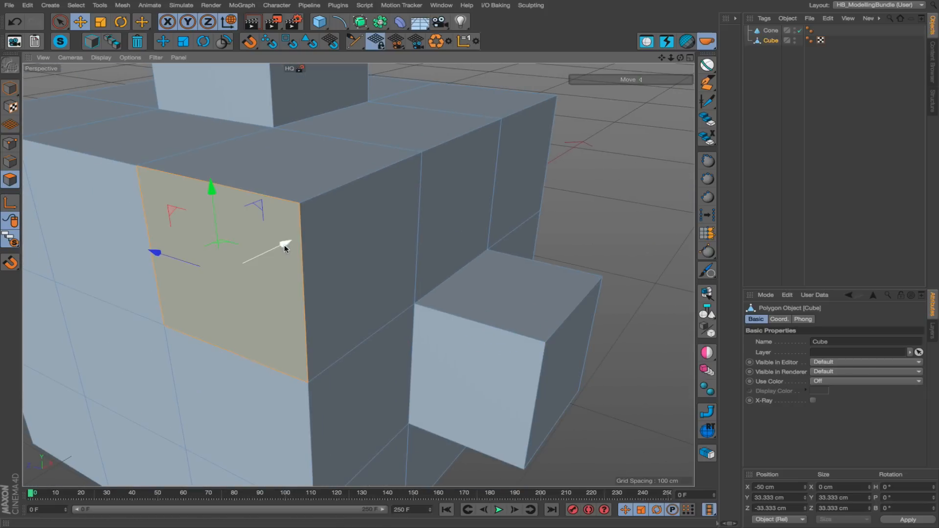
drag(281, 241, 235, 260)
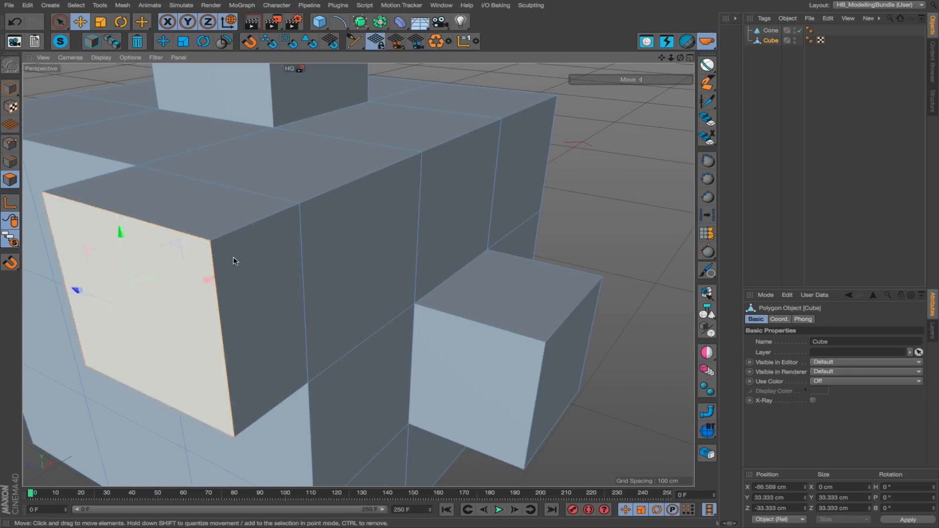
Leave solo mode so the whole scene is shown and return from polygon editing to model mode.
click(60, 43)
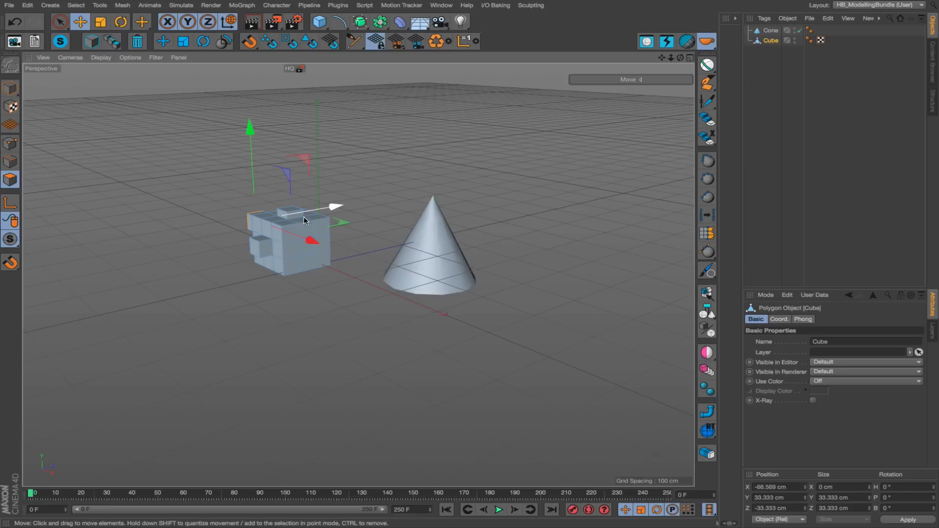
key(Return)
key(shift+F5)
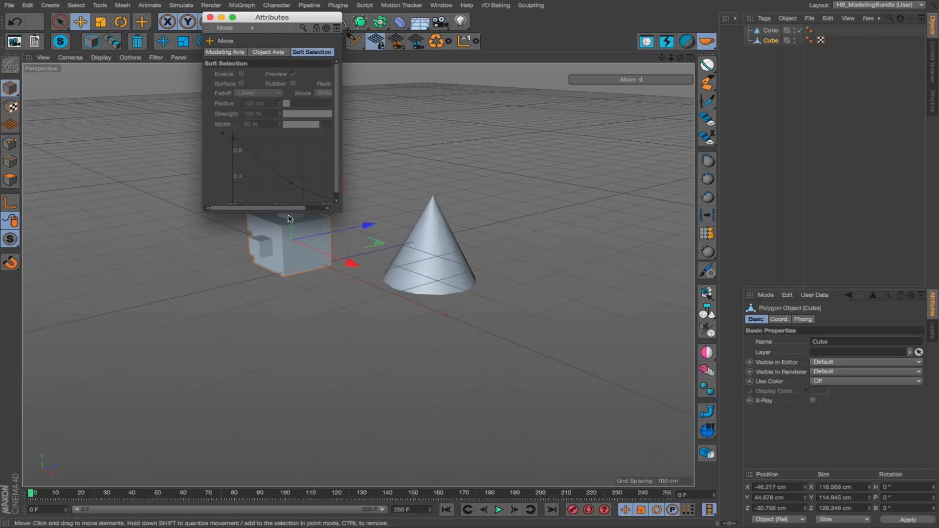
click(208, 17)
Duplicate the edited cube four times, spreading the copies around the scene at different distances.
alt+right_drag(308, 269, 292, 304)
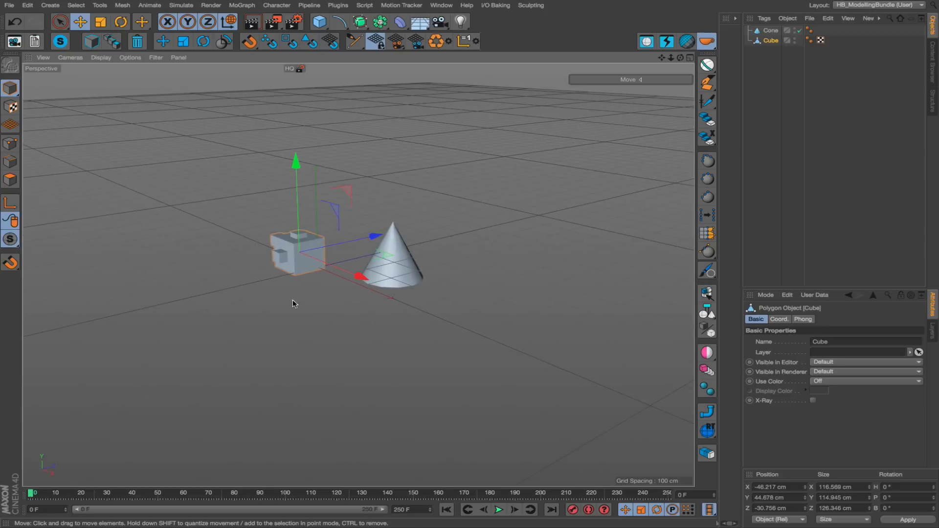
ctrl+drag(371, 338, 169, 262)
ctrl+drag(210, 295, 438, 242)
ctrl+drag(311, 294, 501, 297)
ctrl+drag(444, 353, 622, 405)
Duplicate the cone twice, placing the copies at about X 100, Y 378, Z 636 cm and X -628, Y 344, Z -297 cm.
click(419, 274)
ctrl+drag(440, 317, 190, 276)
alt+right_drag(398, 264, 308, 259)
alt+drag(308, 260, 398, 243)
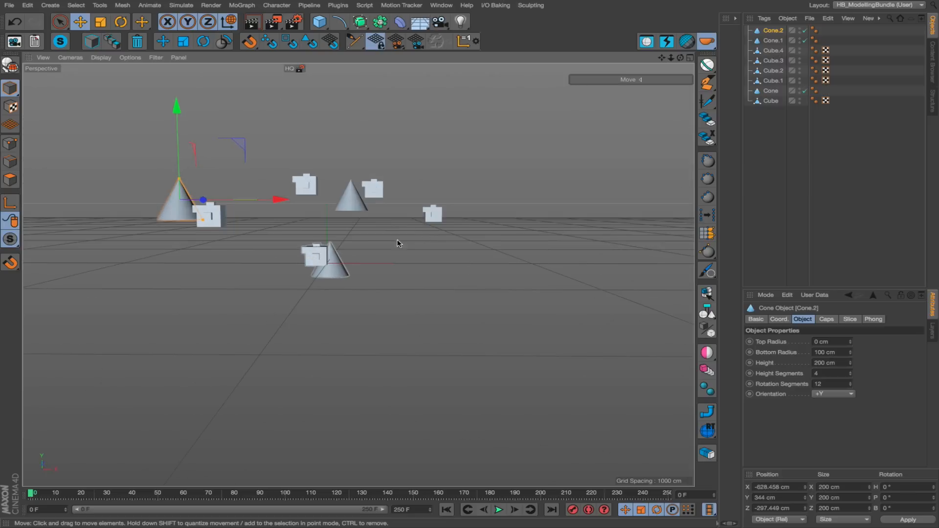
Frame the scattered cubes and cones, add a camera at that view and look through it.
alt+right_drag(303, 264, 364, 258)
alt+drag(363, 254, 375, 264)
alt+right_drag(366, 258, 387, 249)
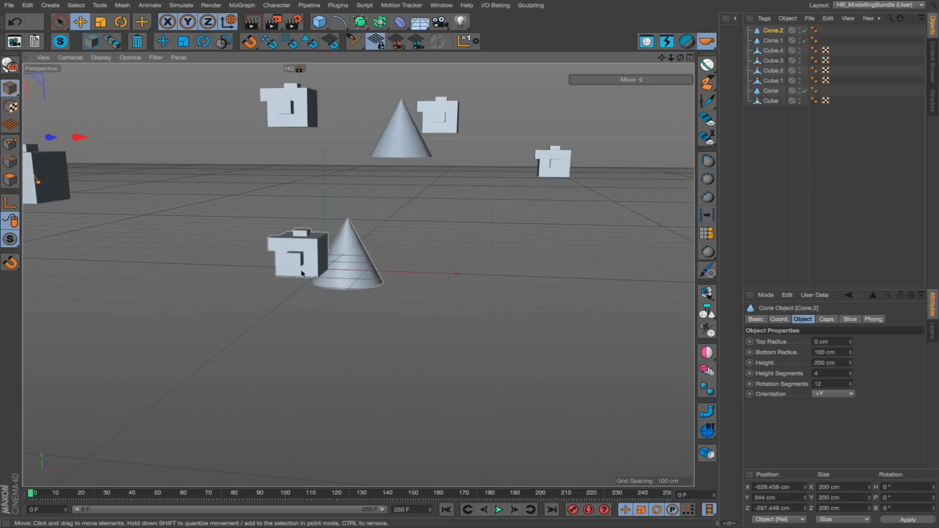
alt+middle_drag(302, 269, 357, 298)
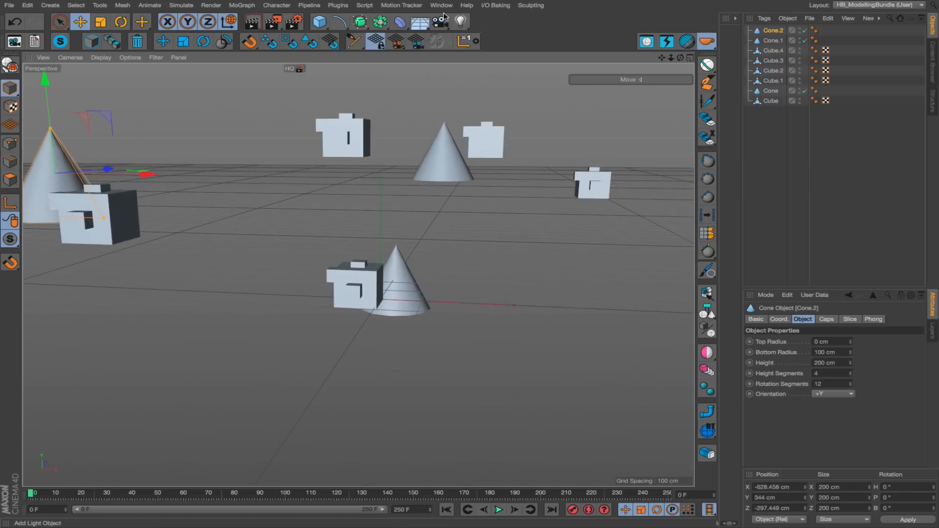
alt+drag(441, 147, 442, 127)
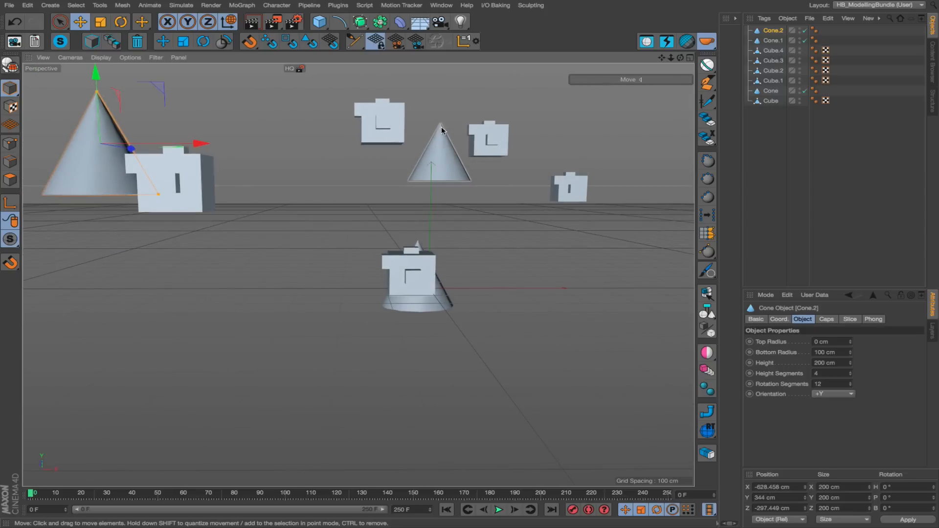
click(446, 142)
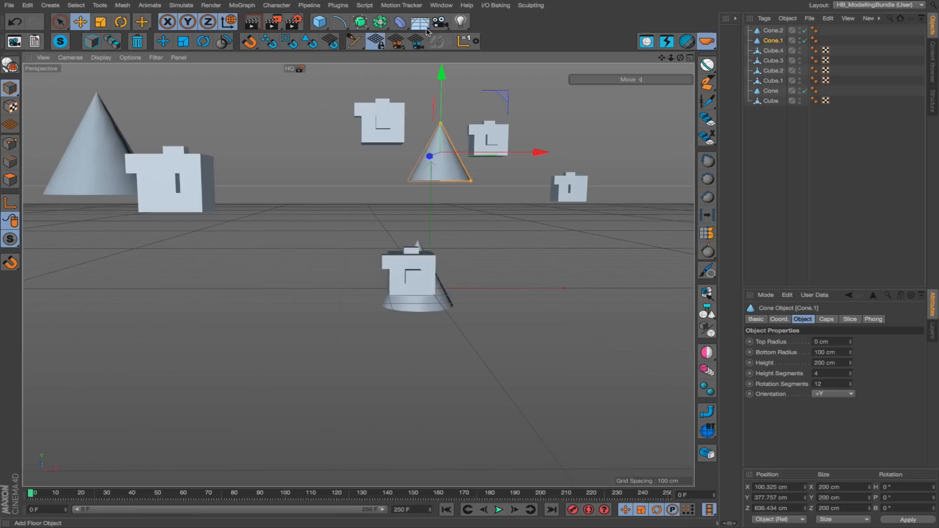
click(442, 25)
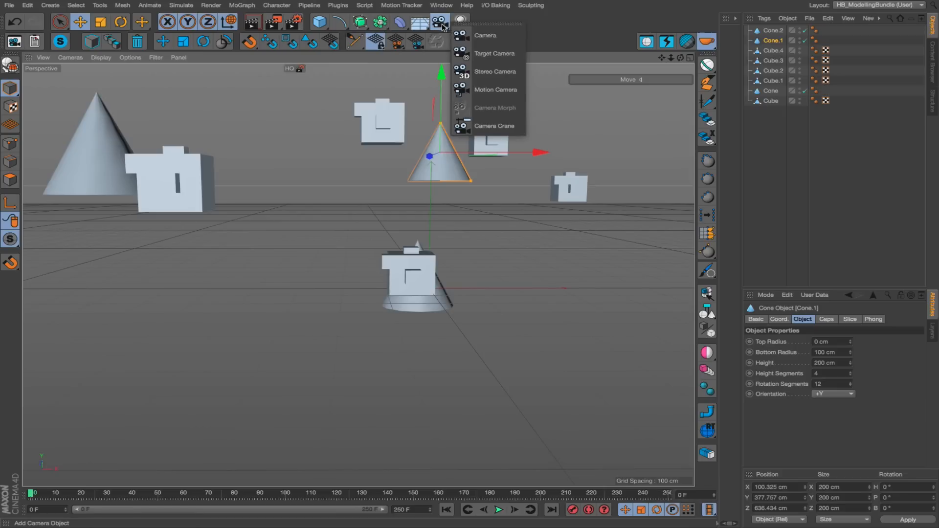
click(489, 35)
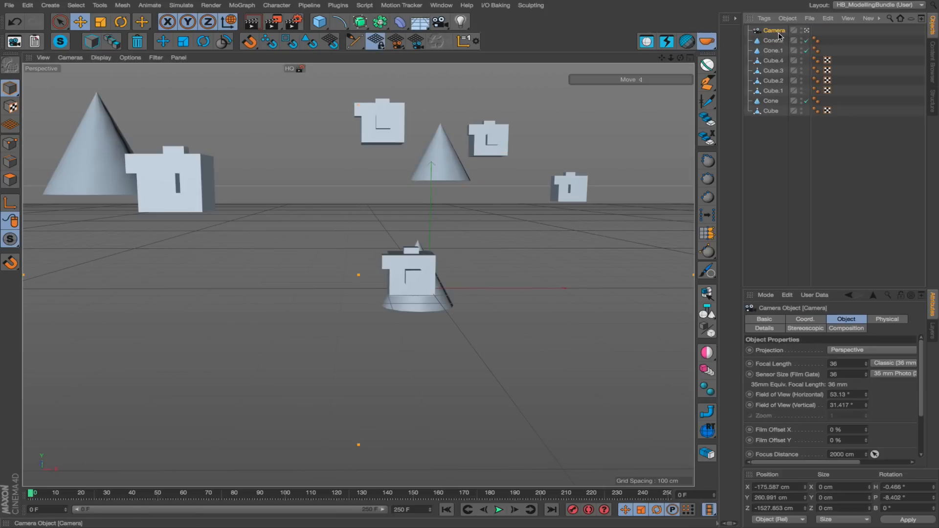
alt+drag(441, 259, 445, 275)
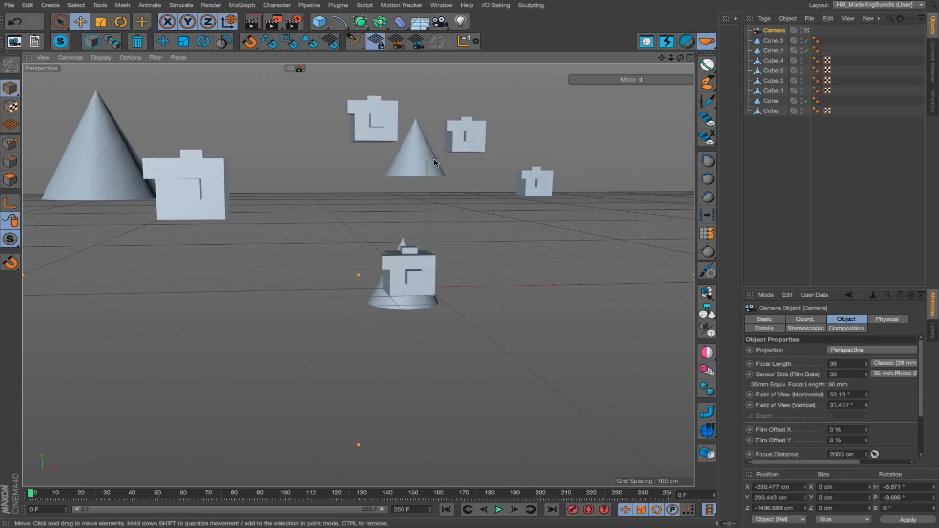
Isolate the distant cone copy Cone.1 with HB_Solo and convert it to an editable polygon object.
click(406, 157)
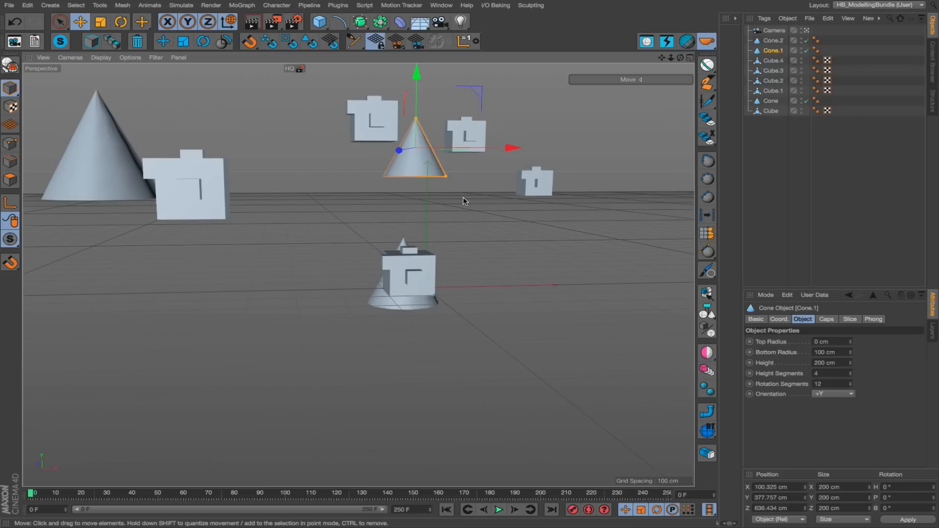
click(61, 42)
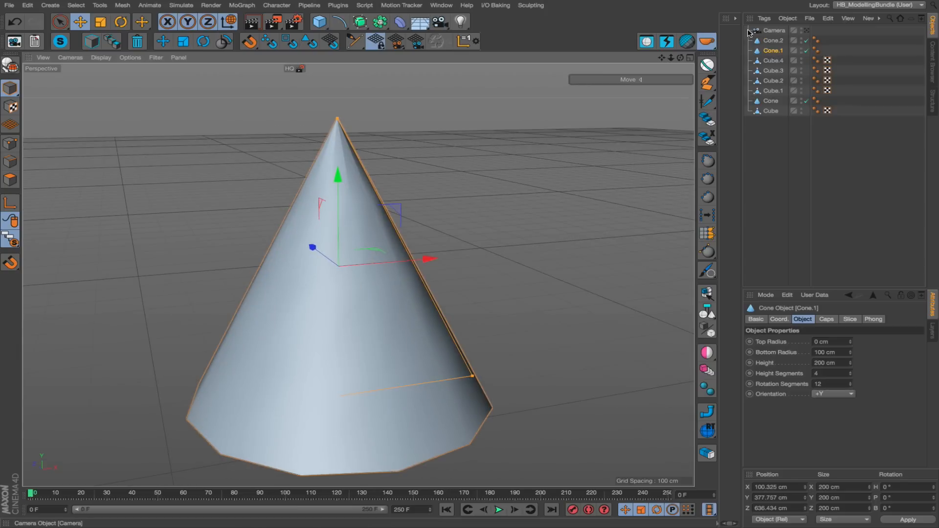
mouse_move(345, 238)
alt+mouse_down()
mouse_move(545, 259)
mouse_move(373, 265)
mouse_move(45, 236)
mouse_move(465, 292)
mouse_move(382, 255)
mouse_move(247, 233)
mouse_move(367, 287)
mouse_move(449, 272)
mouse_move(353, 172)
mouse_move(370, 252)
mouse_move(356, 196)
mouse_move(317, 195)
alt+mouse_up()
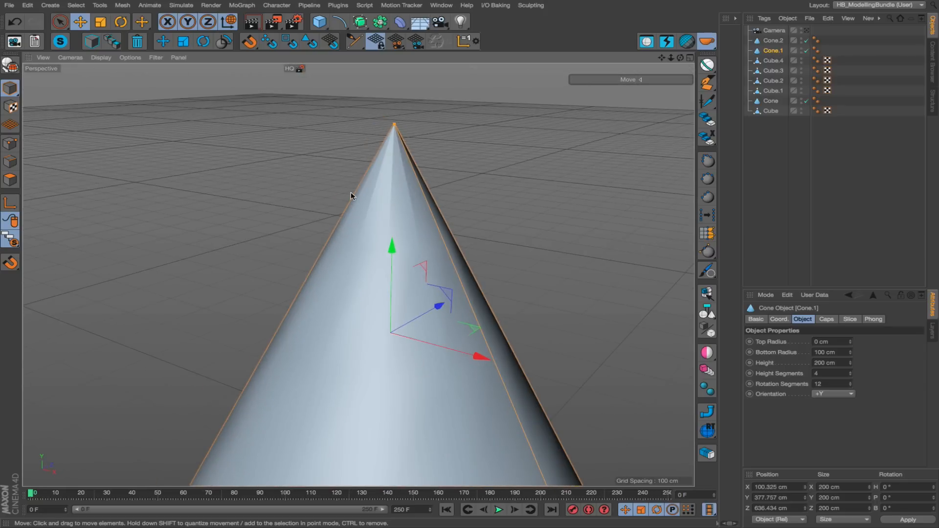
key(c)
alt+right_drag(399, 184, 394, 304)
alt+middle_drag(395, 305, 394, 289)
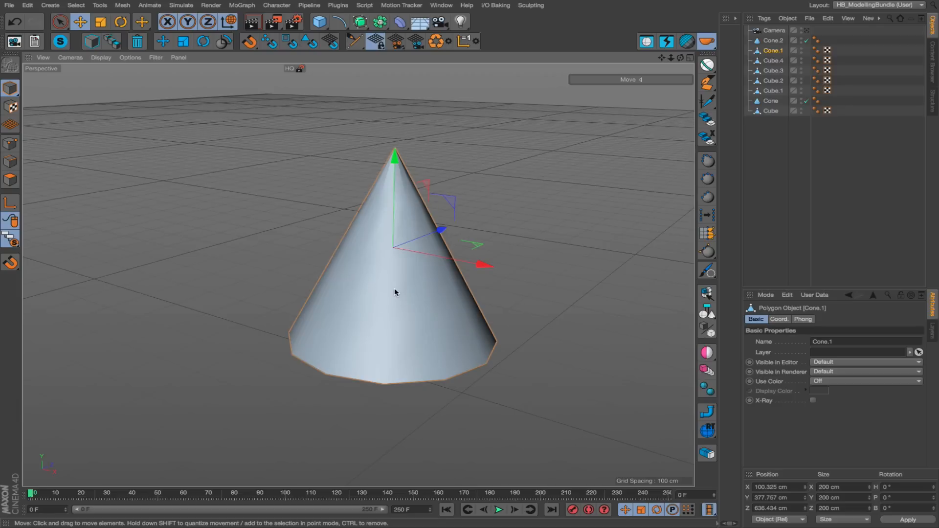
Loop-cut the cone around its middle at about 56.6 % offset, scale the new edge loop outward and return to model mode.
key(k)
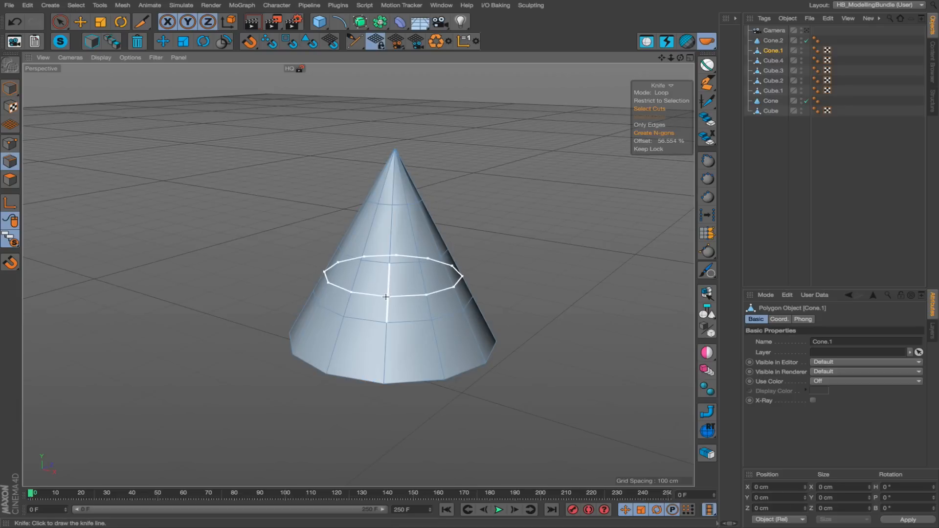
click(386, 297)
key(t)
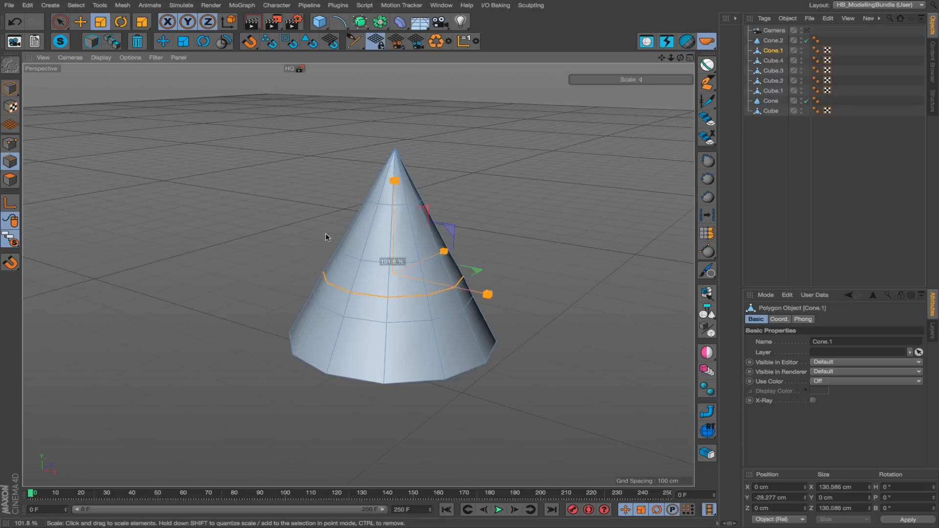
drag(326, 237, 444, 233)
key(Return)
scroll(385, 244, up, 5)
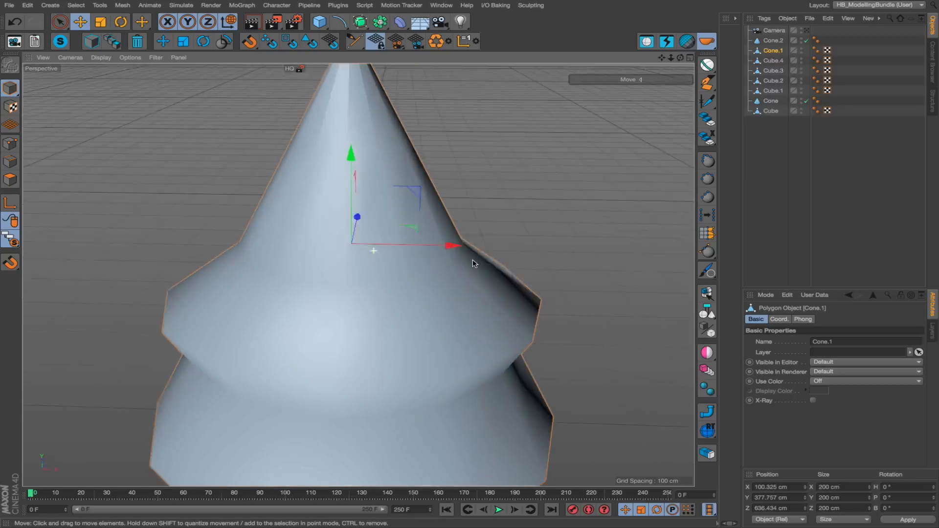
Leave solo mode for Cone.1 and stop looking through the camera, viewing the scene and camera from outside.
click(61, 43)
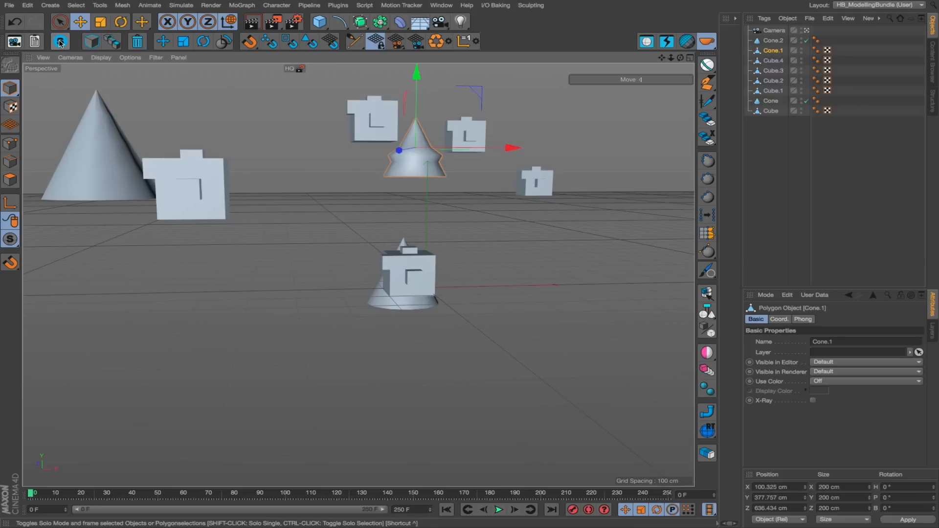
click(773, 31)
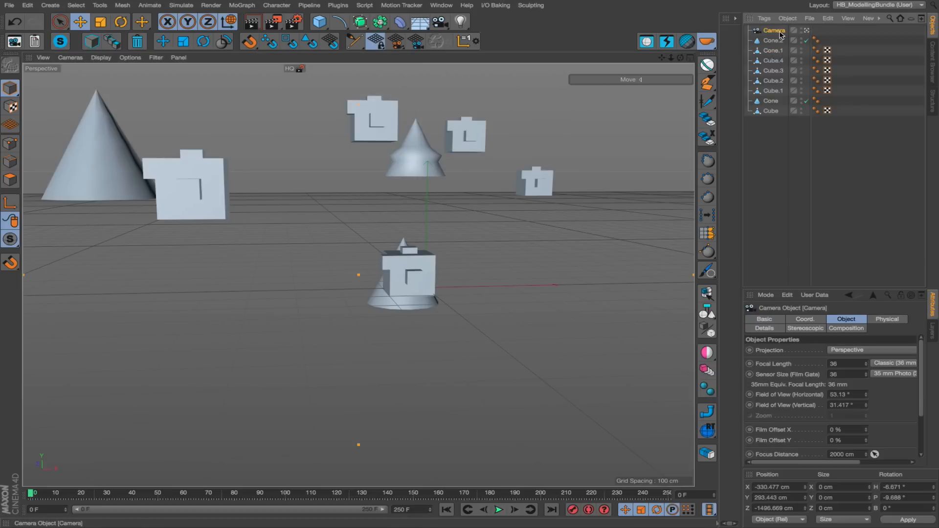
click(808, 32)
alt+right_drag(492, 176, 261, 222)
alt+drag(276, 238, 435, 254)
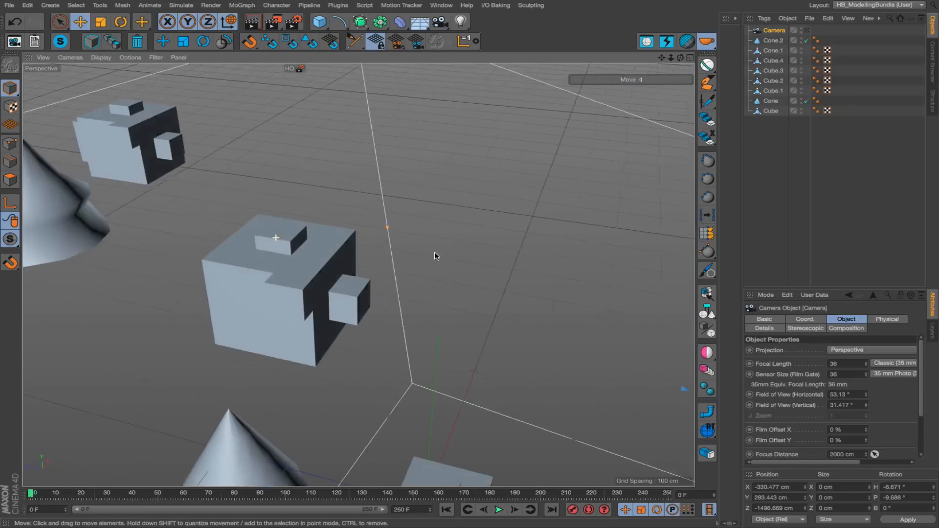
alt+right_drag(406, 239, 189, 262)
alt+middle_drag(260, 250, 520, 253)
alt+drag(428, 253, 592, 247)
alt+drag(386, 259, 535, 257)
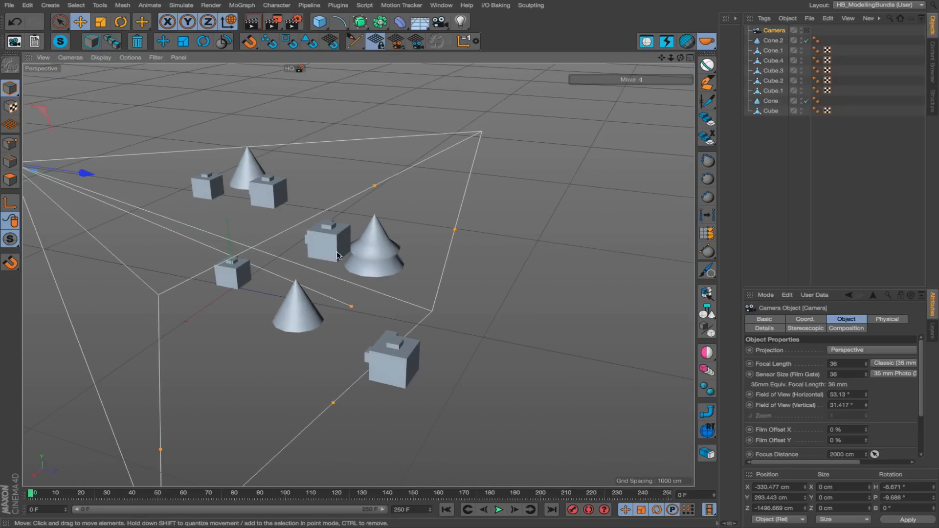
alt+right_drag(337, 255, 422, 240)
alt+drag(392, 241, 564, 250)
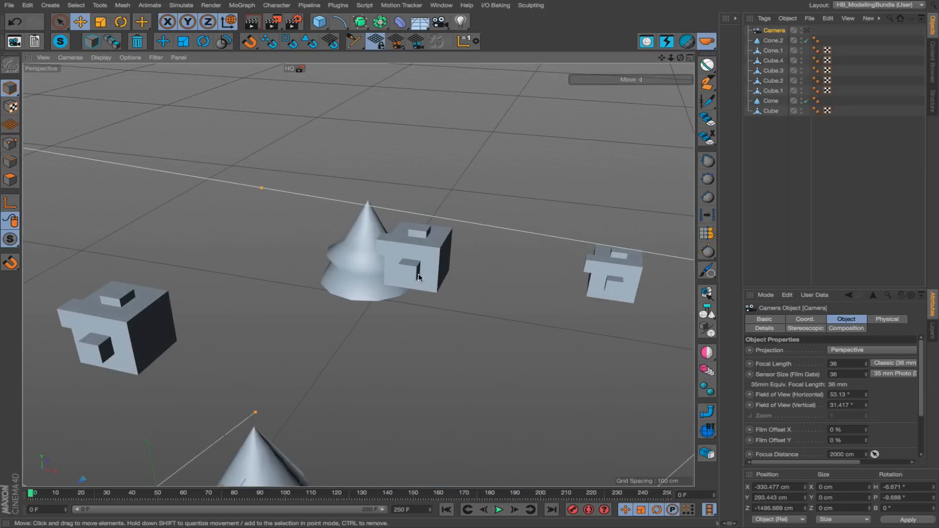
Switch Cone.1 to polygon mode and select three neighbouring polygons on its front, just above the widened edge loop.
click(341, 248)
key(Return)
key(Return)
alt+right_drag(342, 250, 452, 238)
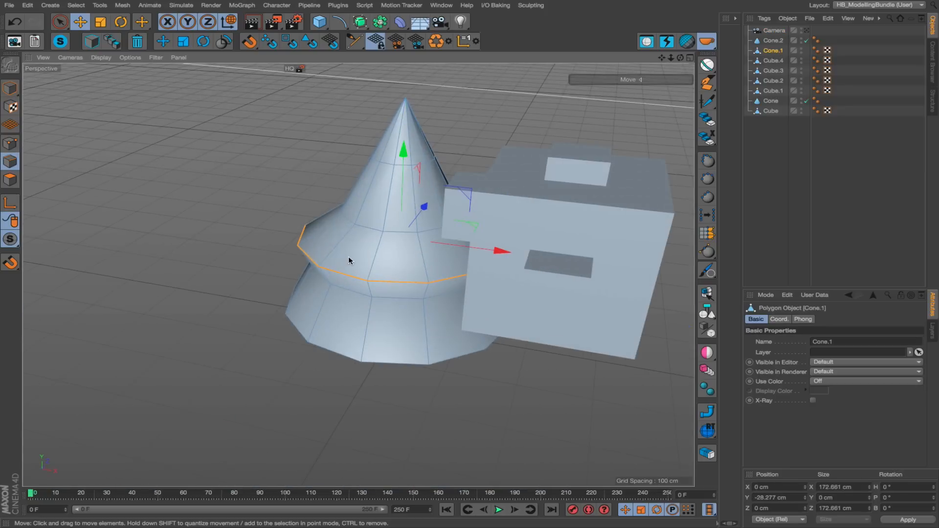
key(Return)
click(362, 252)
alt+drag(363, 251, 452, 248)
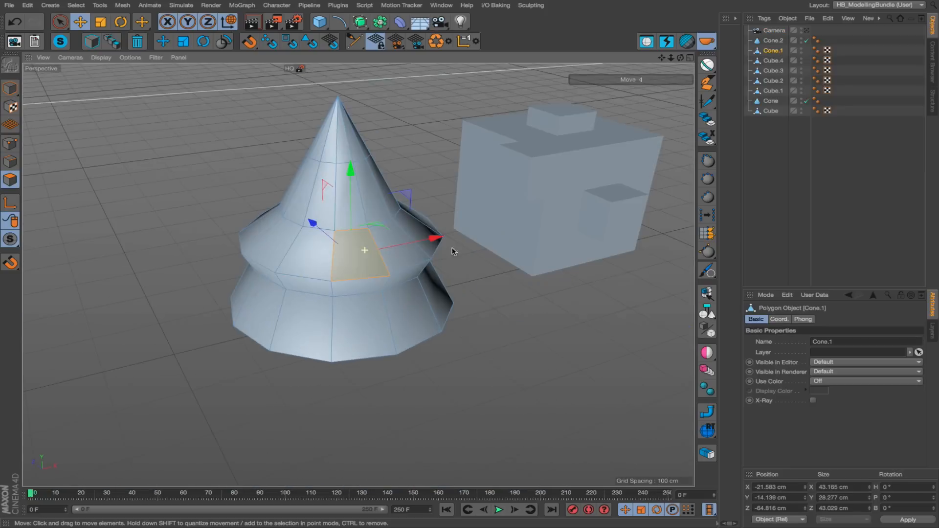
shift+click(308, 254)
Isolate the three selected polygons with HB_Solo, bring the whole scene back and return to model mode.
click(60, 41)
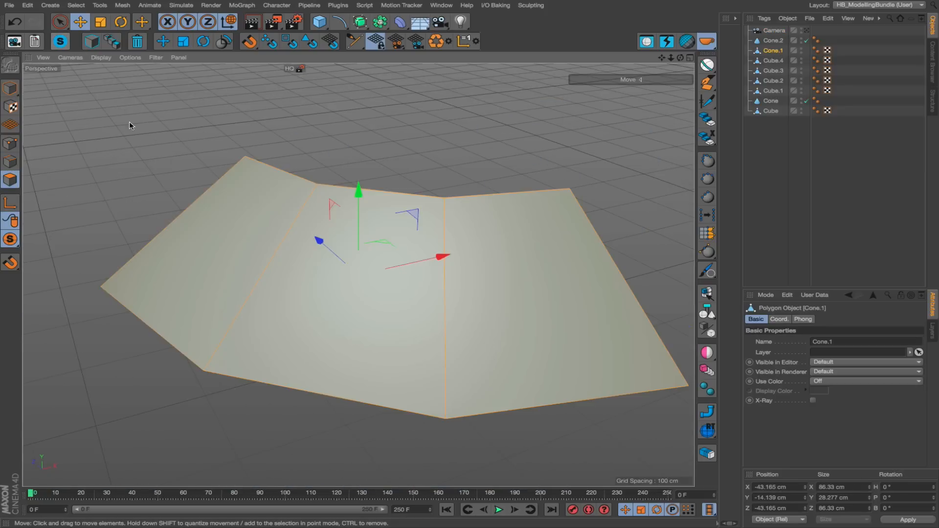
alt+drag(298, 278, 230, 280)
click(60, 41)
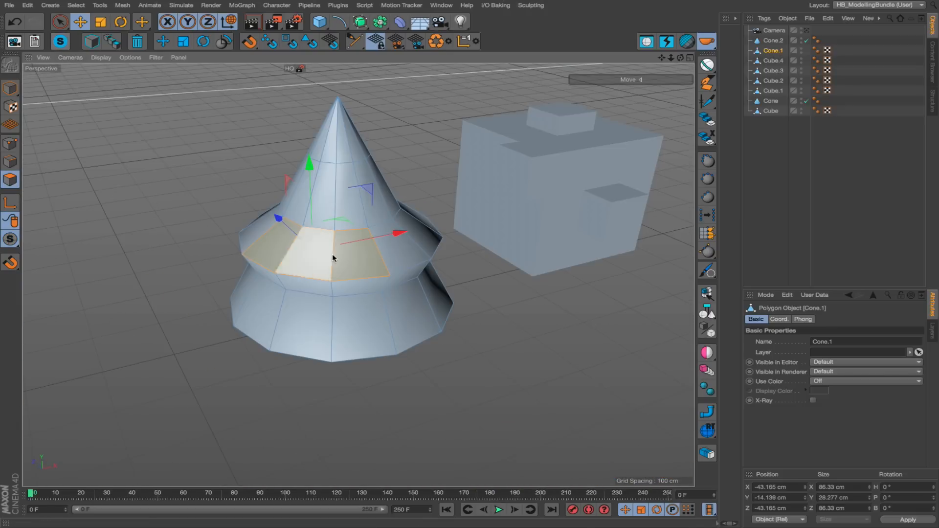
key(Return)
alt+drag(404, 267, 384, 244)
alt+right_drag(384, 244, 242, 247)
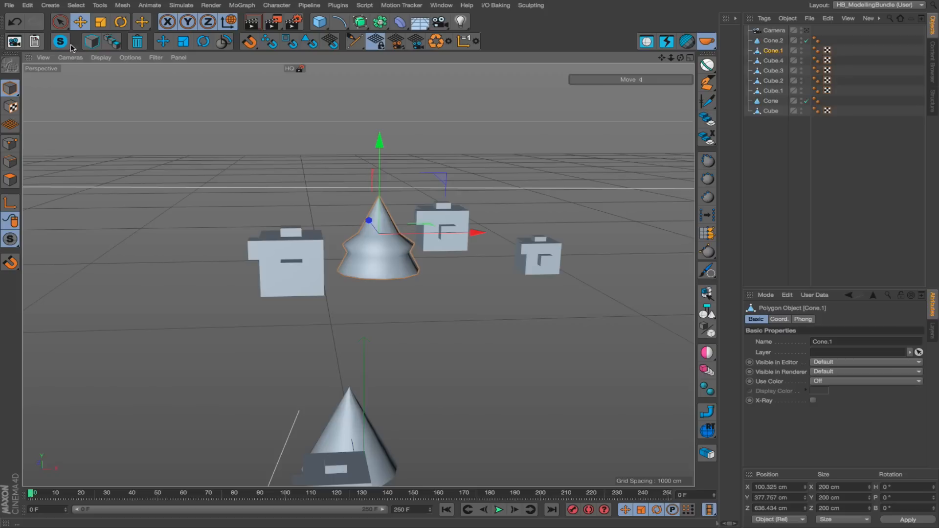
alt+drag(372, 301, 427, 304)
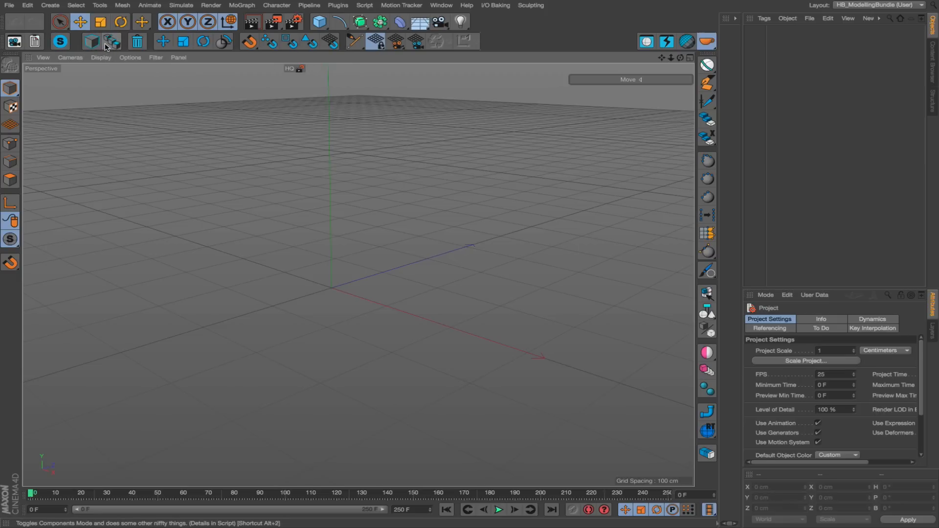
Add a 100 cm cube with 3 segments per side to the empty scene and convert it to an editable polygon object.
click(320, 23)
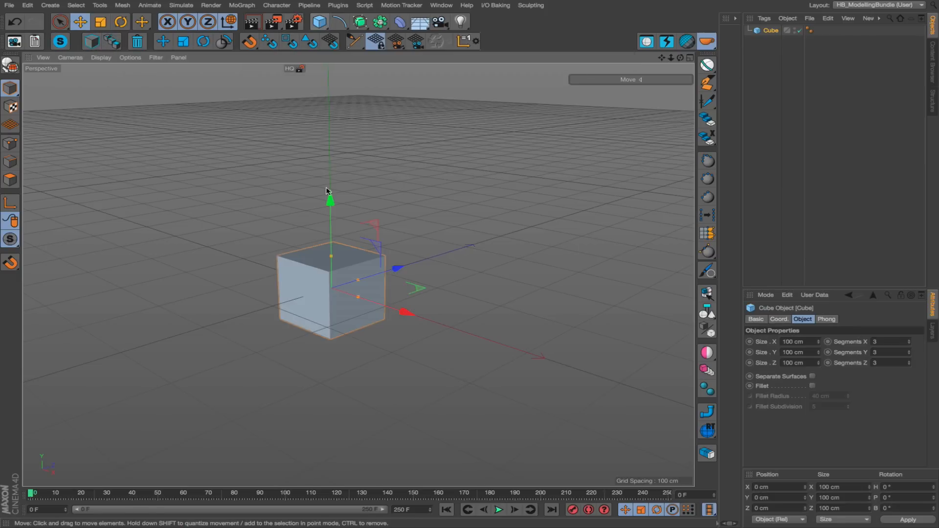
alt+drag(351, 254, 358, 276)
alt+middle_drag(359, 275, 362, 218)
alt+right_drag(363, 220, 393, 225)
key(c)
alt+drag(359, 275, 380, 240)
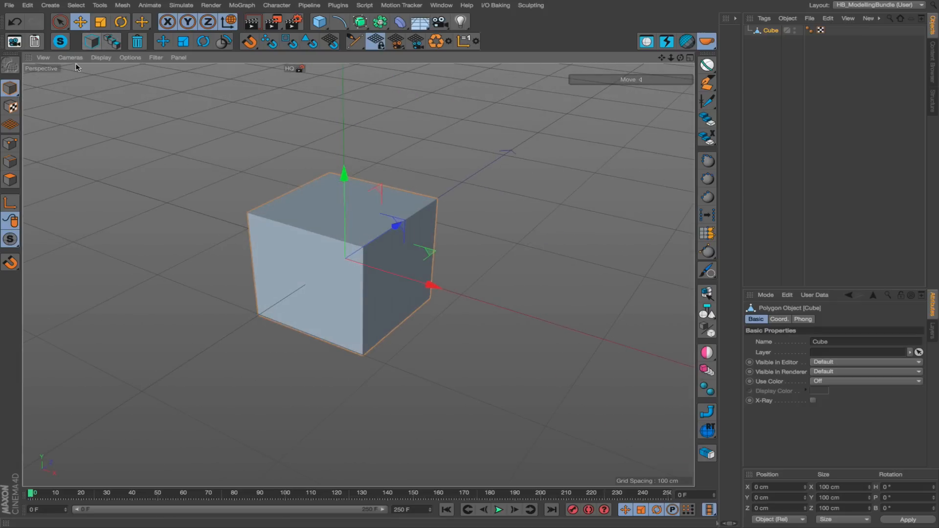
Check the cube in edge and point modes, return to model mode and put the cube under a Subdivision Surface.
click(11, 162)
click(10, 143)
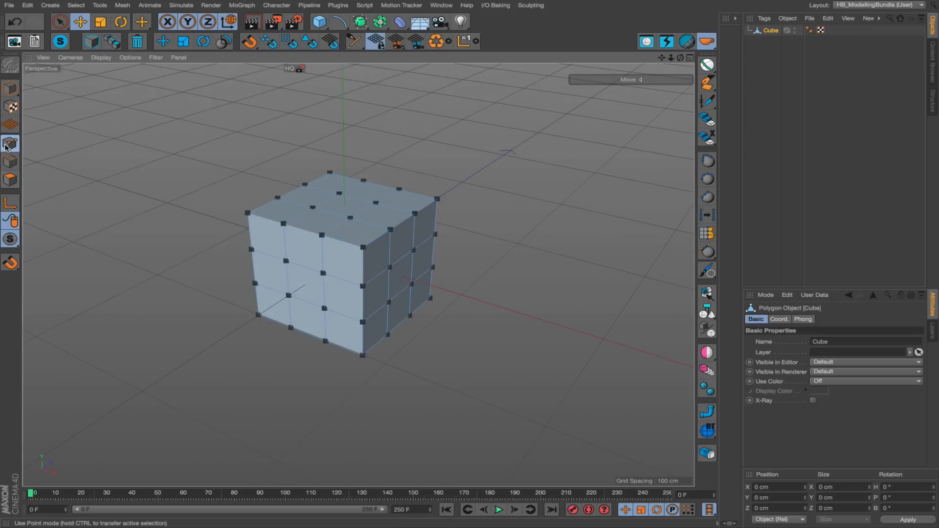
click(10, 88)
alt+drag(369, 272, 364, 250)
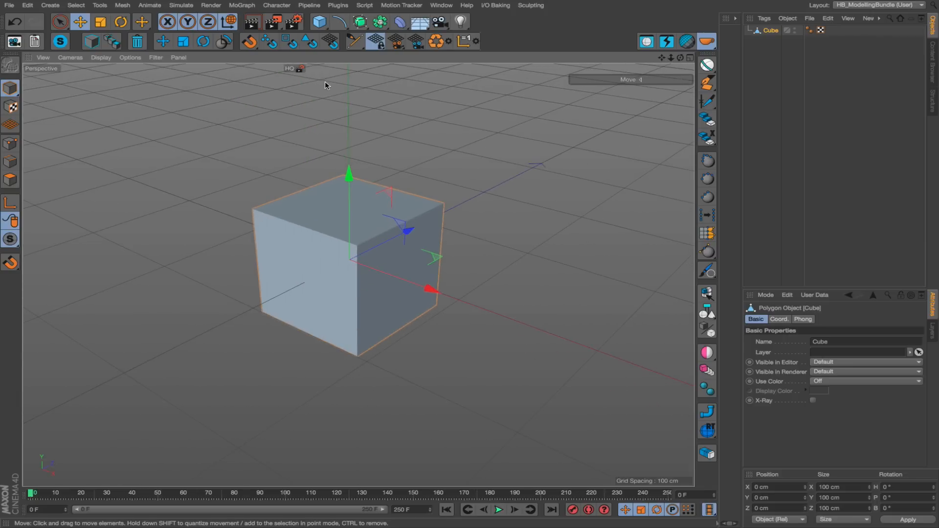
alt+click(360, 22)
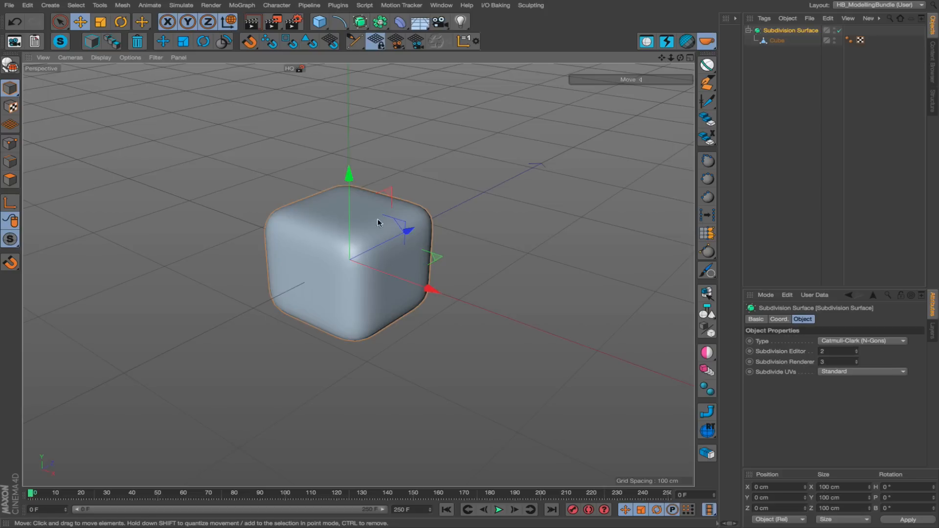
click(492, 251)
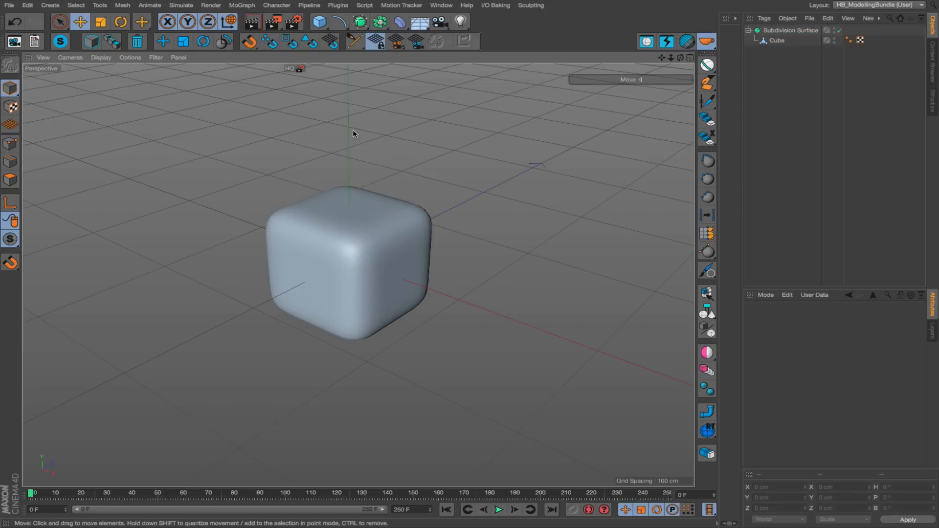
Add an Arc spline with a 200 cm radius and convert it to an editable spline.
click(344, 23)
click(377, 37)
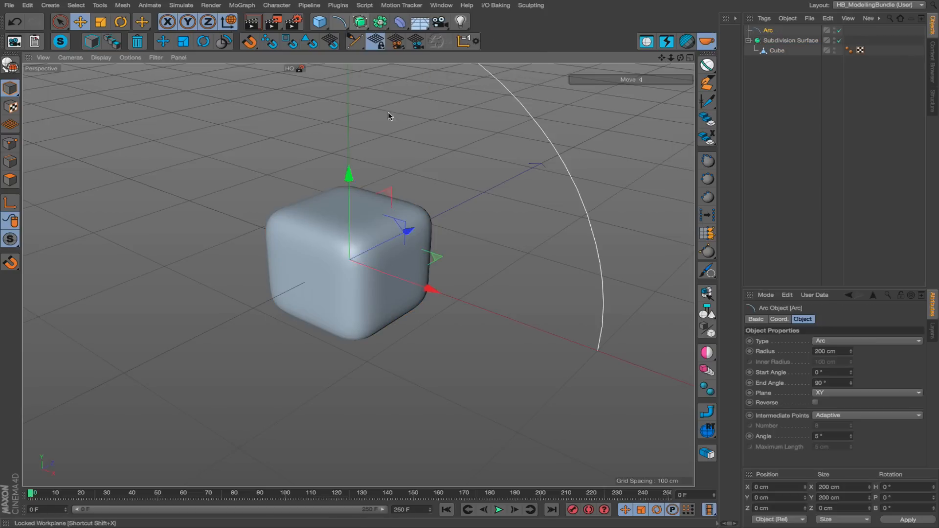
key(c)
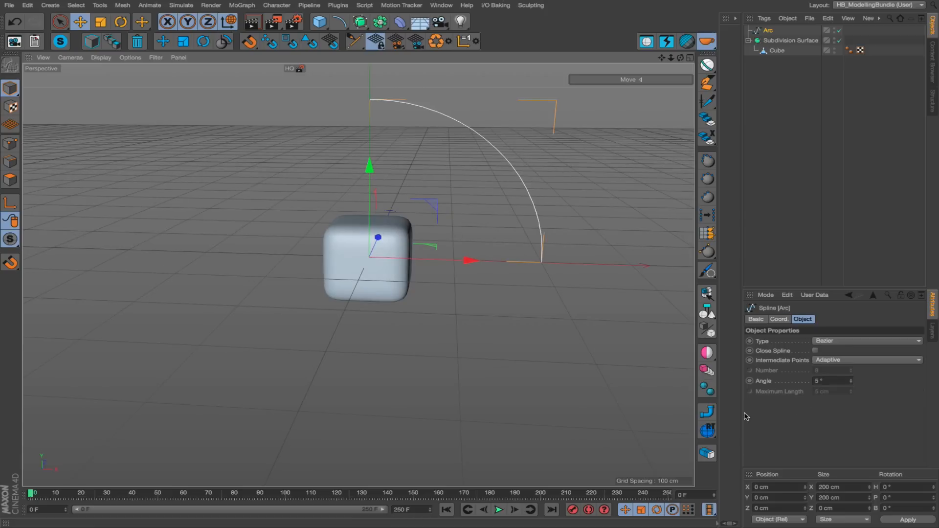
Sweep the arc spline into a tube about 43 cm in diameter with the HB sweep script.
click(708, 412)
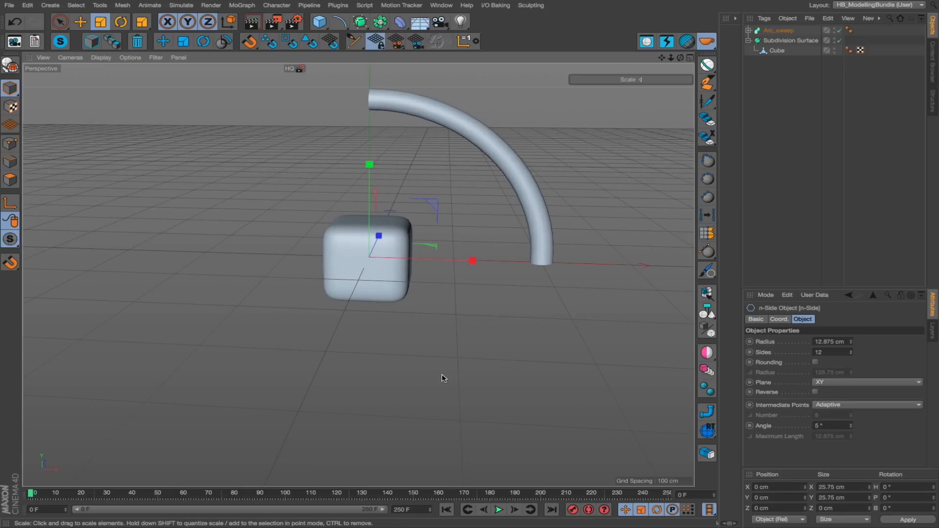
click(342, 366)
alt+middle_drag(326, 304, 280, 384)
alt+drag(280, 384, 280, 300)
alt+middle_drag(280, 303, 363, 314)
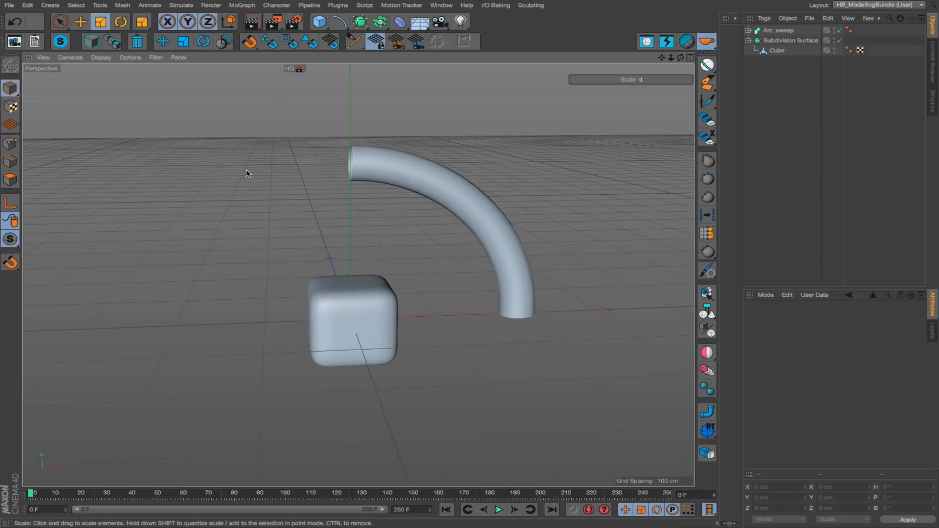
Expand the Arc_sweep hierarchy to show its n-Side and Arc splines and clear the selection.
click(389, 177)
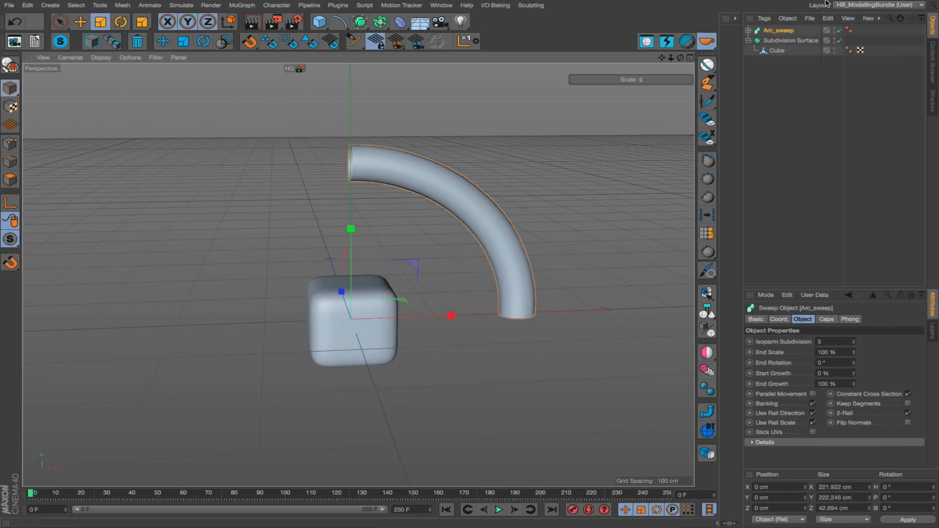
click(748, 30)
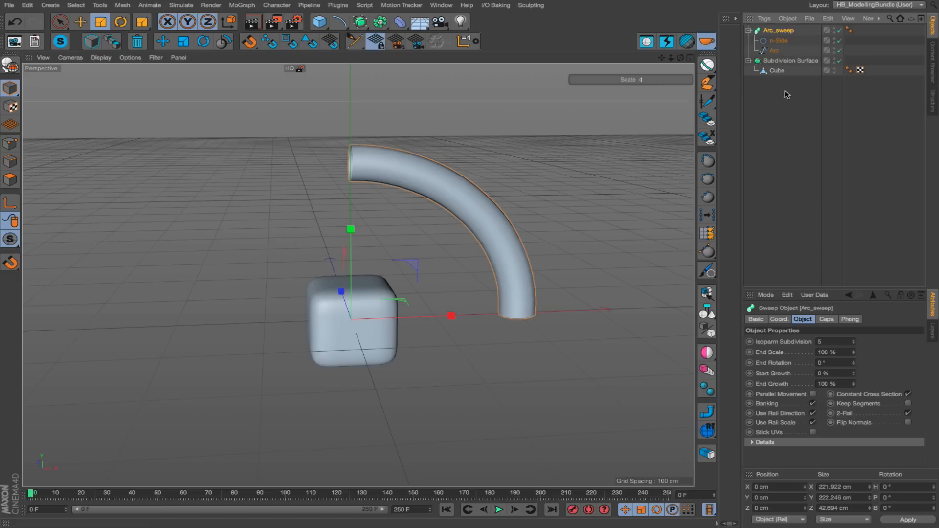
click(775, 51)
click(748, 61)
click(780, 77)
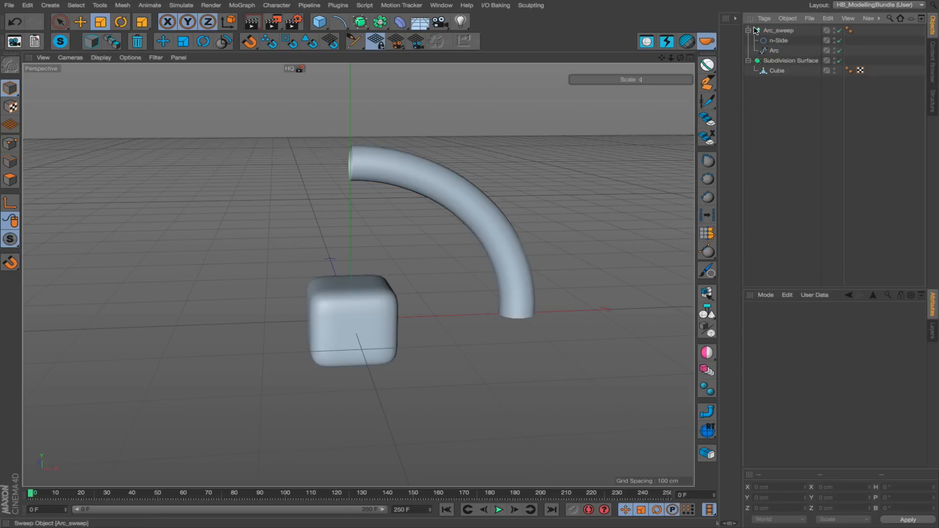
Select the subdivided cube in the viewport and try to show its points in point mode.
click(383, 328)
alt+drag(383, 328, 459, 373)
click(460, 376)
alt+drag(330, 349, 410, 311)
click(362, 308)
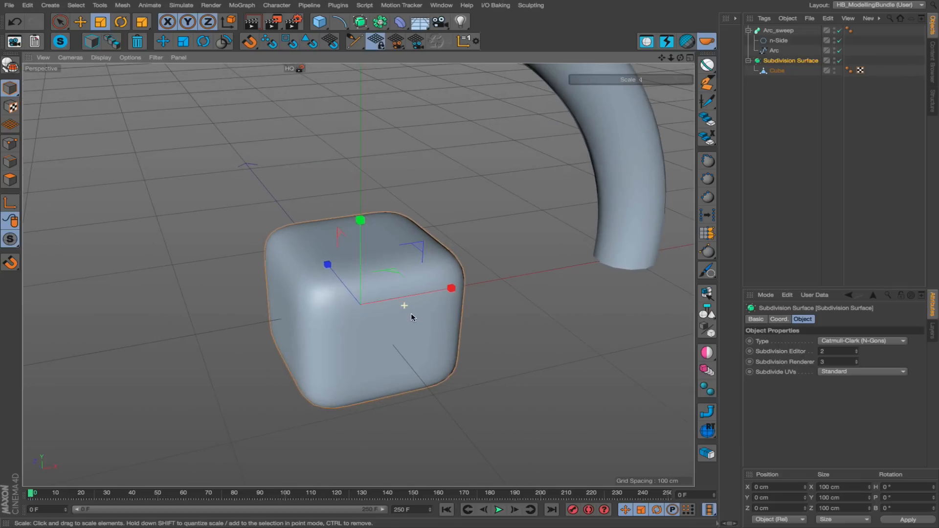
click(10, 145)
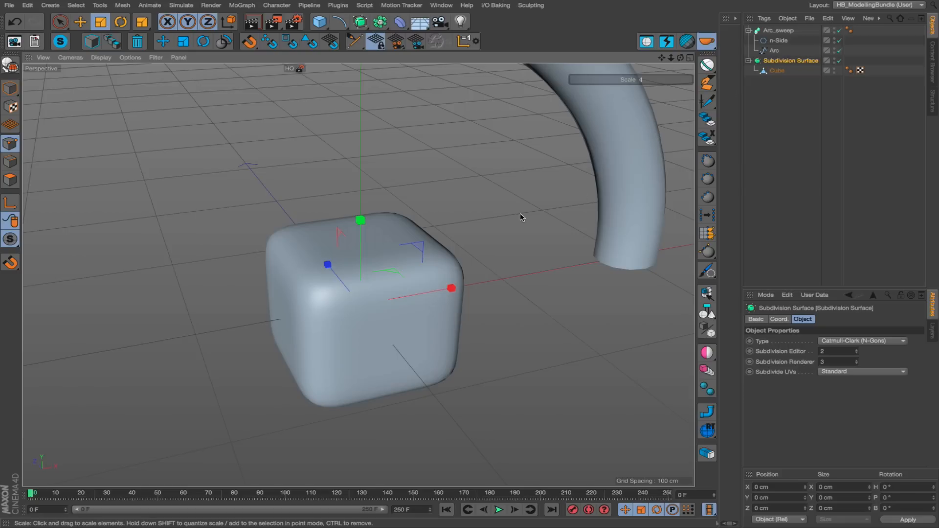
Return to model mode with the Move tool and select the swept arc tube in the viewport.
key(e)
click(485, 215)
click(599, 79)
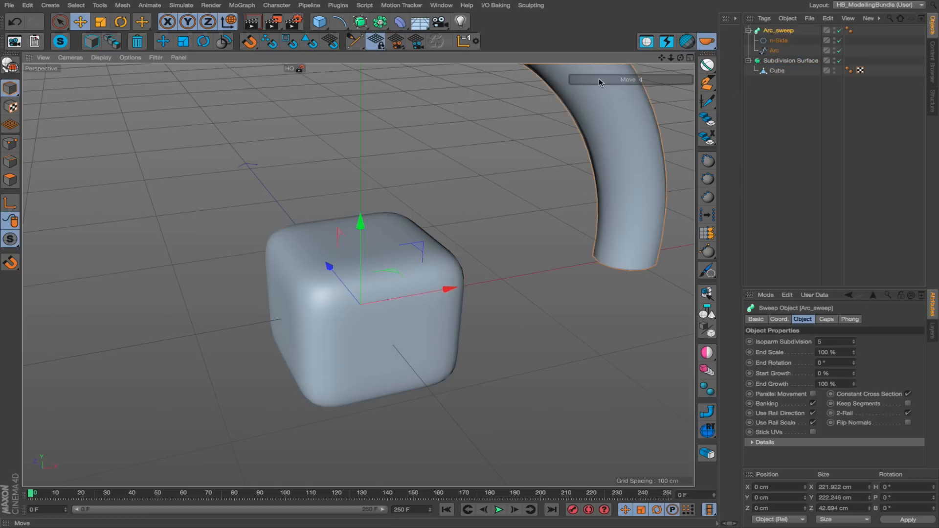
click(438, 256)
click(603, 148)
scroll(451, 248, down, 5)
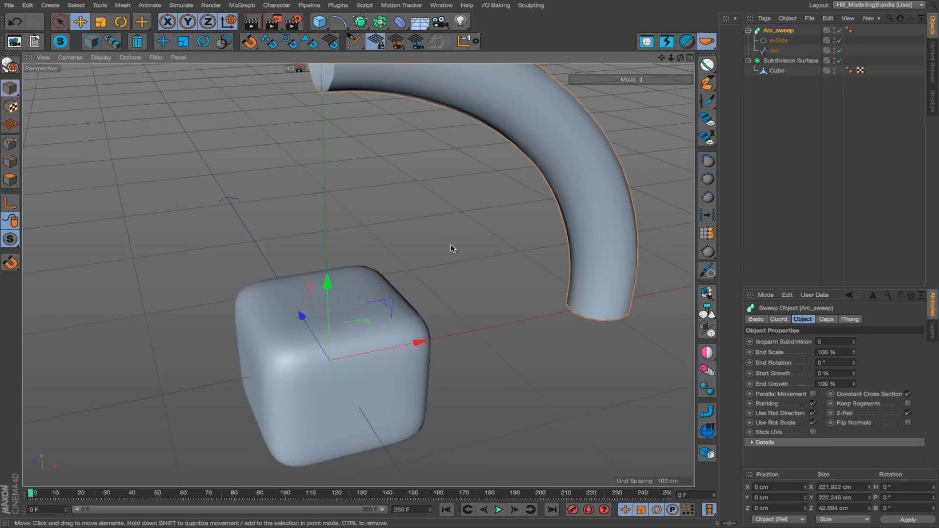
Move the Subdivision Surface cube to about X -28.7, Y 29.6, Z 28.5 cm and keep it selected.
click(424, 308)
drag(512, 358, 430, 289)
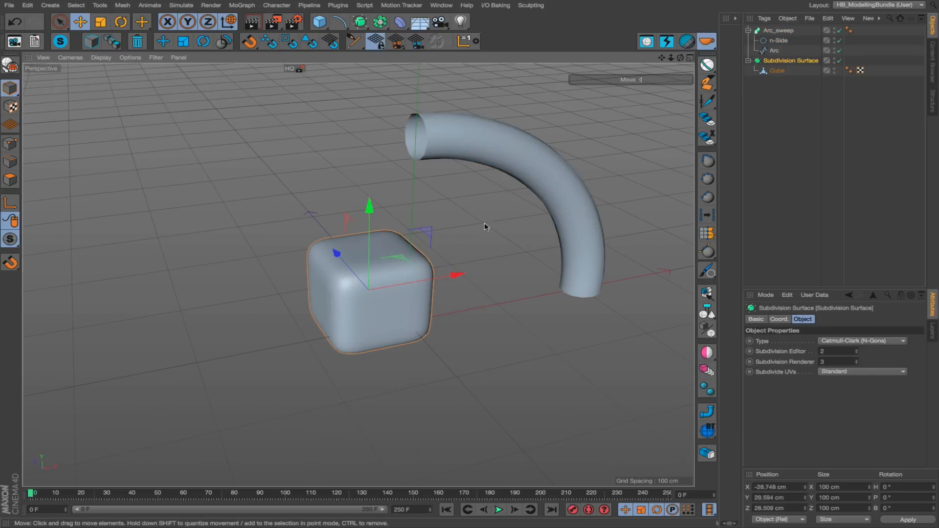
click(529, 135)
click(372, 298)
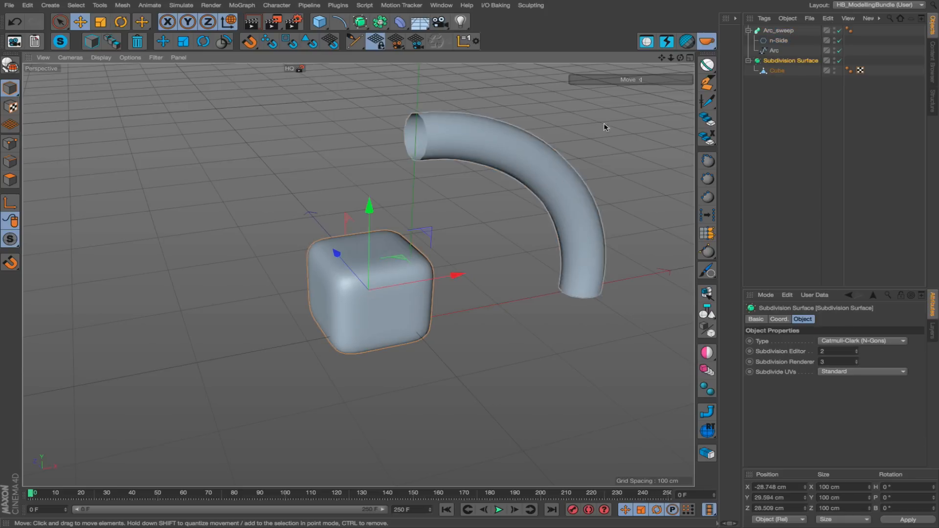
Select the polygon Cube inside the Subdivision Surface, comparing this with picking the rounded shape directly in the viewport.
click(782, 71)
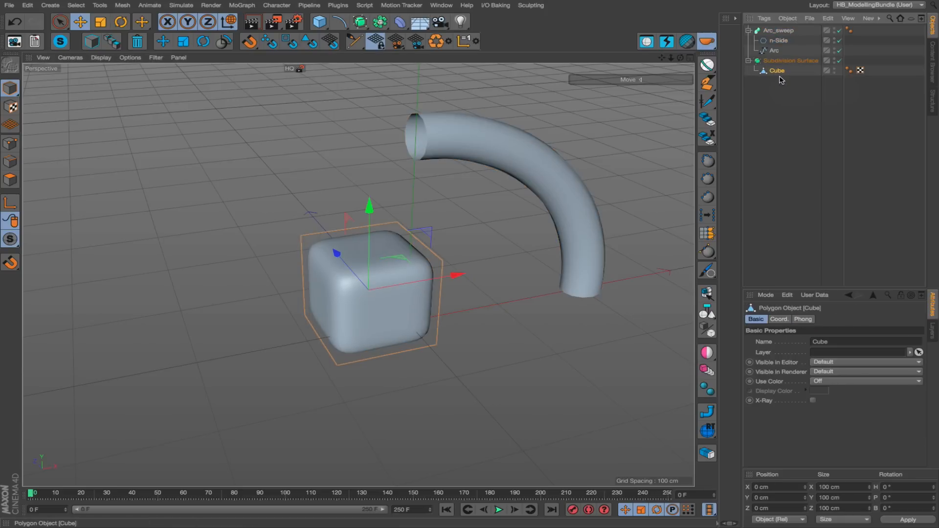
mouse_move(349, 337)
alt+mouse_down()
mouse_move(298, 326)
mouse_move(363, 329)
alt+mouse_up()
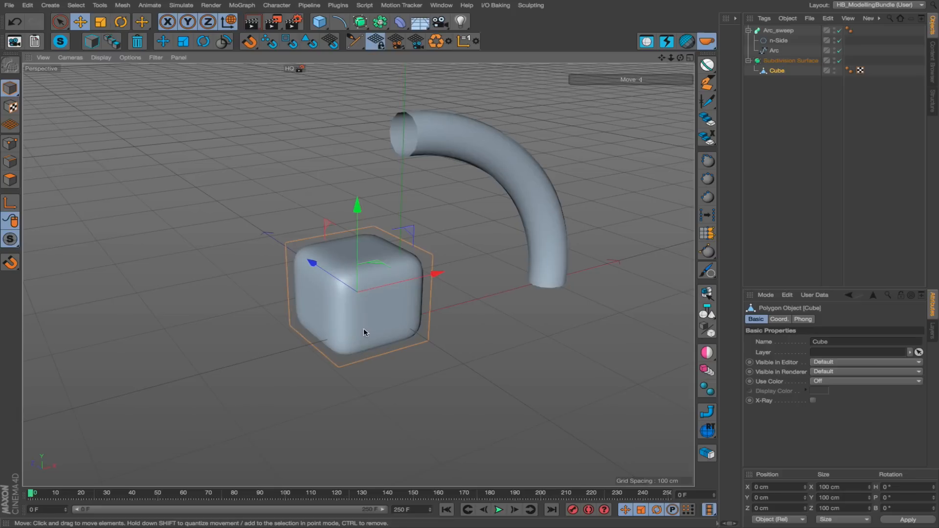
alt+right_drag(363, 328, 427, 314)
alt+drag(427, 314, 541, 361)
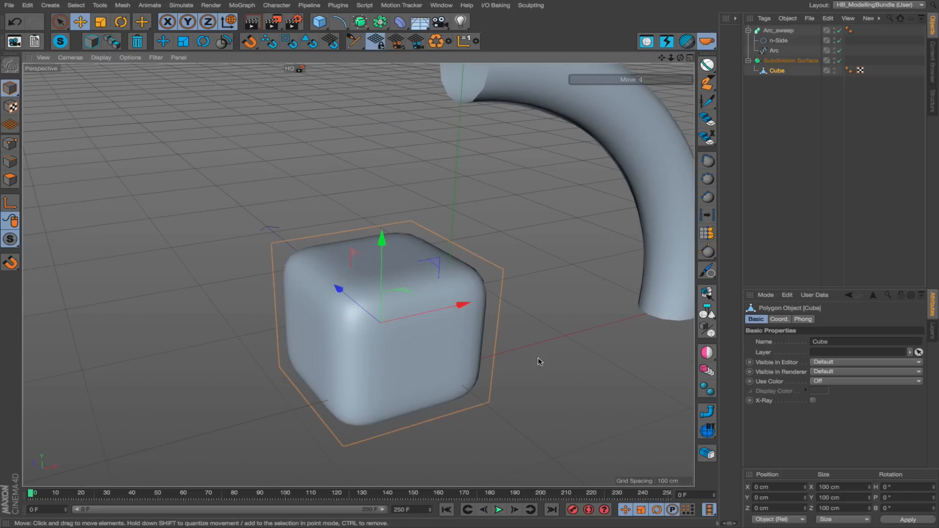
click(540, 361)
click(304, 302)
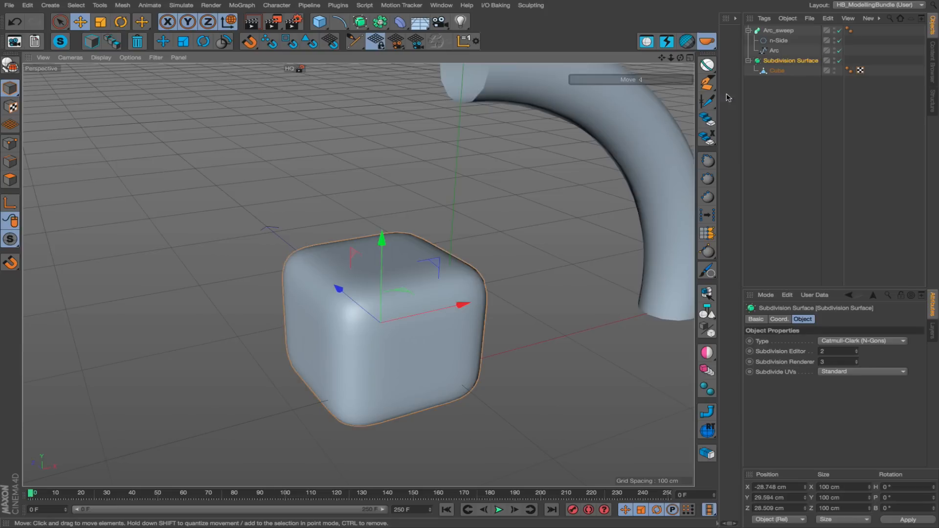
click(778, 71)
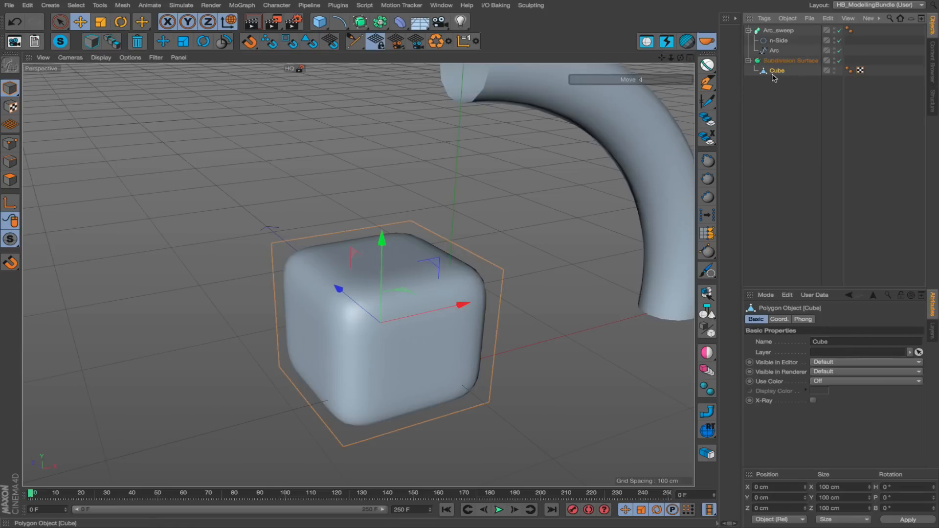
Show the Cube's points in point mode and try moving one point on its top face.
click(10, 144)
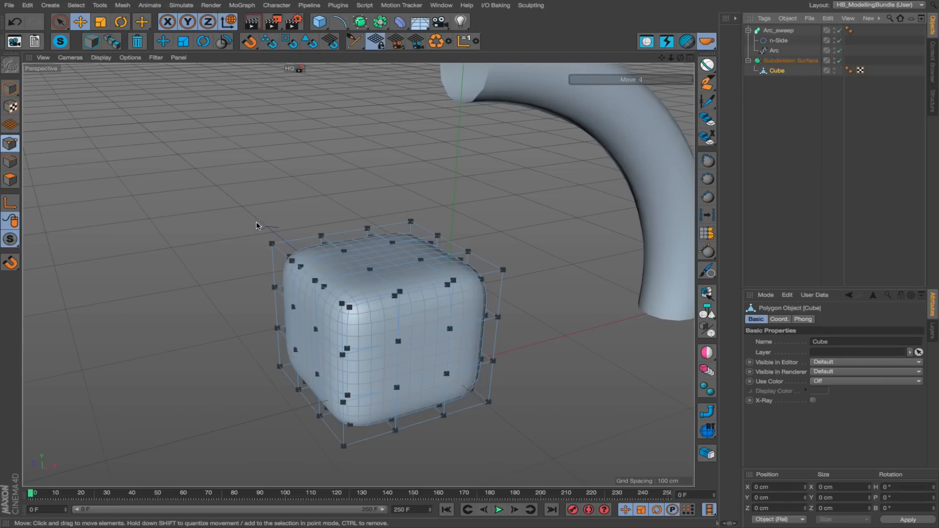
alt+drag(367, 294, 390, 301)
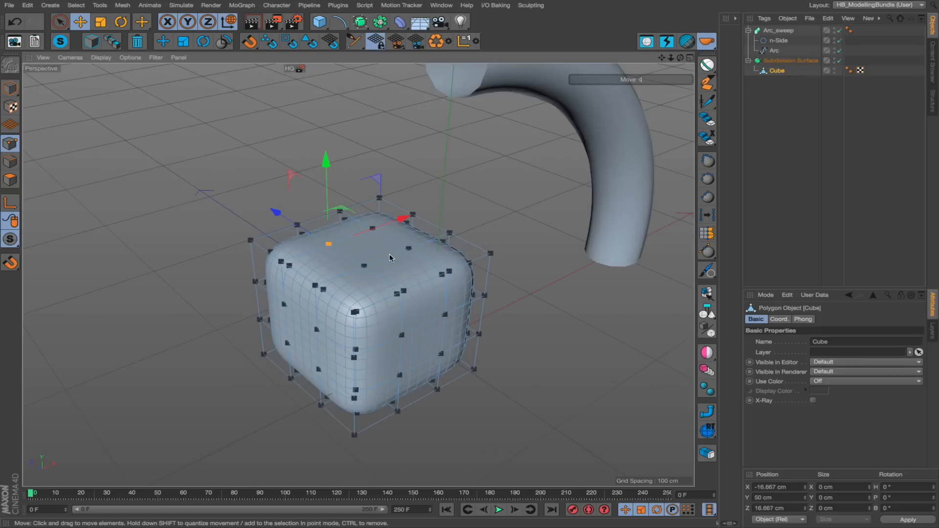
mouse_move(361, 244)
mouse_down()
mouse_move(364, 181)
mouse_move(352, 252)
mouse_up()
key(ctrl+z)
Return to model mode, select the Arc_sweep tube in the viewport, and try to show its points in point mode.
alt+middle_drag(377, 247, 300, 298)
key(Return)
click(479, 113)
mouse_move(487, 110)
alt+mouse_down()
mouse_move(413, 98)
mouse_move(479, 104)
alt+mouse_up()
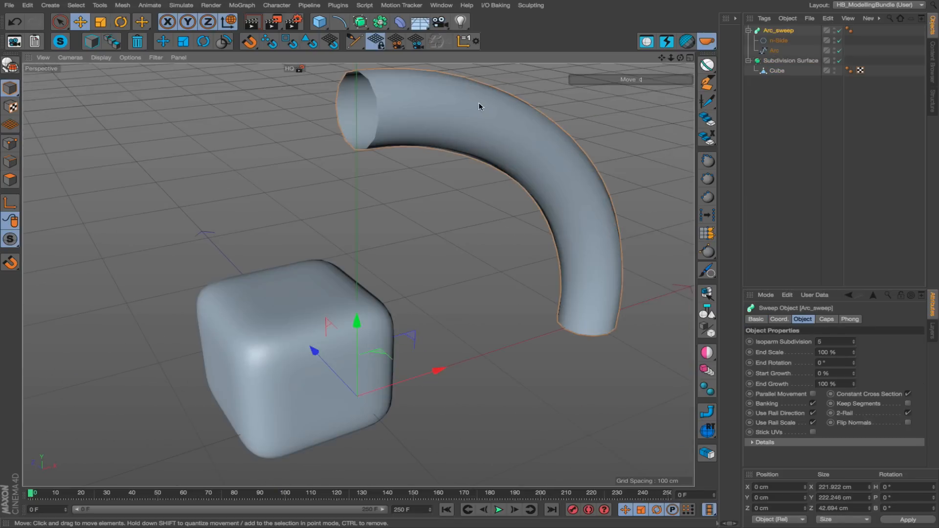
click(10, 144)
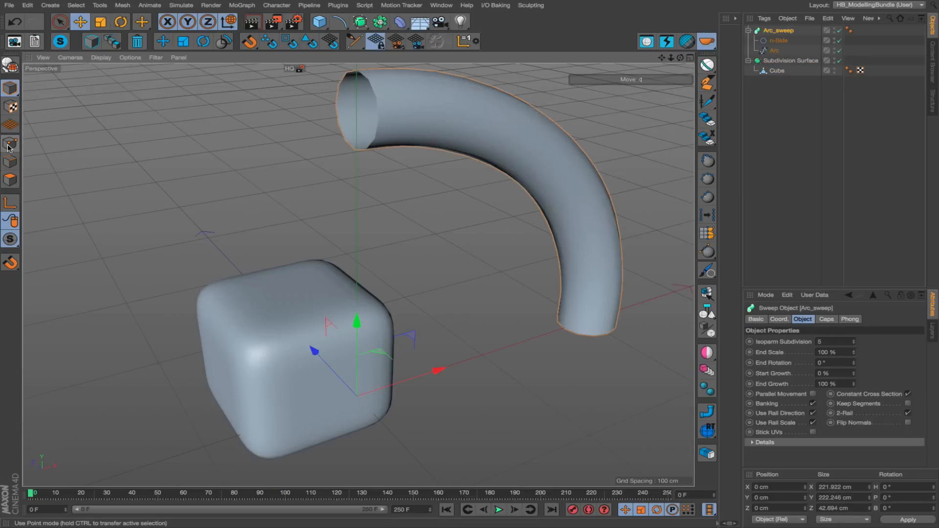
alt+drag(451, 126, 433, 111)
Select the Arc spline, disable the Arc_sweep generator, and try moving the spline's second point.
click(775, 50)
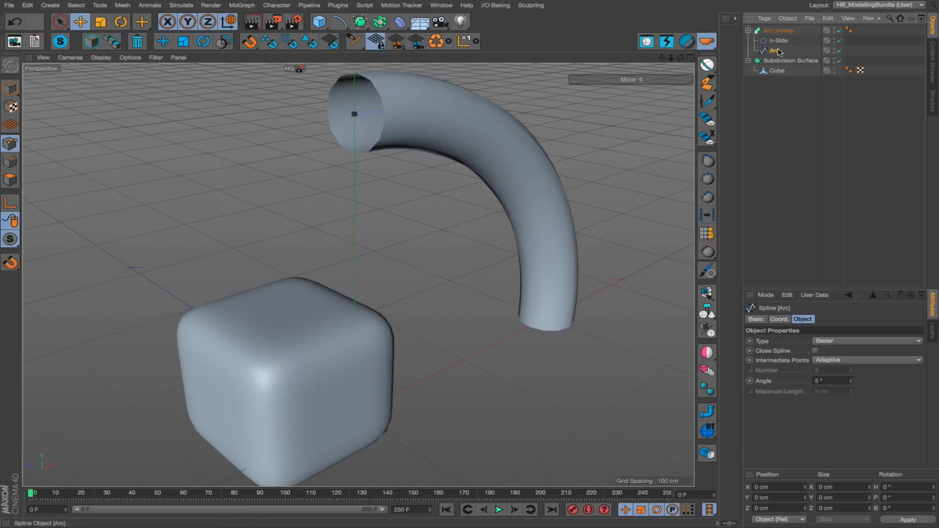
alt+drag(379, 115, 405, 132)
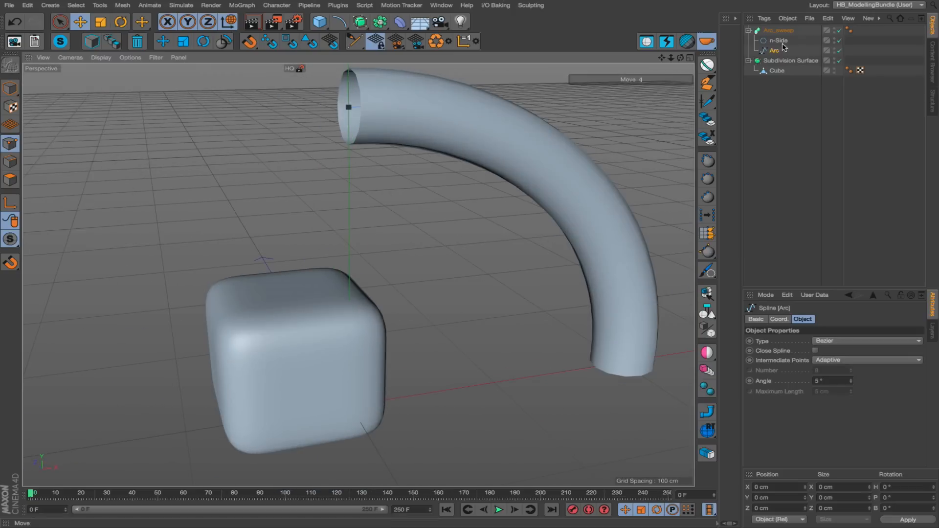
click(841, 30)
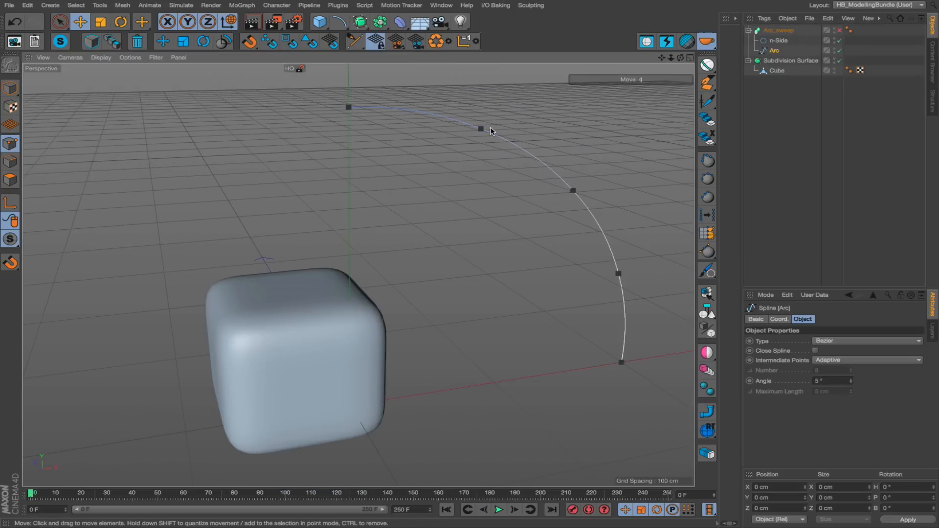
drag(481, 135, 496, 213)
alt+middle_drag(541, 244, 465, 274)
key(super+z)
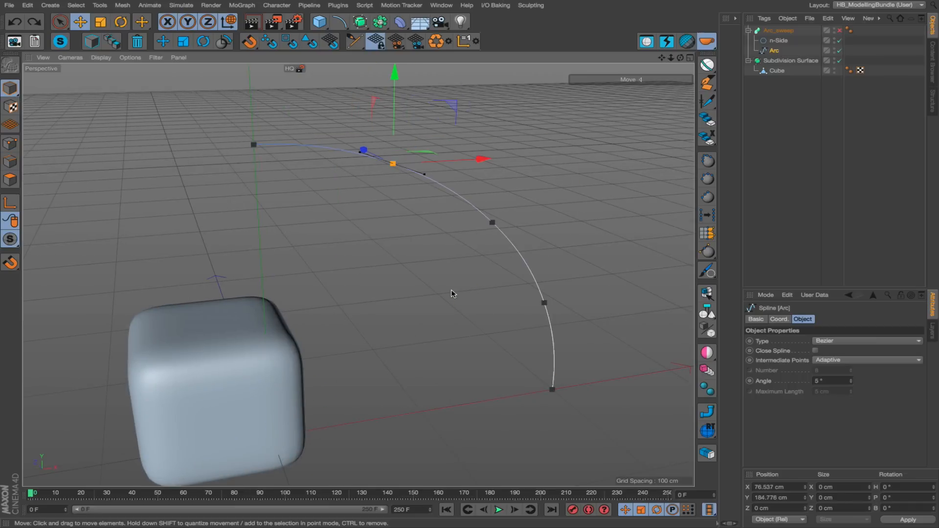
scroll(451, 293, down, 3)
click(272, 71)
Add a Cone and move it behind the rounded cube to about X -93.6, Y 237, Z 126.3 cm.
click(318, 20)
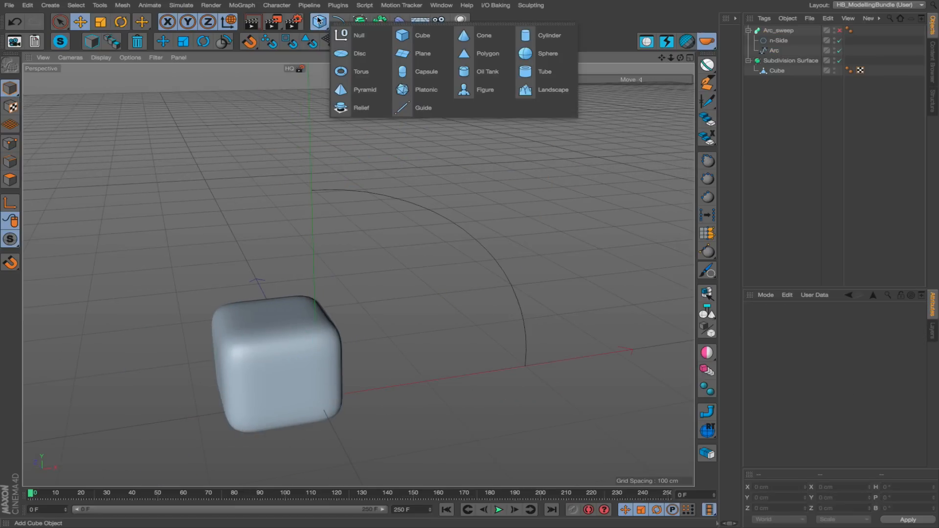
click(480, 39)
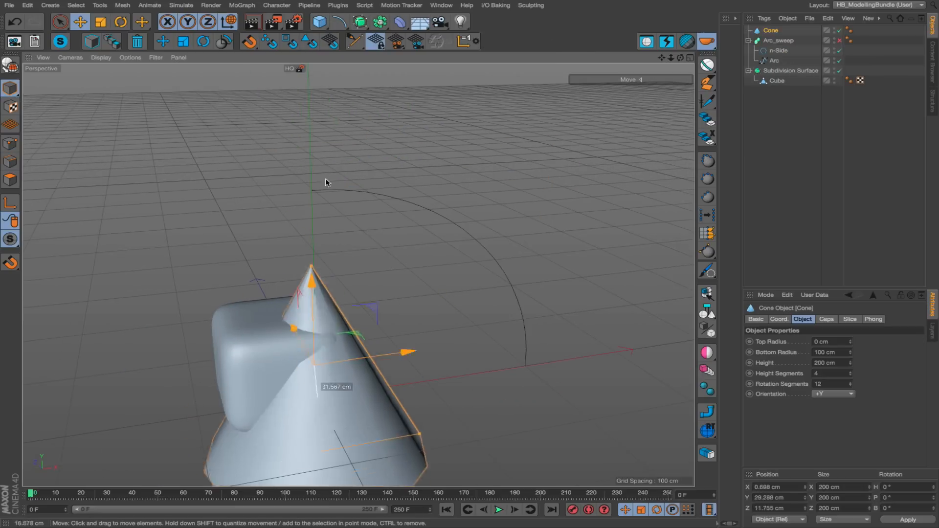
drag(326, 179, 181, 39)
alt+right_drag(399, 341, 353, 318)
alt+middle_drag(353, 318, 430, 446)
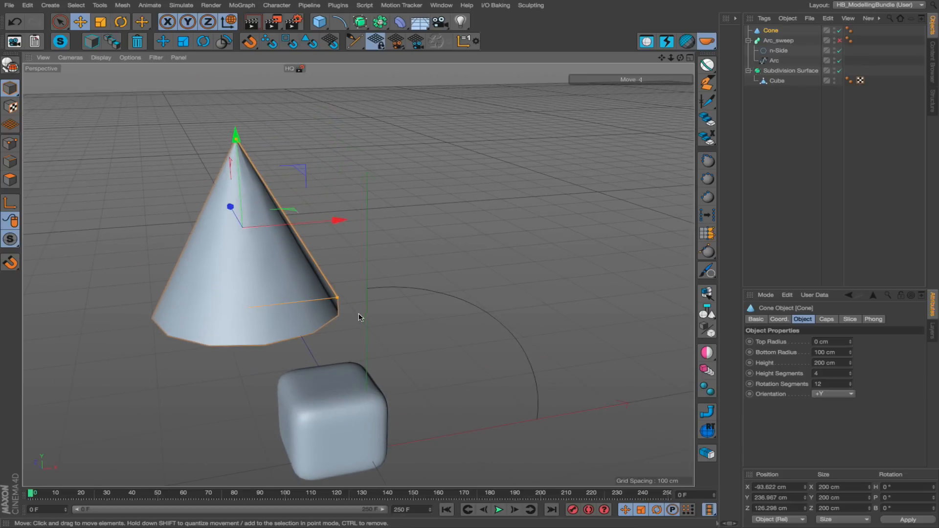
Make the Cone editable and scale it down to about 87.9 × 109.8 × 87.9 cm.
key(c)
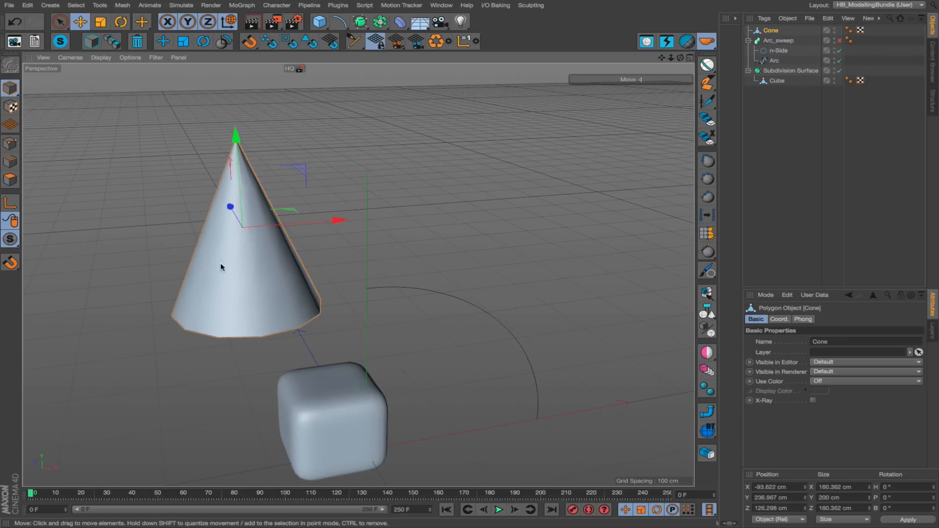
alt+right_drag(221, 264, 370, 276)
key(t)
drag(438, 250, 234, 281)
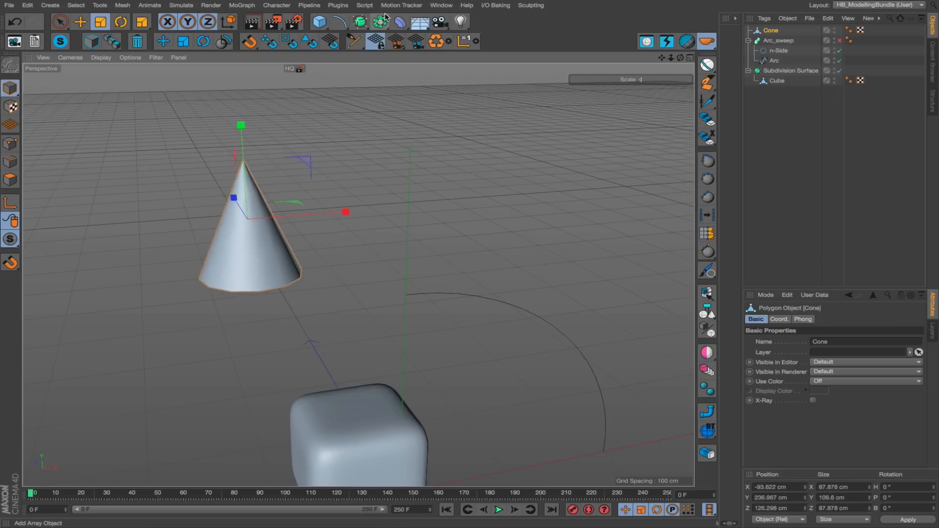
Create an instance of the Cone and duplicate it to form a row of five instances beside the original.
click(380, 23)
click(573, 33)
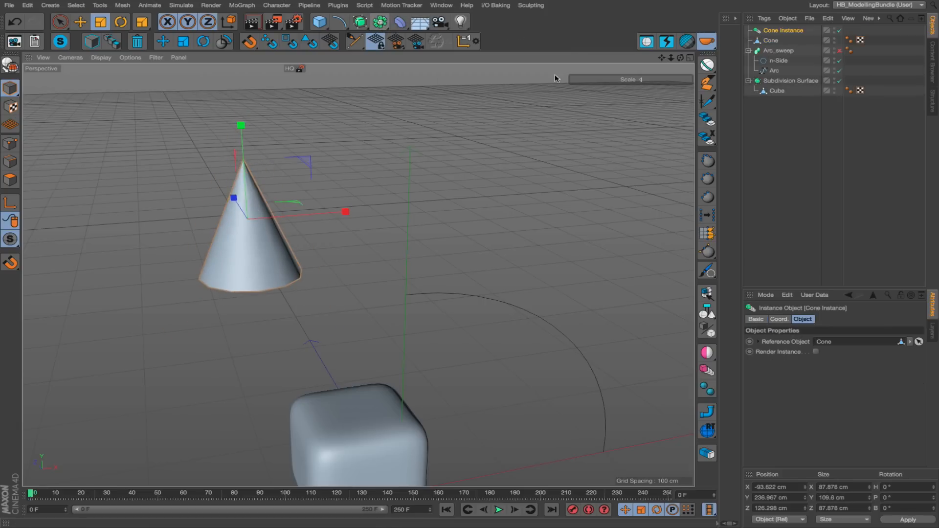
key(e)
drag(366, 232, 517, 187)
ctrl+drag(514, 225, 663, 191)
ctrl+drag(568, 245, 695, 205)
ctrl+drag(562, 235, 656, 193)
alt+right_drag(555, 228, 464, 252)
alt+middle_drag(462, 235, 397, 232)
ctrl+drag(460, 273, 540, 215)
alt+drag(380, 214, 359, 229)
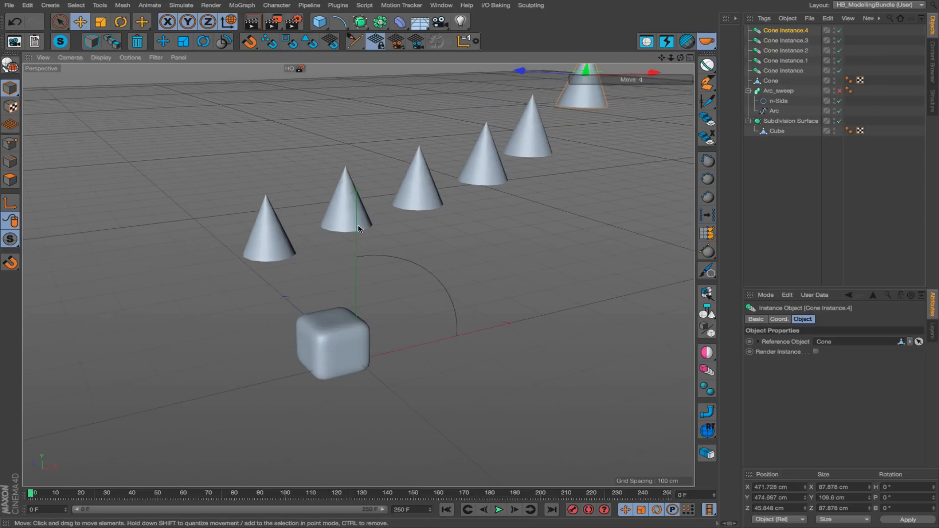
Select Cone Instance.3 in the viewport and try to show its points in point mode, ending in model mode.
alt+middle_drag(486, 165, 251, 277)
alt+right_drag(315, 258, 455, 223)
alt+drag(318, 245, 257, 250)
click(301, 234)
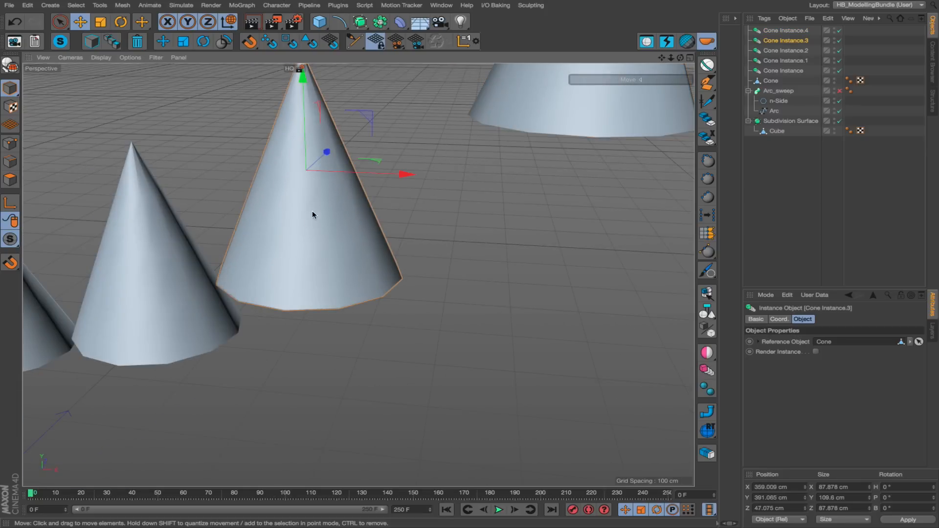
alt+middle_drag(313, 212, 359, 269)
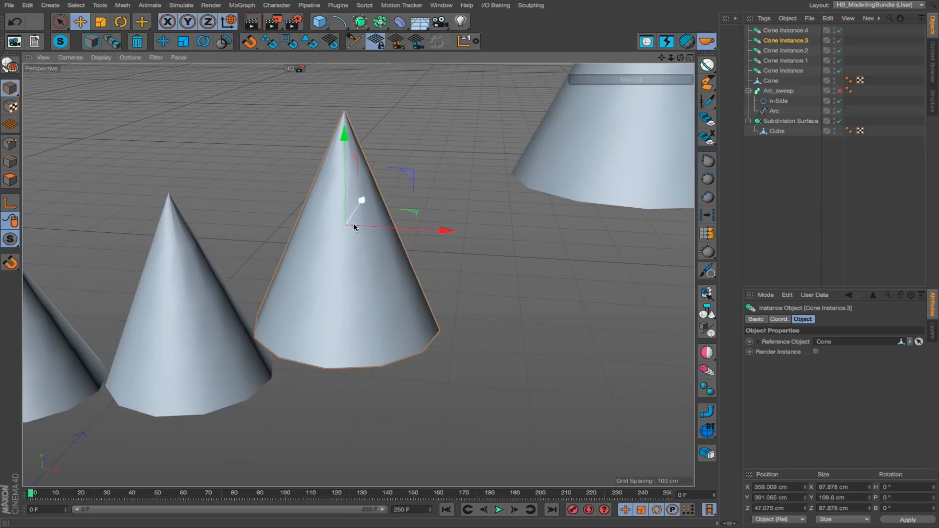
alt+drag(360, 233, 379, 220)
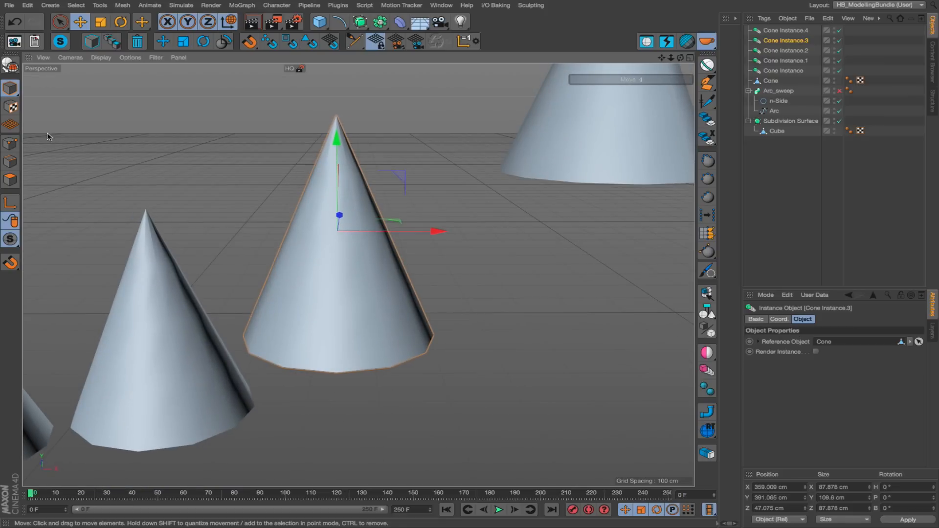
click(10, 143)
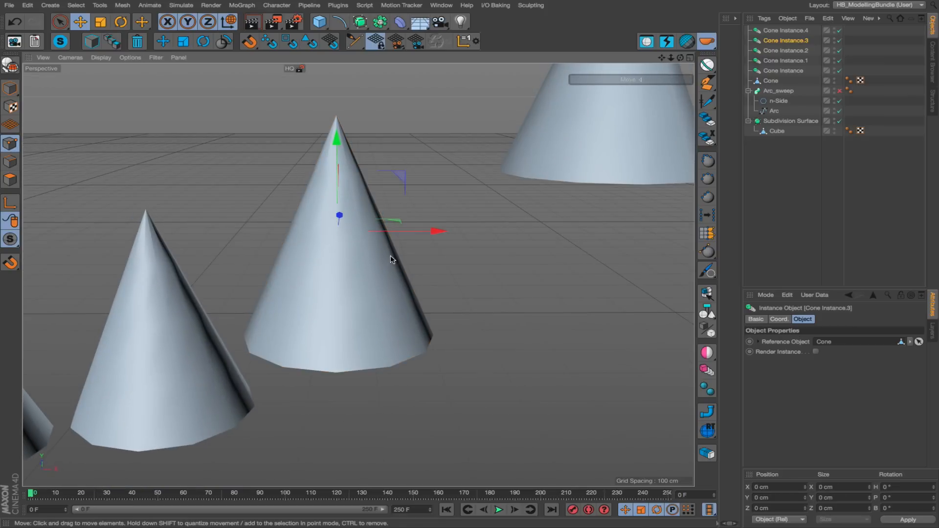
alt+drag(379, 243, 340, 258)
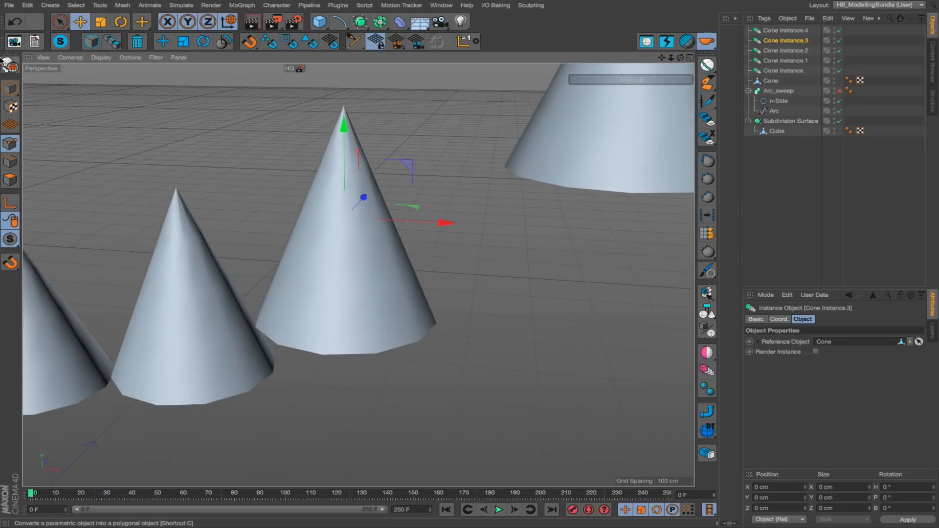
click(12, 87)
Re-enable the Arc_sweep generator and deselect all objects.
alt+right_drag(268, 296, 179, 311)
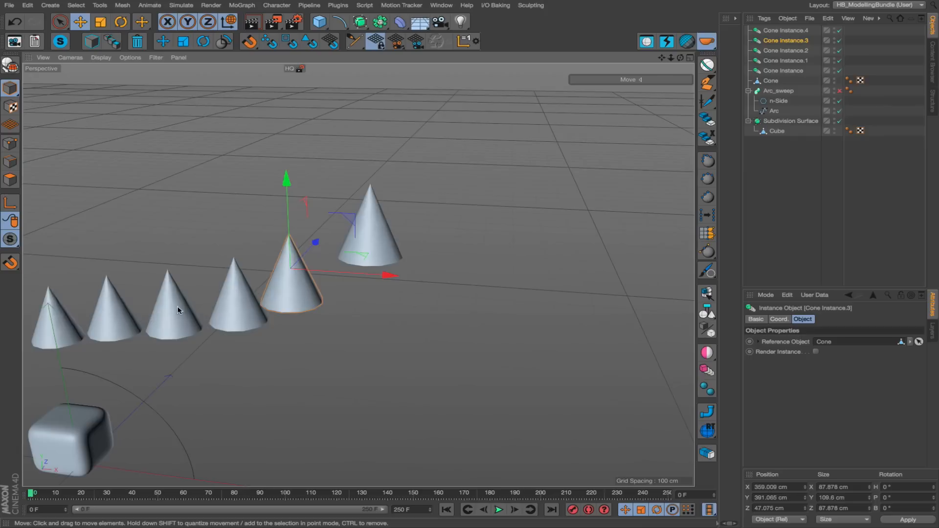
alt+middle_drag(178, 311, 331, 255)
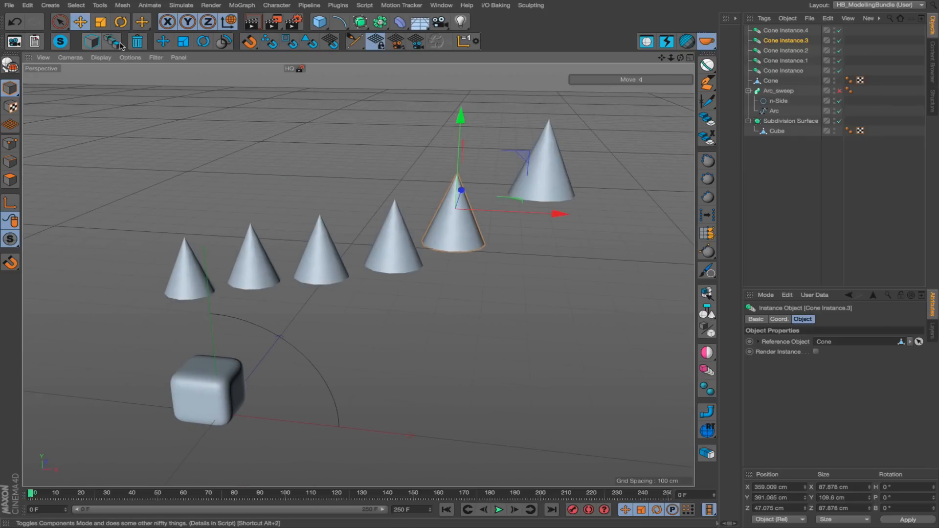
click(839, 91)
alt+right_drag(191, 406, 314, 385)
alt+middle_drag(258, 369, 359, 306)
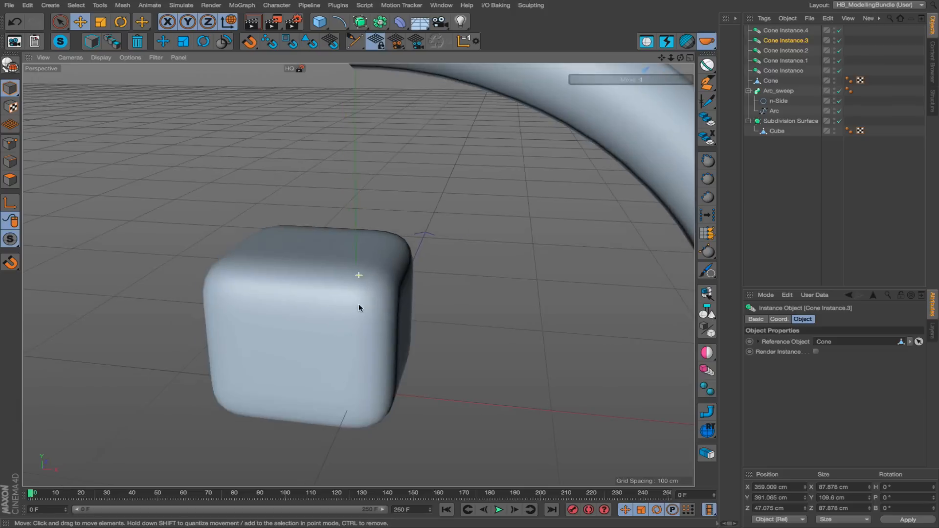
alt+right_drag(359, 305, 321, 310)
alt+drag(321, 310, 408, 292)
click(407, 293)
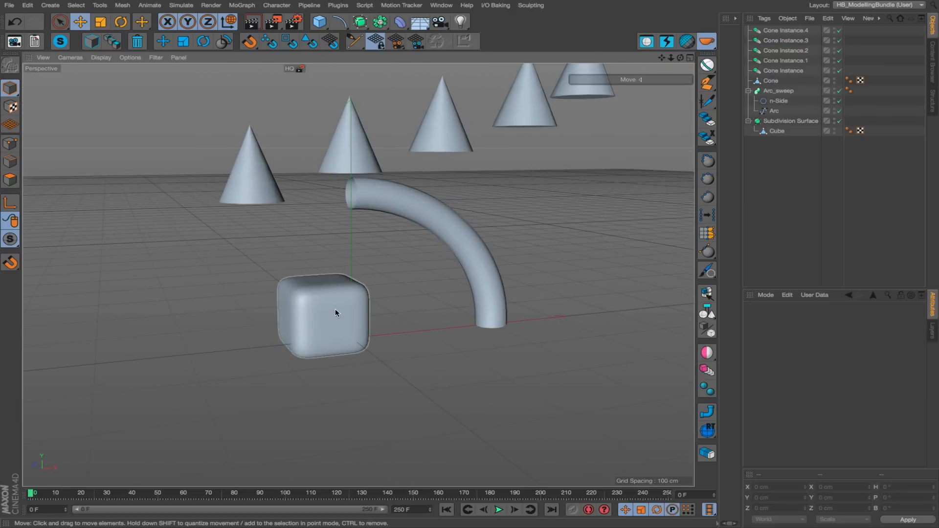
Select the Subdivision Surface, enter point mode on its child Cube with the component mode script, and reshape the cube's top by moving two points.
click(335, 313)
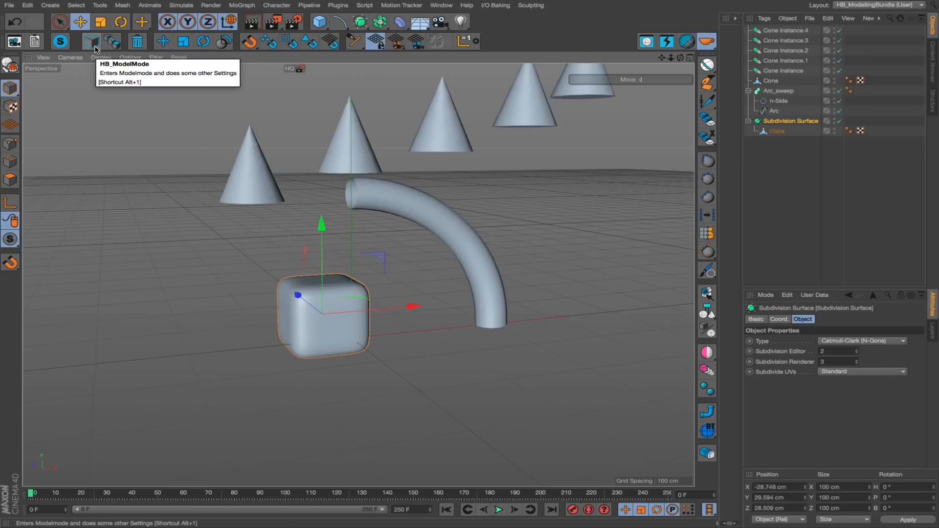
click(92, 42)
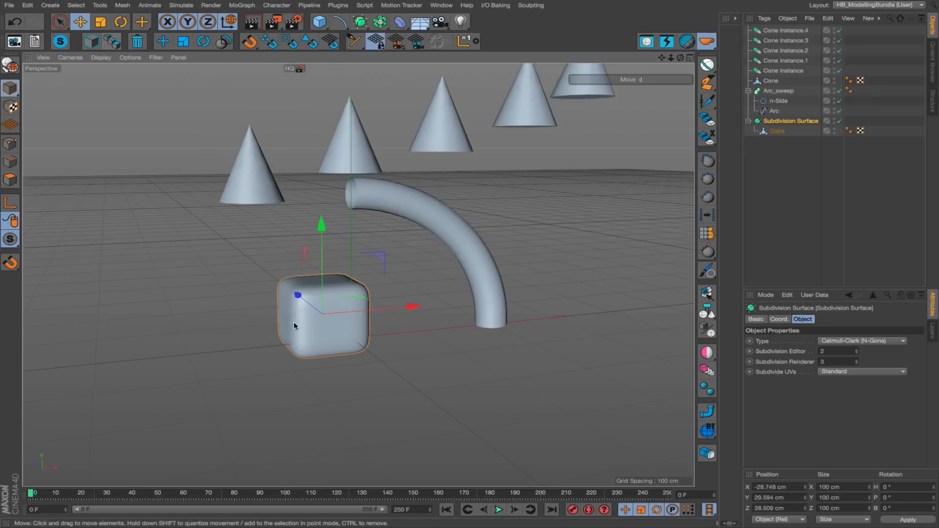
alt+right_drag(329, 315, 372, 311)
alt+drag(360, 306, 362, 329)
alt+right_drag(325, 305, 361, 298)
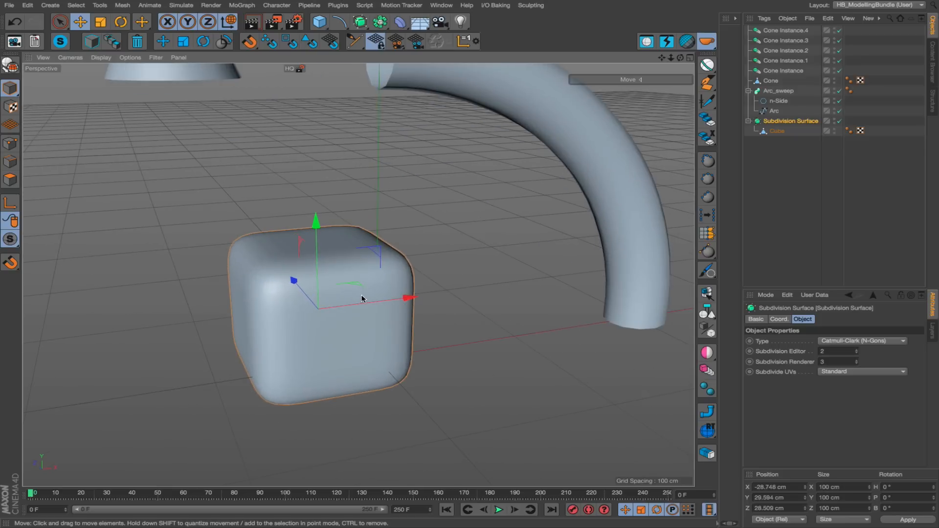
key(Tab)
alt+drag(259, 256, 219, 234)
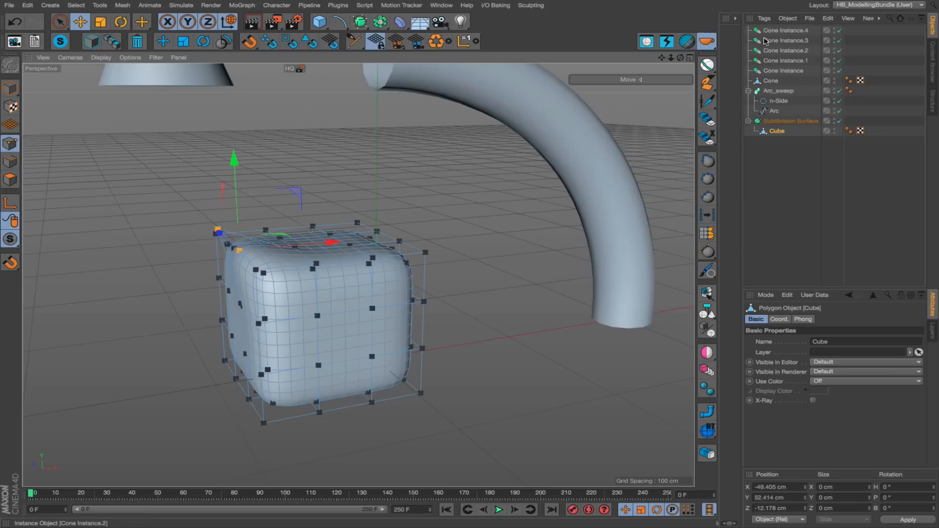
Return to model mode, select the Arc_sweep tube in the viewport, and enter point mode on its Arc spline with the component mode script.
scroll(322, 276, down, 3)
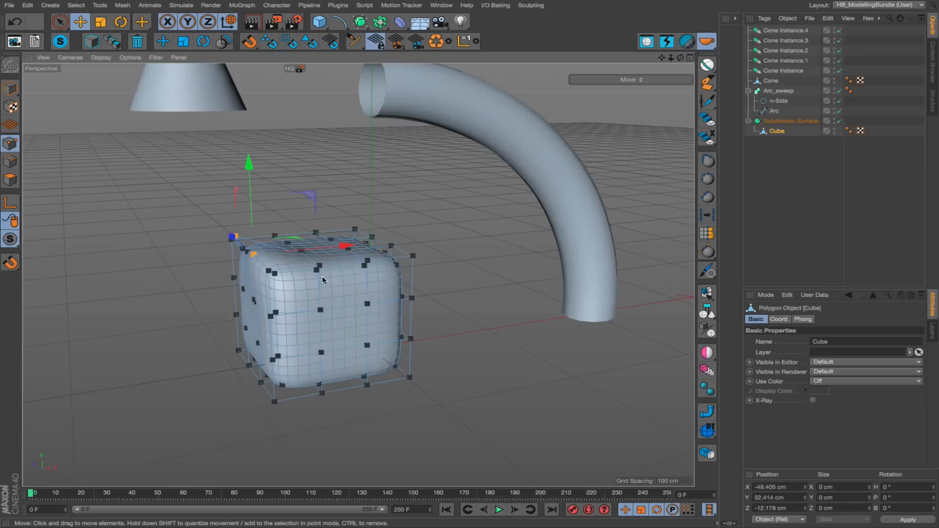
key(Return)
click(504, 128)
alt+drag(504, 128, 392, 226)
click(114, 44)
Bend the tube by repositioning the middle and lower points of the Arc spline.
click(477, 224)
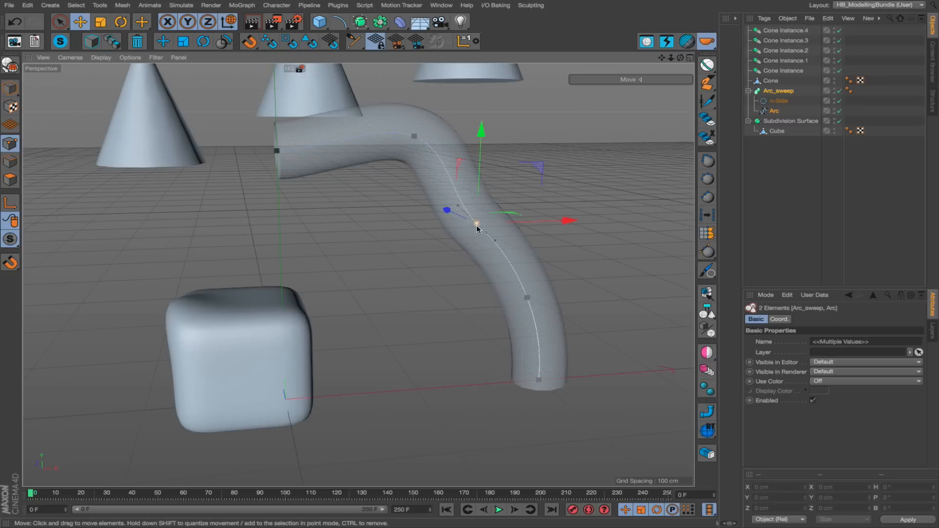
drag(387, 316, 387, 318)
click(523, 297)
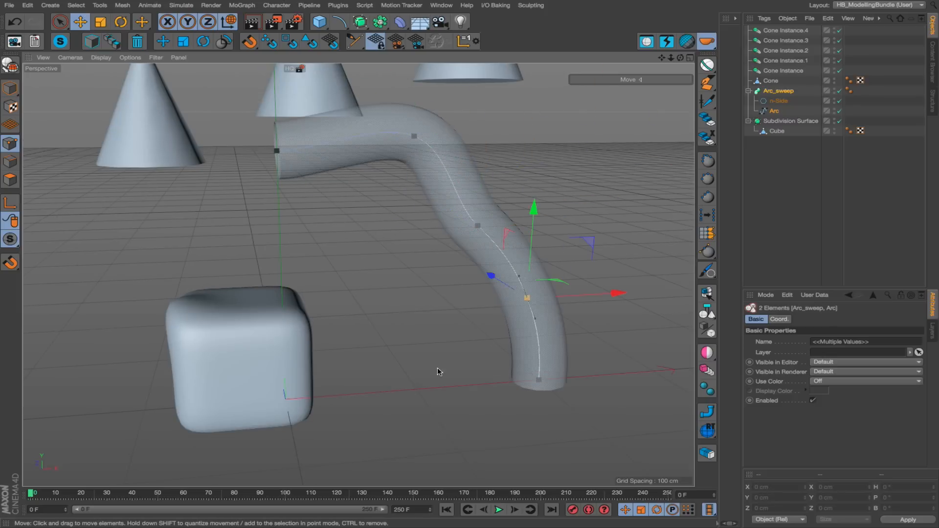
drag(393, 383, 415, 382)
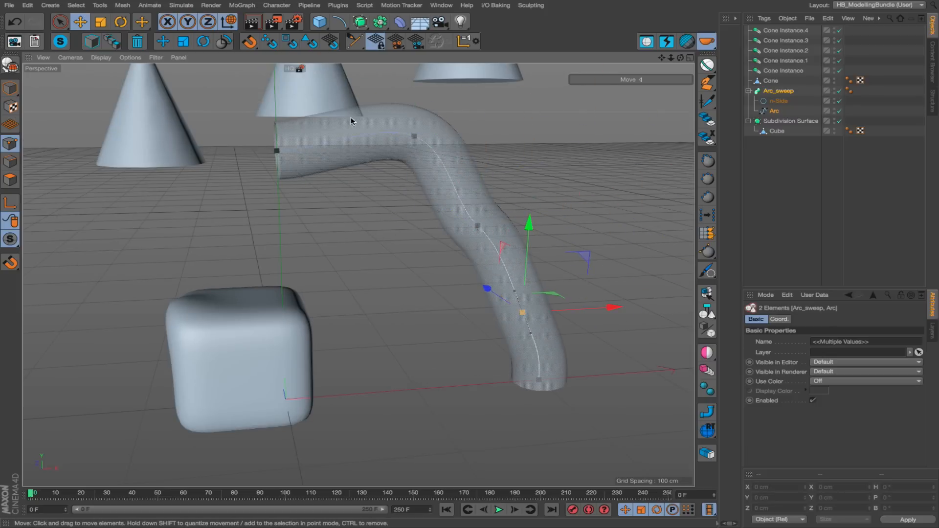
Raise the Arc spline's second point to sharpen the bend near the tube's upper end.
alt+drag(360, 138, 336, 146)
alt+middle_drag(336, 146, 267, 172)
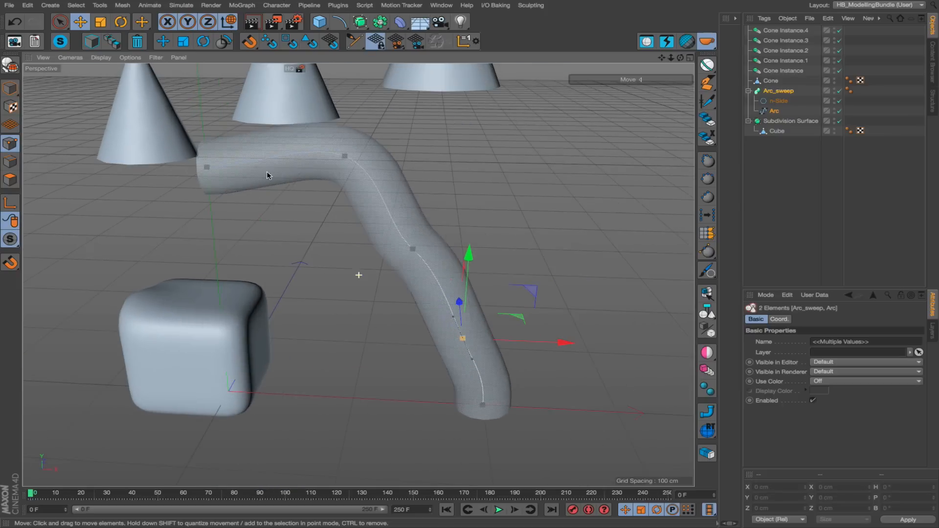
click(344, 157)
drag(375, 189, 346, 175)
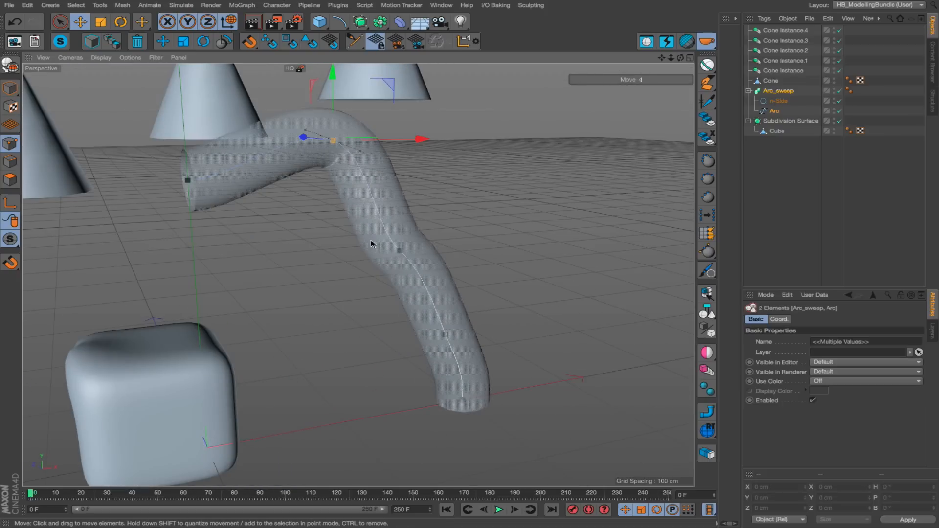
alt+middle_drag(387, 211, 574, 308)
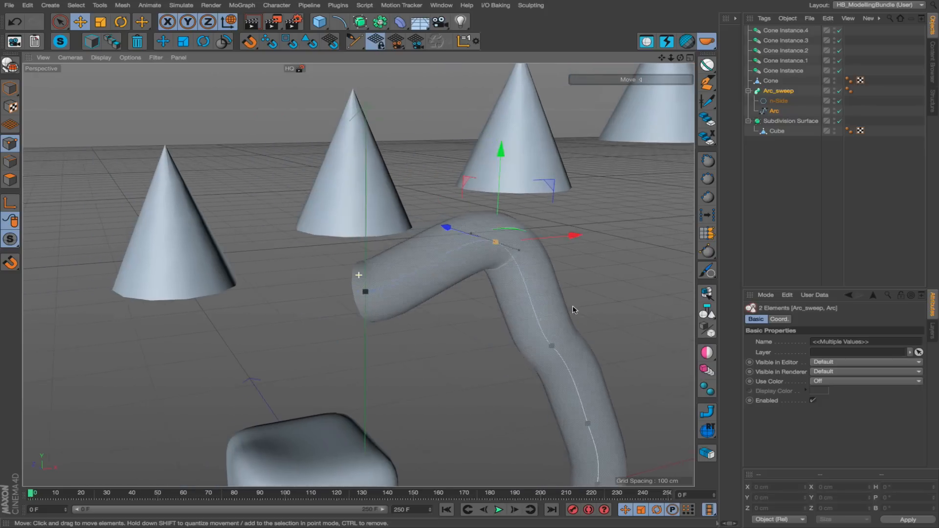
Return to model mode, clear the selection of the Arc_sweep tube, and select the original Cone.
key(Return)
click(449, 349)
alt+middle_drag(411, 293, 529, 311)
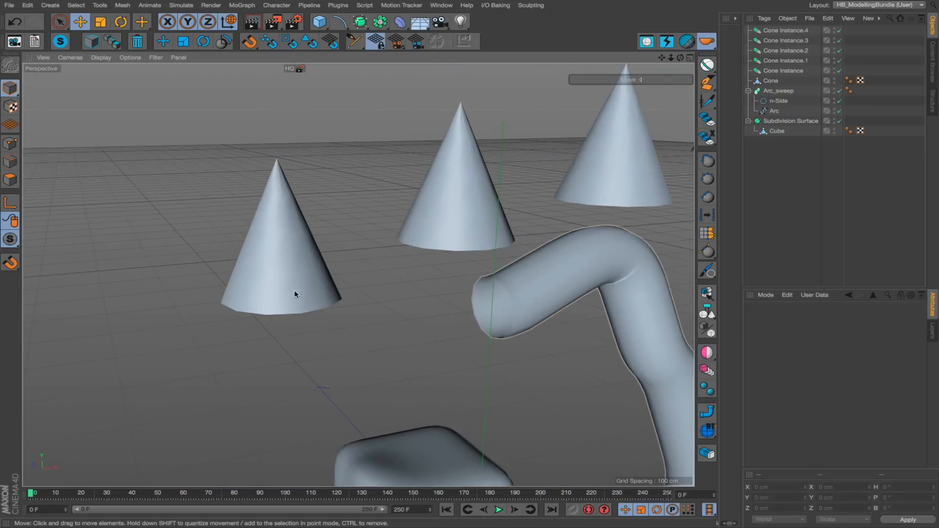
click(295, 290)
Select Cone Instance.3 in the viewport and enter point mode on its reference Cone with the component mode script.
alt+middle_drag(469, 204, 141, 312)
alt+drag(446, 199, 411, 209)
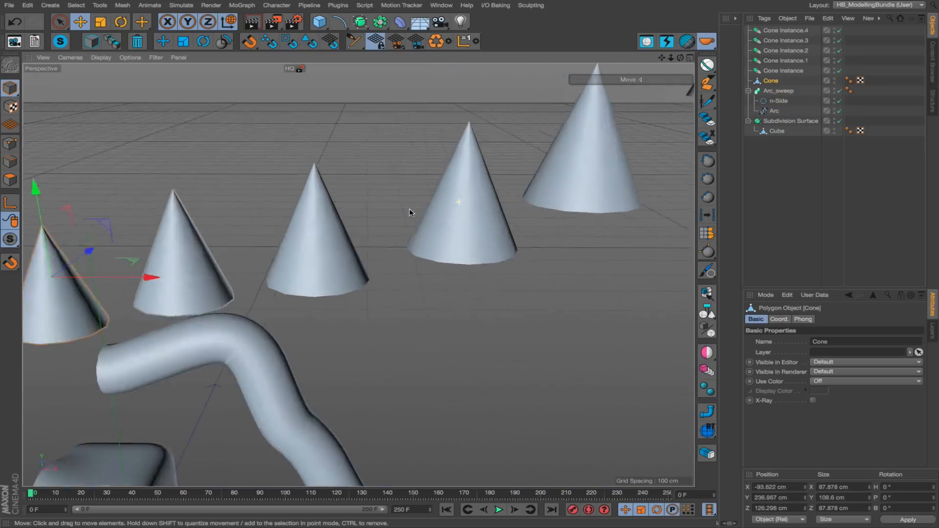
alt+middle_drag(416, 210, 223, 276)
click(313, 245)
scroll(372, 226, up, 5)
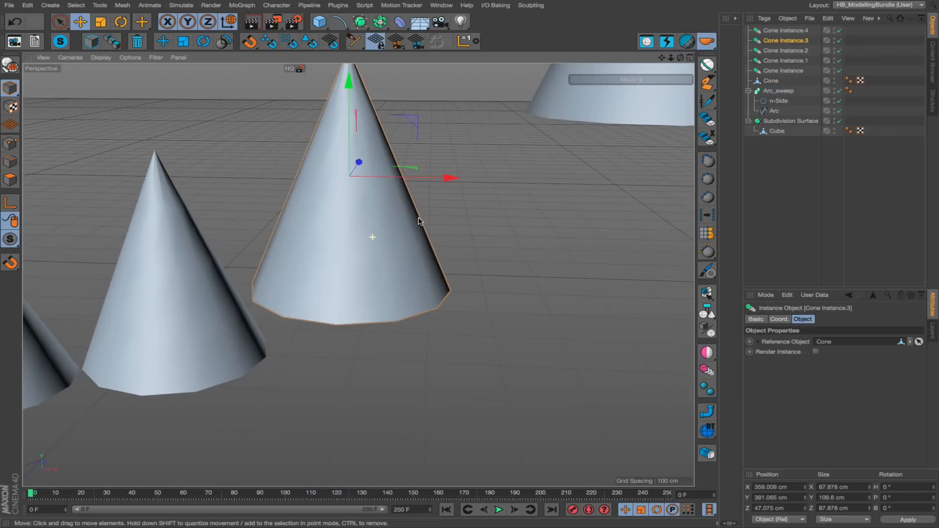
alt+middle_drag(415, 194, 395, 286)
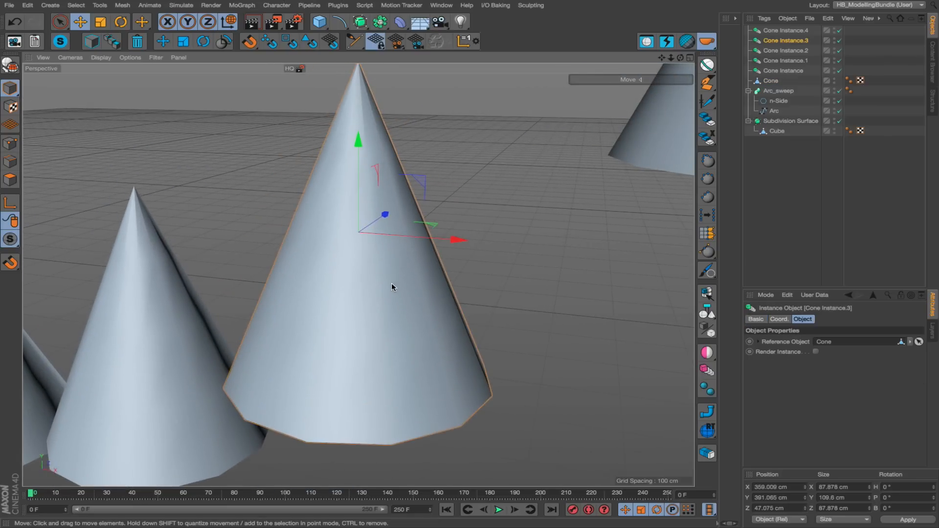
key(Tab)
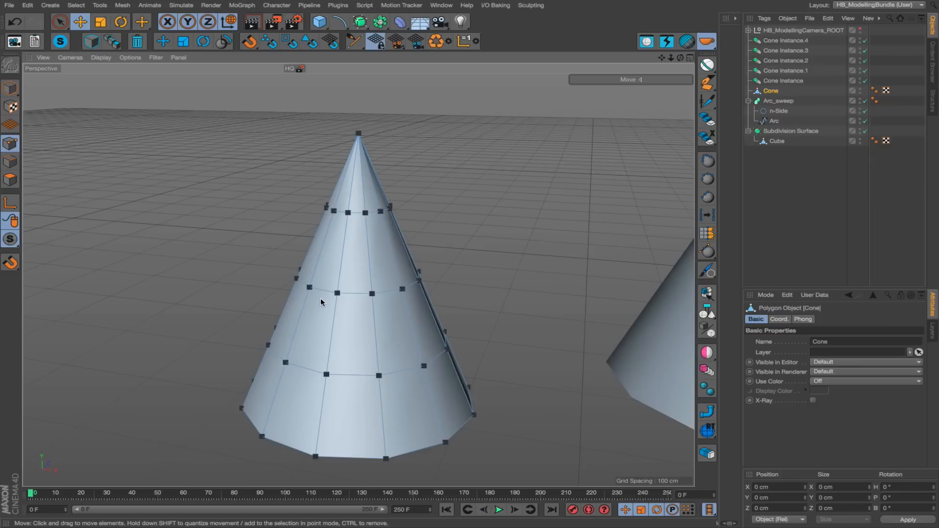
Inspect the HB_ModellingCamera_ROOT null and the camera nested inside it, leaving its hierarchy collapsed.
click(848, 31)
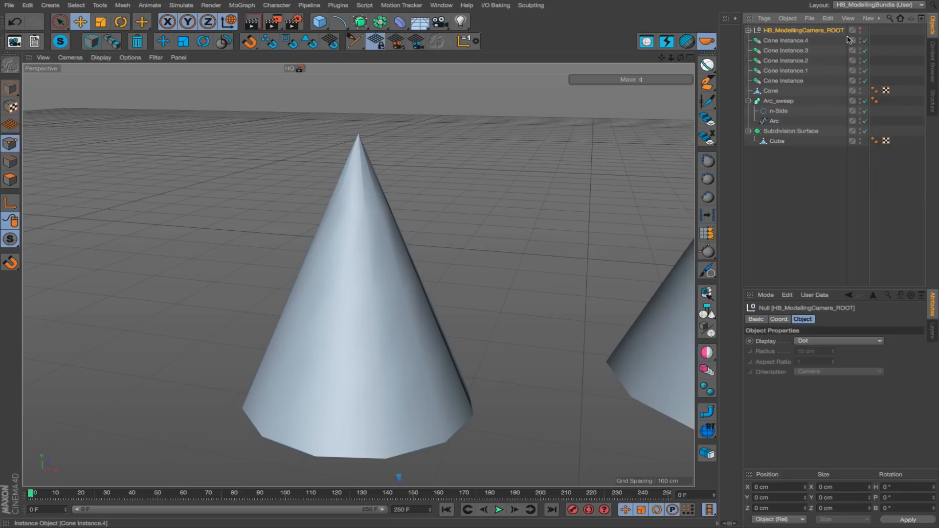
click(750, 30)
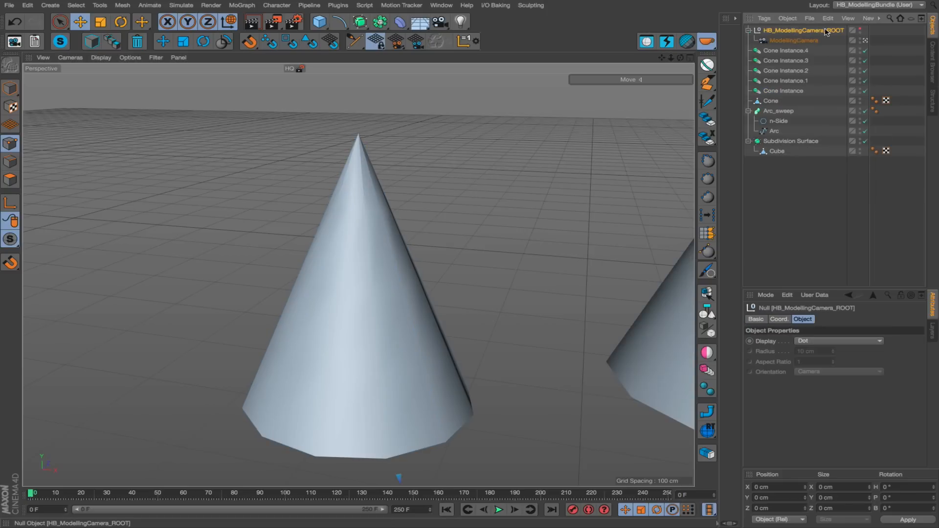
click(748, 32)
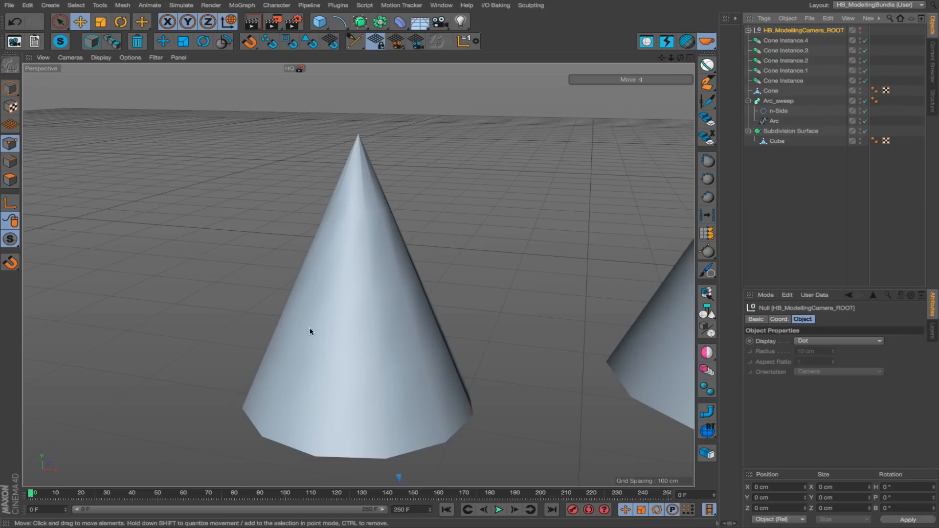
Toggle the reference Cone into model mode and back to point mode, and restore the default viewport camera with the HB_DefaultCamera script.
alt+drag(309, 327, 363, 327)
click(321, 333)
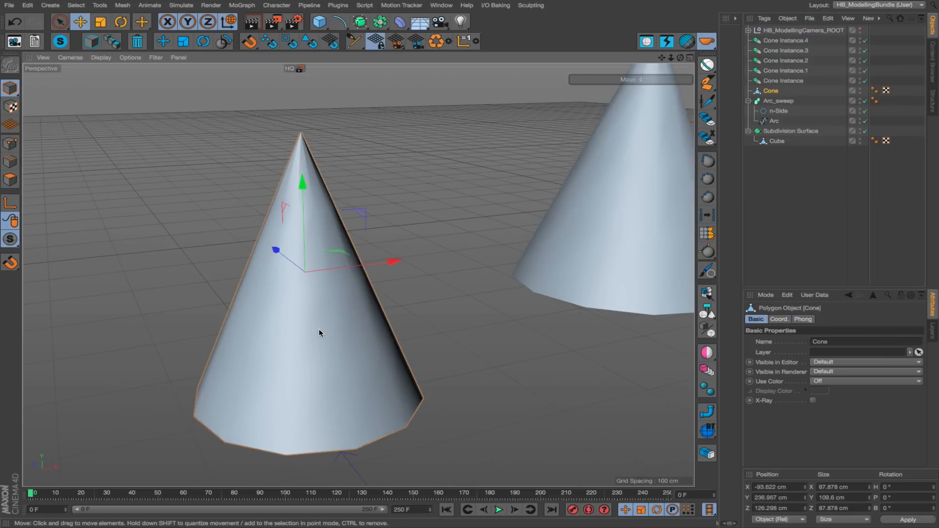
key(c)
alt+drag(333, 258, 307, 300)
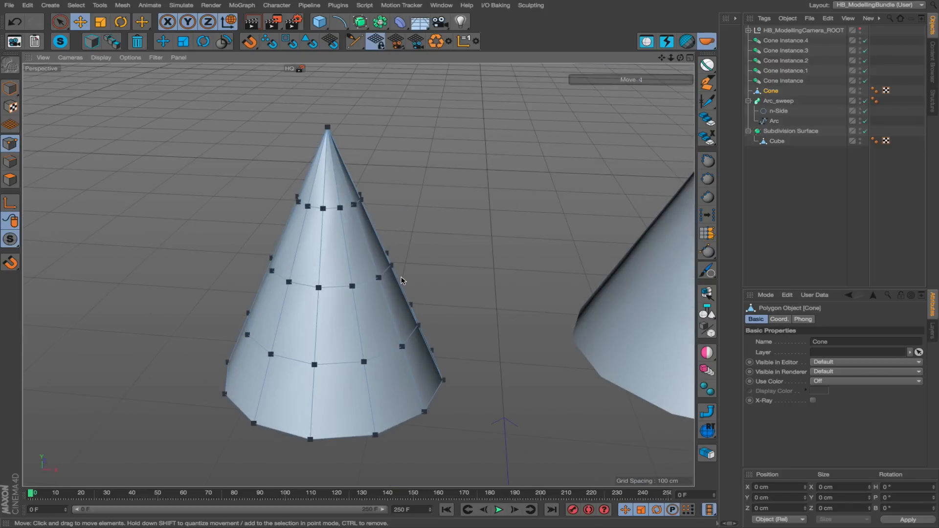
key(alt+c)
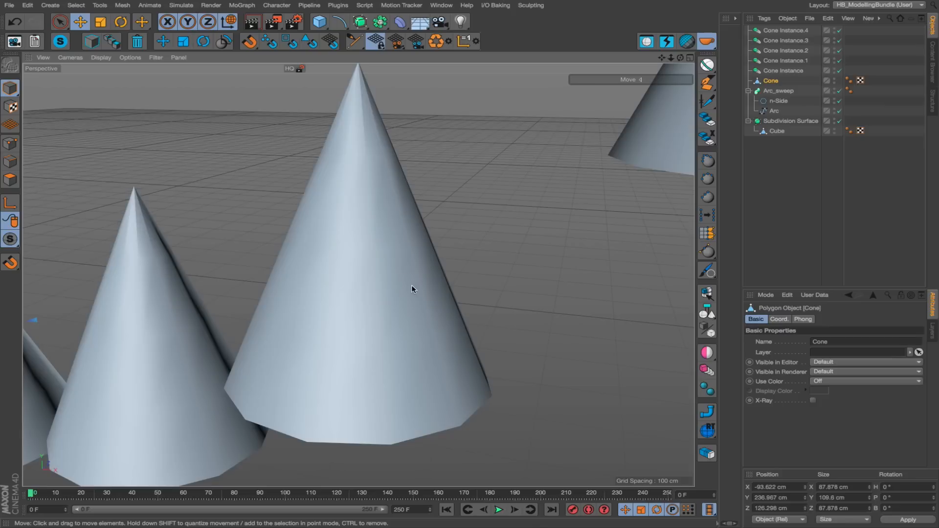
Select Cone Instance.4, the farthest cone in the row, and enter point mode on its reference Cone.
alt+right_drag(412, 285, 231, 334)
alt+drag(351, 322, 434, 320)
alt+middle_drag(397, 247, 399, 235)
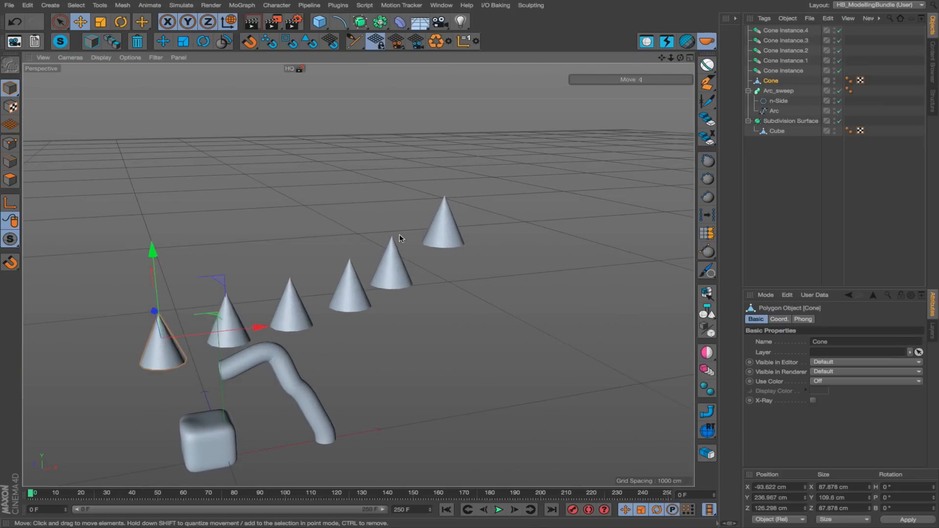
click(395, 266)
alt+right_drag(395, 265, 533, 249)
alt+middle_drag(482, 262, 253, 384)
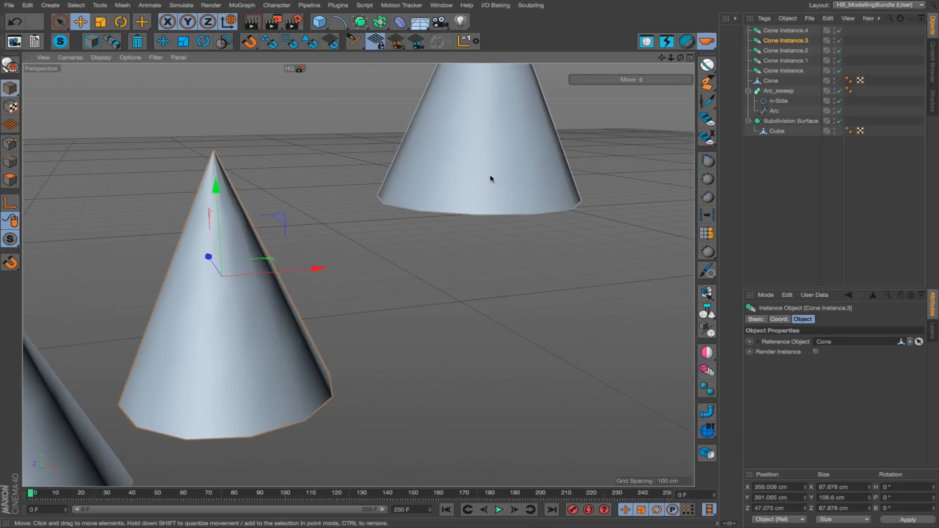
click(490, 175)
alt+middle_drag(490, 175, 365, 377)
alt+right_drag(341, 219, 433, 201)
alt+drag(399, 206, 372, 213)
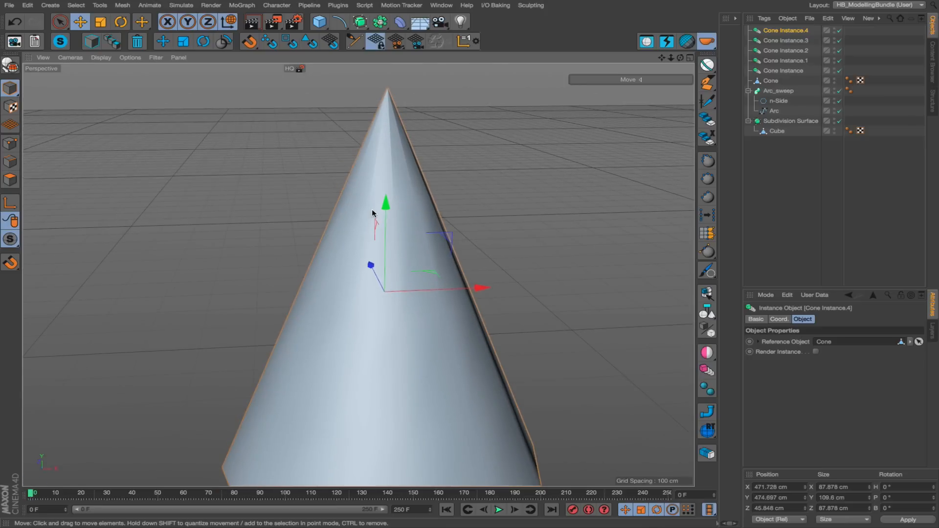
key(Return)
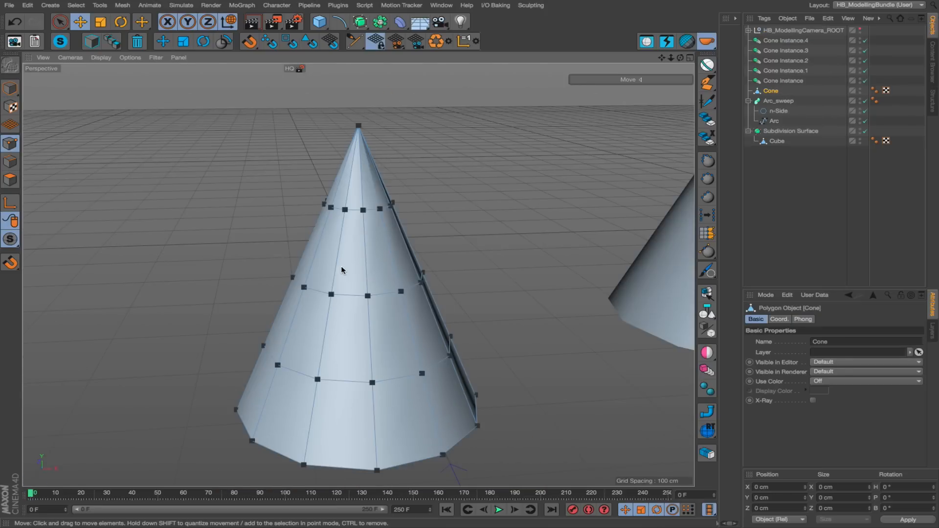
In edge mode, select the Cone's middle edge loop and scale it in to about 30 cm across.
mouse_move(342, 267)
alt+mouse_down()
mouse_move(465, 259)
mouse_move(325, 228)
mouse_move(368, 286)
mouse_move(347, 297)
alt+mouse_up()
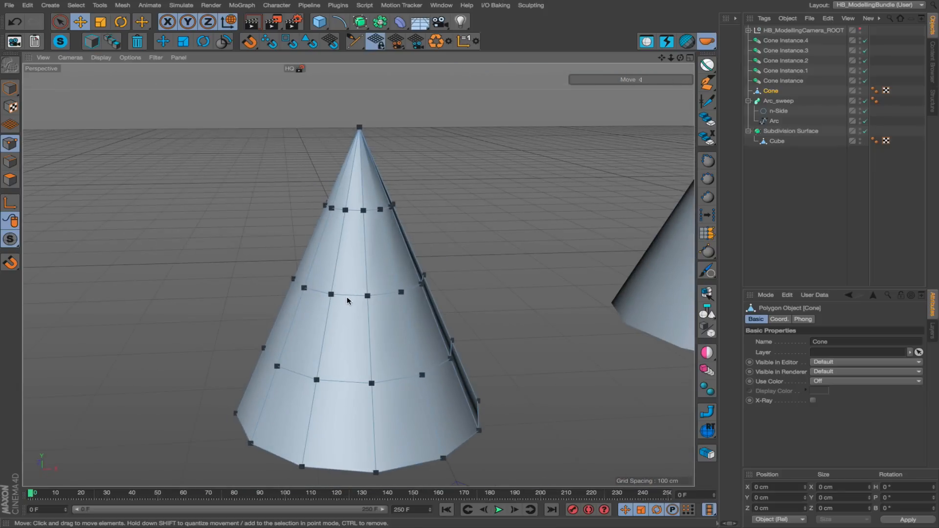
key(Return)
double_click(348, 294)
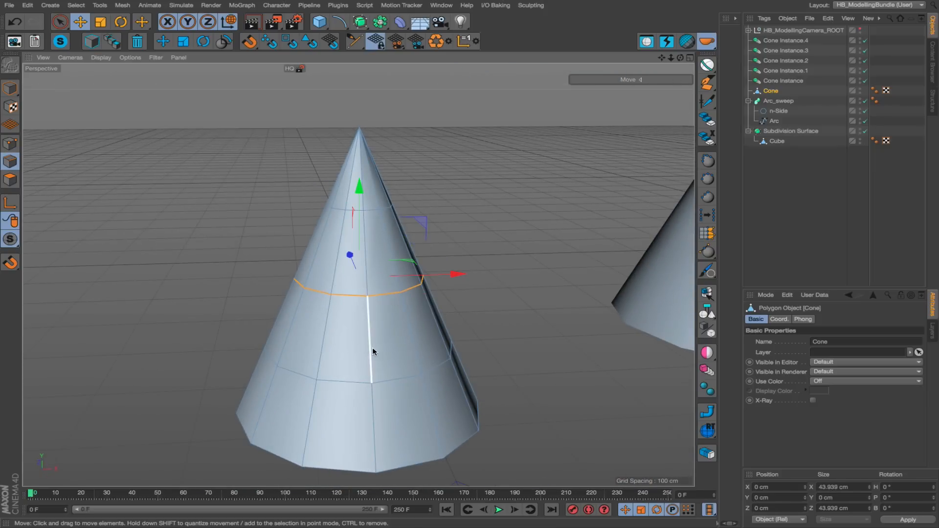
key(t)
drag(451, 349, 294, 359)
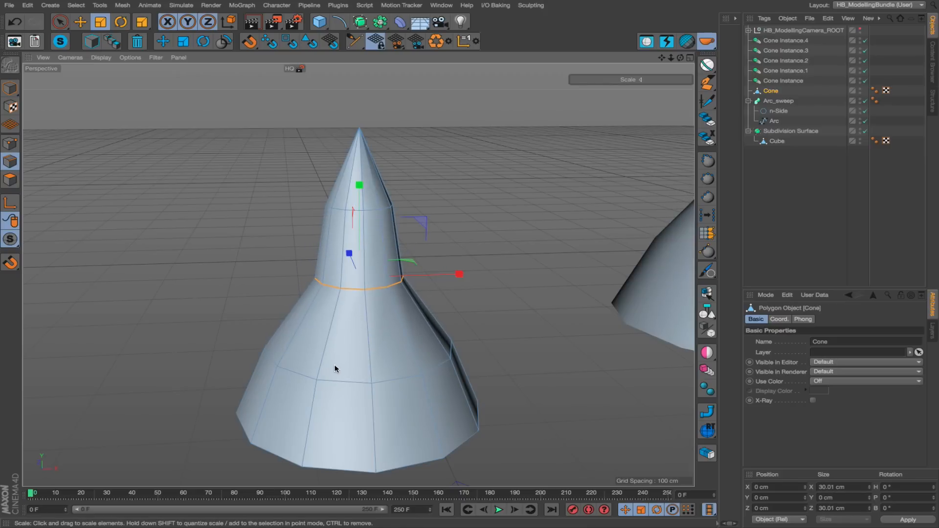
Clone two edge loops below the narrowed one with the Slide tool and scale the lower one to about 53.7 cm across.
key(m)
key(o)
drag(357, 289, 355, 334)
double_click(351, 360)
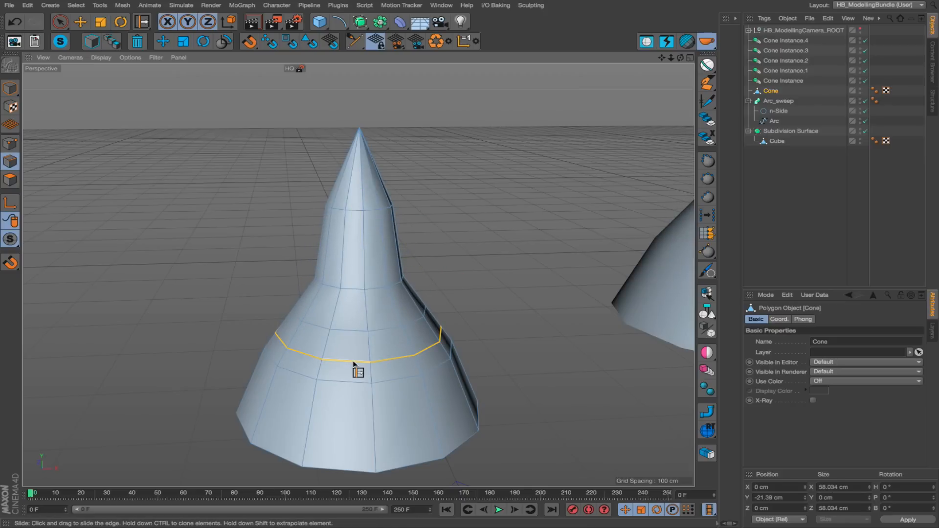
key(t)
drag(400, 371, 363, 376)
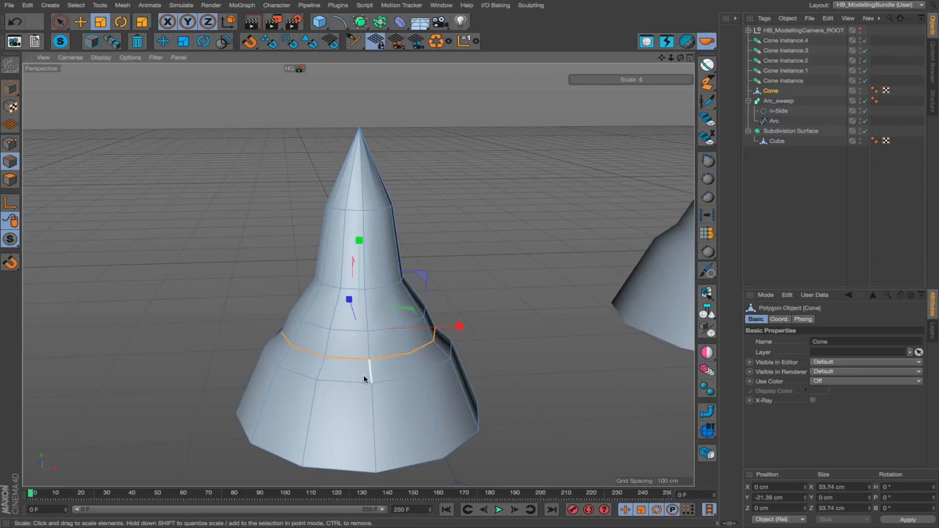
Return the reshaped Cone to model mode and restore the default viewport camera with the HB_DefaultCamera script.
key(e)
key(Return)
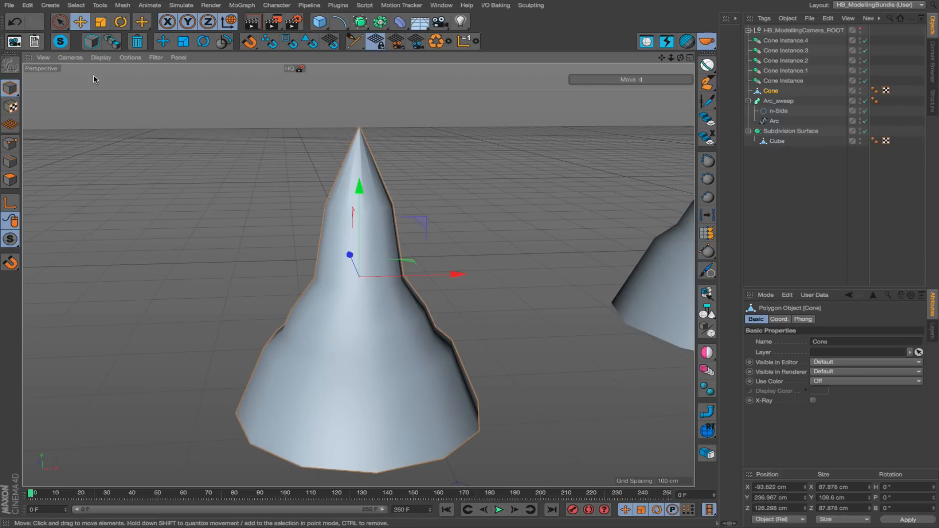
click(14, 44)
Look over the reshaped instances, select Cone Instance.4, and enter point mode on its reference Cone with the HB_ToggleMode script.
scroll(367, 284, up, 3)
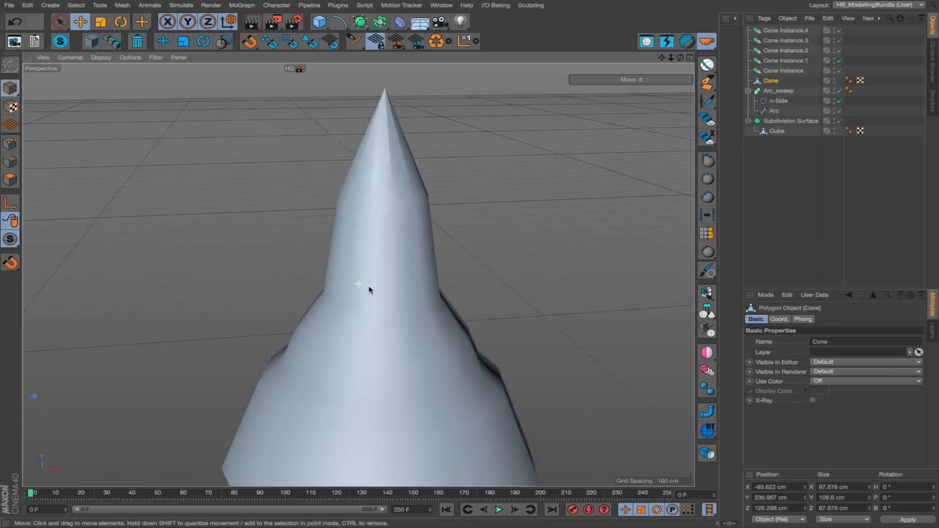
scroll(342, 294, down, 5)
scroll(269, 342, up, 5)
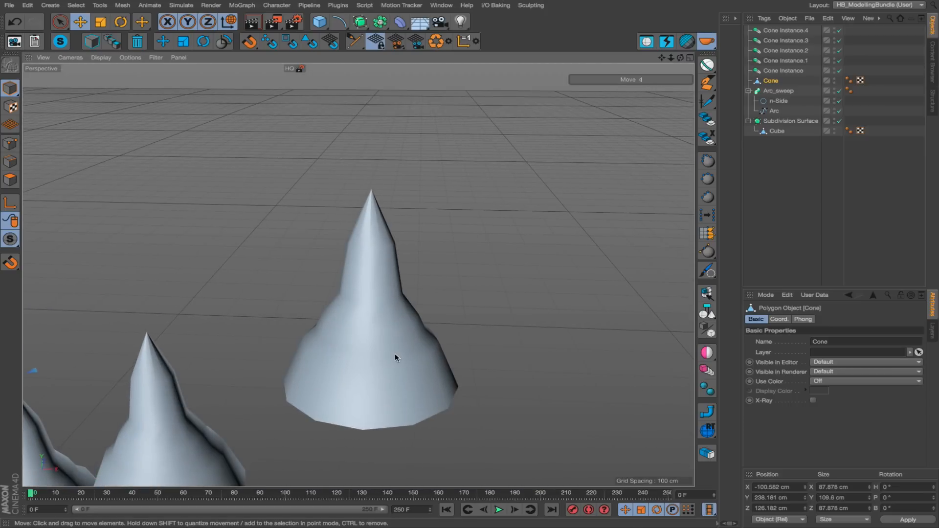
alt+right_drag(383, 352, 446, 266)
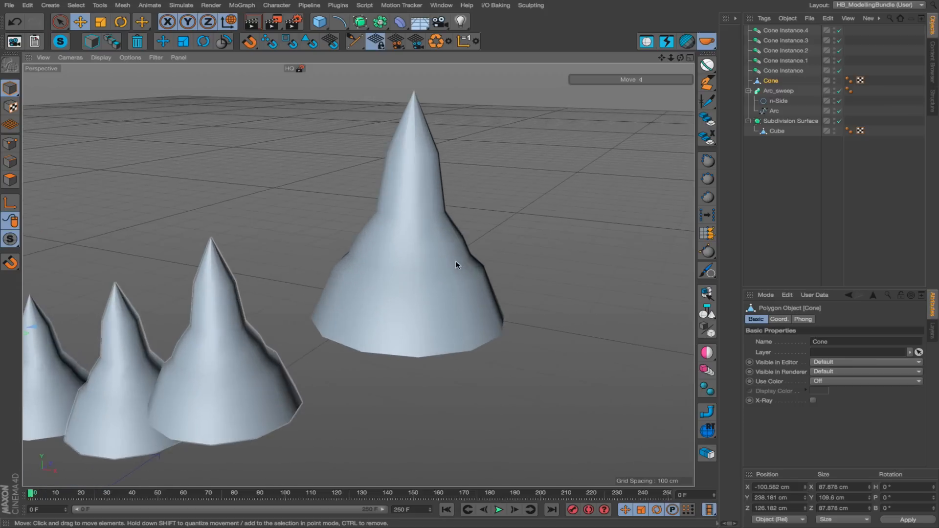
alt+drag(447, 267, 339, 278)
mouse_move(445, 272)
alt+right_down()
mouse_move(455, 273)
mouse_move(438, 272)
alt+right_up()
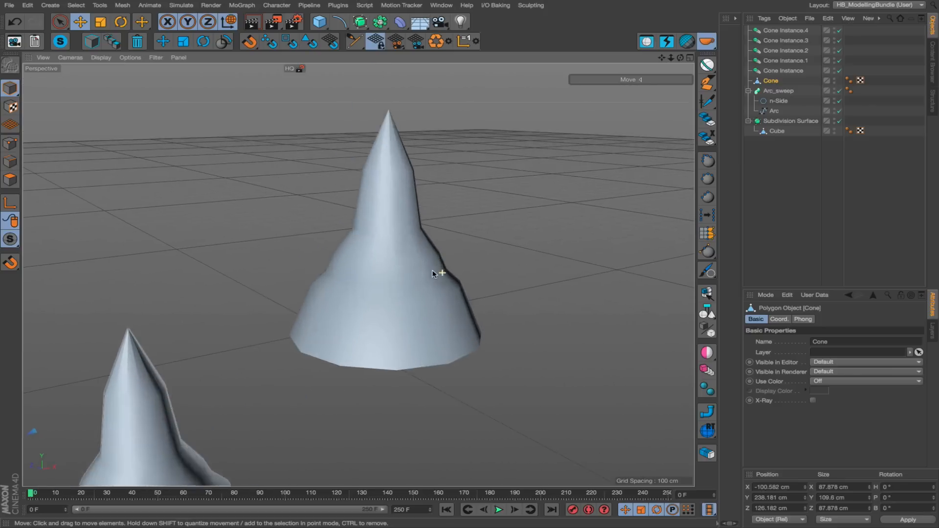
alt+drag(439, 271, 372, 281)
click(392, 275)
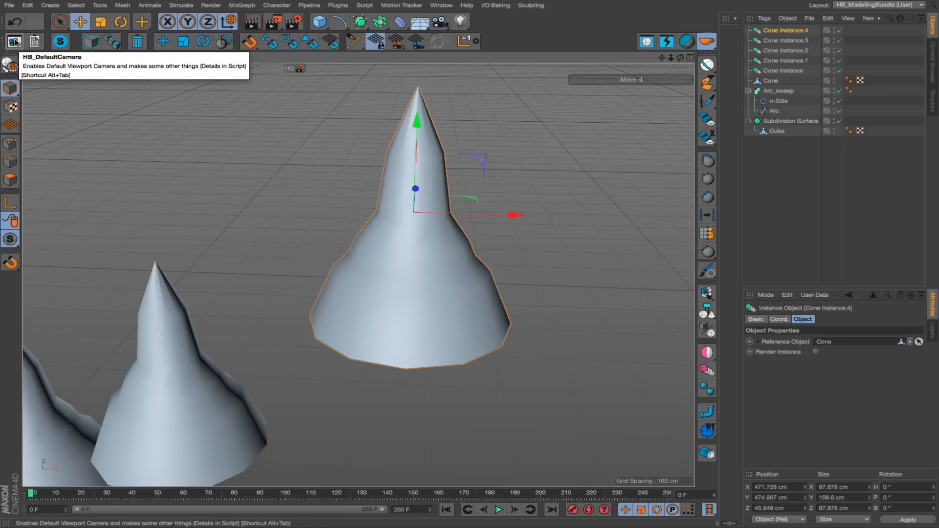
click(111, 41)
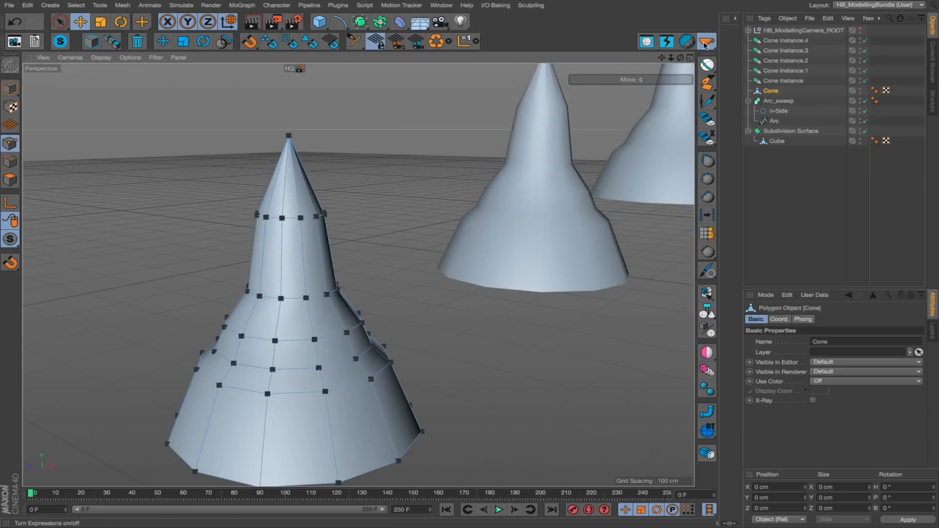
Reveal the ModellingCamera inside HB_ModellingCamera_ROOT, and return to the default viewport camera with the HB_DefaultCamera script.
click(748, 30)
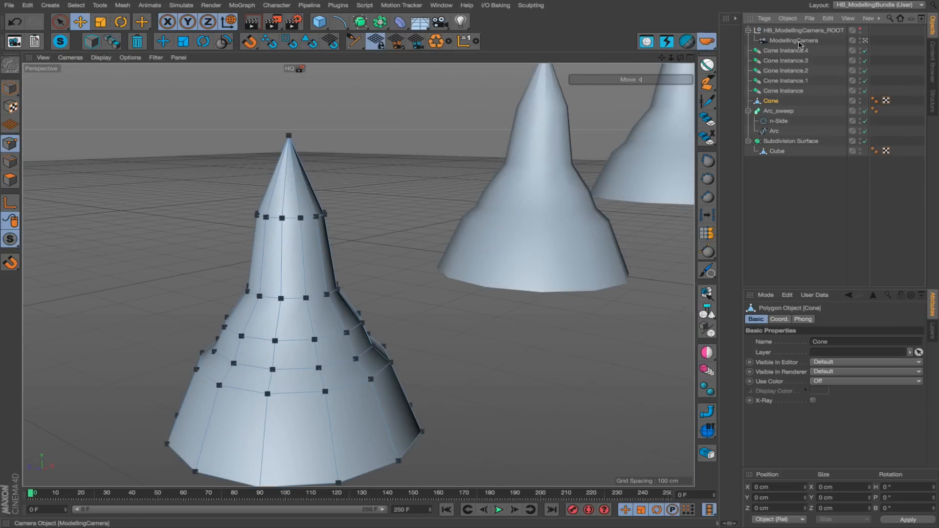
click(16, 43)
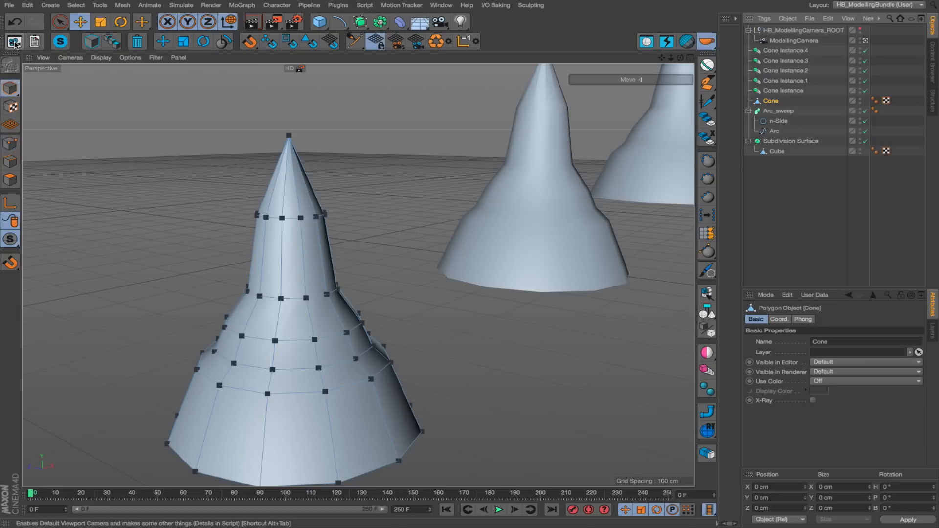
mouse_move(451, 292)
alt+mouse_down()
mouse_move(344, 289)
mouse_move(460, 290)
mouse_move(549, 256)
mouse_move(429, 305)
mouse_move(457, 293)
alt+mouse_up()
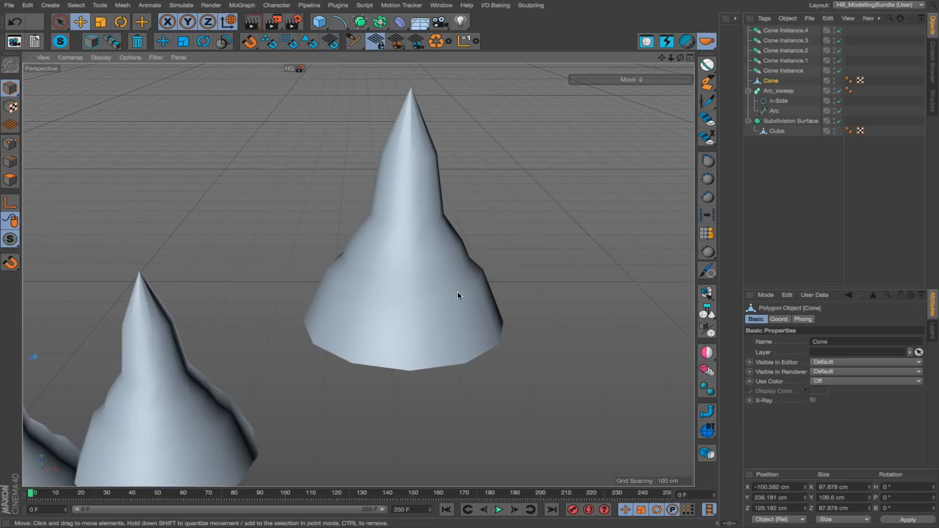
alt+right_drag(458, 292, 328, 329)
alt+middle_drag(328, 329, 393, 317)
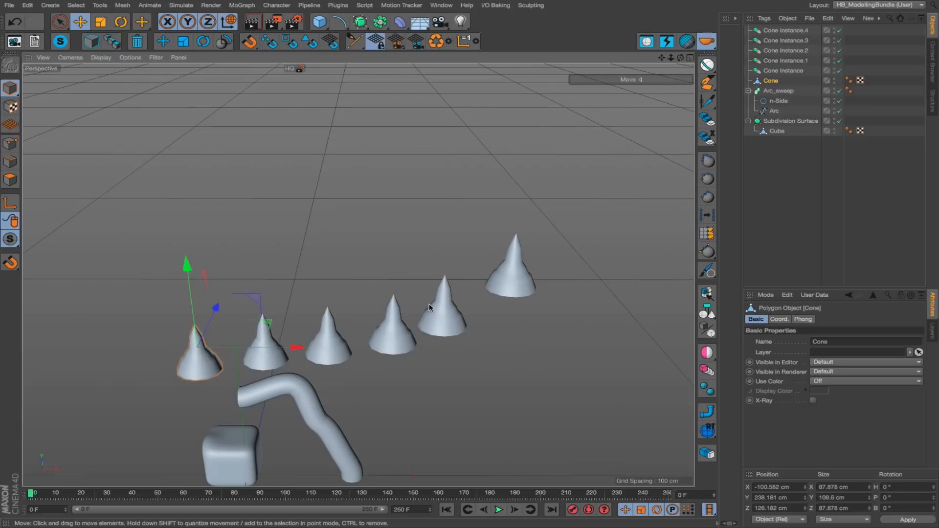
Deselect the Cone, and select the Subdivision Surface cube and the Arc_sweep tube together in the viewport.
click(410, 233)
alt+middle_drag(279, 379, 342, 280)
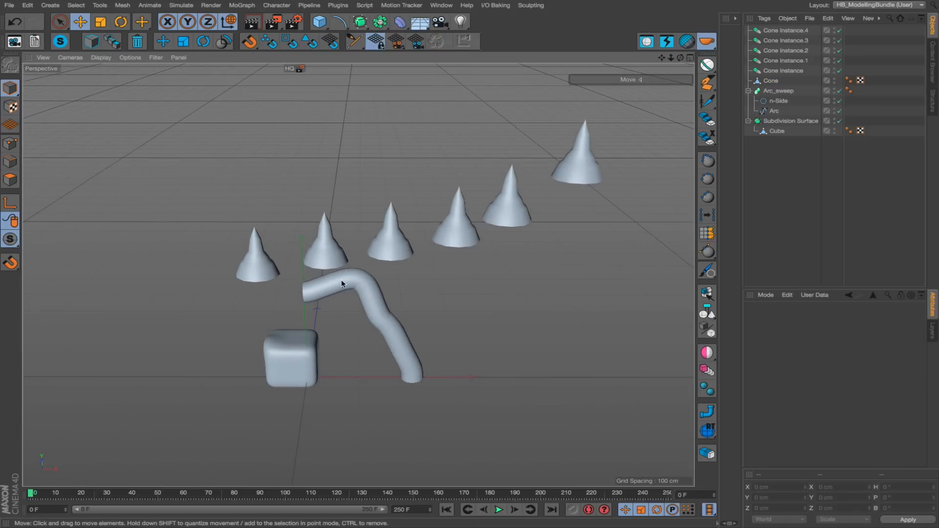
alt+drag(277, 372, 286, 366)
scroll(286, 368, up, 3)
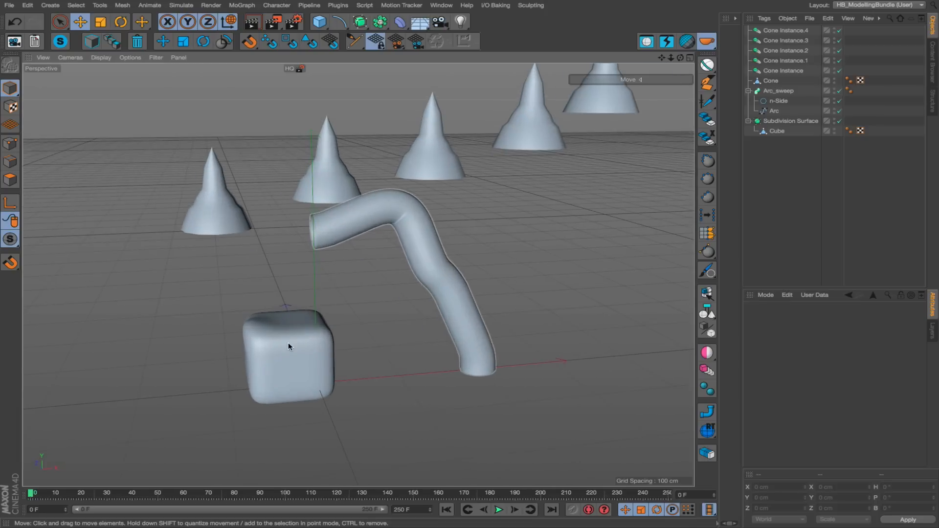
click(286, 344)
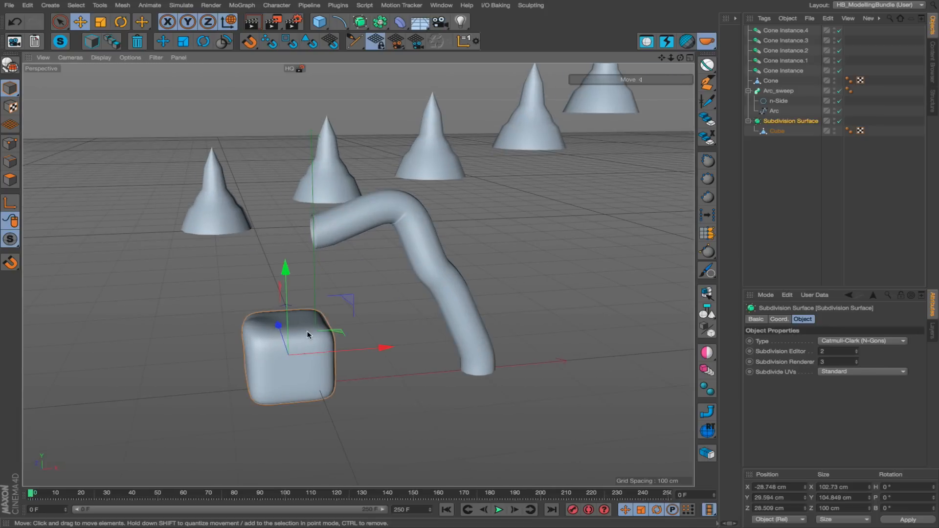
shift+click(416, 243)
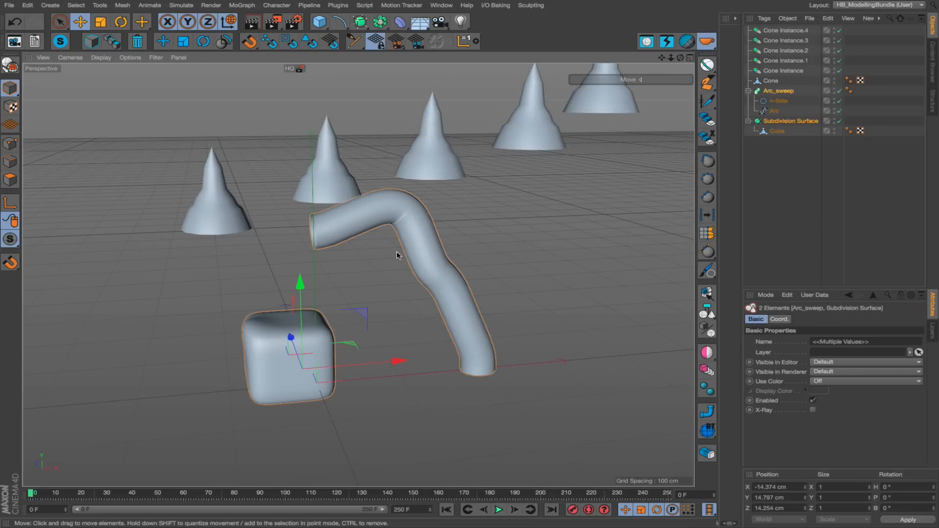
Enter point mode on both selected objects' editable children with the HB_ToggleMode script, and lower the Arc spline's point at the tube's upper bend.
click(112, 42)
alt+drag(290, 183, 265, 289)
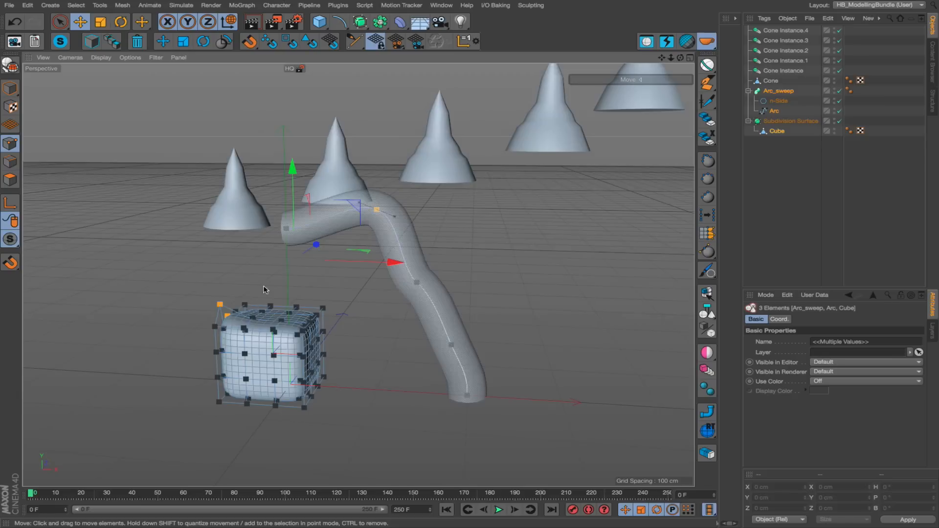
mouse_move(377, 211)
mouse_down()
mouse_move(325, 210)
mouse_move(378, 219)
mouse_move(374, 228)
mouse_up()
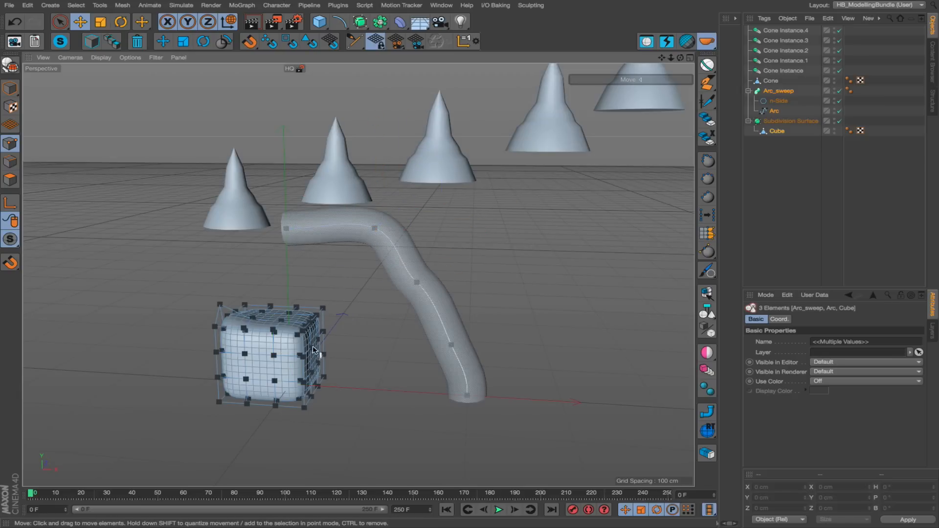
Reshape the Cube inside the Subdivision Surface by pulling one side point outward and raising one top point into a peak.
drag(329, 380, 352, 378)
alt+right_drag(265, 342, 287, 327)
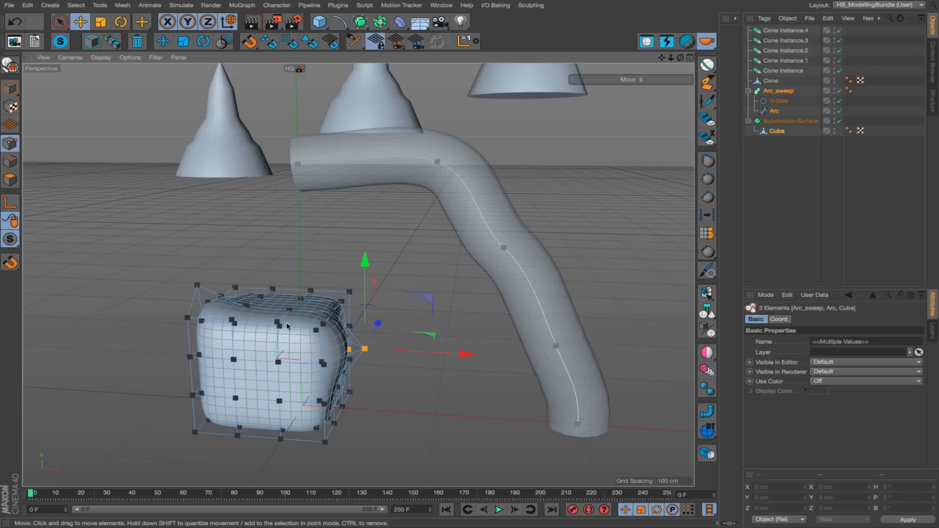
drag(259, 297, 260, 222)
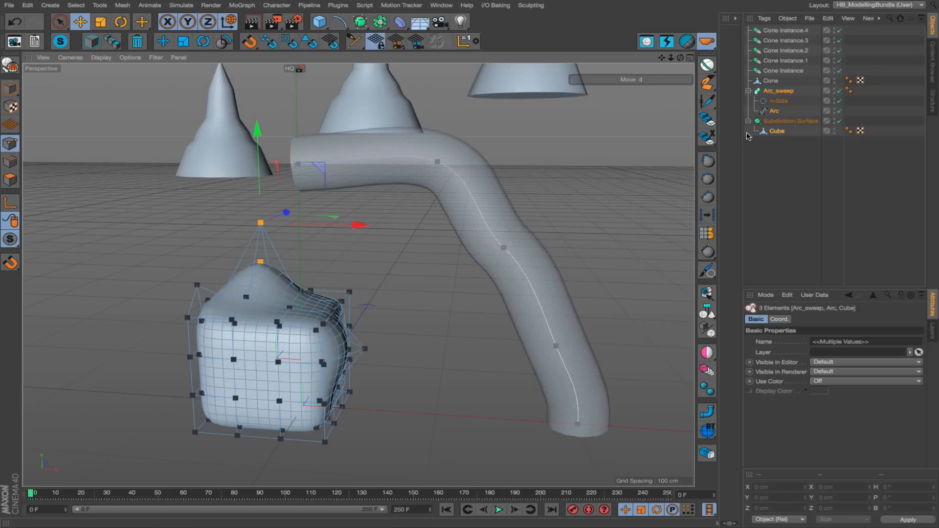
Return the Arc and Cube to model mode, and look over the reshaped tube and cube.
alt+drag(247, 302, 269, 316)
key(Return)
alt+right_drag(460, 190, 427, 188)
alt+middle_drag(426, 188, 298, 267)
alt+drag(298, 271, 341, 264)
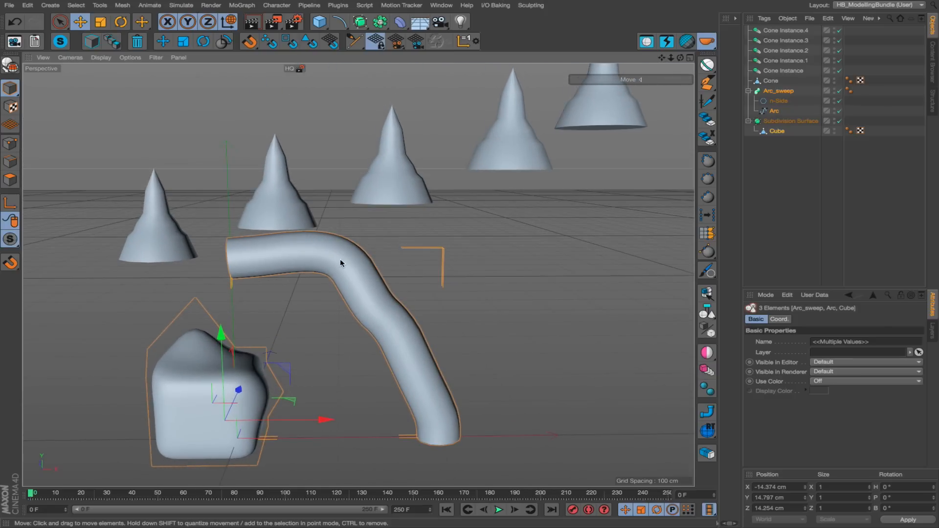
alt+right_drag(329, 267, 293, 265)
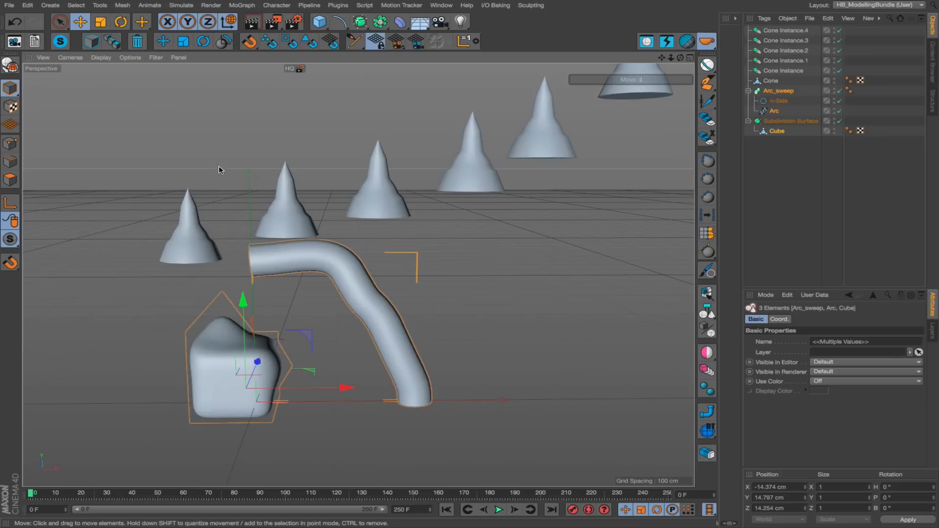
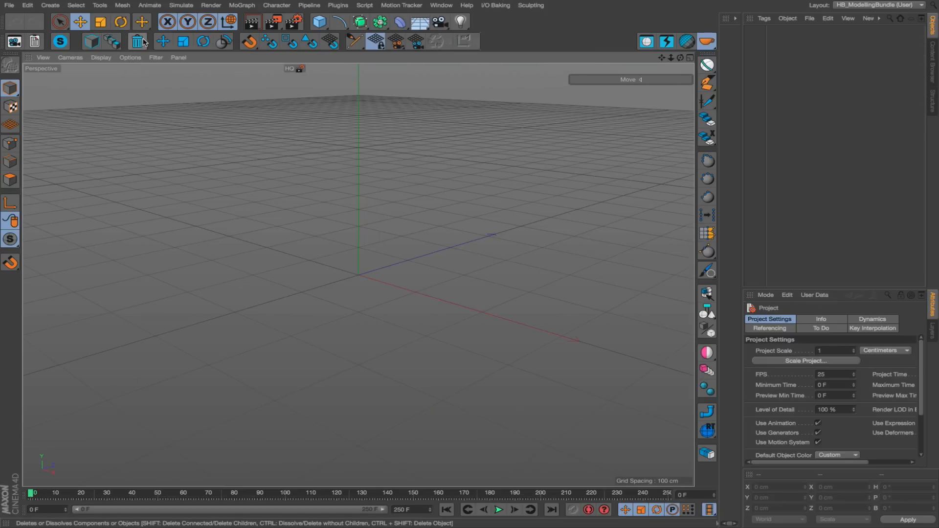
Add a Cube primitive to the empty scene and view it from a closer angle.
click(319, 22)
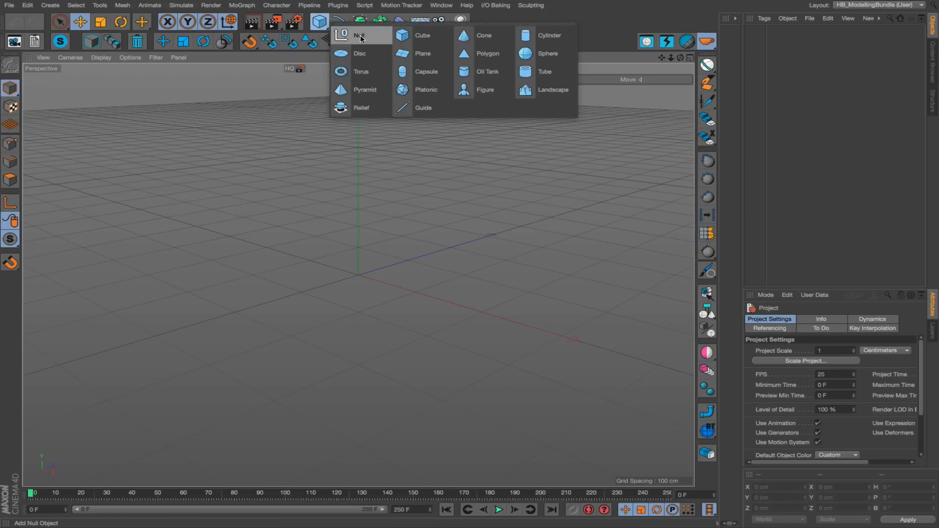
click(414, 34)
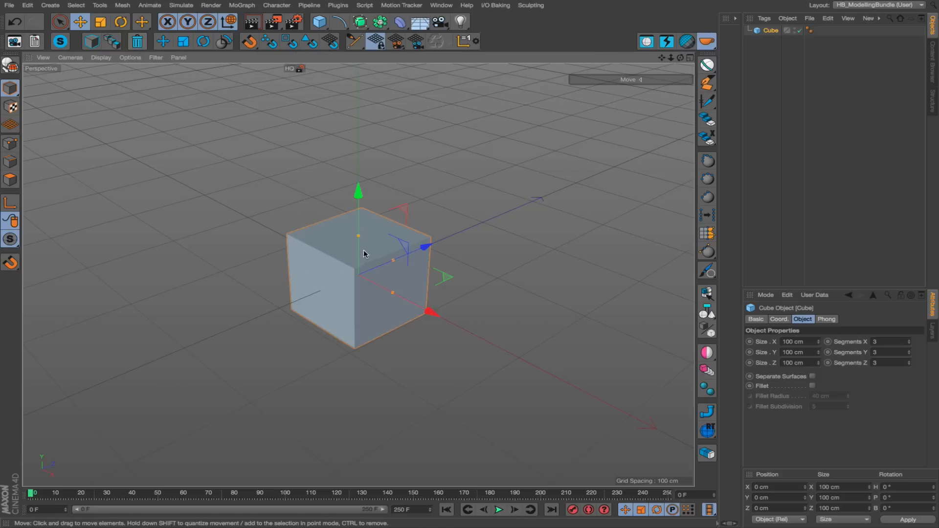
alt+drag(371, 282, 369, 279)
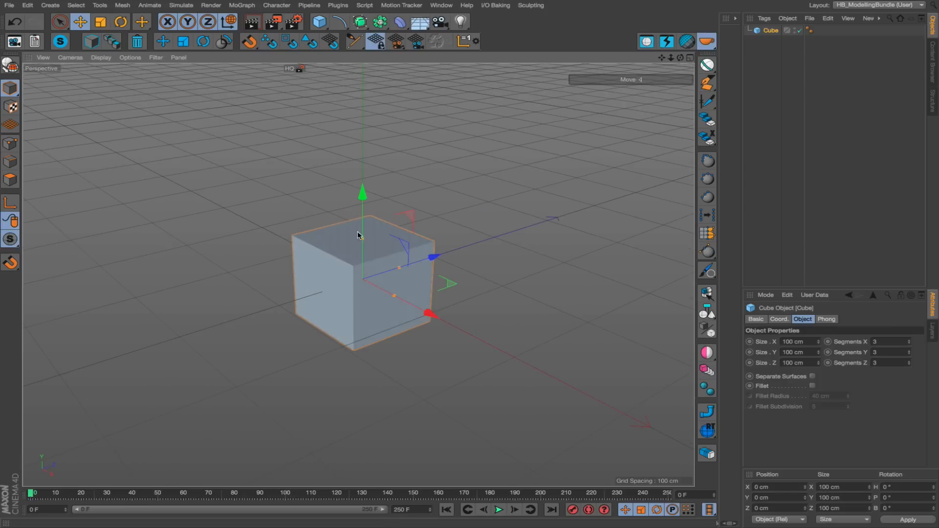
scroll(366, 261, up, 1)
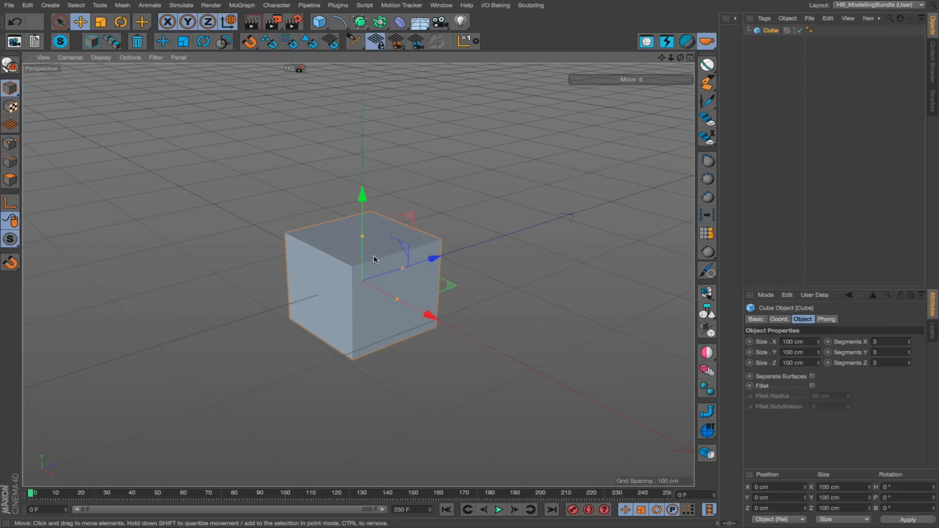
Add a Bend deformer as a child of the Cube and fit it to its parent.
alt+click(400, 22)
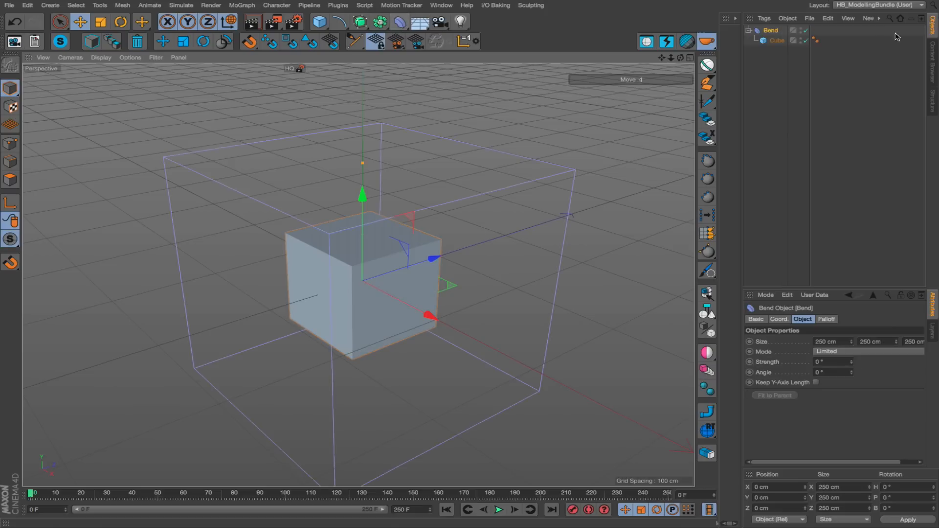
click(773, 39)
drag(773, 41, 774, 40)
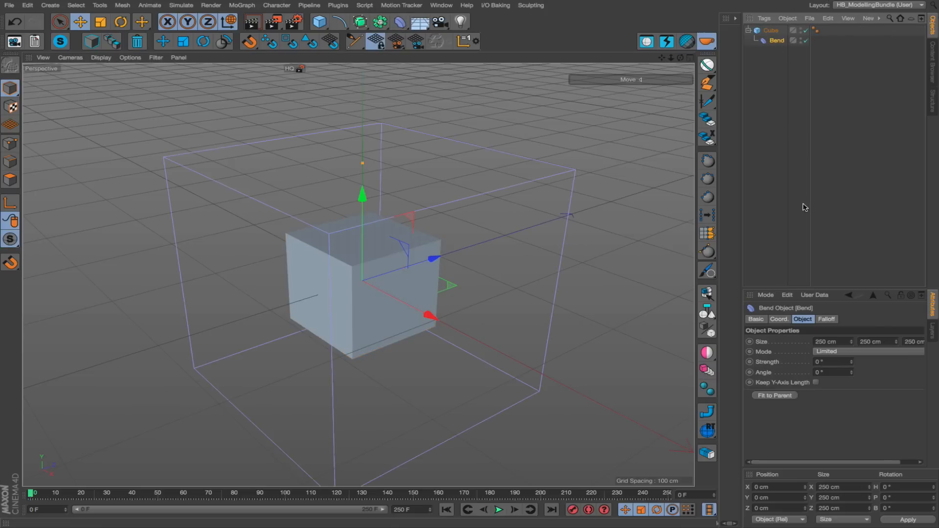
click(797, 394)
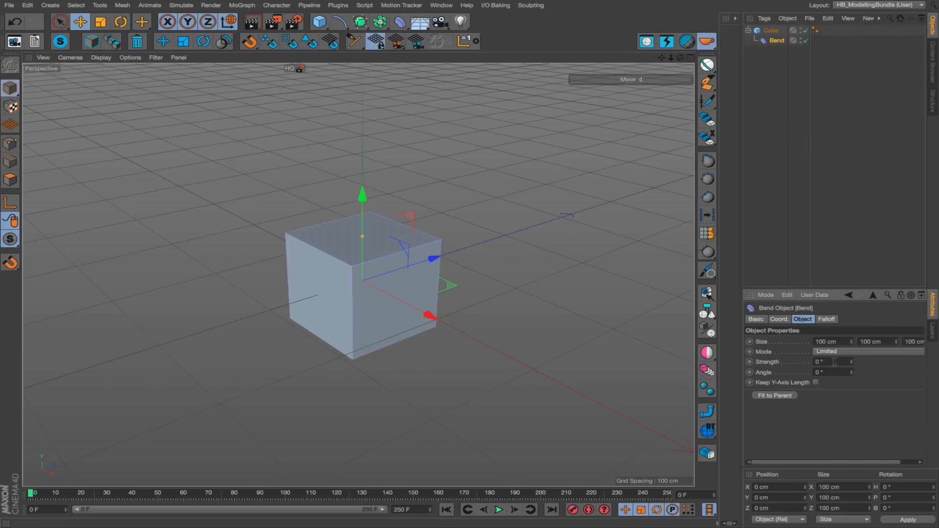
Set the Bend's strength to 63° and convert the Cube to an editable polygon object.
drag(851, 363, 851, 330)
alt+drag(397, 266, 481, 254)
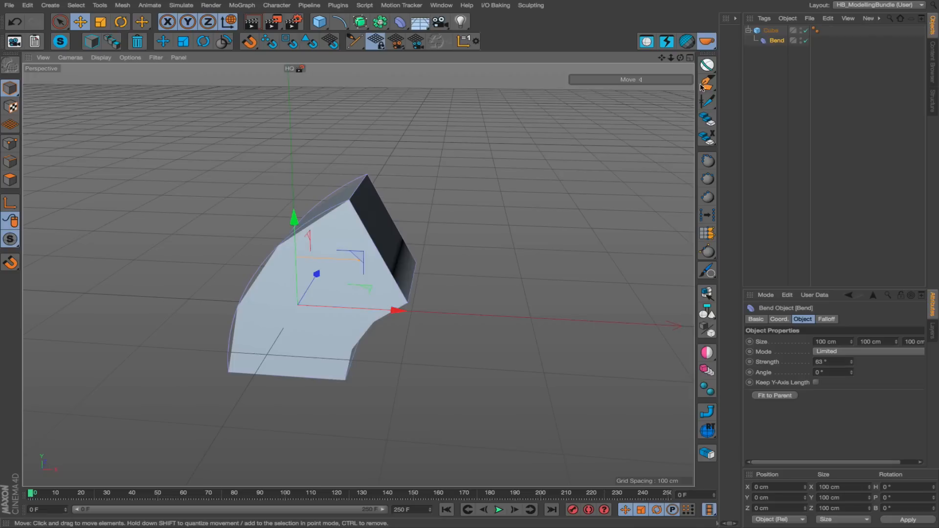
click(767, 31)
key(c)
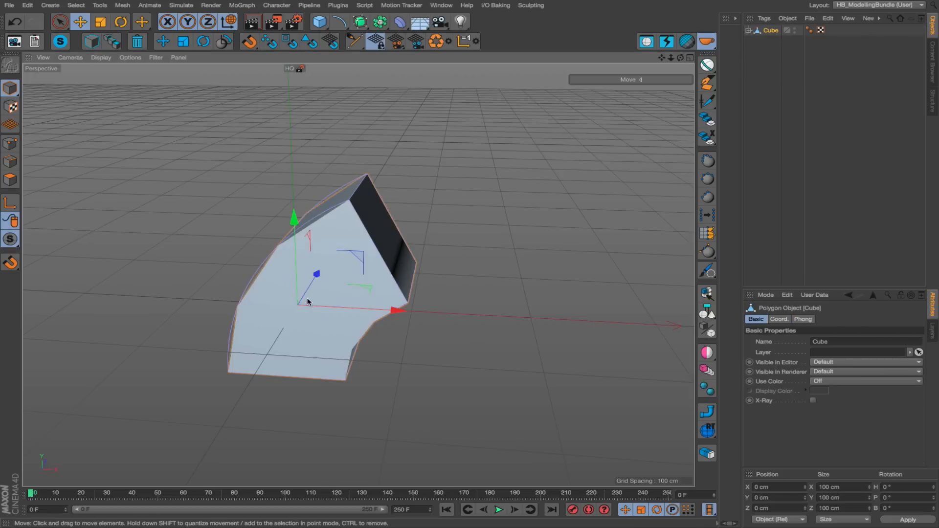
Try the delete script on the Cube together with its Bend, undo it, try deleting only the Bend child, and undo that too.
alt+middle_drag(315, 293, 350, 276)
alt+drag(373, 269, 406, 239)
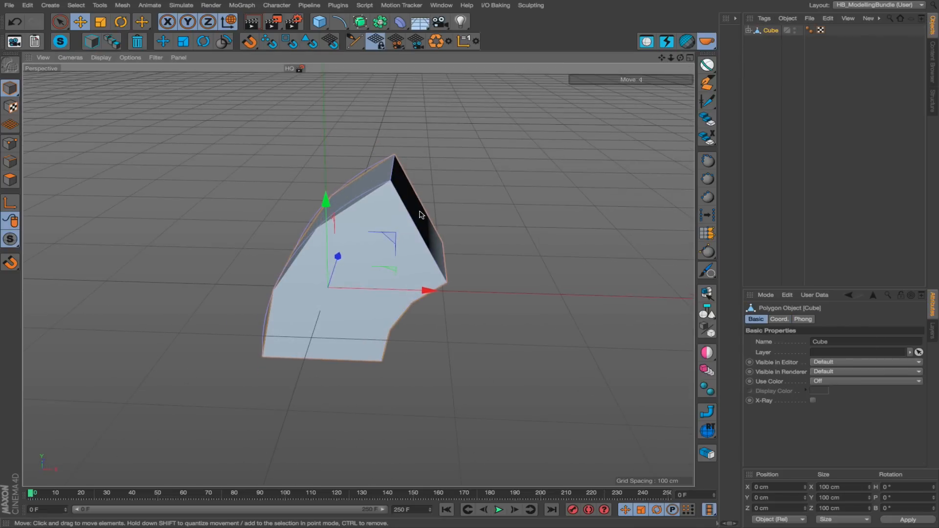
click(138, 42)
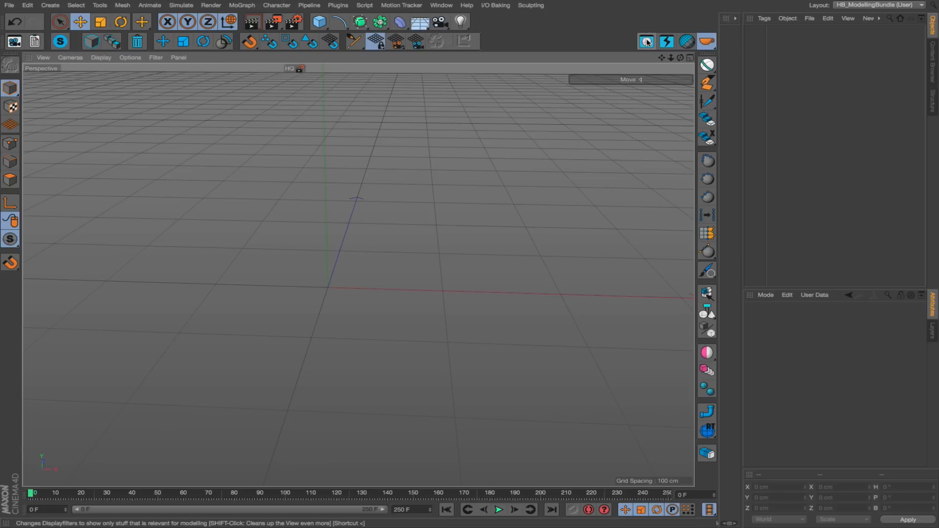
key(ctrl+z)
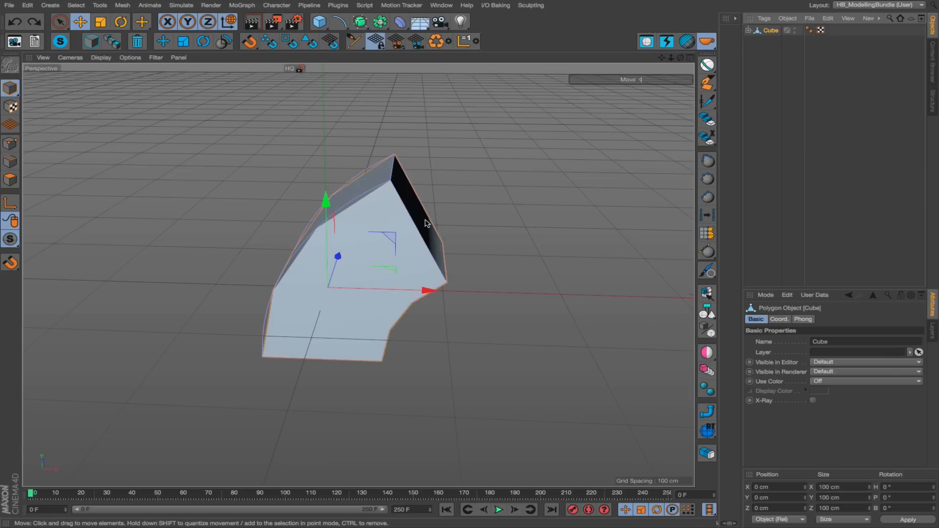
key(ctrl+z)
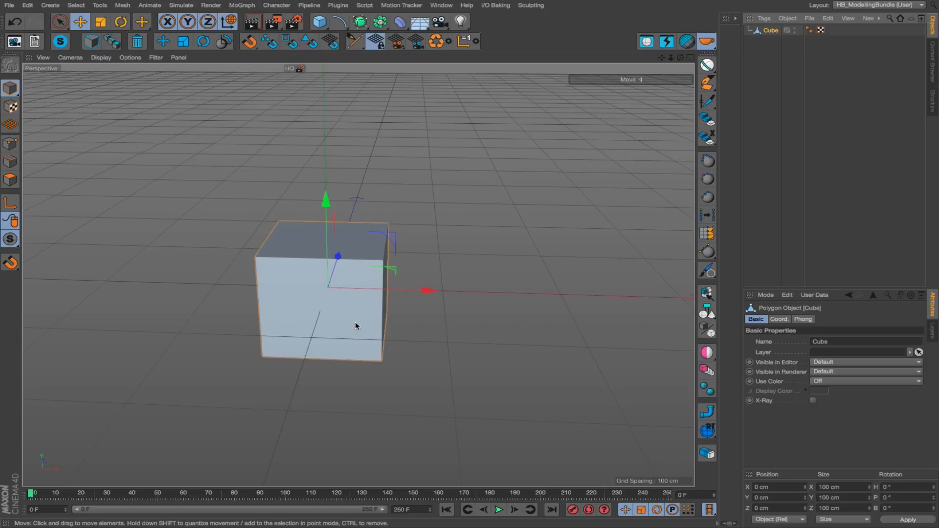
key(ctrl+z)
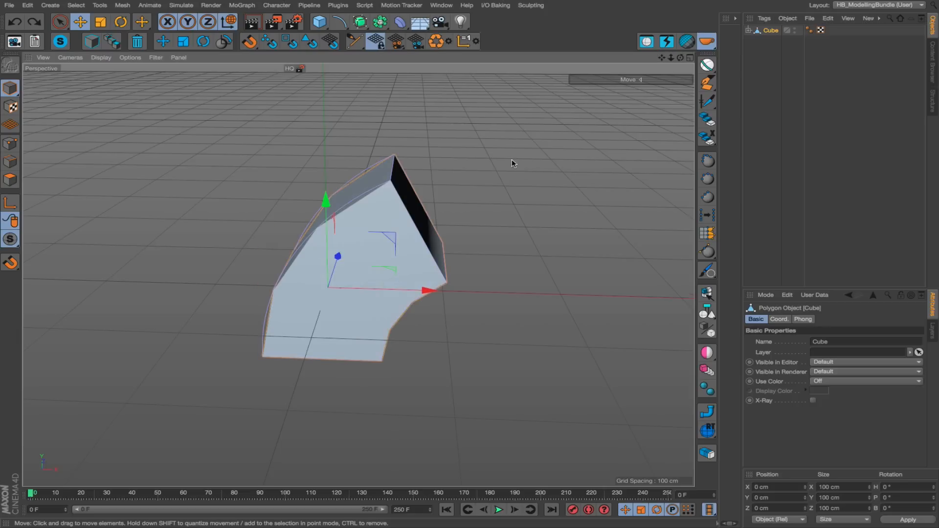
Make three copies of the bent Cube and spread them apart around the original.
ctrl+drag(768, 32, 770, 69)
drag(538, 243, 734, 125)
click(414, 265)
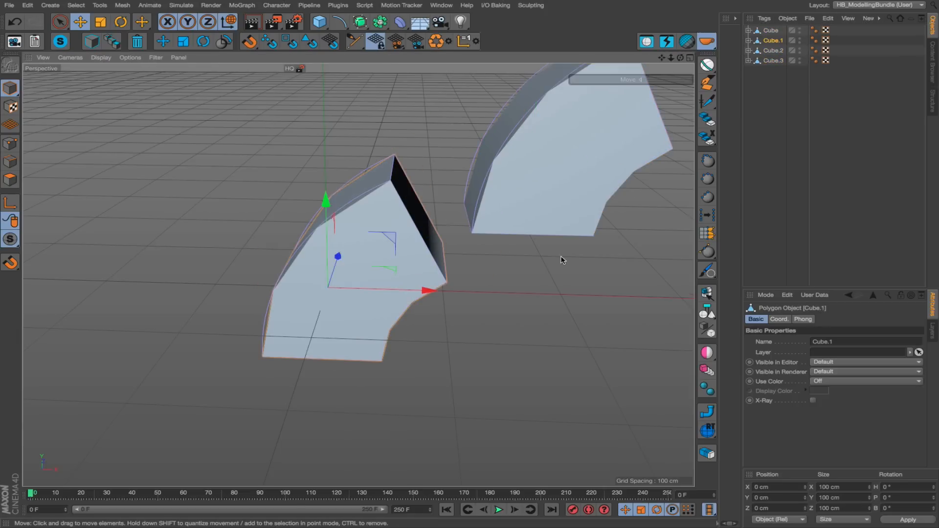
drag(562, 257, 274, 177)
scroll(374, 268, down, 2)
click(379, 274)
drag(379, 275, 480, 438)
Select all four bent cubes and delete only their Bend children with the delete script.
key(ctrl+a)
scroll(354, 226, down, 3)
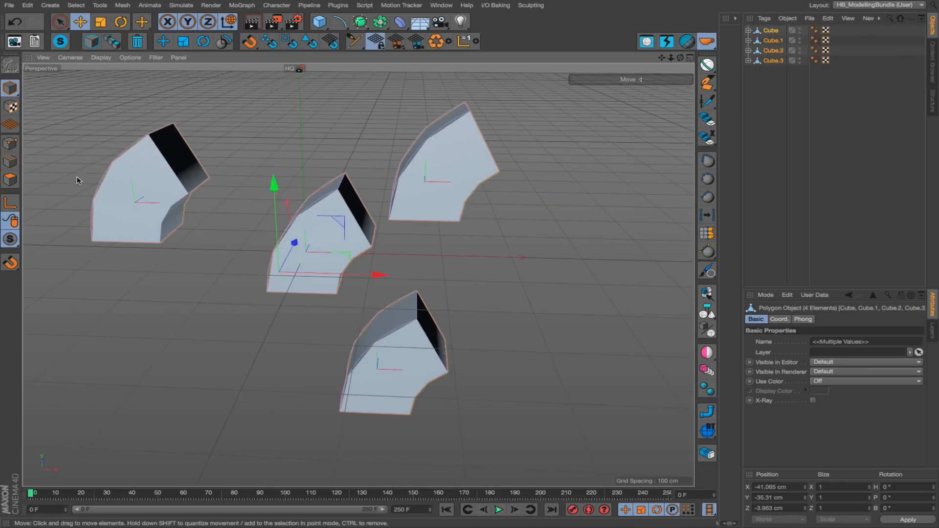
click(137, 43)
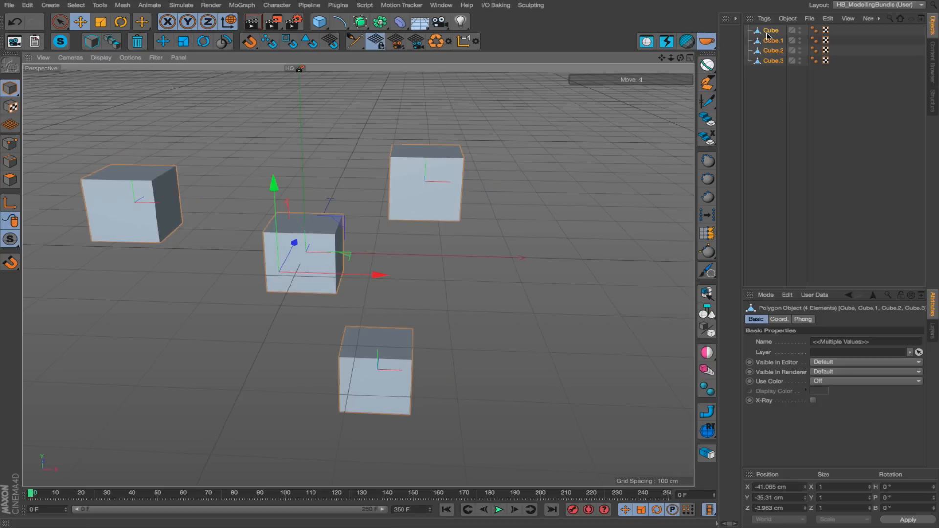
alt+drag(428, 194, 415, 198)
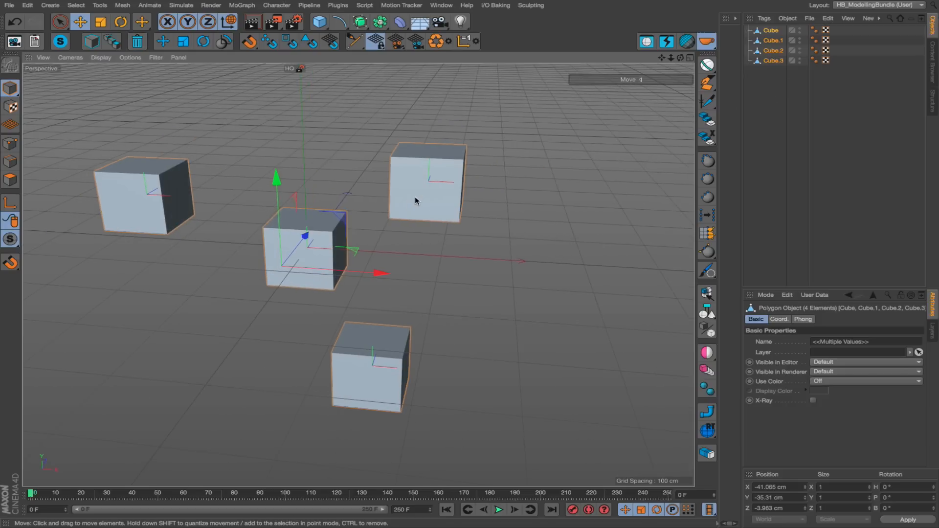
Place each of the four cubes under its own Subdivision Surface generator.
click(360, 21)
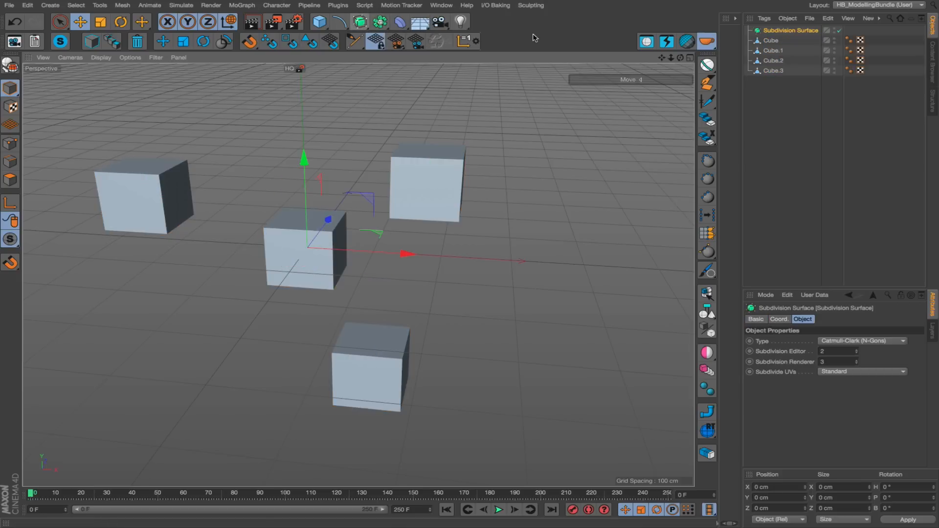
drag(769, 40, 778, 31)
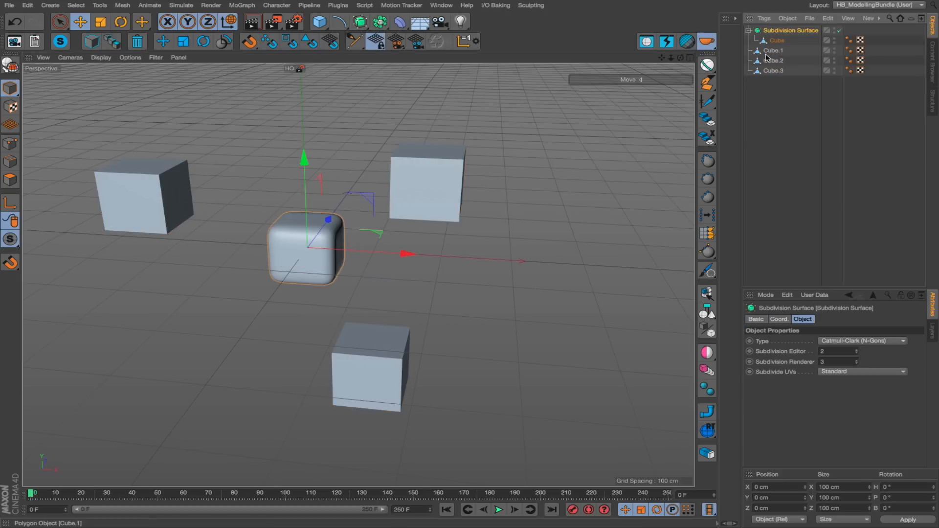
click(770, 50)
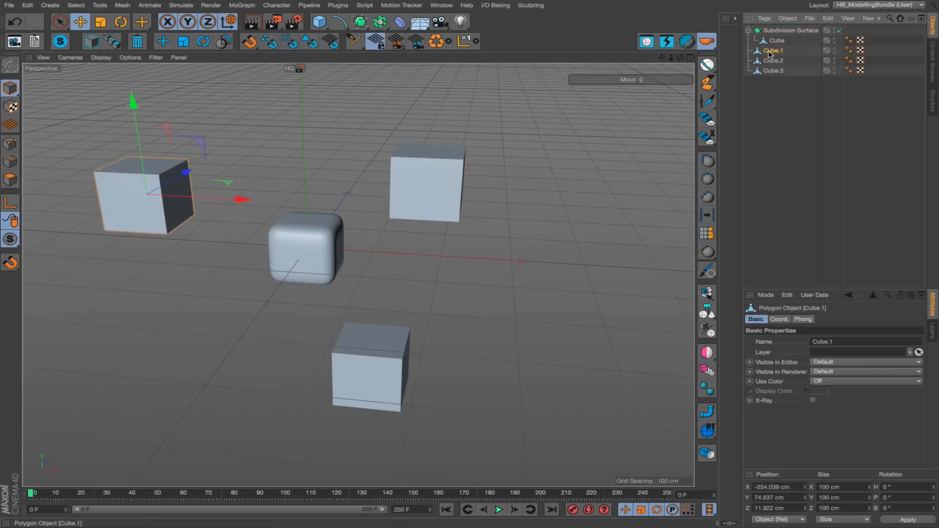
alt+click(360, 22)
click(773, 71)
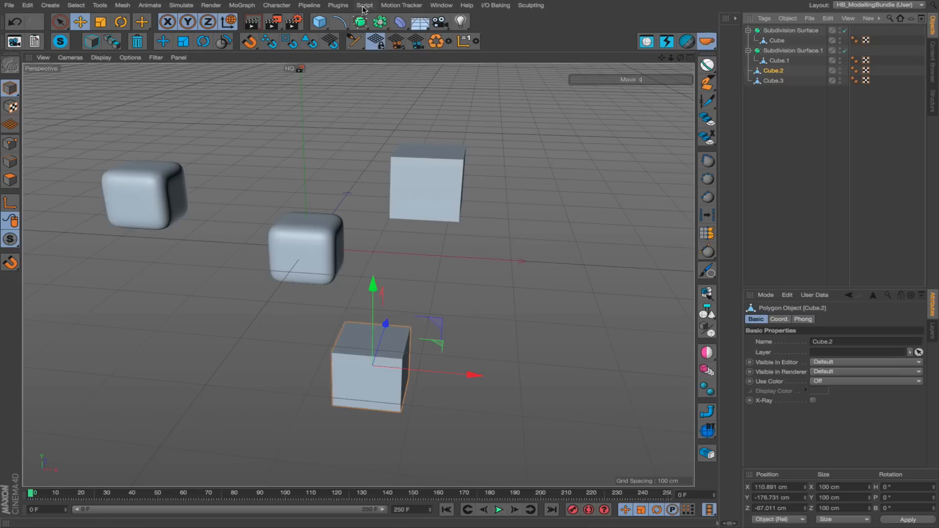
alt+click(360, 22)
click(774, 90)
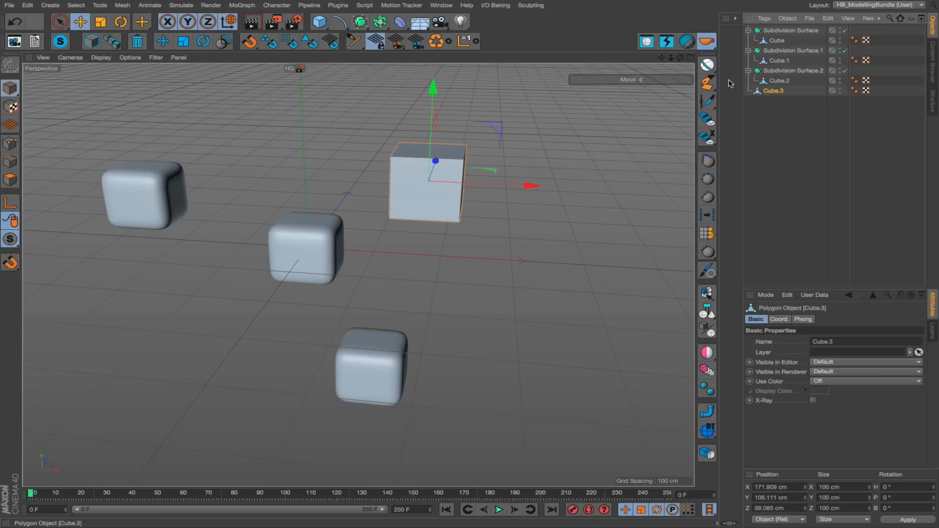
alt+click(360, 21)
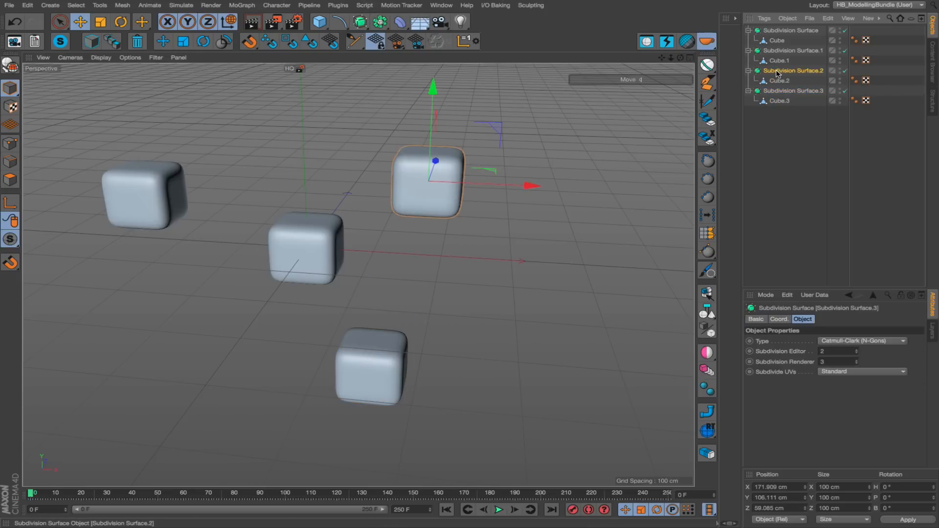
Select all four Subdivision Surfaces and delete them without their child cubes using the delete script.
click(774, 71)
click(775, 90)
ctrl+click(774, 70)
ctrl+click(774, 51)
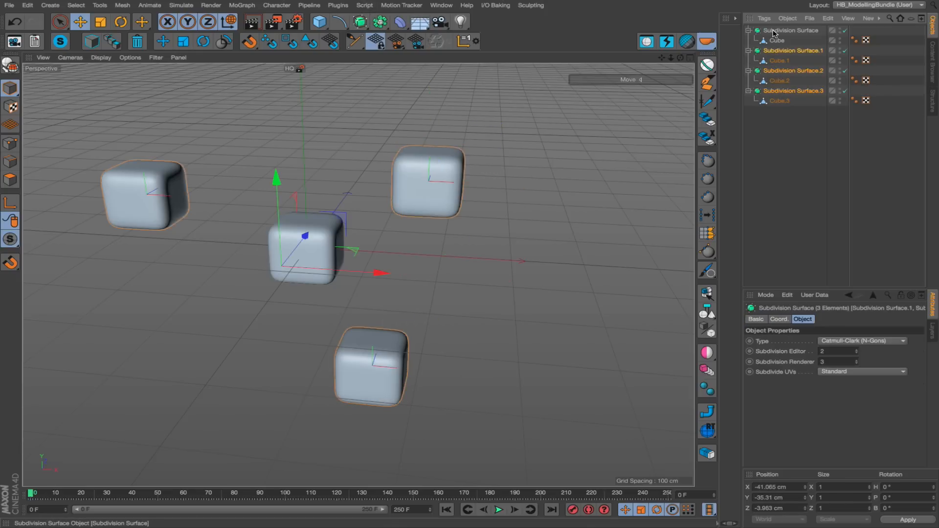
ctrl+click(775, 30)
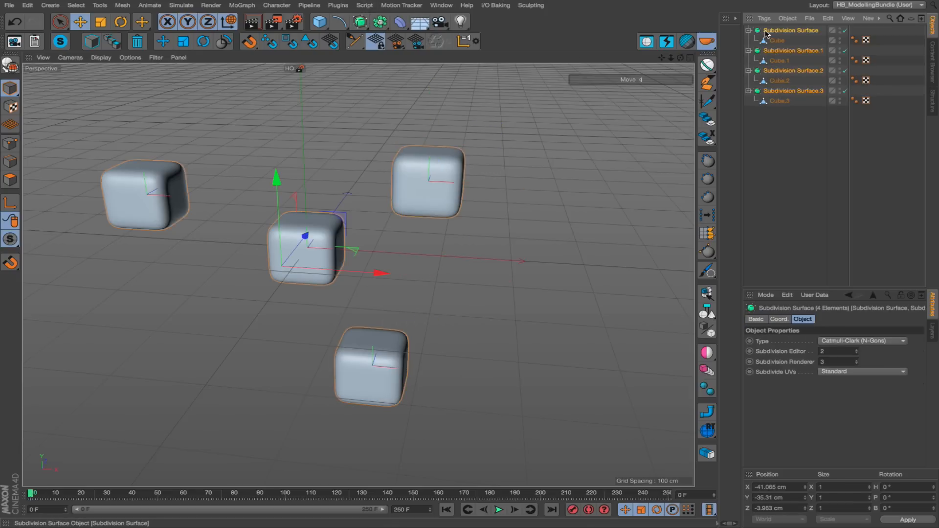
ctrl+click(138, 43)
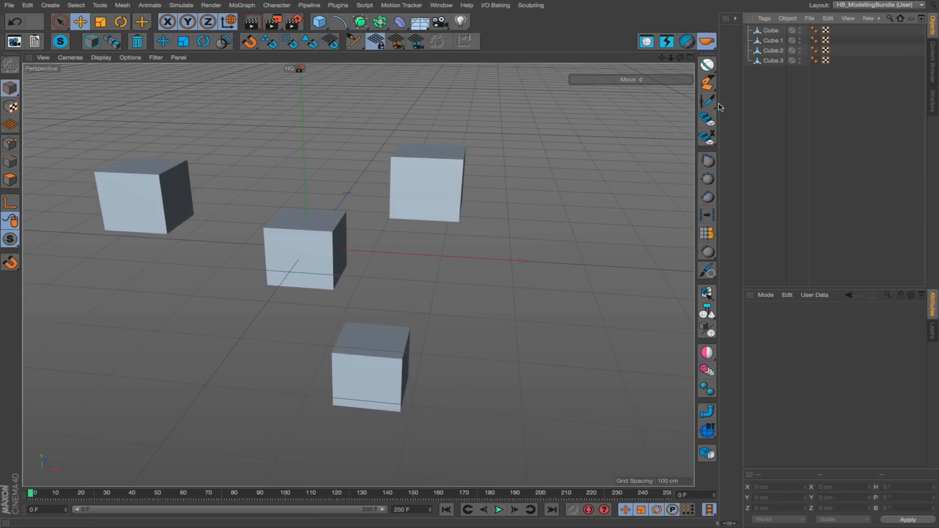
alt+middle_drag(421, 204, 485, 181)
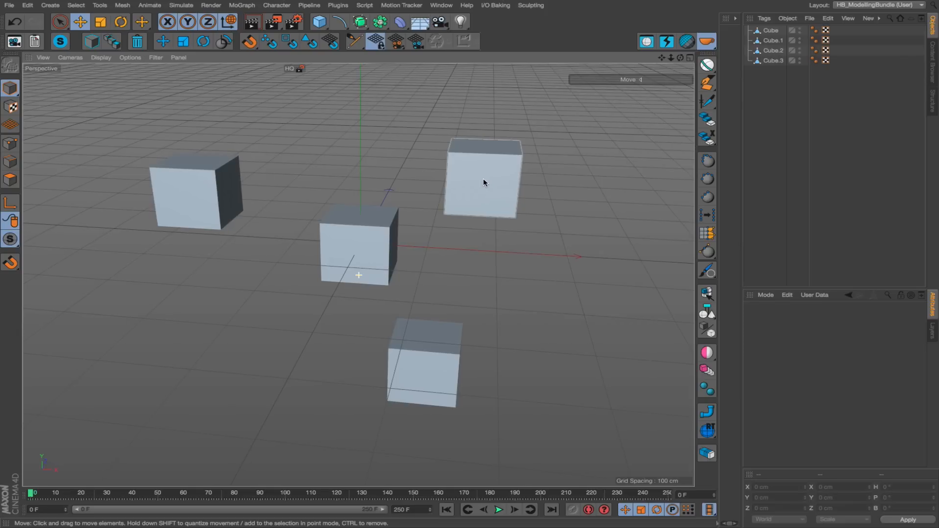
Select the original Cube in the middle, and cycle its component modes with the mode toggle to edge mode.
click(380, 251)
alt+right_drag(380, 251, 437, 239)
key(Return)
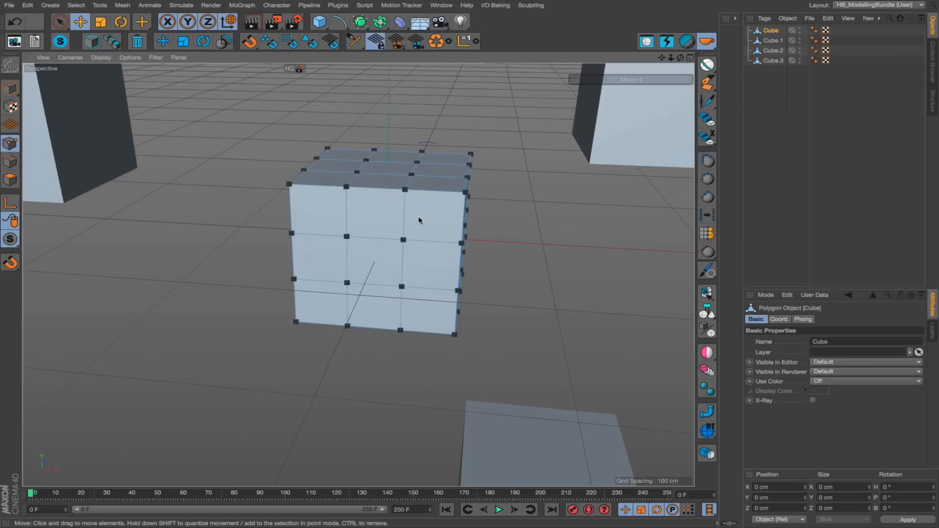
key(Return)
key(Return)
key(Return)
key(Return)
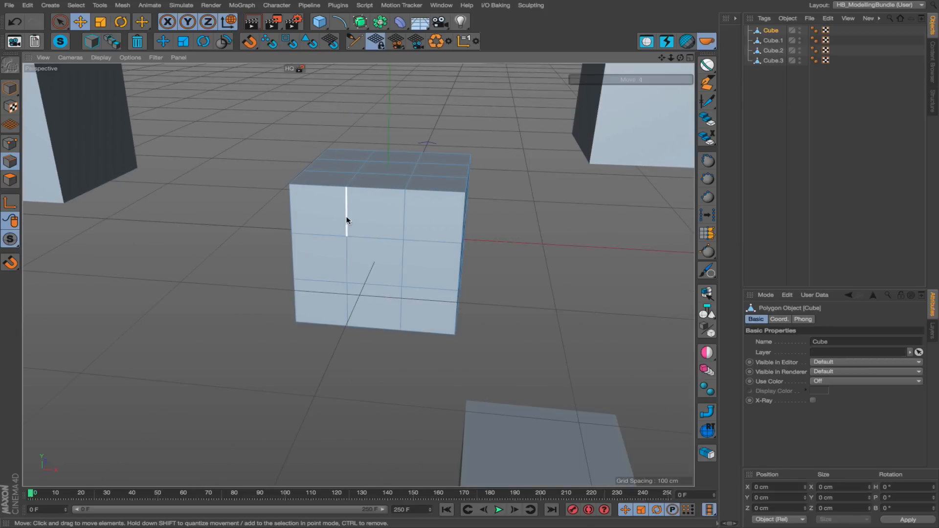
Delete the vertical edge loop nearest the Cube's left side with the delete script, and check the remaining pieces in point mode.
double_click(346, 204)
mouse_move(346, 202)
alt+mouse_down()
mouse_move(505, 185)
mouse_move(348, 201)
alt+mouse_up()
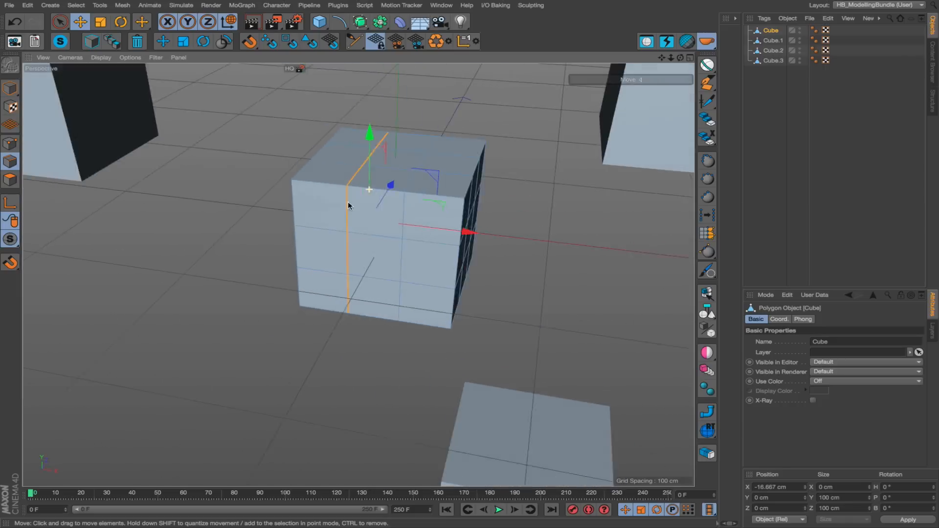
alt+right_drag(348, 201, 292, 214)
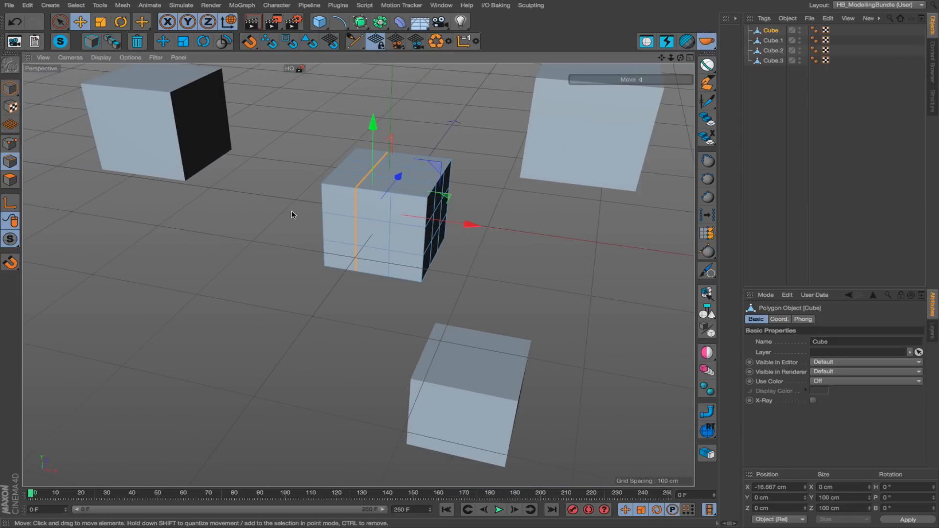
click(138, 42)
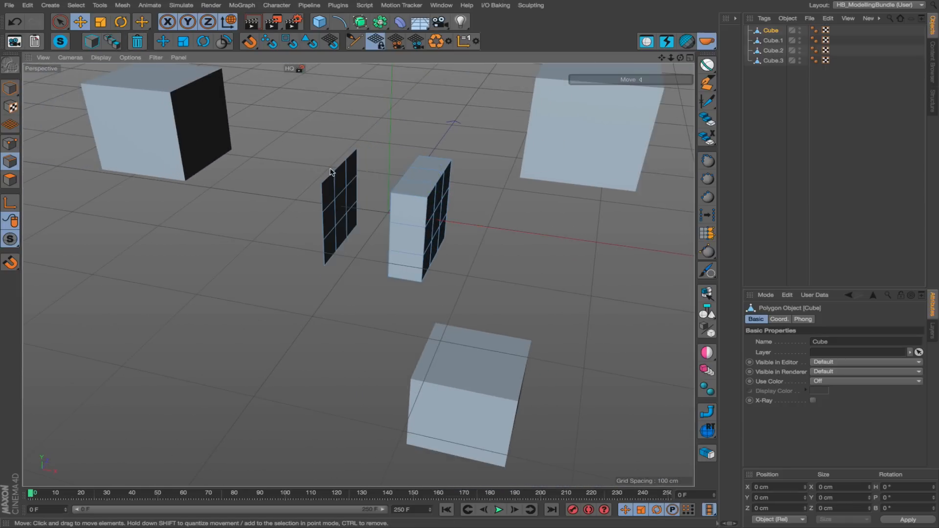
mouse_move(347, 194)
alt+mouse_down()
mouse_move(422, 188)
mouse_move(338, 195)
alt+mouse_up()
alt+right_drag(337, 194, 383, 183)
key(Return)
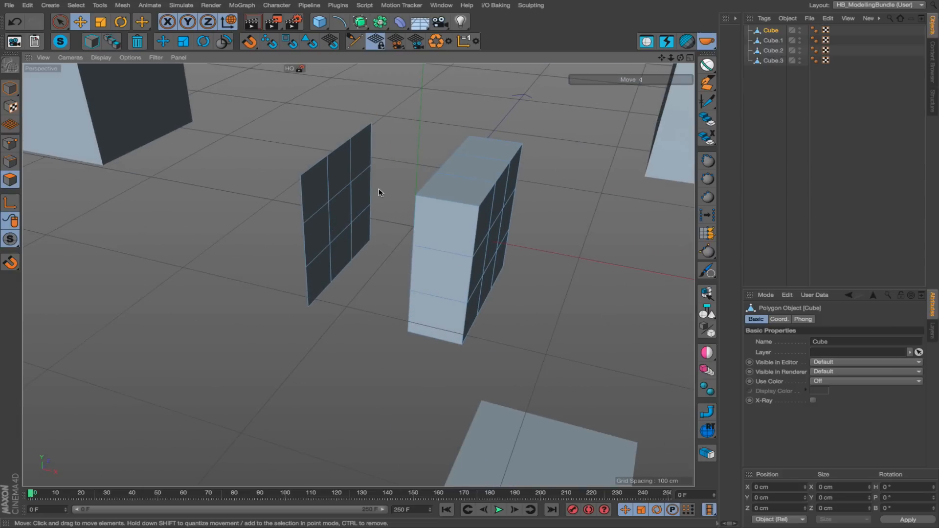
click(10, 143)
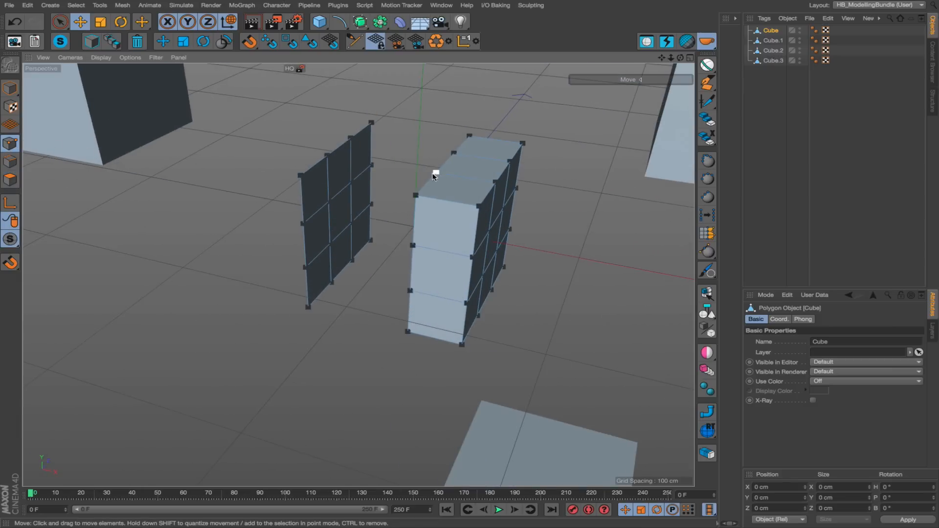
Undo the deletion of the Cube's vertical edge loop.
alt+drag(434, 170, 343, 162)
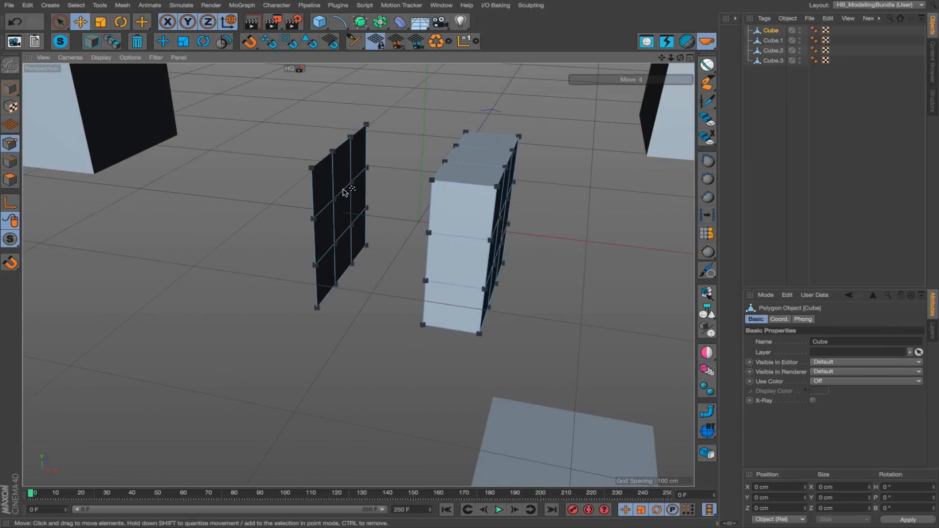
key(ctrl+z)
key(ctrl+z)
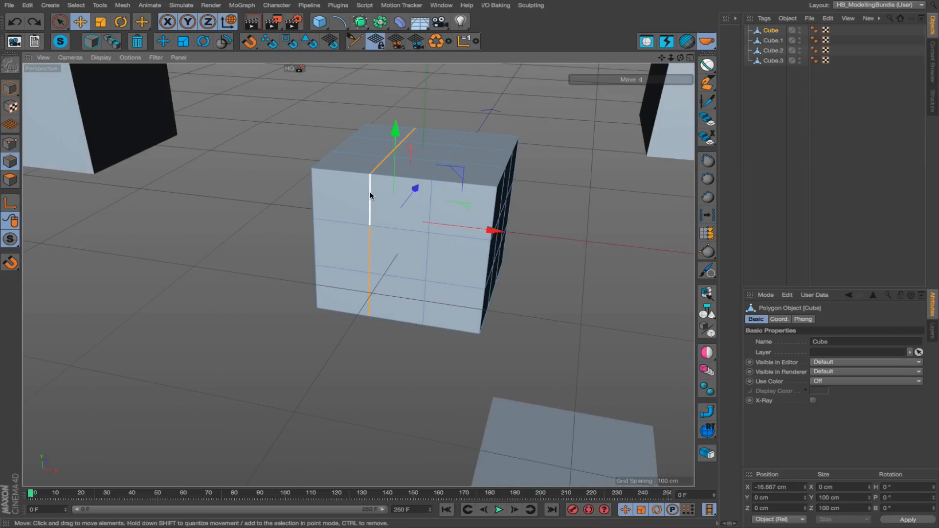
Delete all geometry connected to the selected edge loop with the delete script, and undo that deletion.
click(138, 43)
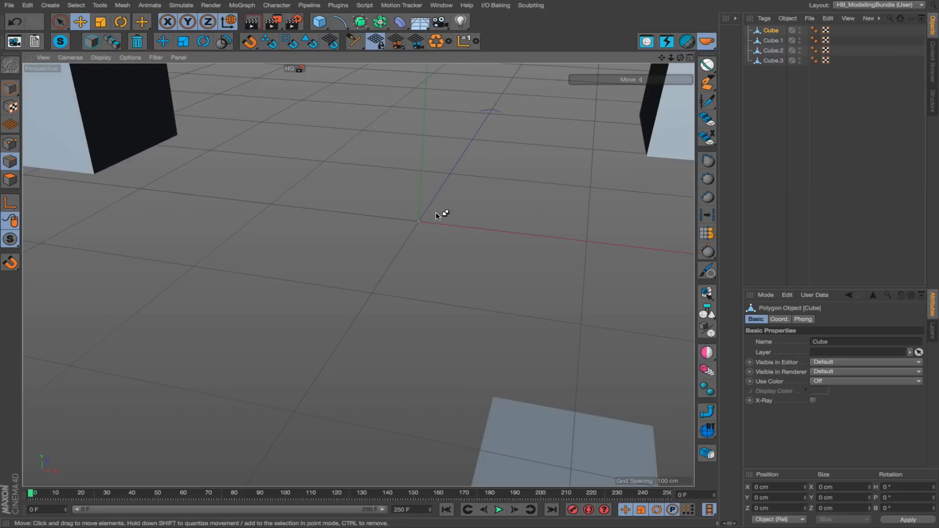
key(ctrl+z)
In polygon mode, select all polygons of the Cube and duplicate them within the same object to X about 198 cm, Z about 43 cm.
alt+right_drag(427, 218, 374, 219)
alt+middle_drag(374, 218, 331, 218)
key(Return)
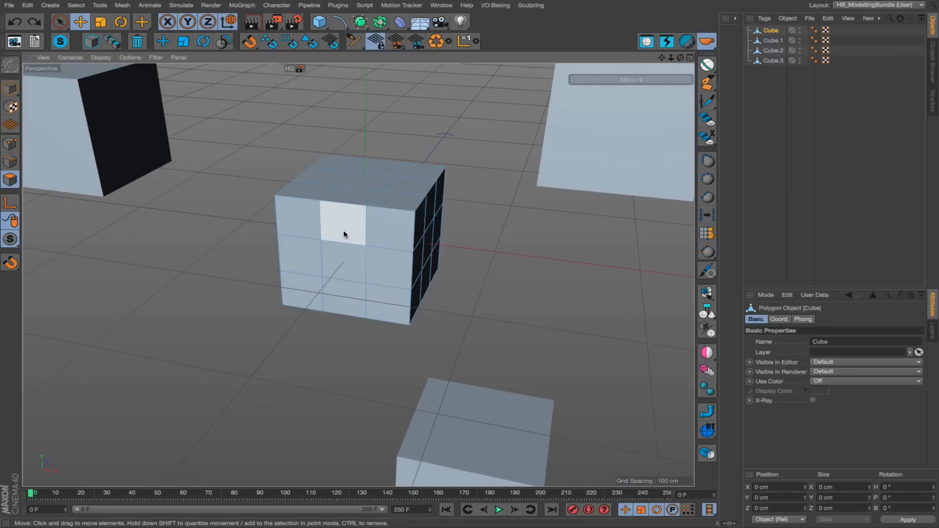
click(344, 230)
key(ctrl+a)
alt+right_drag(405, 259, 371, 266)
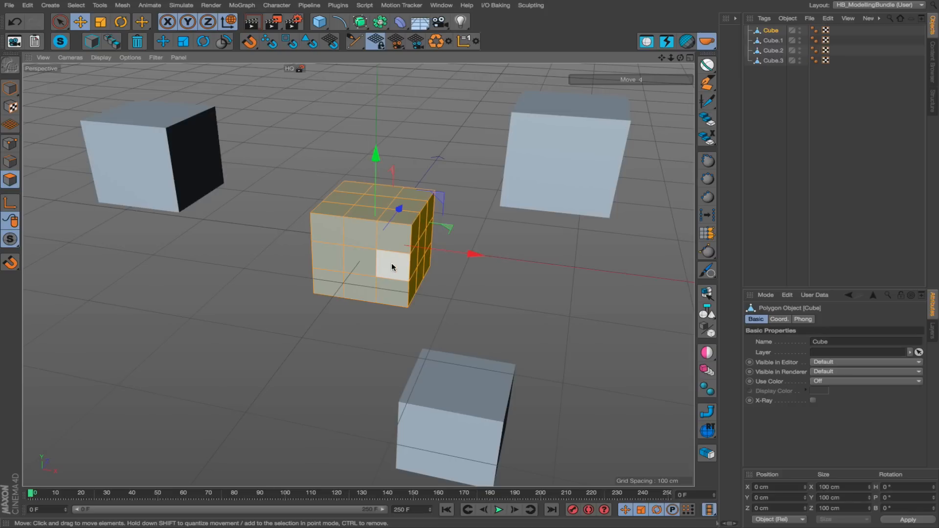
ctrl+drag(393, 266, 584, 296)
alt+middle_drag(560, 288, 473, 287)
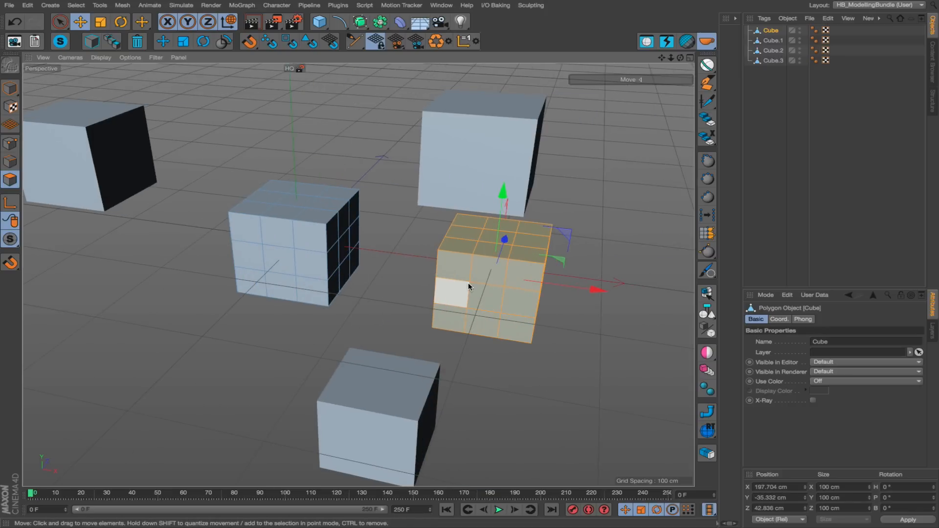
Return to model mode and delete the objects Cube.1, Cube.2 and Cube.3.
key(Return)
drag(772, 96, 768, 42)
key(Delete)
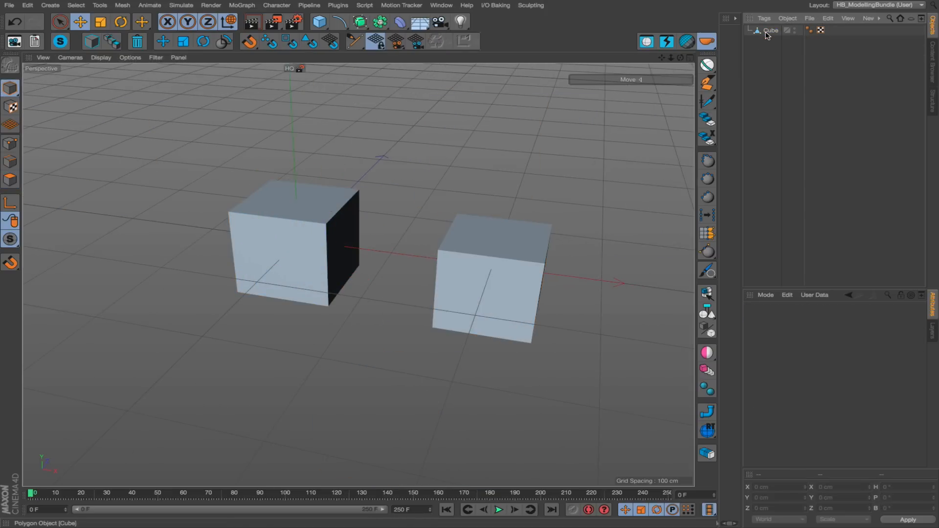
Select one front polygon on the Cube's original shell at the origin, and delete that whole connected shell with the delete script.
click(771, 30)
key(Return)
alt+right_drag(470, 271, 521, 231)
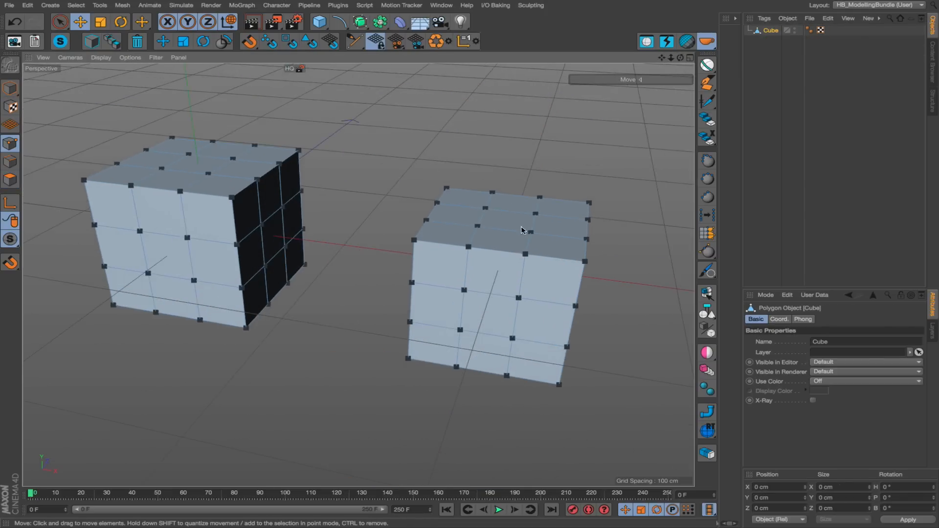
key(Return)
key(Return)
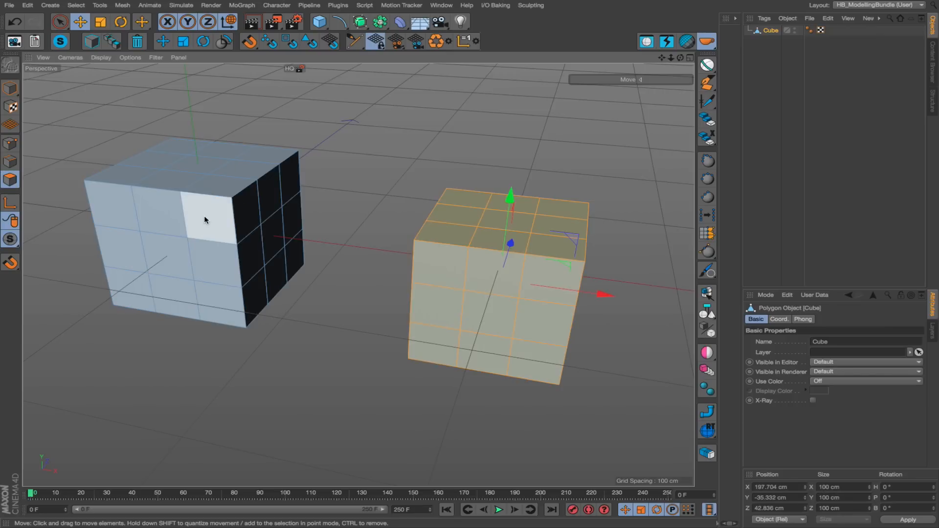
click(204, 216)
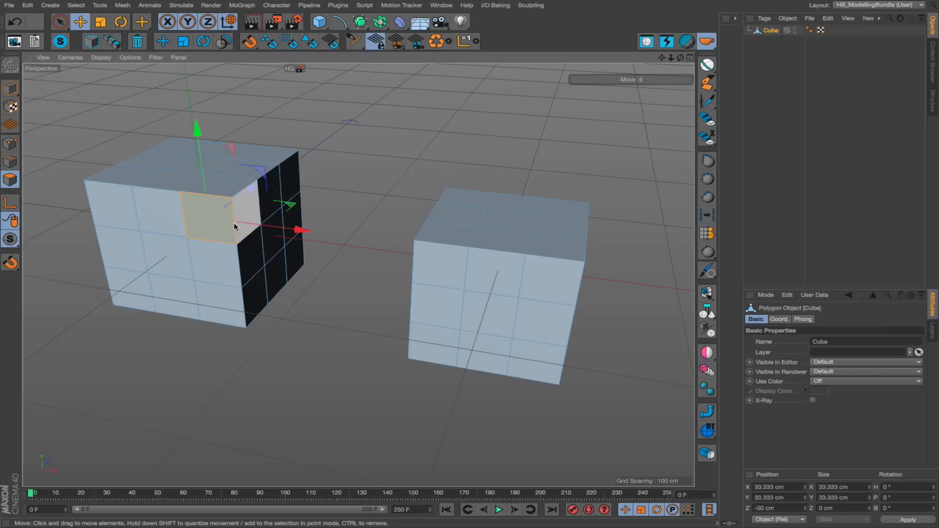
alt+middle_drag(214, 190, 273, 195)
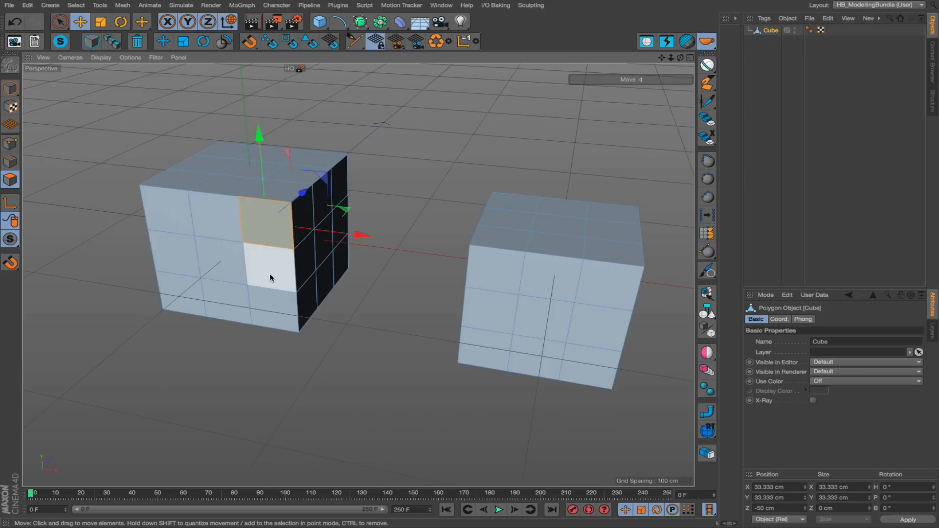
click(137, 43)
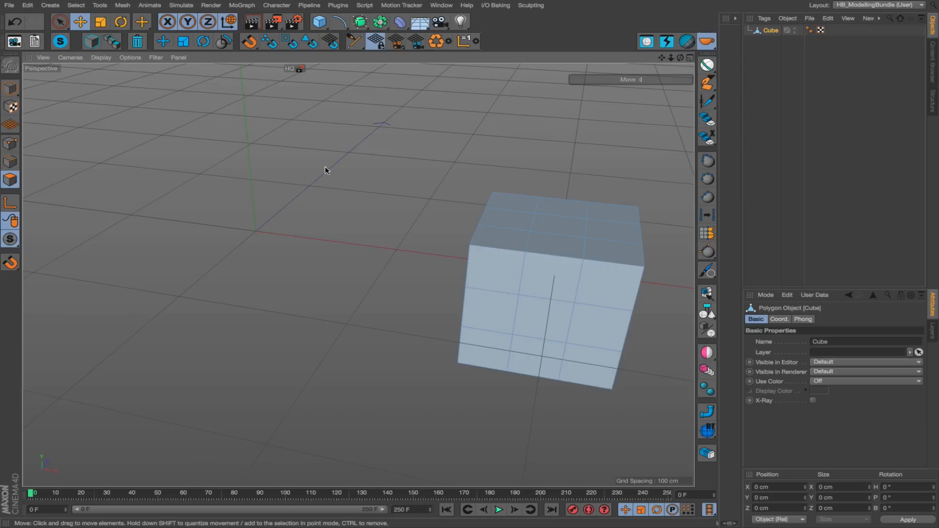
In polygon mode, select all polygons of the remaining shell and duplicate them along the X axis to about -14 cm.
click(492, 259)
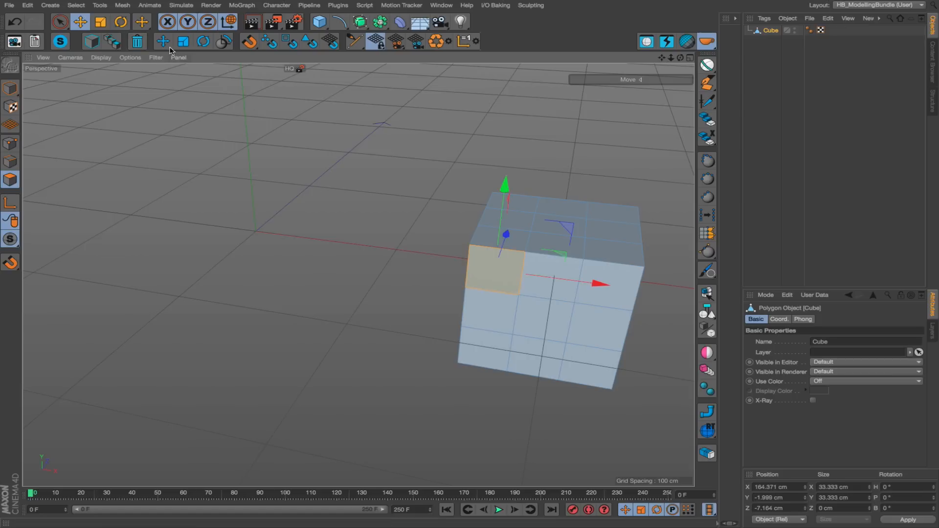
alt+right_drag(534, 314, 517, 315)
key(Return)
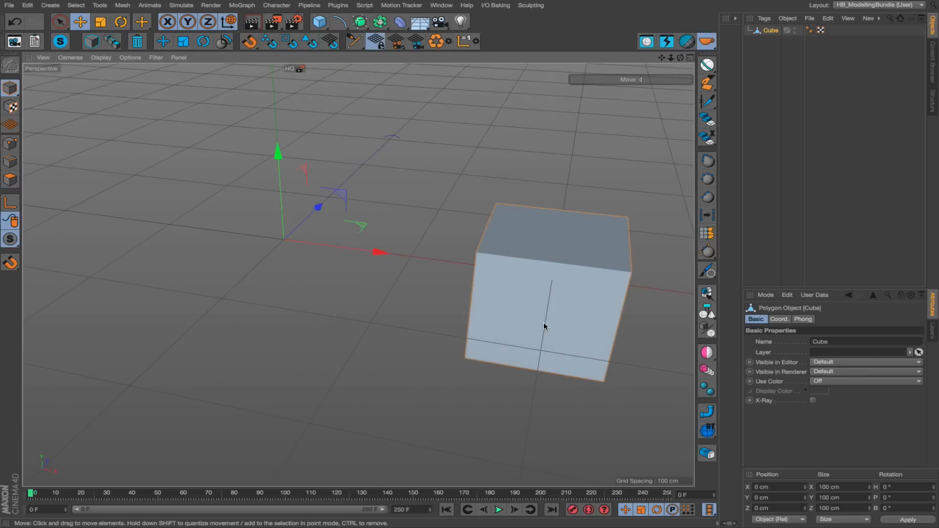
key(Return)
key(Return)
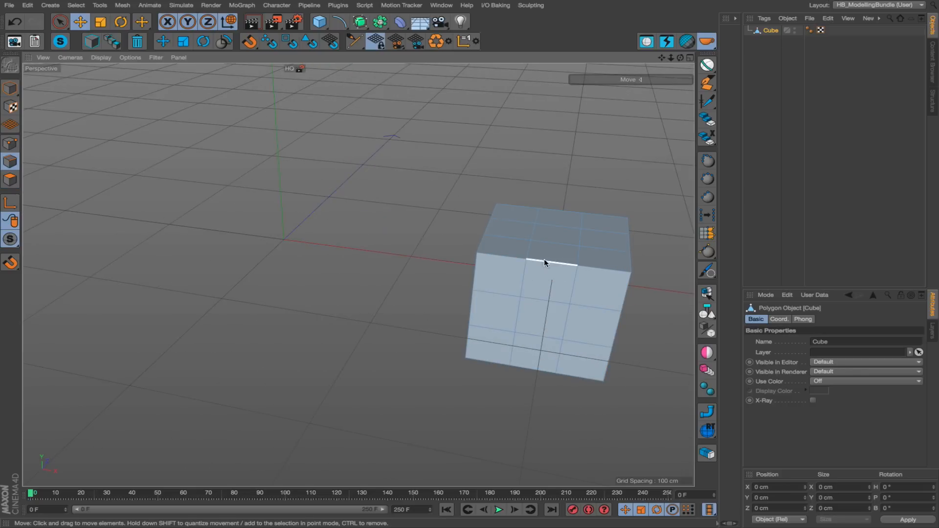
alt+middle_drag(544, 259, 391, 276)
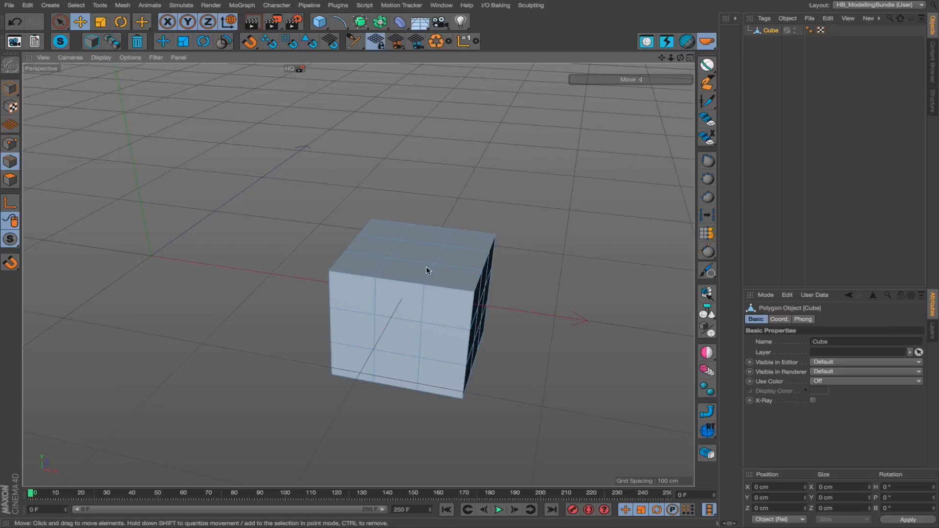
key(Return)
key(ctrl+a)
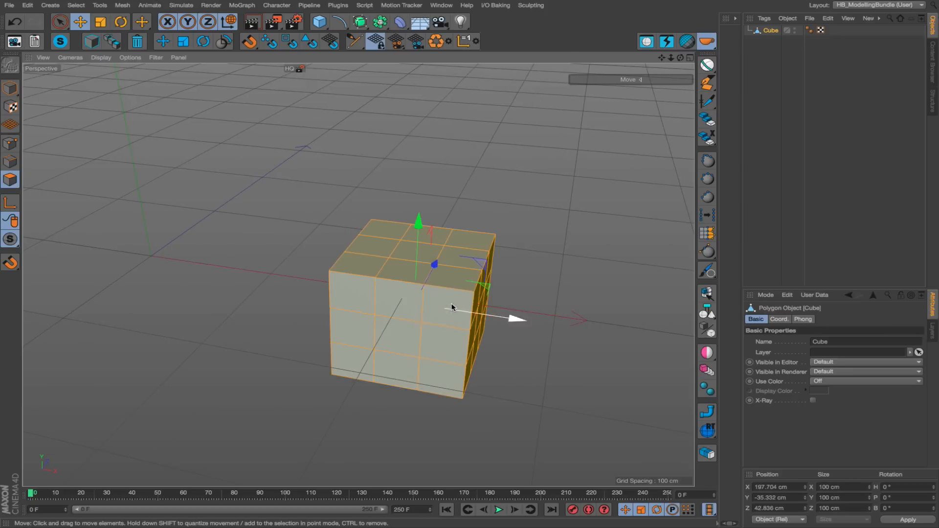
mouse_move(450, 309)
alt+mouse_down()
mouse_move(465, 321)
mouse_move(408, 324)
mouse_move(436, 310)
alt+mouse_up()
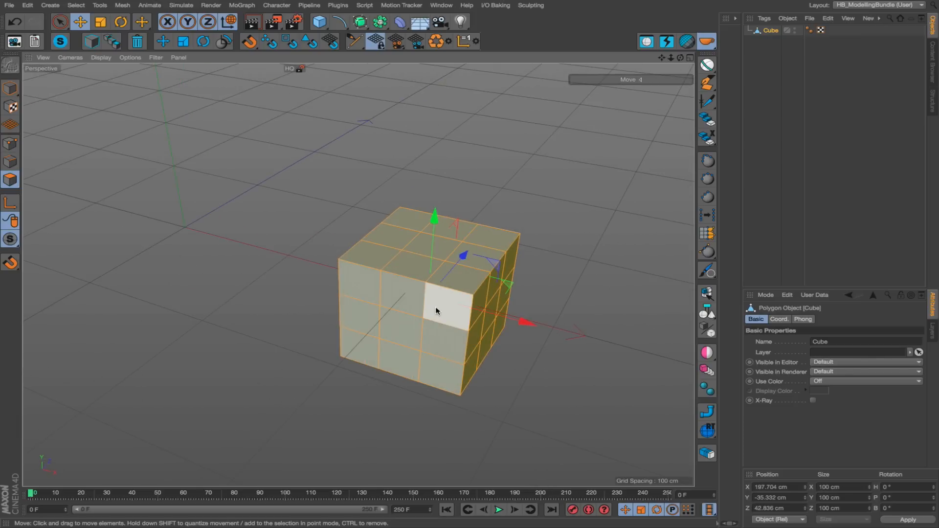
ctrl+drag(500, 314, 339, 260)
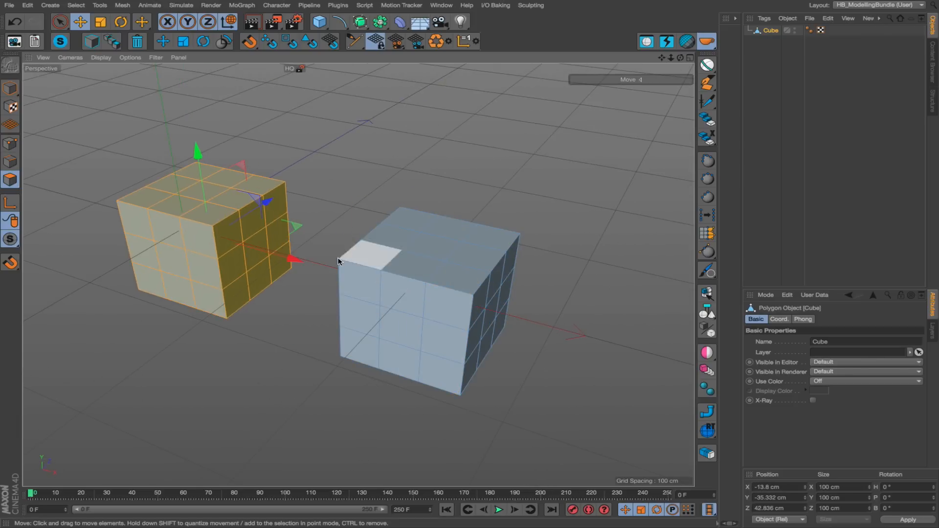
Duplicate the selected shell twice more behind the first two, placing the last copy at X about 259 cm, Z about 230 cm.
ctrl+drag(254, 316, 340, 230)
ctrl+drag(287, 257, 515, 328)
alt+right_drag(515, 328, 451, 282)
alt+middle_drag(451, 283, 377, 282)
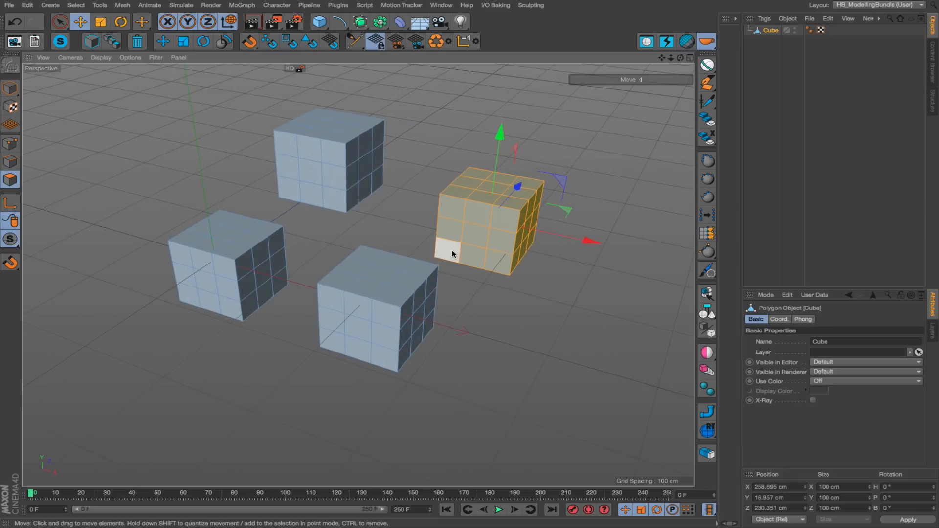
Select polygons on both rear shells and delete the two complete connected shells with the delete script.
mouse_move(500, 257)
right_down()
mouse_move(239, 120)
mouse_move(295, 149)
mouse_move(227, 154)
mouse_move(555, 258)
right_up()
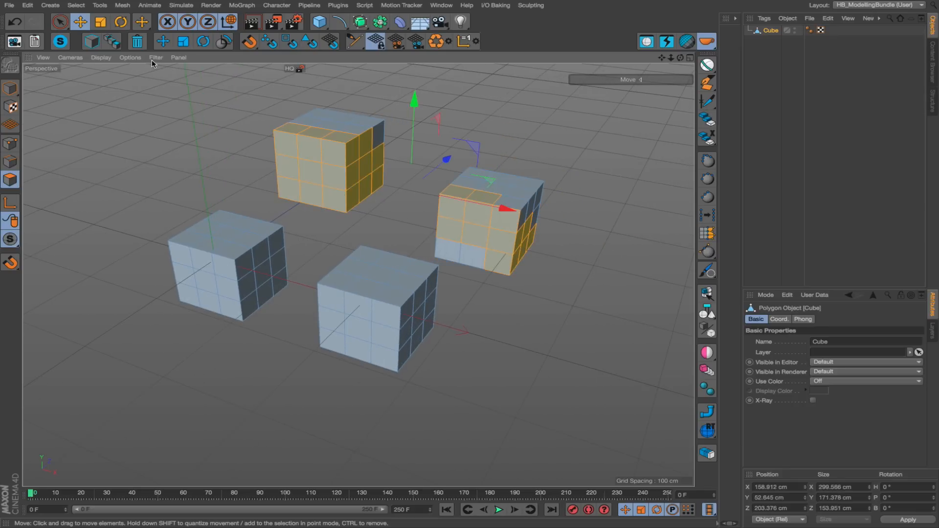
click(138, 44)
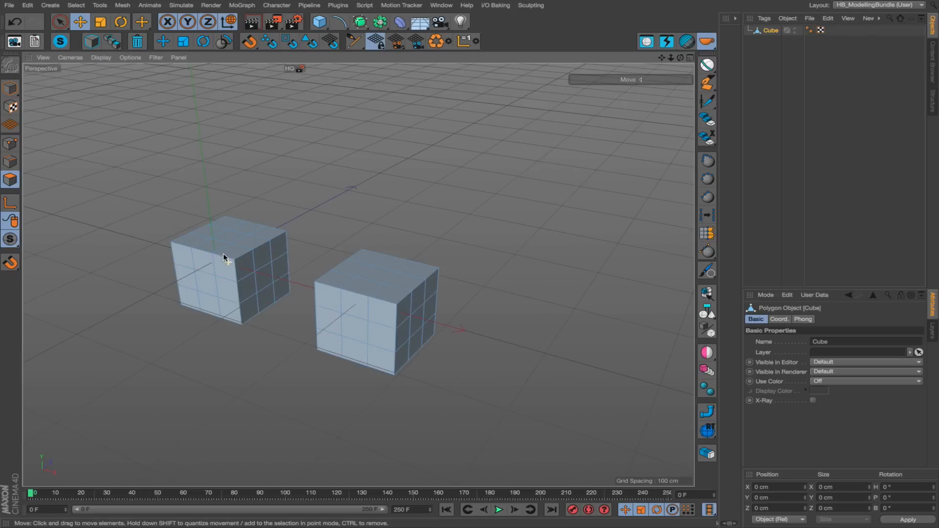
Select the top polygons of the shell nearest the origin with Phong Break Selection, and dissolve them into one polygon using the delete script.
click(218, 268)
scroll(251, 247, up, 3)
alt+right_drag(252, 248, 277, 244)
alt+middle_drag(242, 258, 309, 282)
key(4)
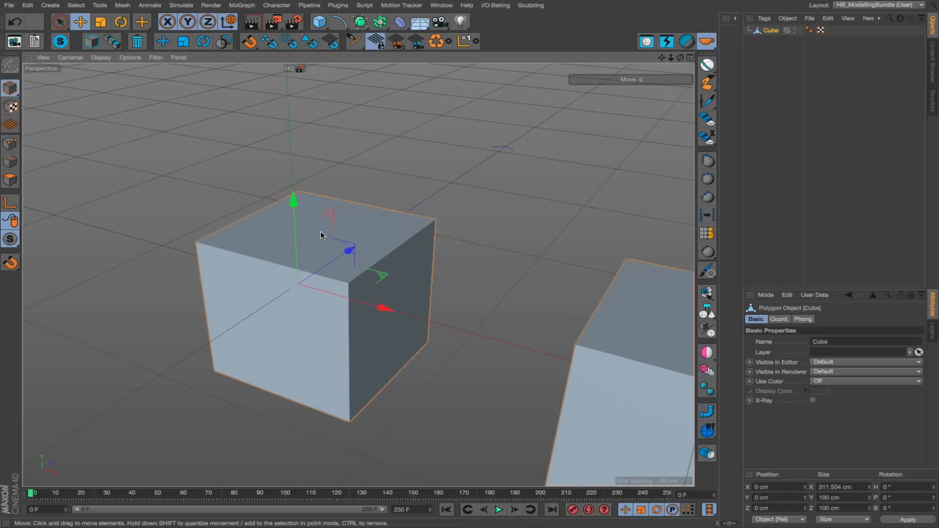
key(u)
key(n)
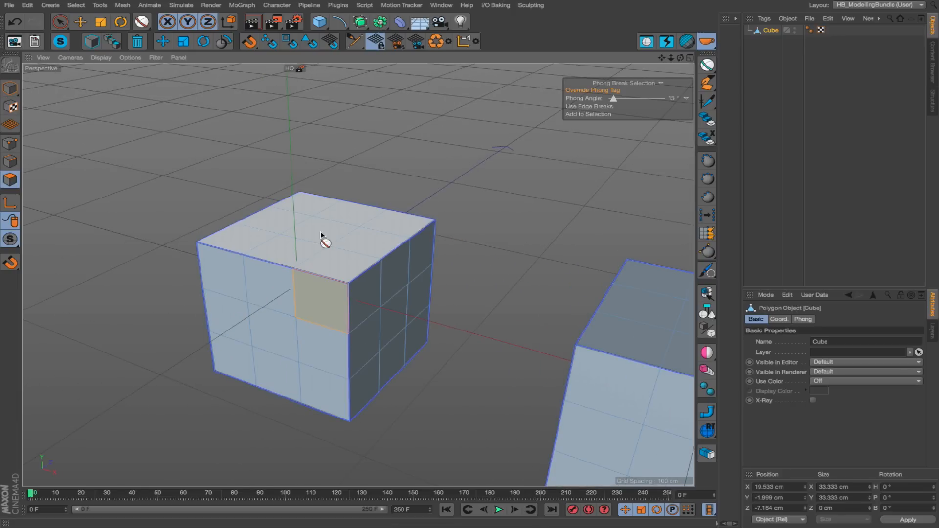
click(321, 233)
alt+drag(321, 233, 297, 244)
alt+right_drag(298, 244, 321, 234)
alt+middle_drag(321, 234, 395, 276)
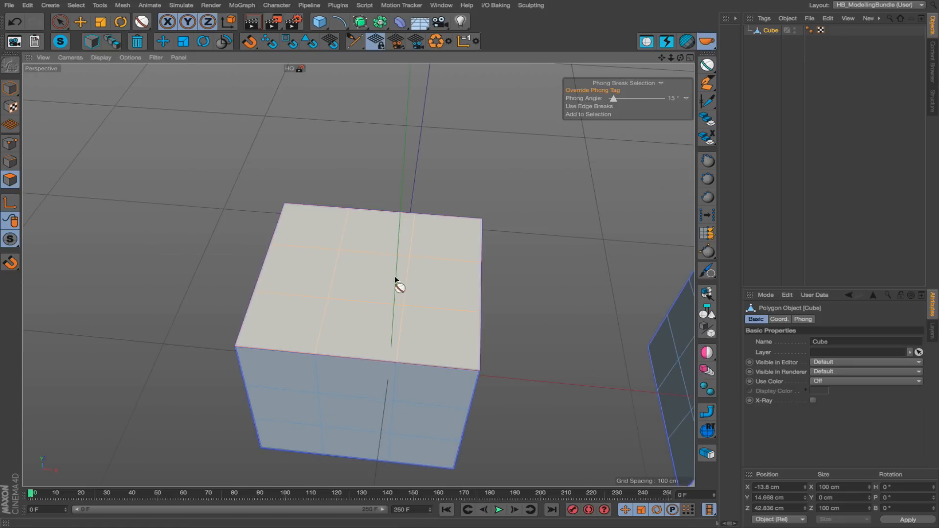
click(137, 42)
alt+drag(360, 320, 458, 289)
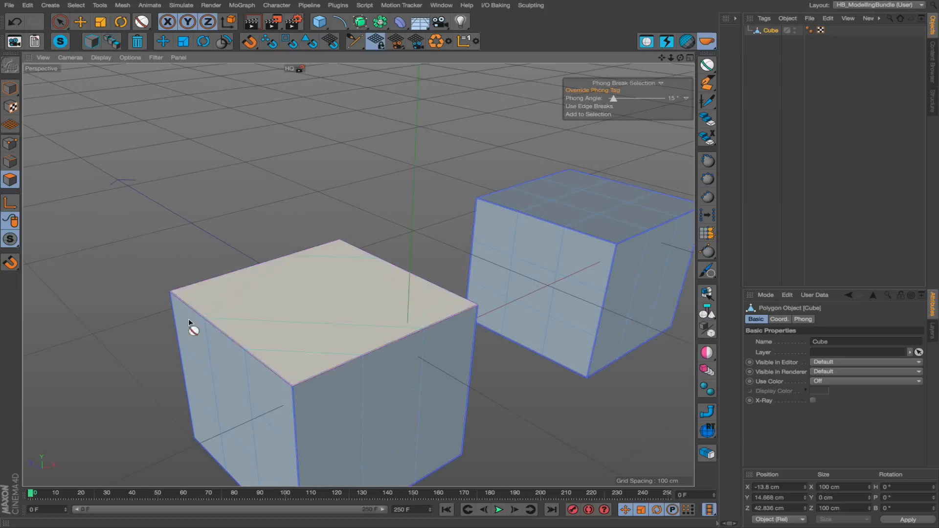
alt+drag(306, 314, 314, 380)
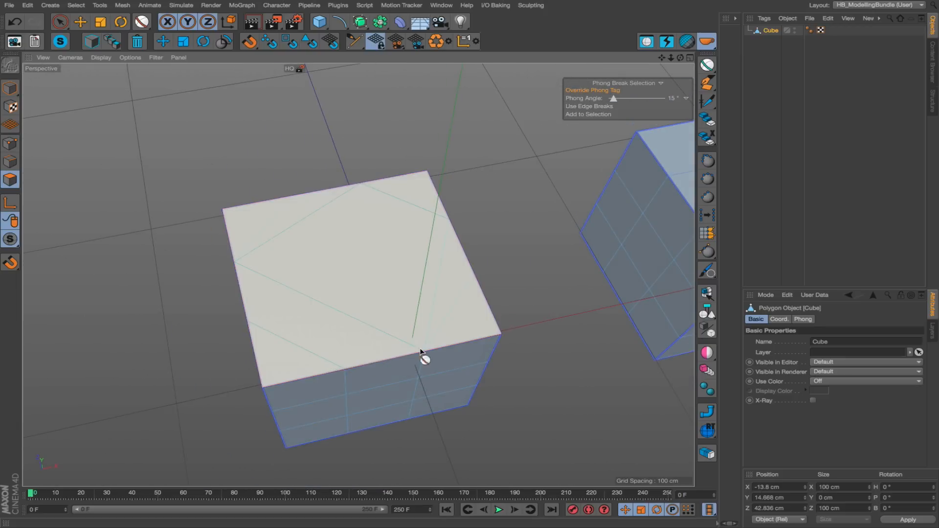
alt+drag(347, 300, 320, 242)
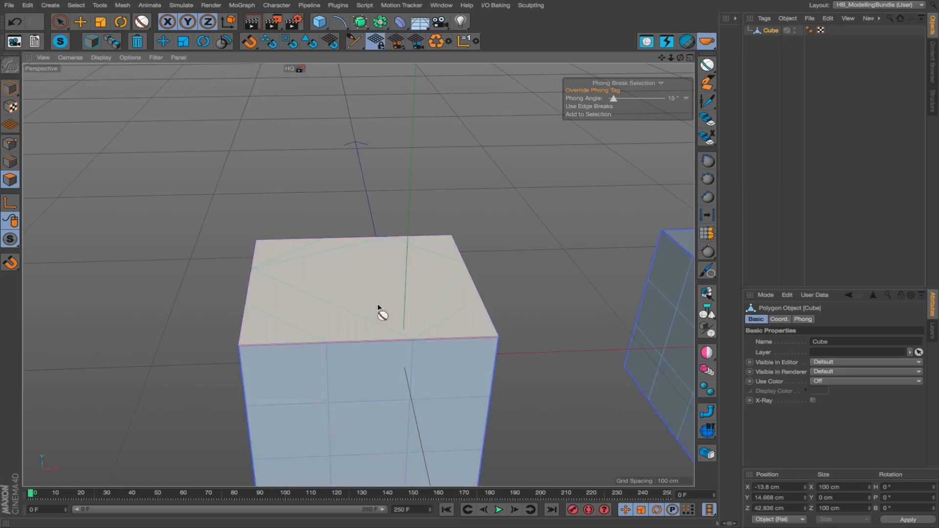
On the shell farther along X, select the first vertical edge loop with Path Selection and dissolve it using the delete script.
alt+middle_drag(485, 325, 29, 254)
key(u)
key(m)
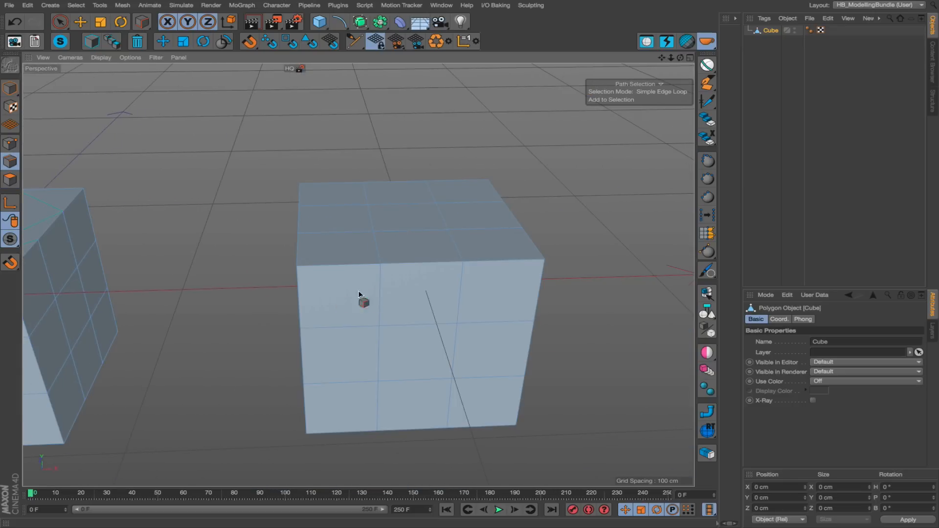
click(379, 290)
alt+drag(447, 260, 313, 161)
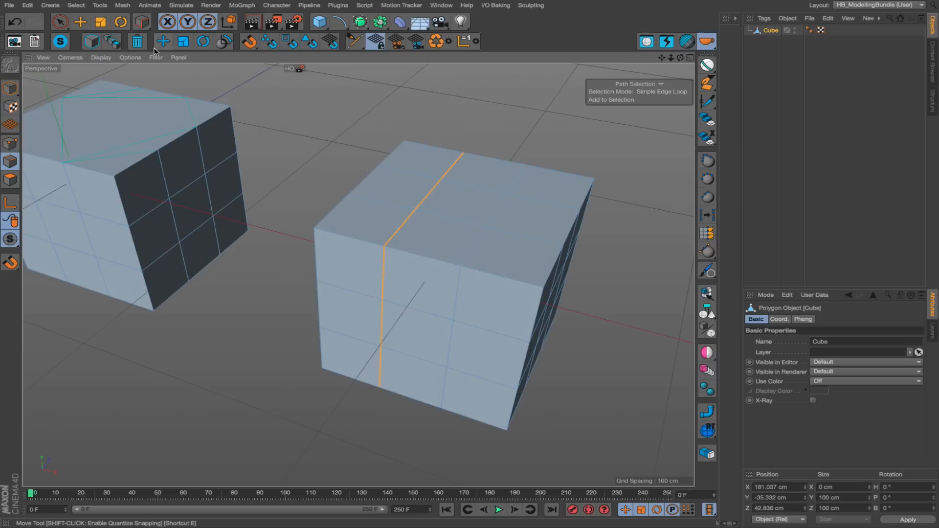
click(138, 43)
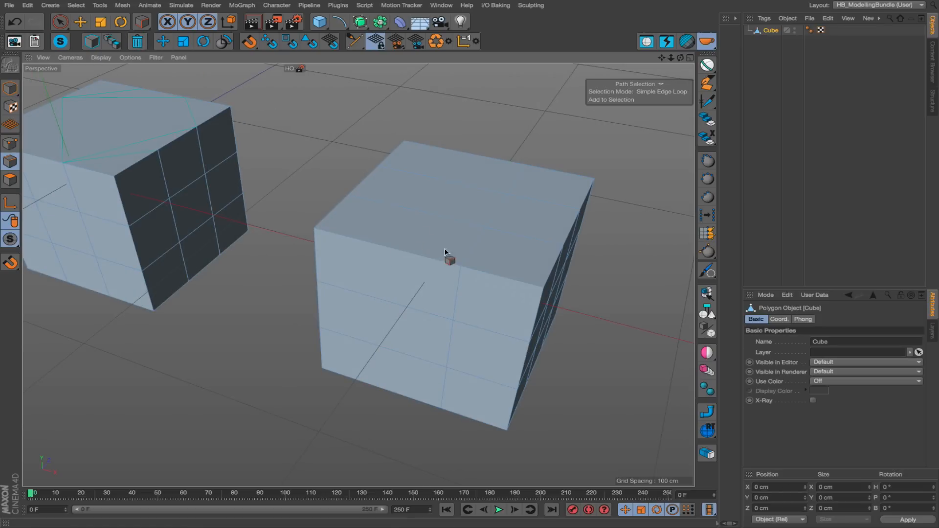
Select the second vertical edge loop on the front of the same shell and dissolve it with the delete script.
alt+drag(398, 253, 456, 240)
click(465, 279)
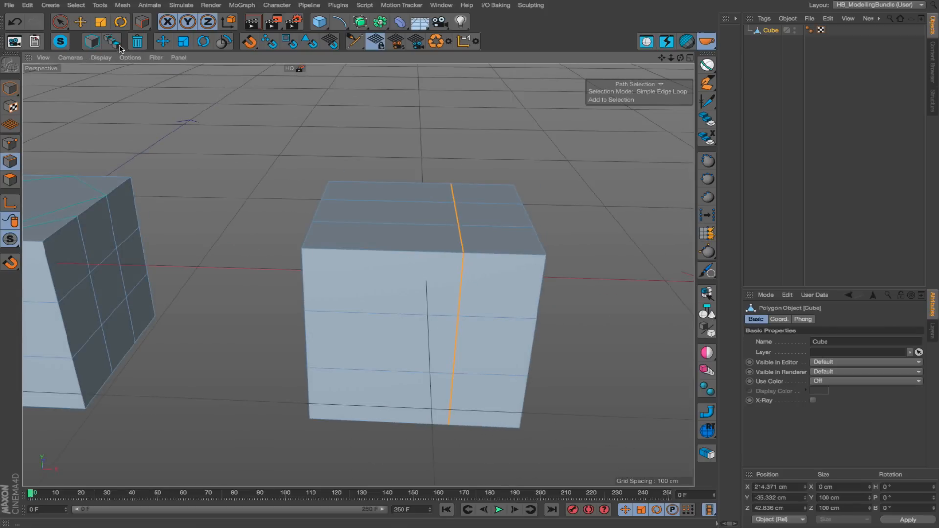
click(139, 43)
Select the two vertical and two horizontal edge loops on the shell farther along X and dissolve them all together using the delete script.
alt+drag(458, 225, 343, 238)
click(470, 231)
click(548, 249)
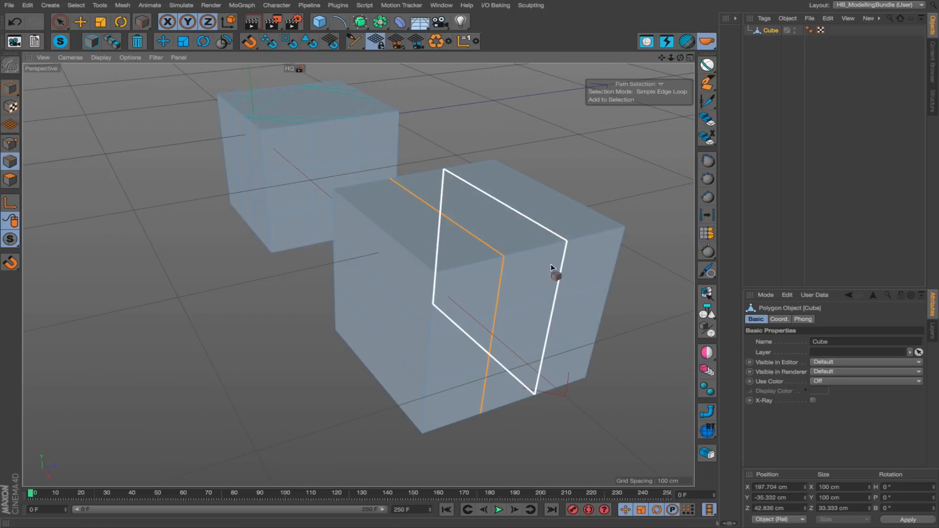
click(535, 306)
click(536, 360)
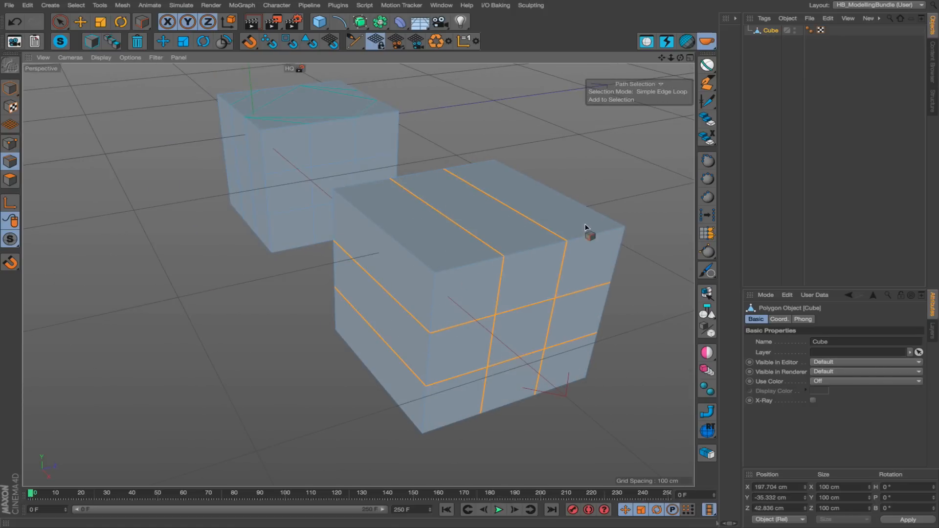
click(137, 42)
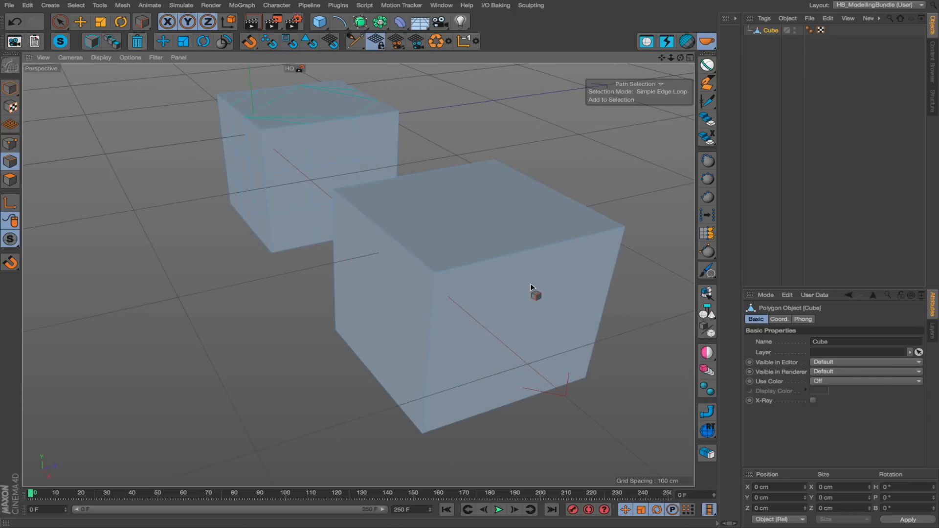
Return to model mode with the Move tool and start a new empty project.
alt+drag(530, 287, 568, 281)
key(e)
alt+right_drag(565, 283, 439, 248)
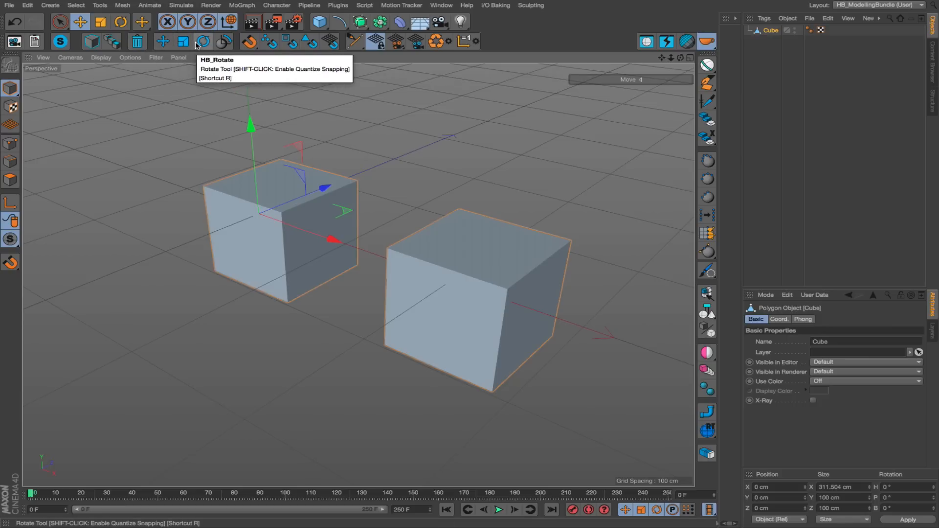
key(ctrl+n)
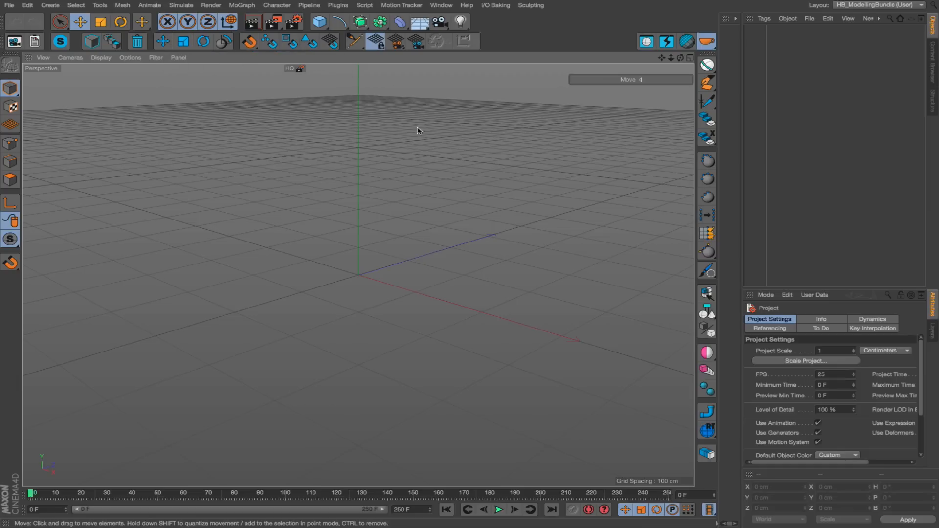
Add a cube primitive to the scene and make it editable.
drag(325, 26, 406, 36)
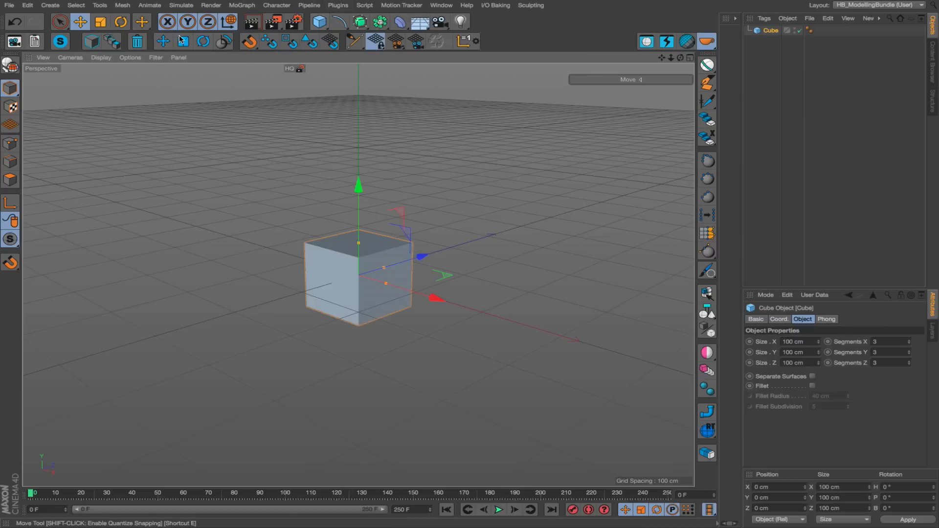
alt+middle_drag(330, 180, 333, 213)
alt+right_drag(318, 281, 353, 278)
alt+drag(351, 266, 353, 301)
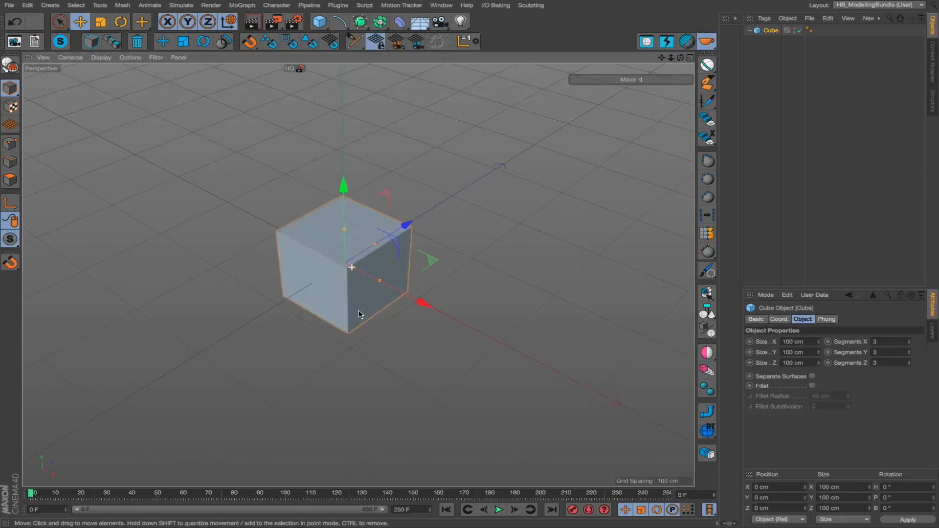
alt+right_drag(340, 276, 351, 275)
alt+drag(349, 274, 347, 246)
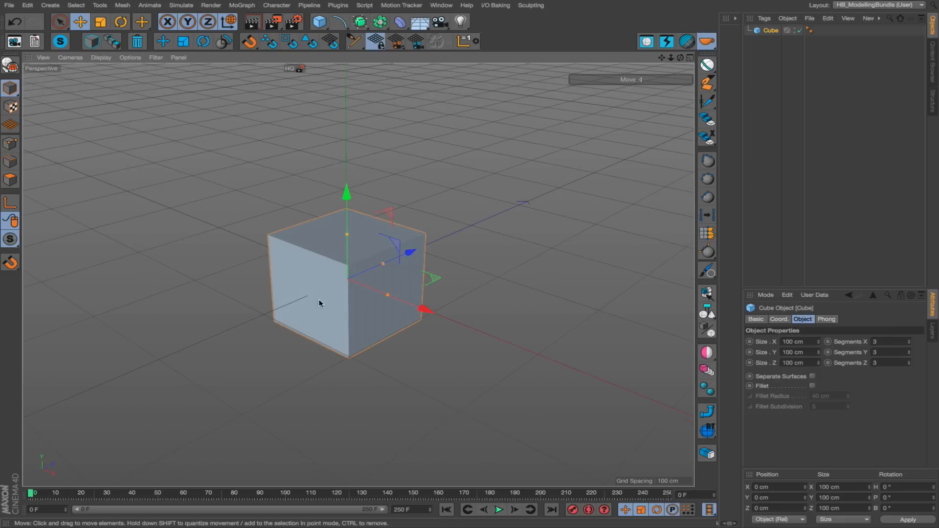
alt+right_drag(319, 293, 359, 262)
alt+middle_drag(390, 237, 327, 235)
key(c)
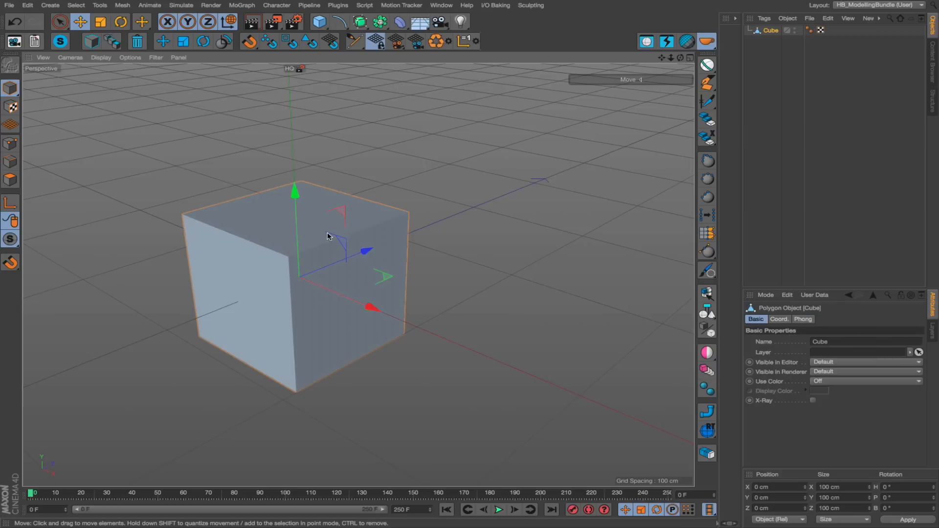
Switch to point mode and select the four inner points plus one adjoining rim point on the cube's top face.
key(Return)
key(Return)
key(Return)
key(Return)
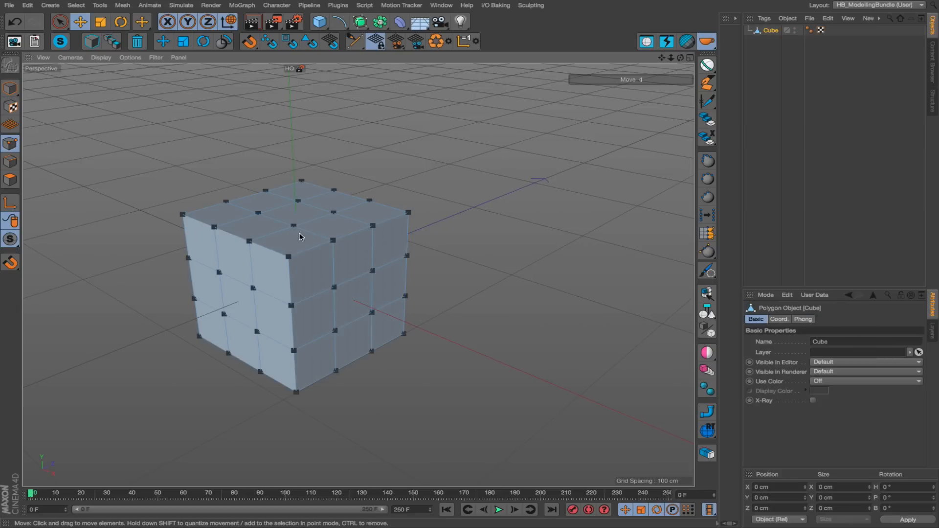
click(339, 206)
right_drag(344, 216, 266, 191)
alt+right_drag(296, 227, 284, 208)
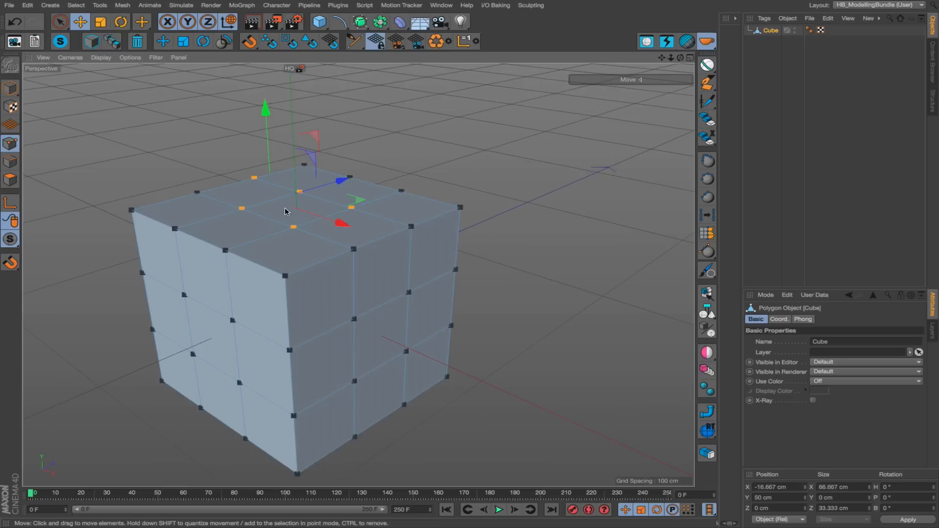
alt+middle_drag(284, 208, 328, 251)
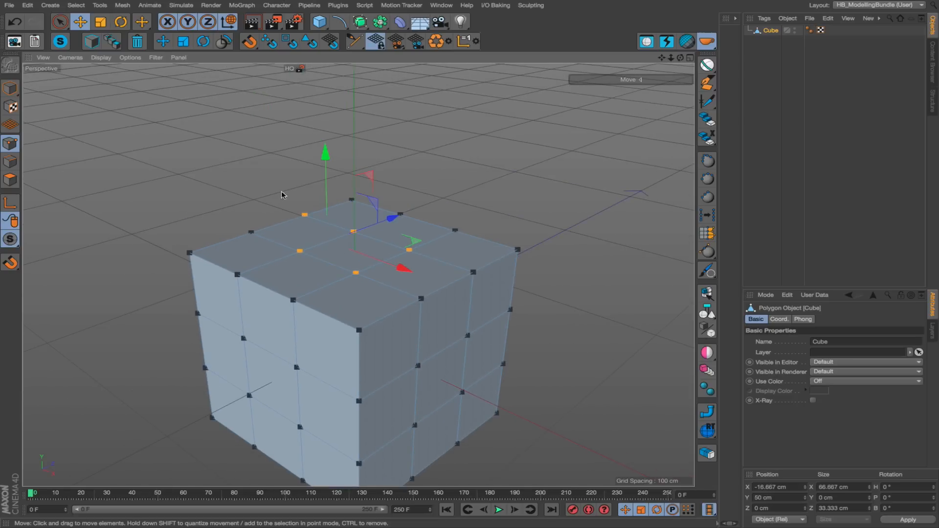
alt+middle_drag(366, 260, 314, 242)
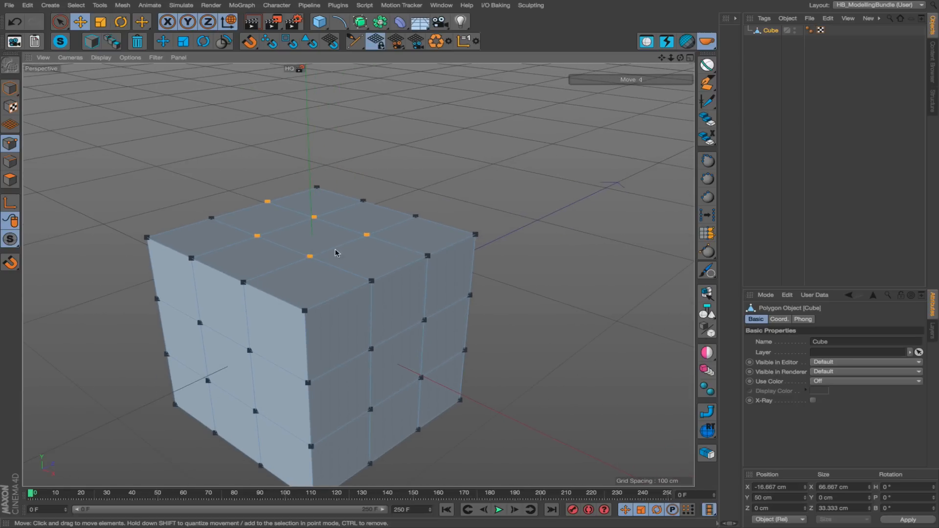
Select the row of four points along Z at X 16.667 cm on the top face and slide it along X to about 7.9 cm.
alt+drag(317, 252, 370, 240)
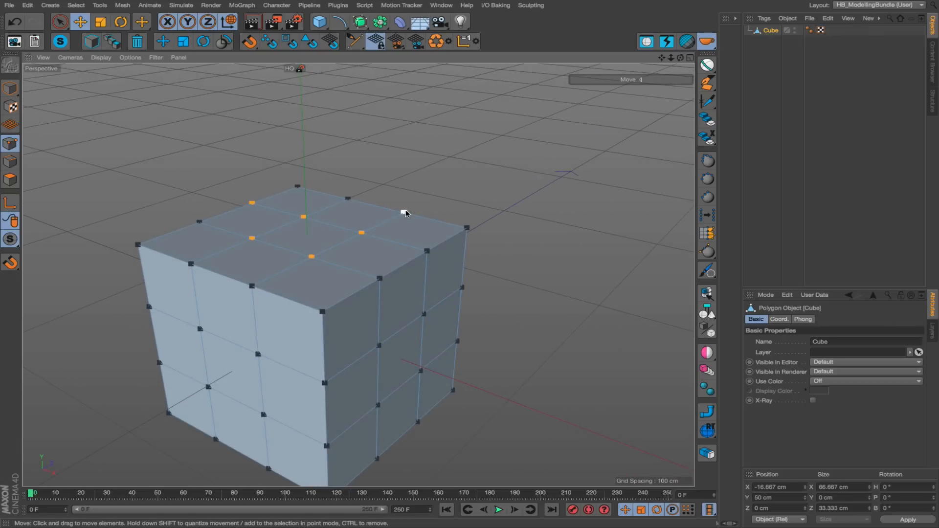
shift+click(252, 285)
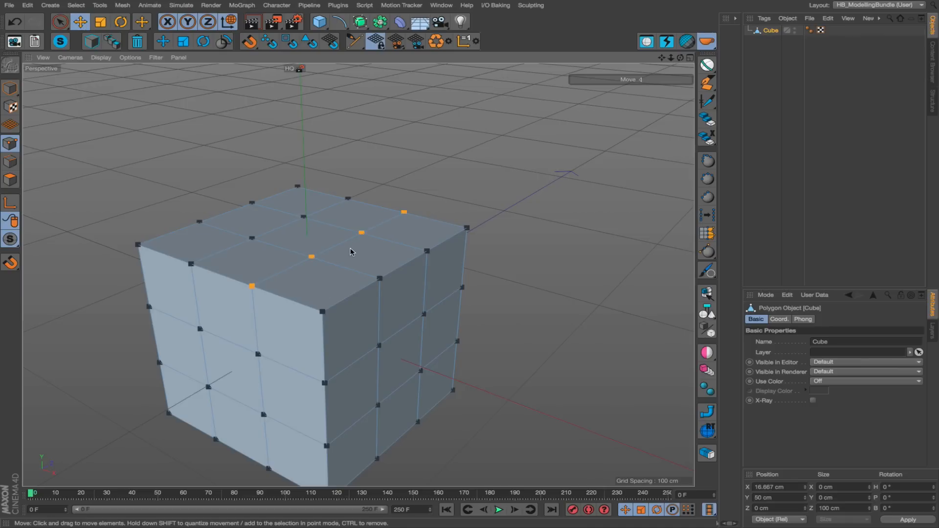
alt+drag(350, 252, 281, 201)
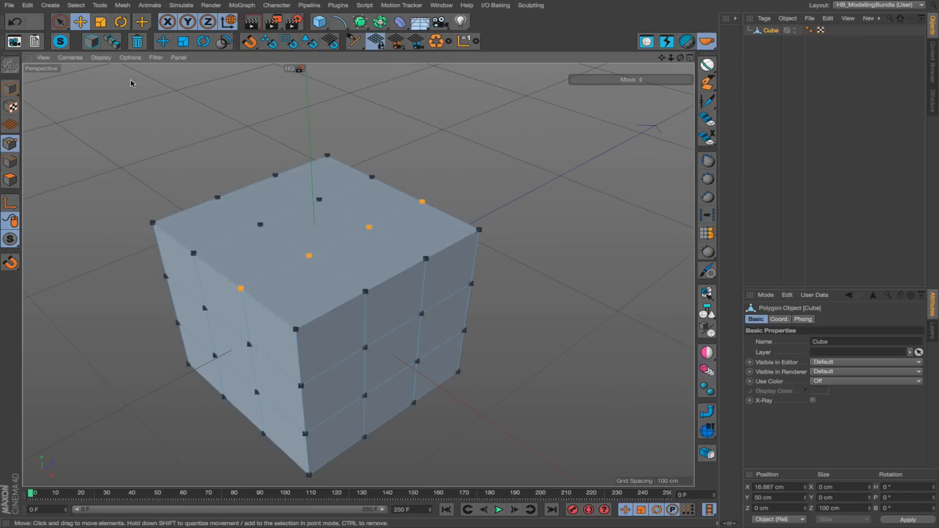
alt+drag(365, 196, 350, 190)
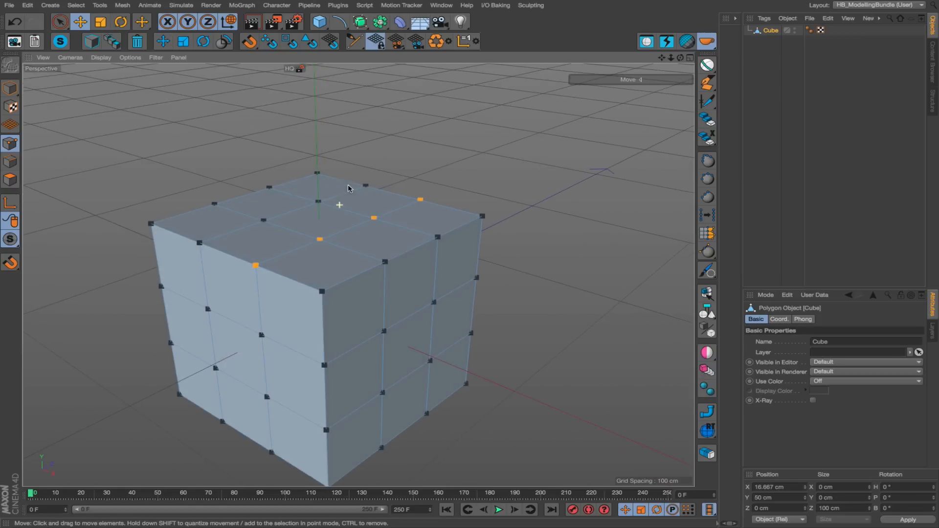
click(164, 44)
drag(411, 257, 445, 264)
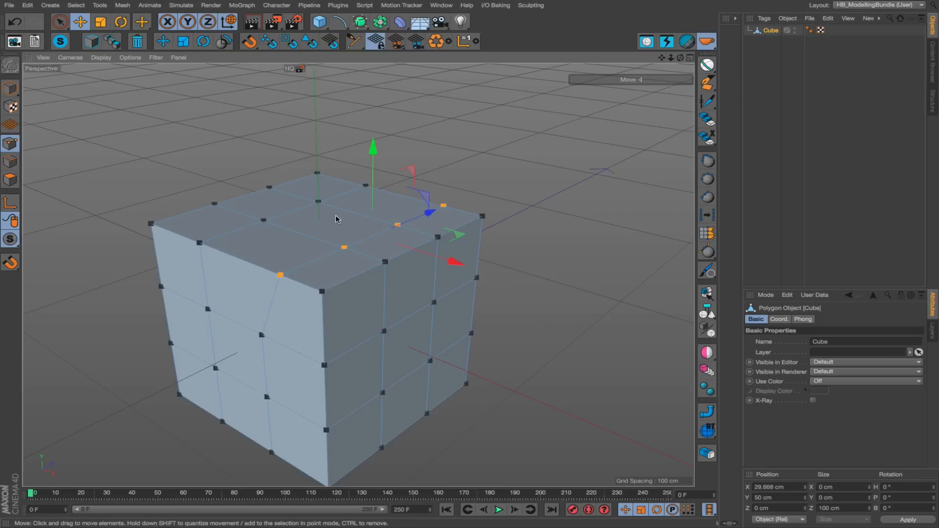
alt+drag(336, 219, 386, 242)
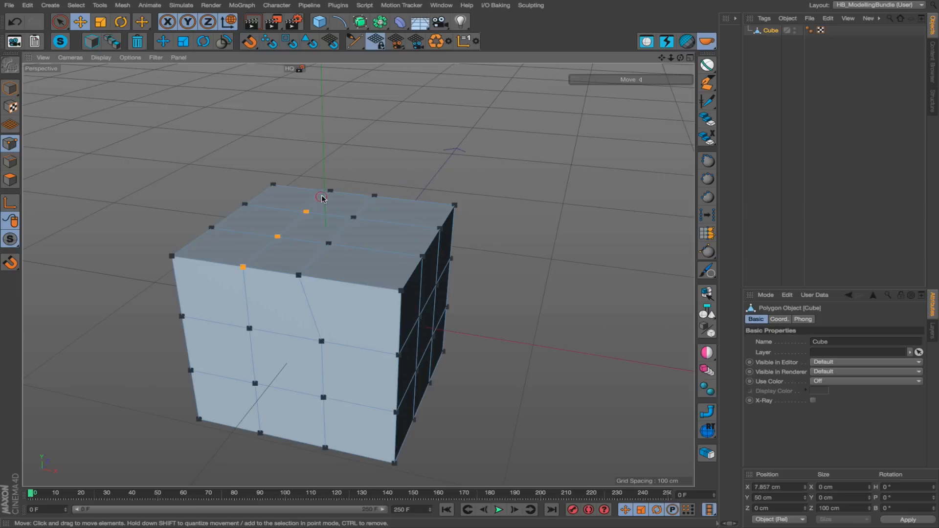
Select the second inner row of points and extend the selection to all sixteen points of the cube's top face.
shift+click(298, 273)
alt+drag(410, 288, 377, 295)
alt+right_drag(406, 299, 423, 279)
alt+drag(423, 279, 370, 292)
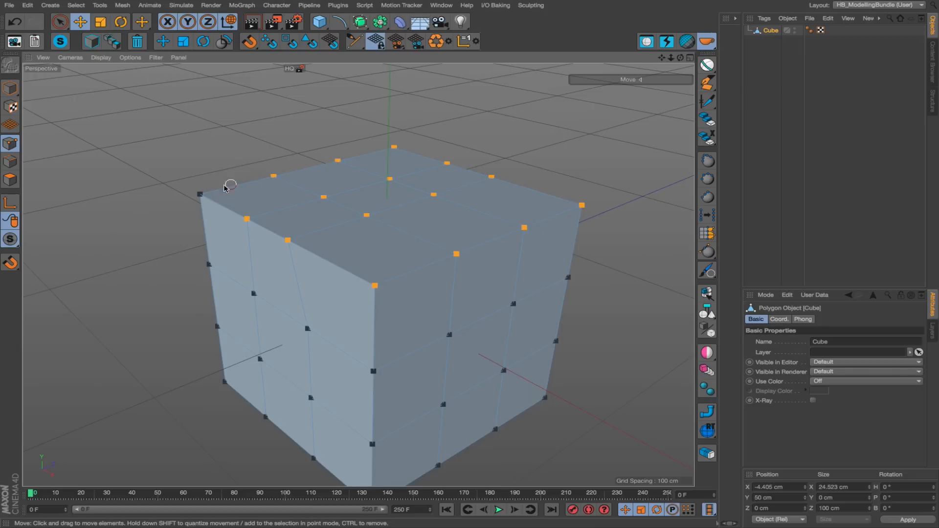
shift+click(200, 194)
alt+drag(291, 234, 399, 241)
alt+right_drag(399, 241, 323, 242)
alt+drag(323, 241, 405, 201)
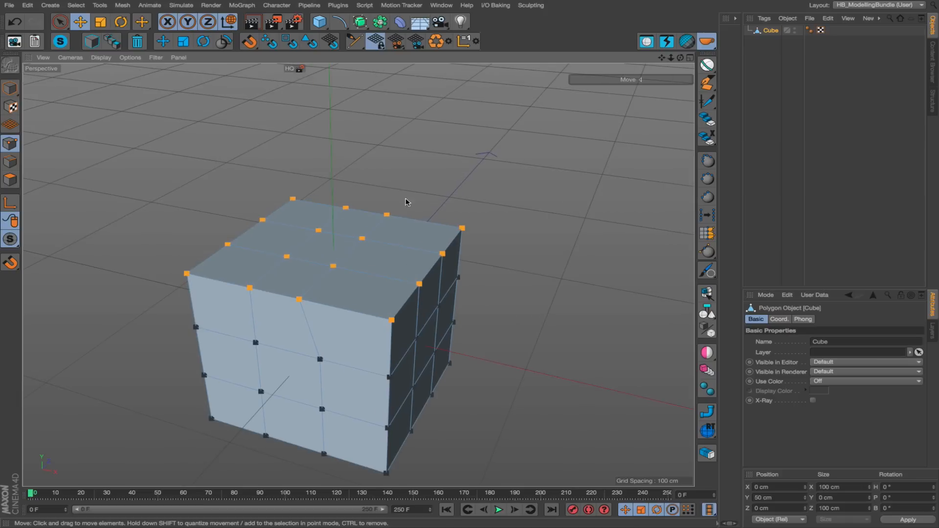
Enable quantized movement with the Move script and raise the cube's top points by 100 cm to Y 150 cm.
click(162, 43)
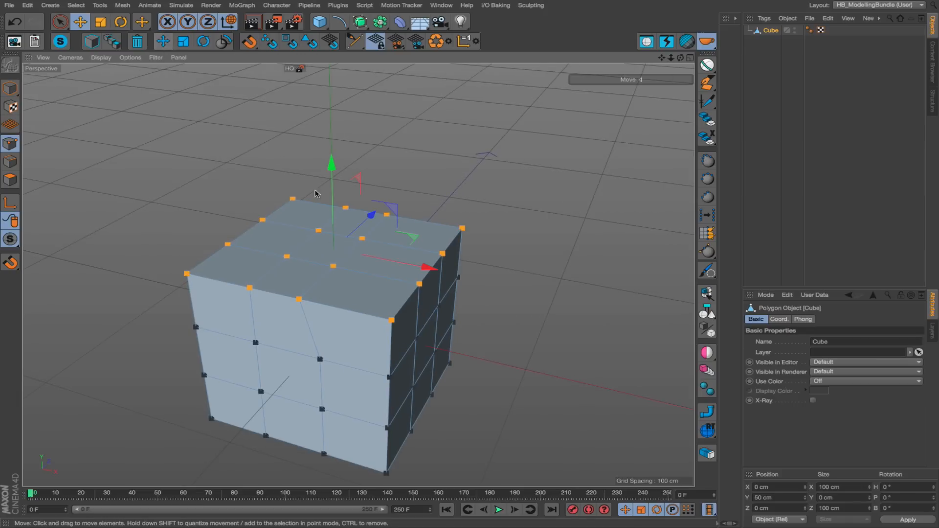
alt+right_drag(321, 227, 300, 242)
alt+drag(346, 262, 366, 237)
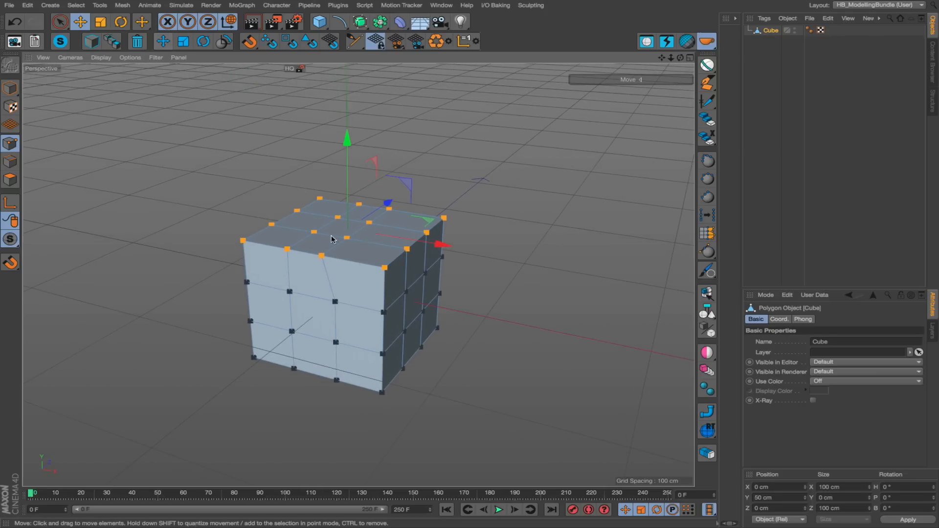
scroll(359, 206, down, 2)
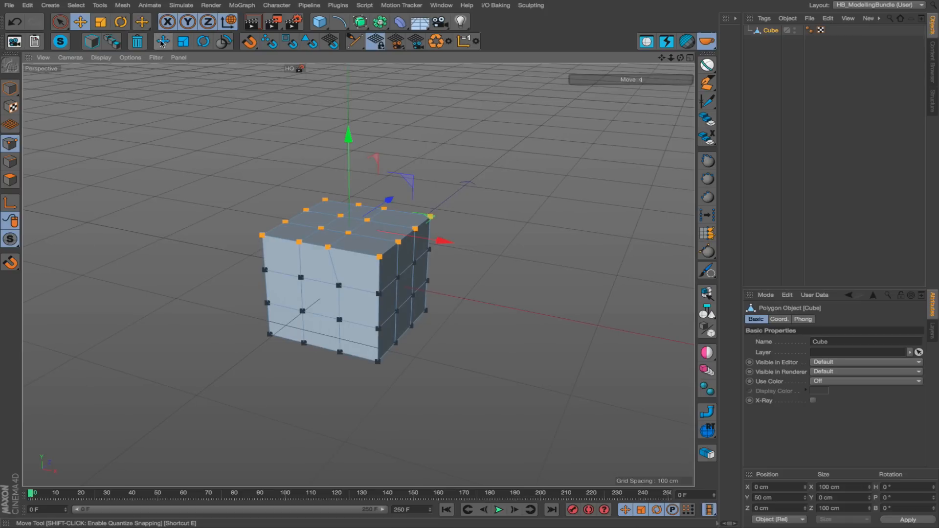
drag(346, 131, 329, 114)
alt+middle_drag(374, 184, 358, 274)
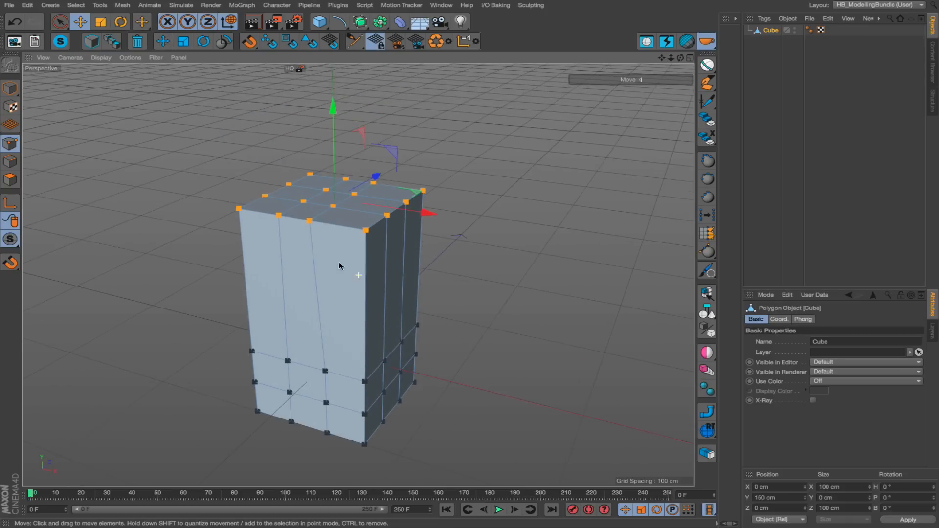
alt+right_drag(334, 174, 251, 195)
alt+middle_drag(353, 211, 331, 256)
alt+drag(332, 256, 374, 284)
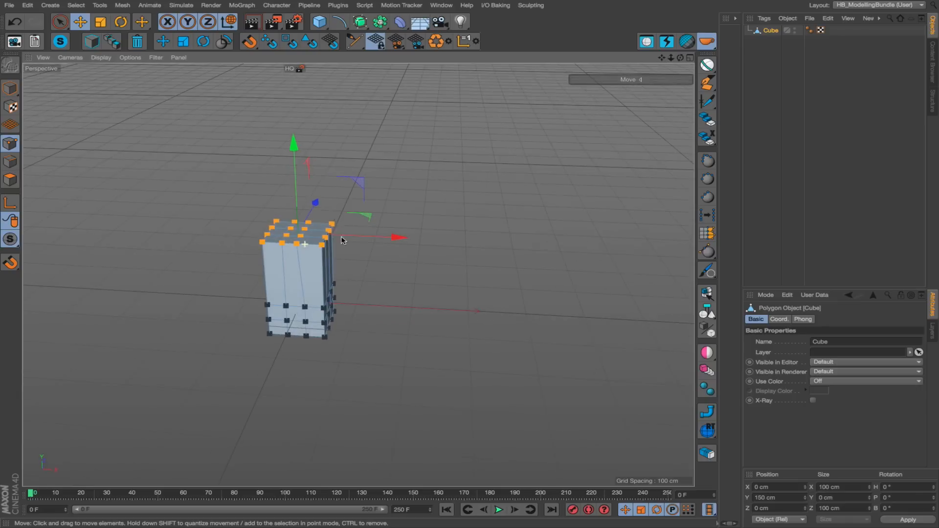
drag(297, 193, 278, 186)
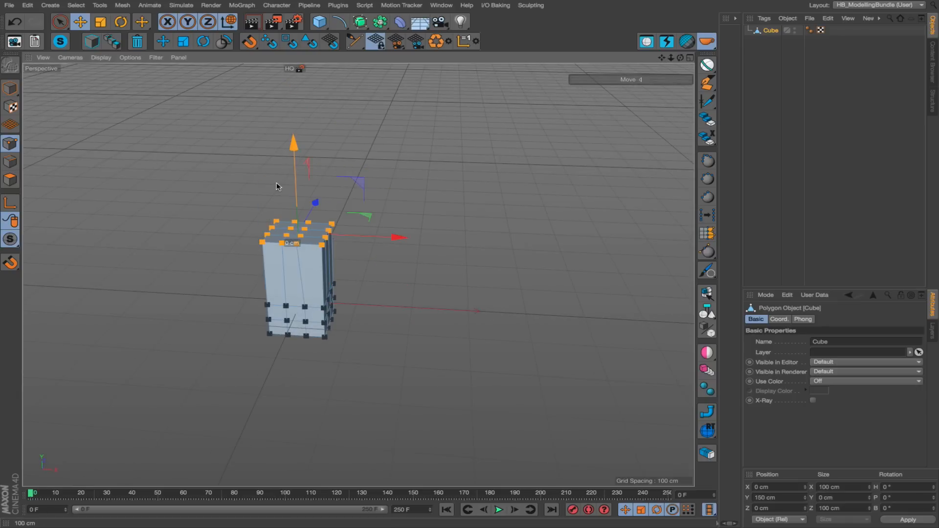
alt+drag(357, 275, 278, 313)
alt+right_drag(346, 305, 393, 283)
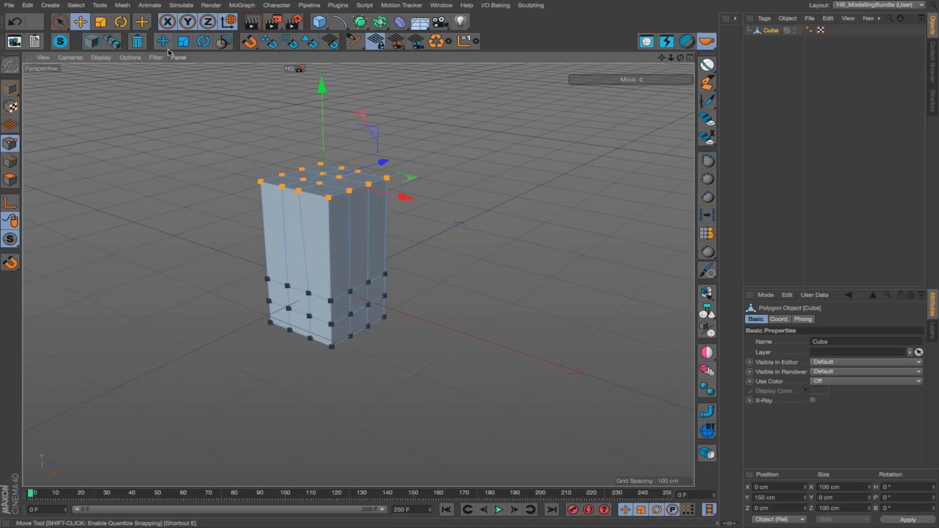
Display the modeling Quantize settings and, with quantizing turned off through the Move script, raise the top points freely to Y about 157.3 cm.
click(765, 295)
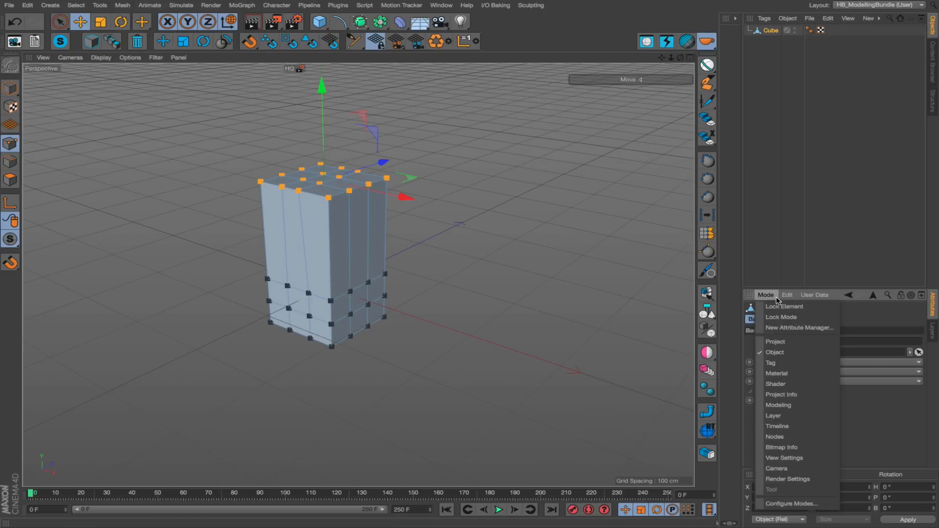
click(785, 406)
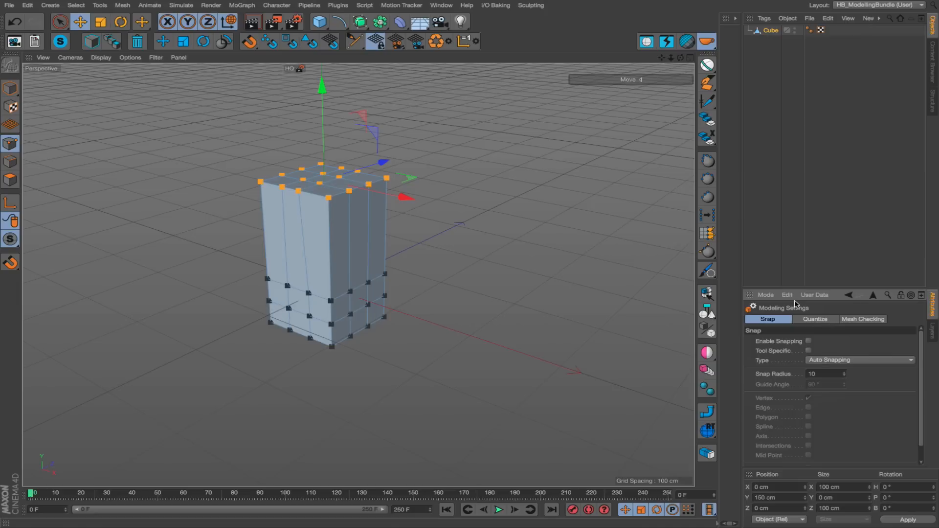
click(815, 320)
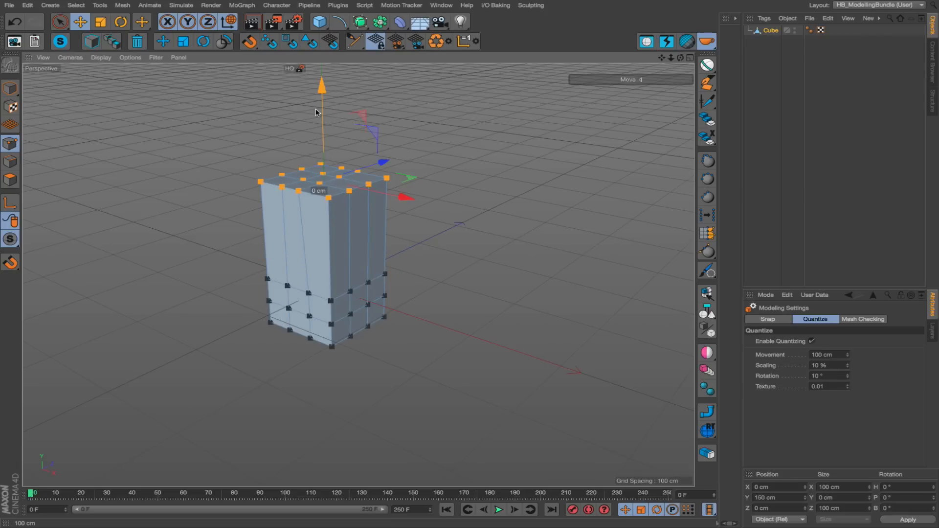
click(164, 43)
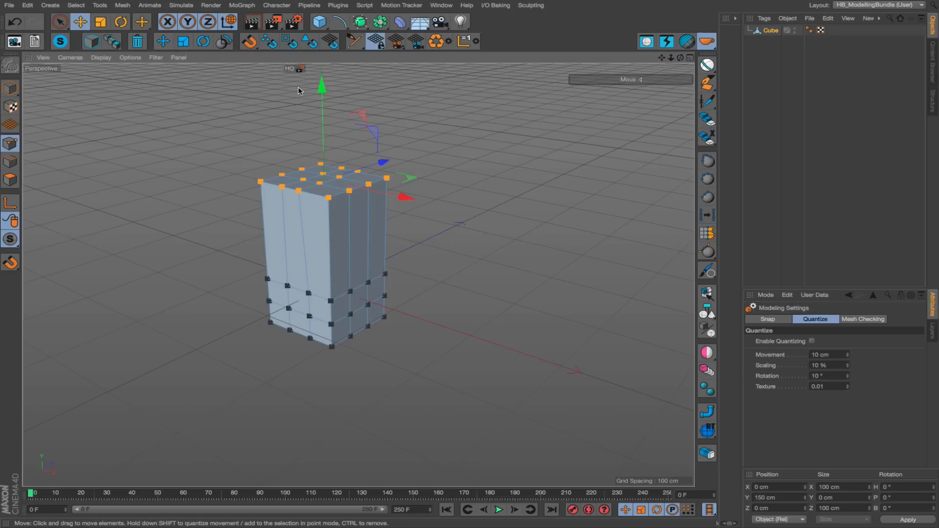
drag(321, 104, 319, 107)
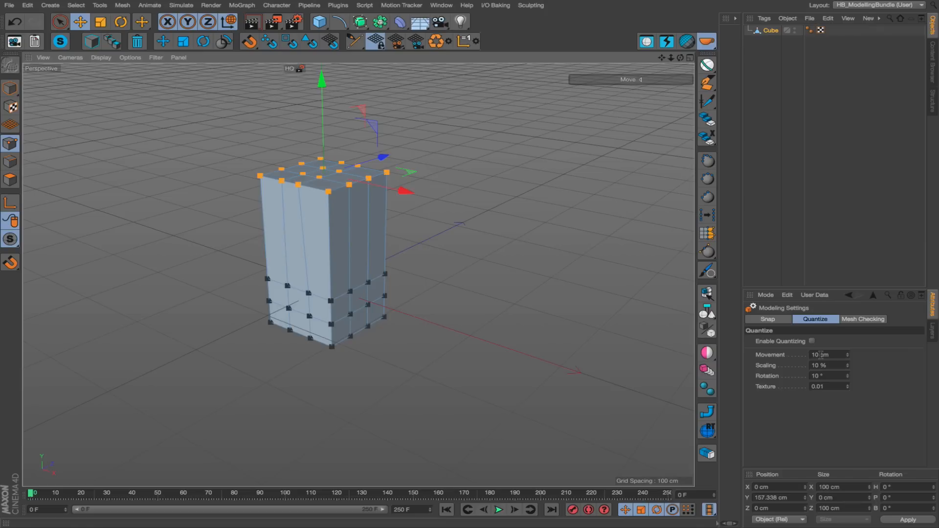
Re-enable 100 cm quantized movement through the Move script and lower the top points by 100 cm along Y.
shift+click(164, 42)
drag(323, 119, 312, 179)
scroll(408, 303, up, 4)
alt+middle_drag(376, 267, 320, 250)
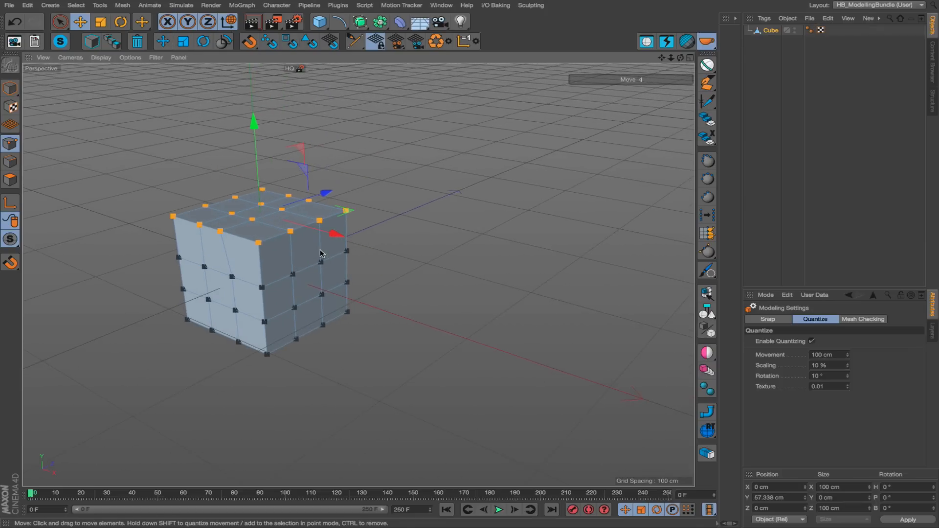
alt+drag(294, 267, 318, 240)
alt+middle_drag(317, 240, 422, 278)
alt+right_drag(364, 278, 376, 241)
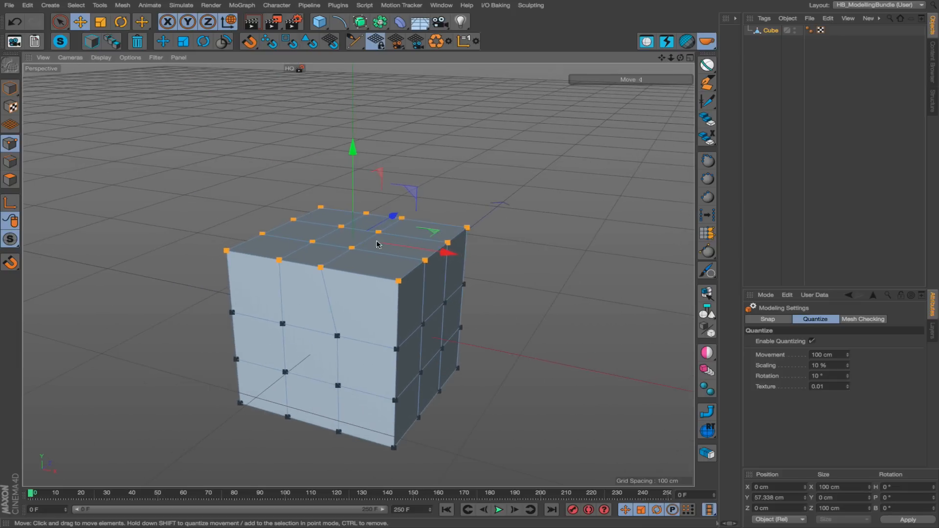
alt+middle_drag(377, 241, 386, 261)
alt+right_drag(354, 265, 310, 274)
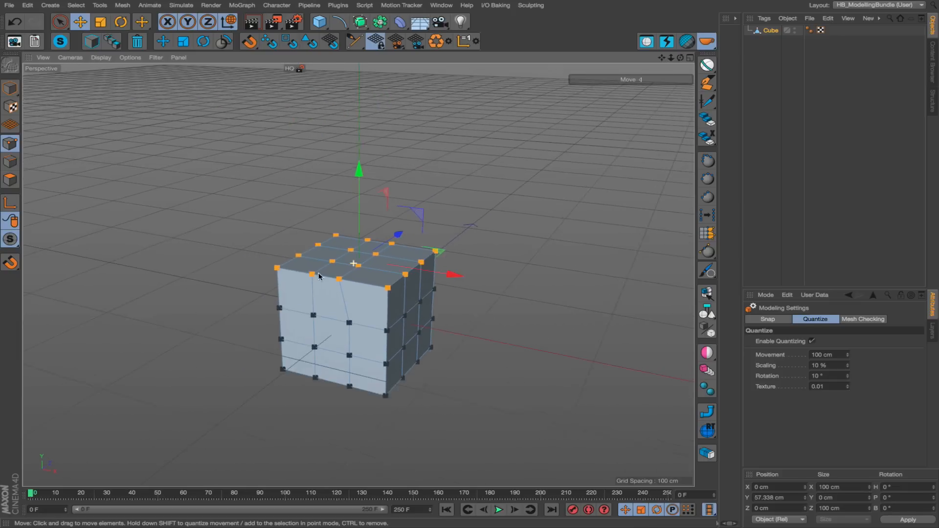
alt+drag(366, 272, 390, 265)
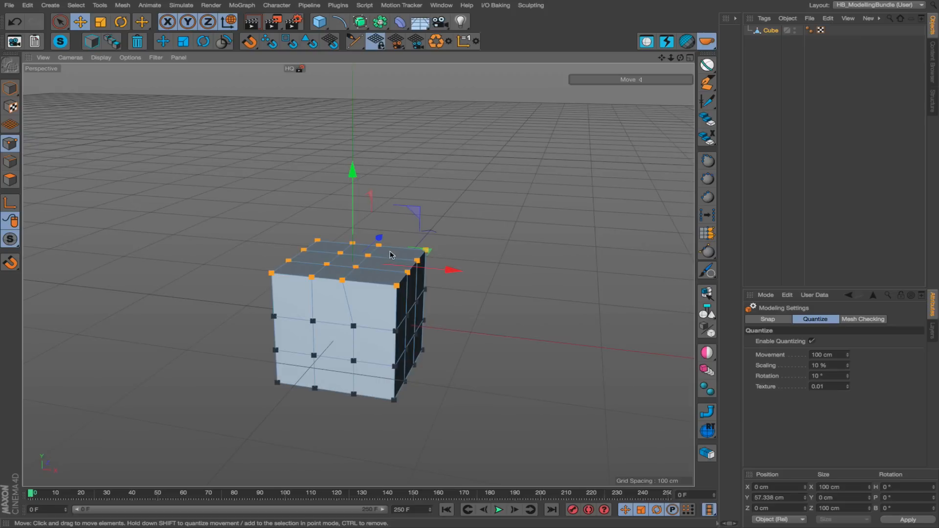
Tilt the cube's selected top points by about -25° of banking with the Rotate tool, with quantizing turned off.
key(t)
key(w)
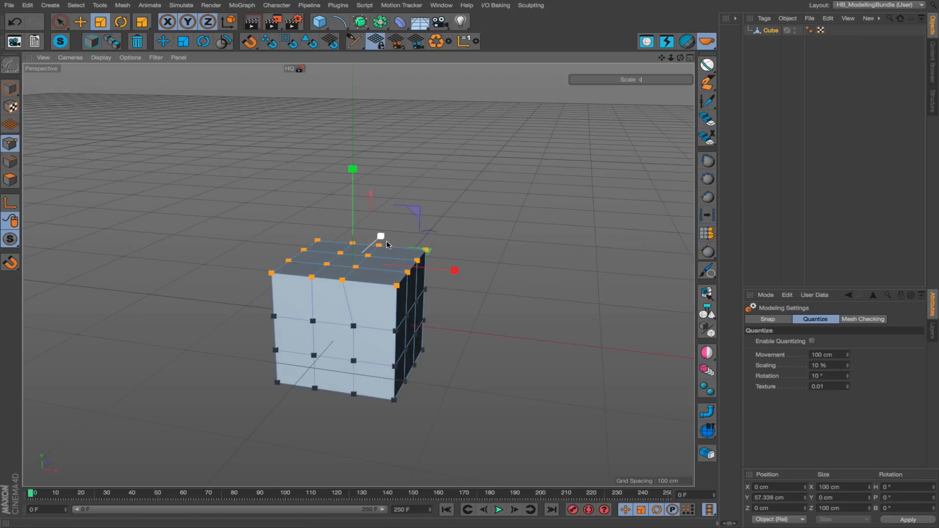
key(r)
drag(389, 215, 366, 206)
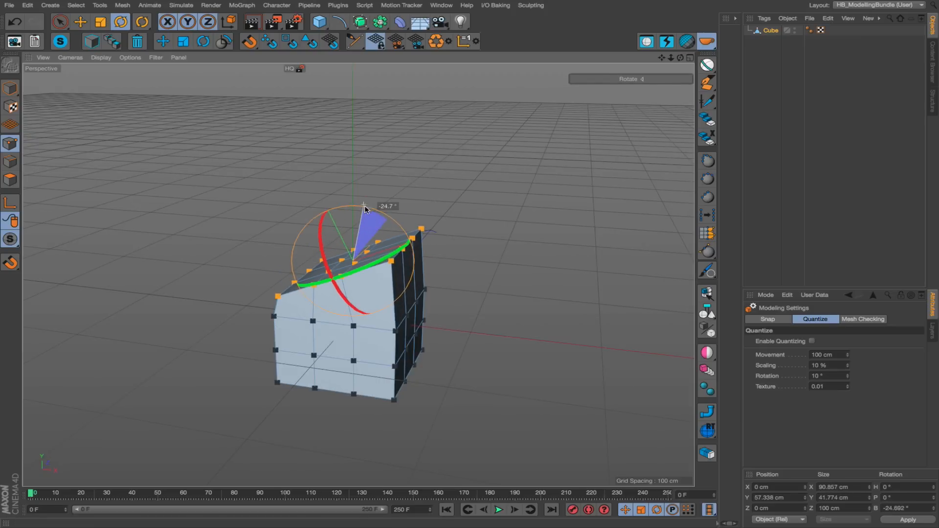
mouse_move(362, 239)
alt+mouse_down()
mouse_move(400, 247)
mouse_move(395, 258)
mouse_move(359, 254)
alt+mouse_up()
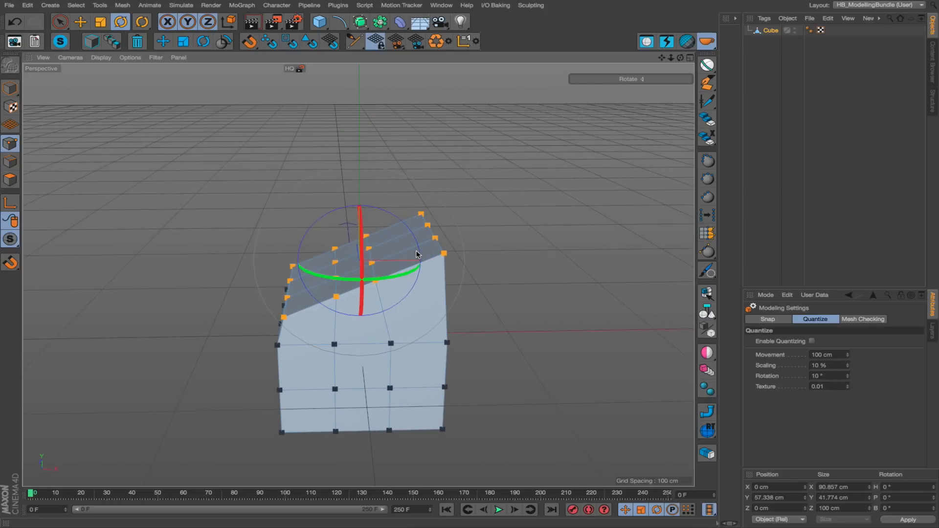
Flatten the tilted top points to 0 cm along Y using the Scale script's 100% quantized scaling, and turn quantizing back off.
key(t)
alt+drag(369, 294, 277, 267)
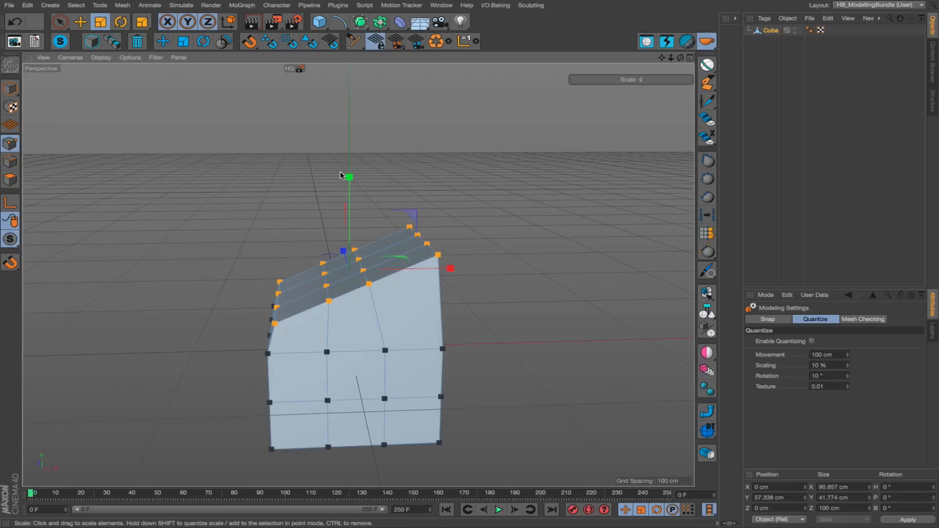
alt+drag(347, 300, 370, 267)
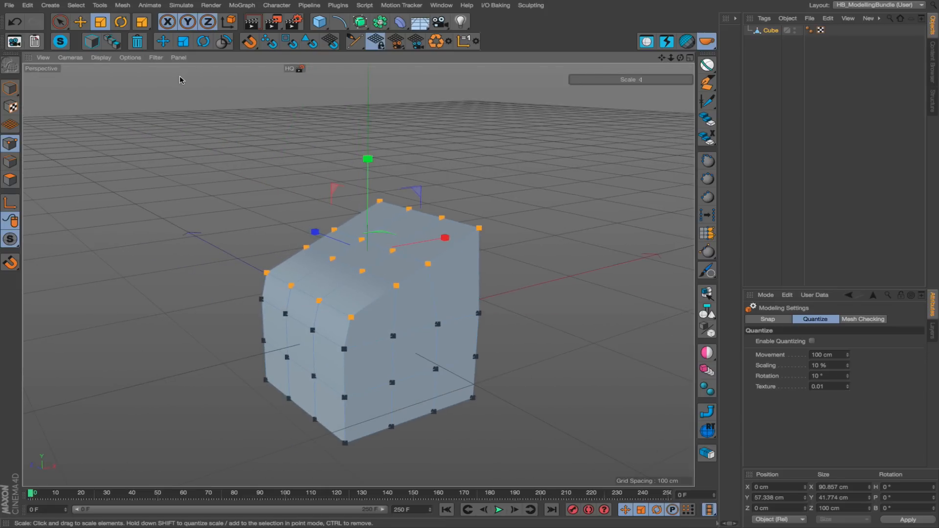
shift+click(185, 43)
drag(368, 159, 342, 249)
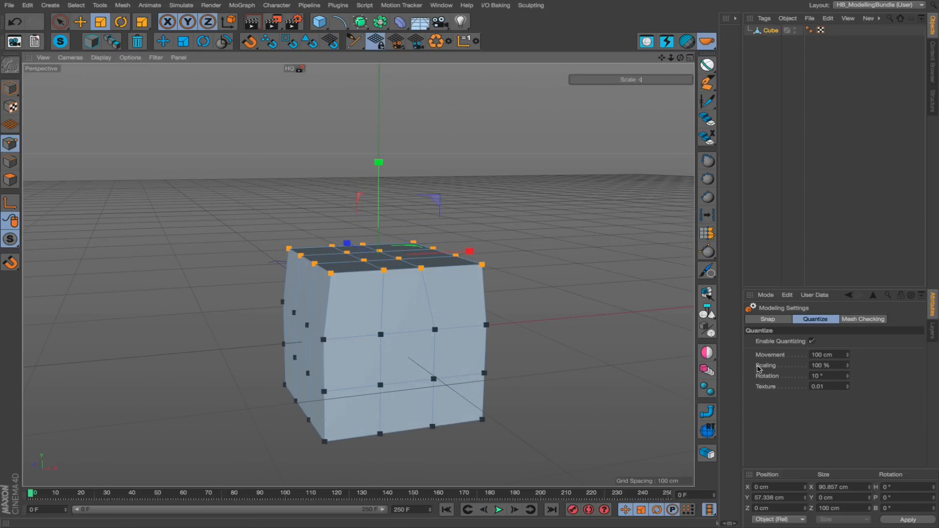
alt+drag(342, 282, 221, 75)
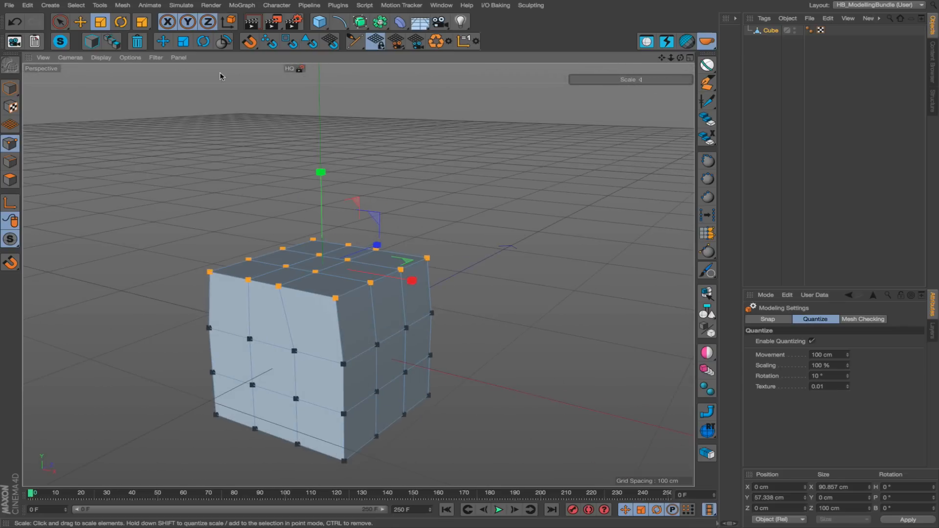
click(184, 42)
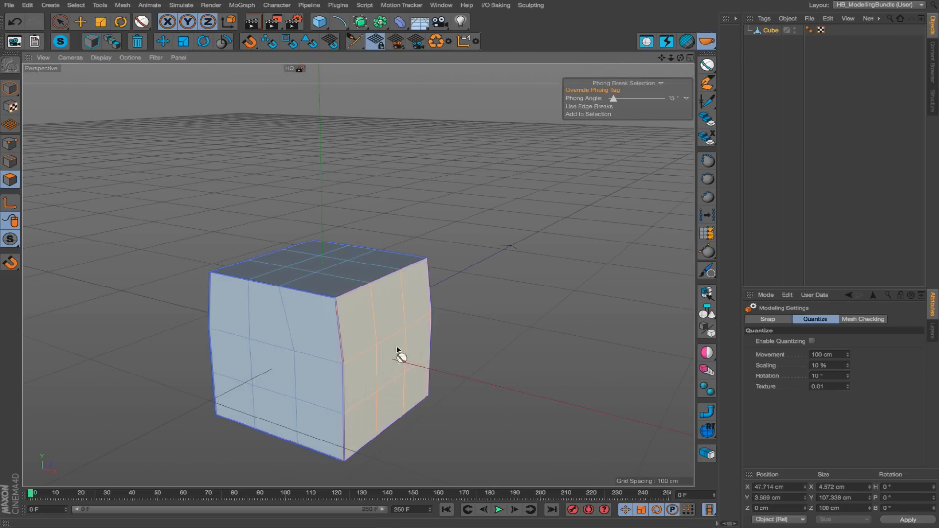
Select the polygons of the cube's bulging positive X side and flatten them to 0 cm along X with 100% quantized scaling.
click(404, 360)
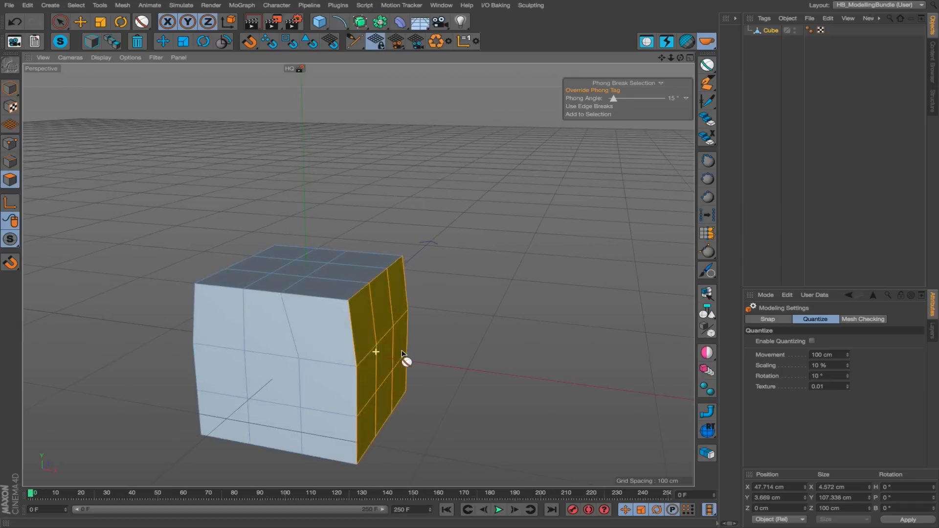
shift+click(184, 42)
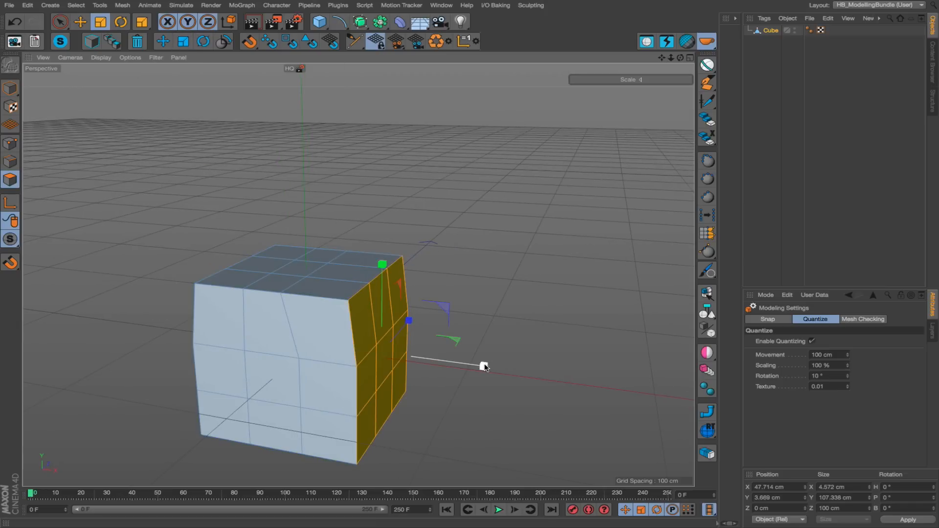
drag(488, 367, 381, 351)
alt+drag(336, 256, 383, 324)
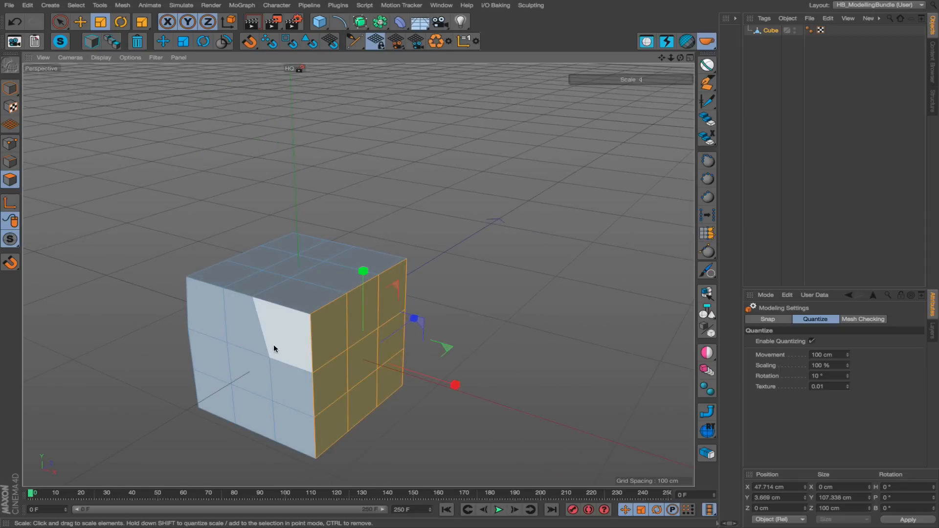
Select the opposite, negative X side with Phong Break Selection and scale it flat to 0 cm along X.
alt+drag(274, 348, 313, 322)
key(u)
key(n)
click(462, 329)
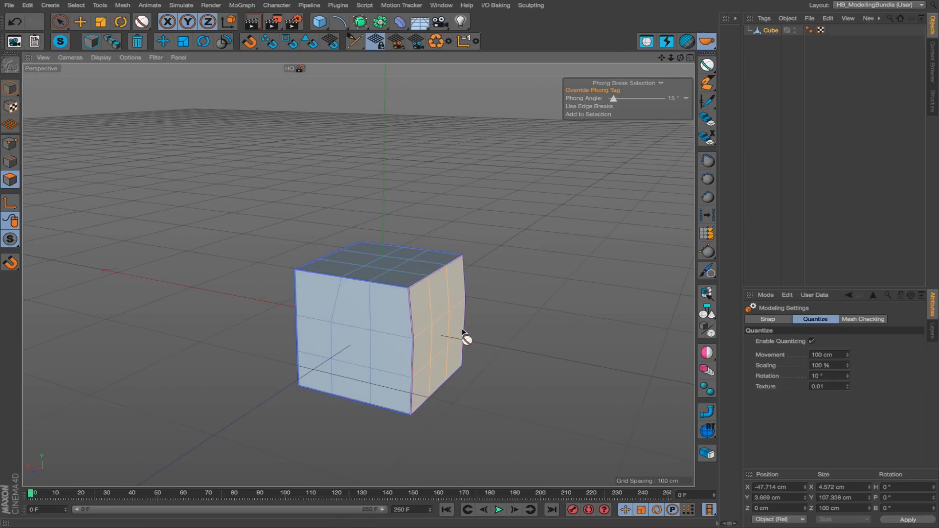
key(t)
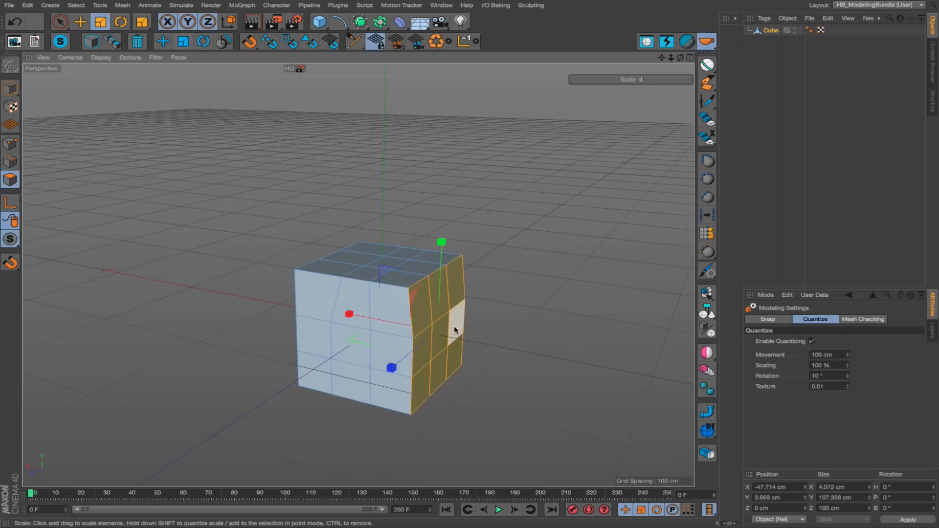
drag(368, 314, 465, 303)
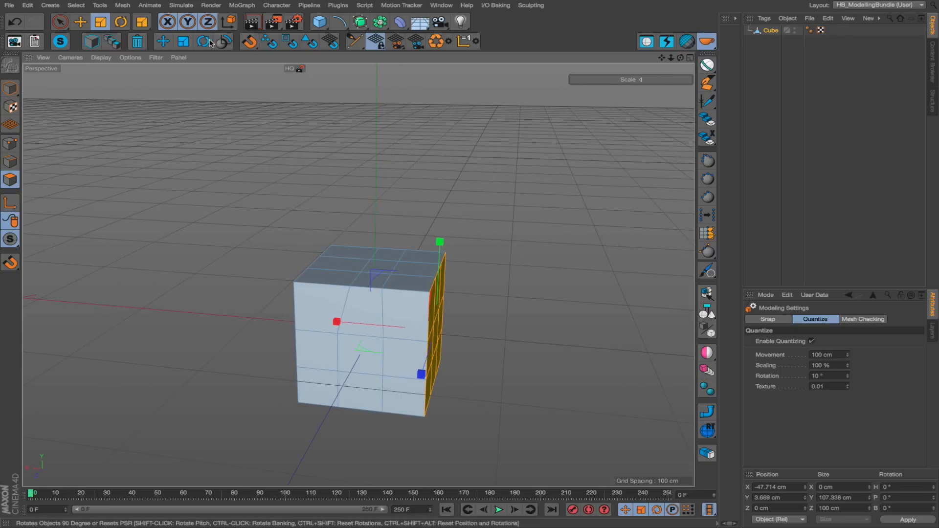
Rotate the whole cube to a heading of -45° using the Rotate script's 45° quantizing, and turn quantizing back off.
key(e)
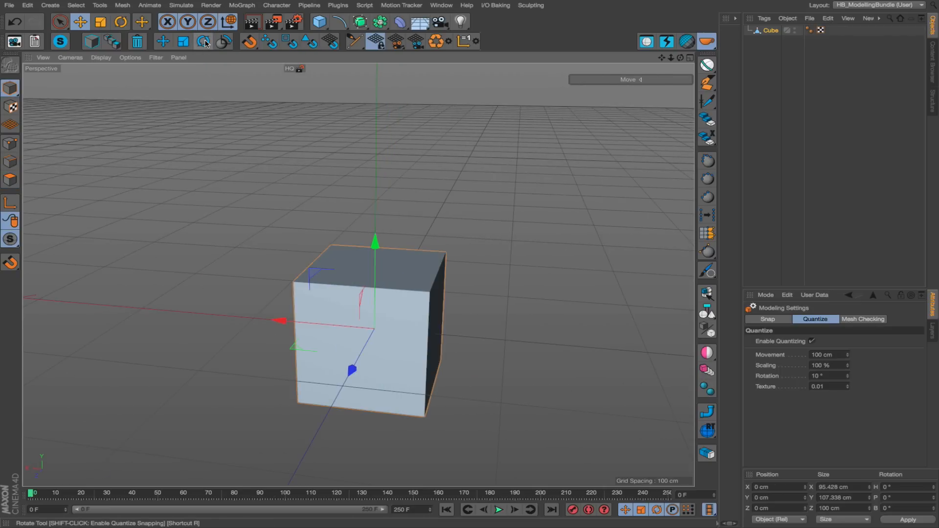
click(203, 42)
drag(411, 352, 342, 374)
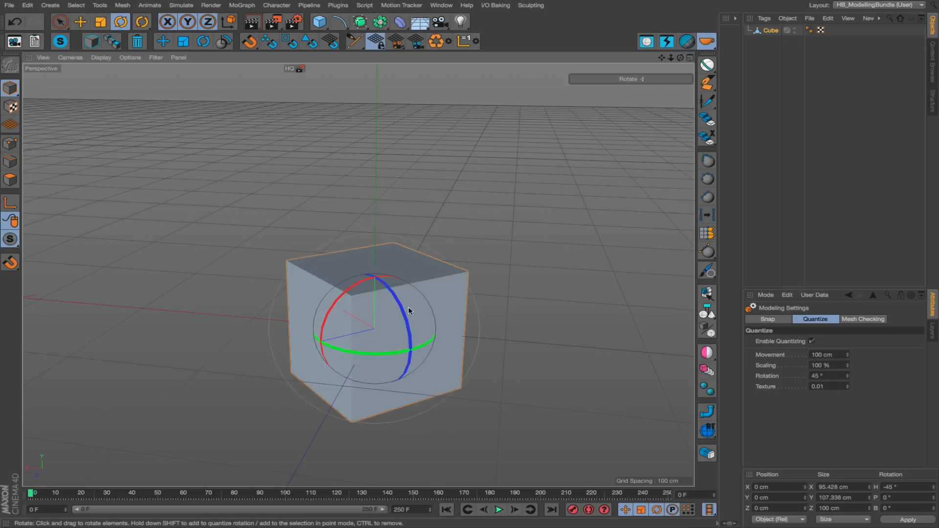
mouse_move(411, 310)
alt+mouse_down()
mouse_move(515, 423)
mouse_move(383, 325)
mouse_move(422, 307)
alt+mouse_up()
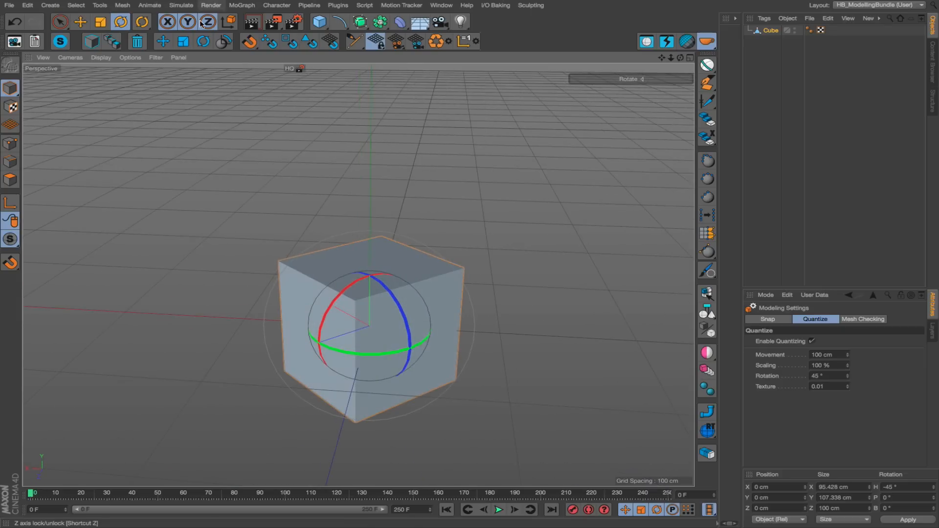
click(204, 41)
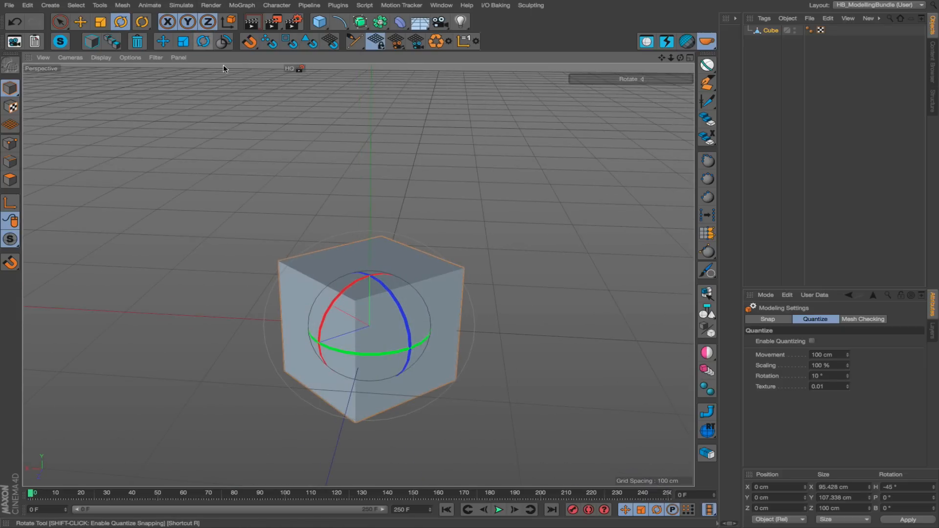
drag(364, 353, 425, 275)
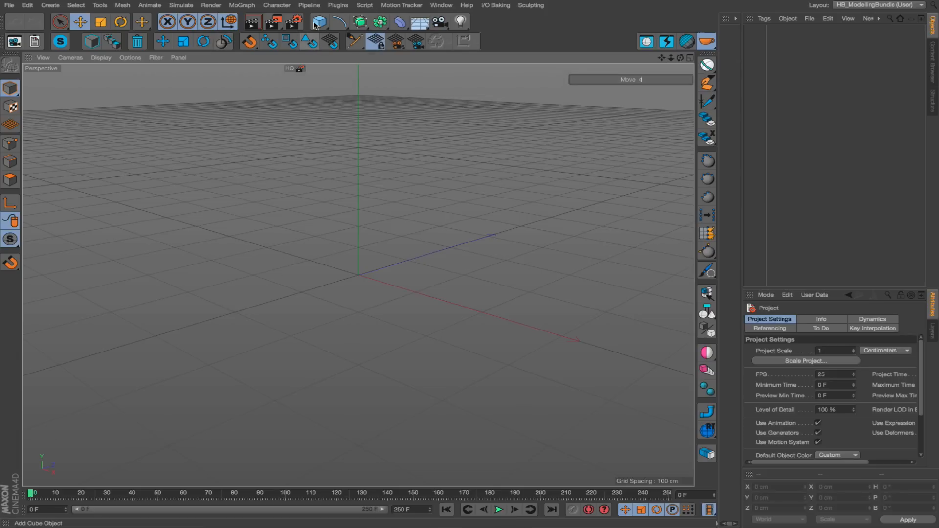
Add a new cube to the empty scene and stretch it to about 254 cm along Z.
drag(320, 22, 337, 34)
alt+drag(378, 206, 369, 247)
mouse_move(369, 247)
alt+right_down()
mouse_move(394, 264)
mouse_move(381, 245)
alt+right_up()
alt+middle_drag(381, 245, 344, 247)
drag(359, 261, 365, 231)
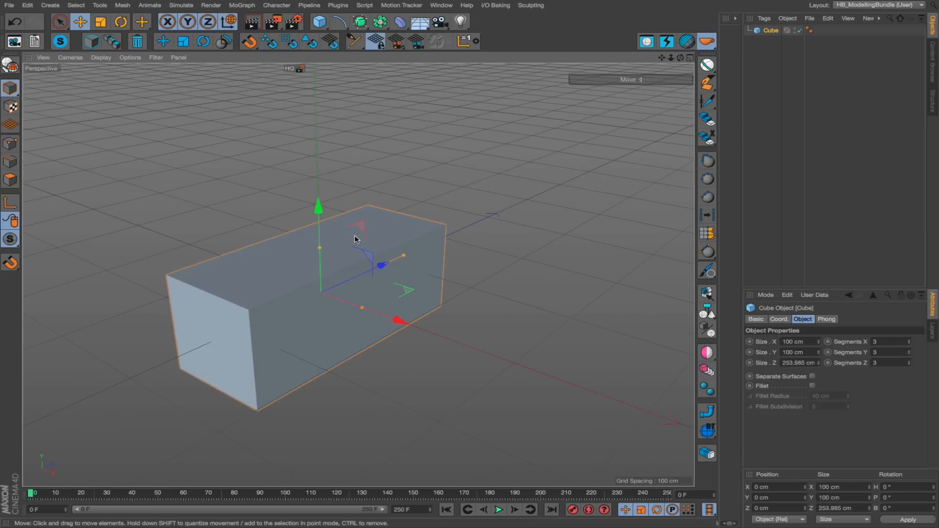
Rotate the stretched cube's heading repeatedly in 90° steps with the HB_Rotator script up to 990°.
click(223, 43)
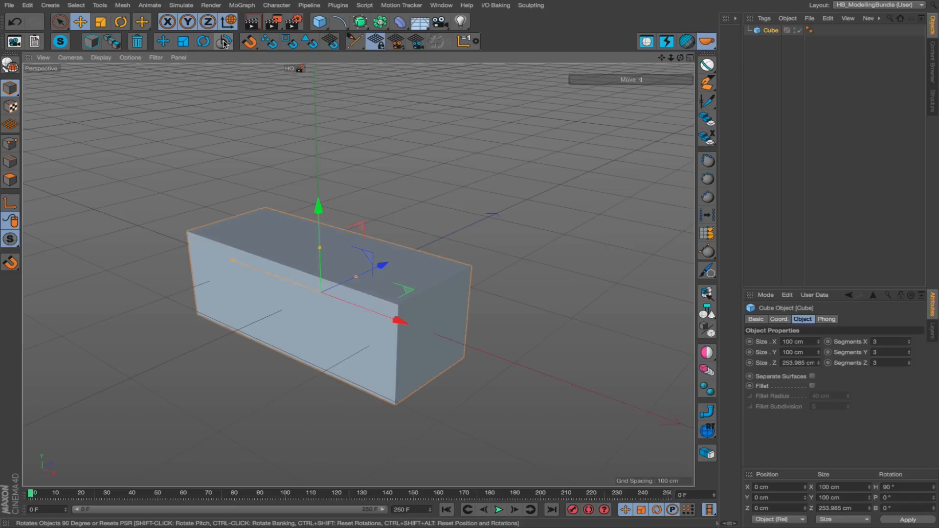
click(223, 44)
click(224, 43)
click(224, 43)
click(223, 43)
click(224, 43)
click(224, 43)
click(224, 44)
click(224, 43)
click(223, 43)
click(224, 44)
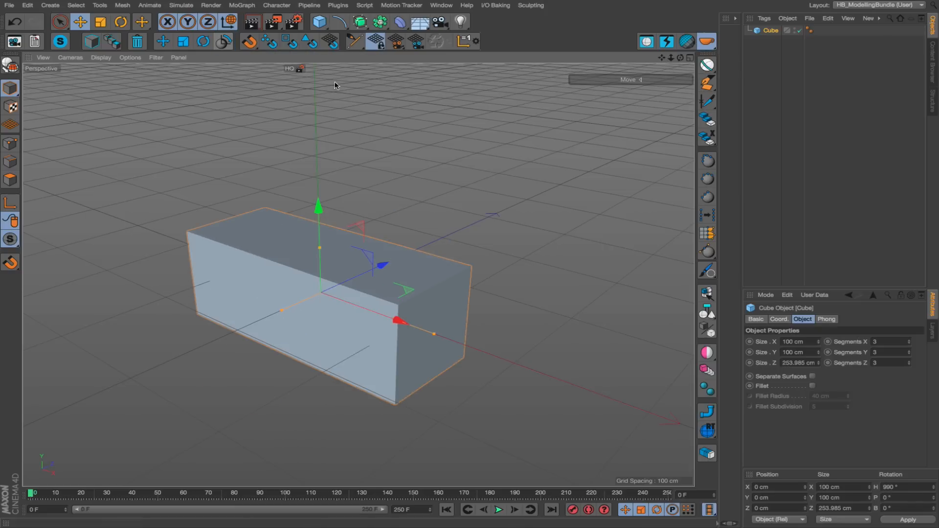
Show the cube's coordinates in a widened attribute area and continue the 90° heading rotations with HB_Rotator up to 1530°.
click(780, 319)
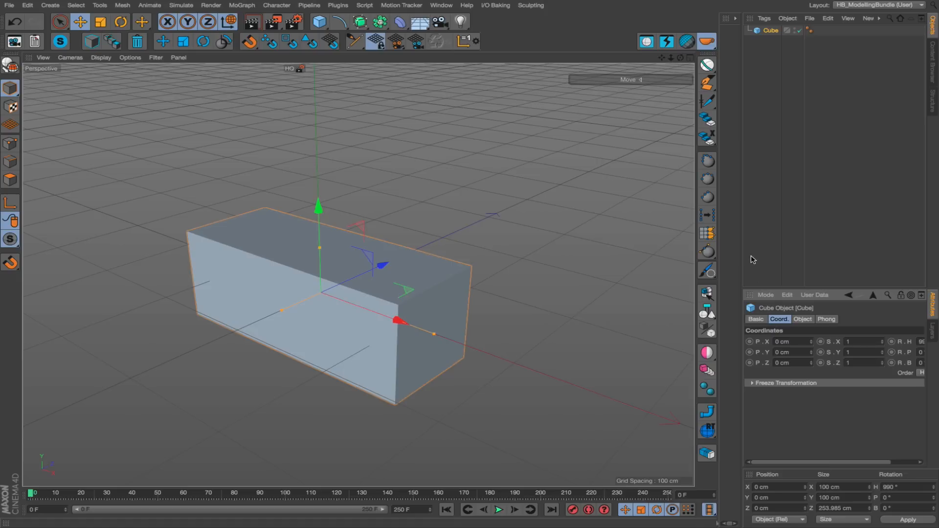
drag(742, 258, 557, 254)
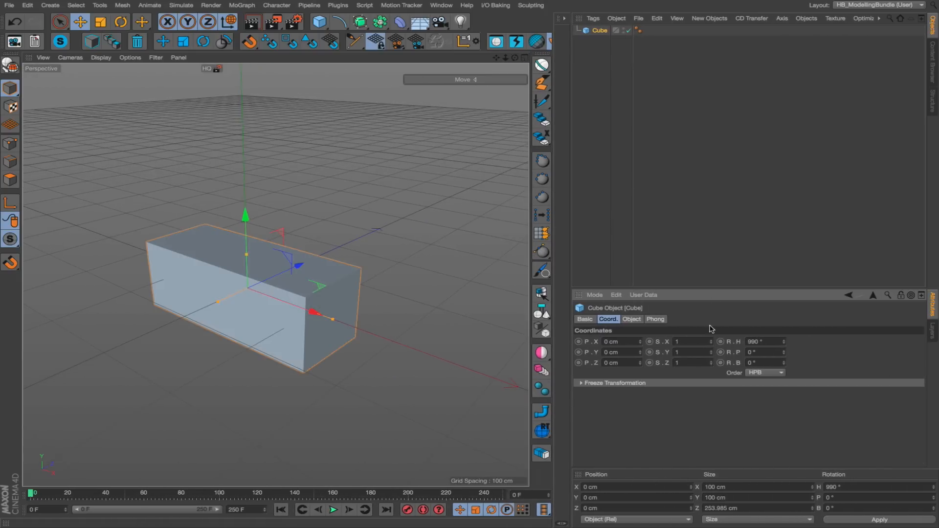
click(225, 47)
click(225, 47)
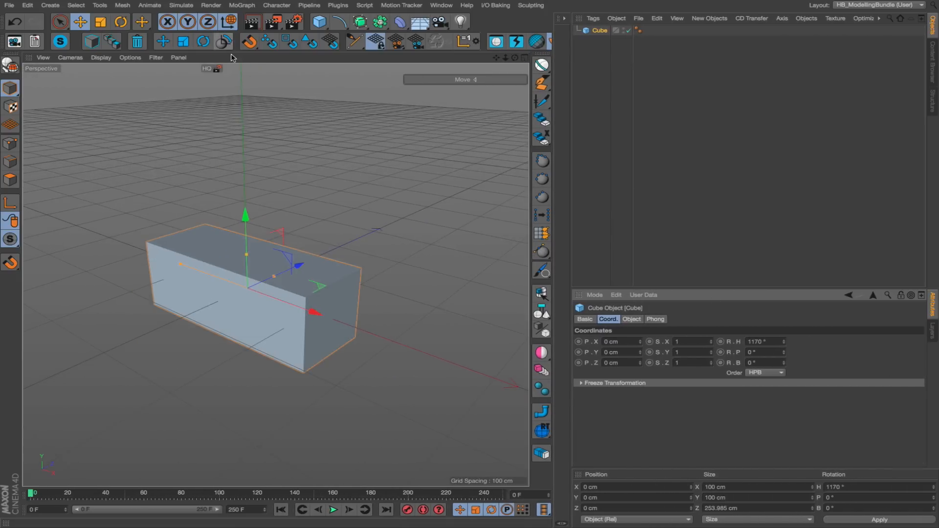
click(755, 341)
click(221, 44)
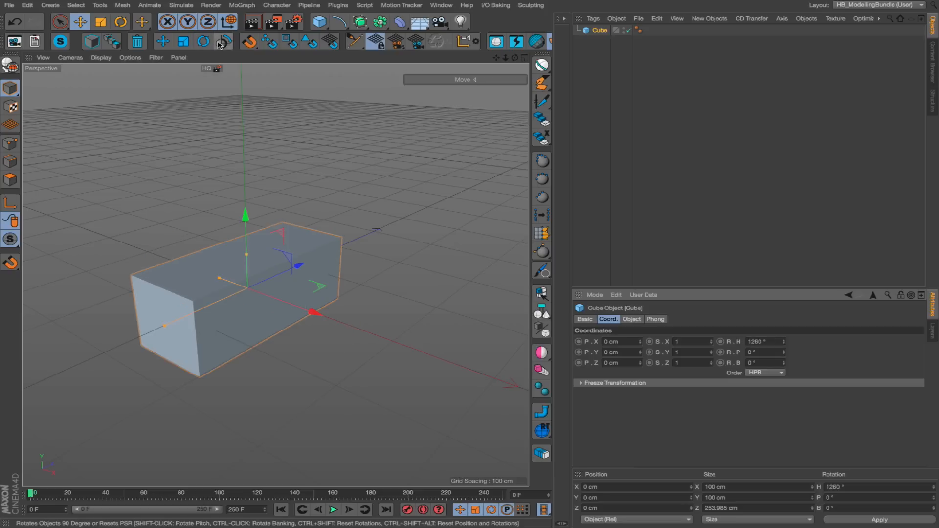
click(222, 44)
click(222, 44)
click(222, 44)
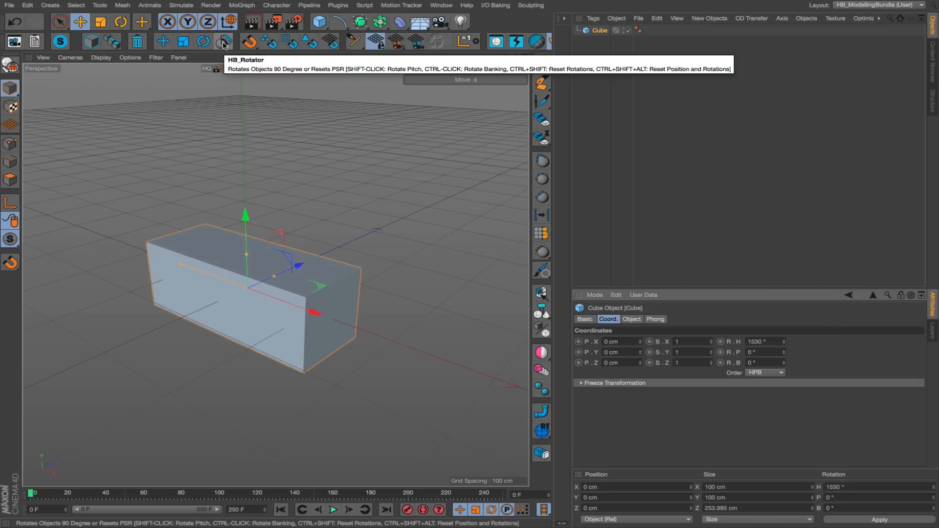
Reverse the heading rotation in 90° steps with HB_Rotator until the cube reaches a heading of -180°.
alt+click(223, 43)
alt+click(223, 43)
alt+click(223, 43)
alt+click(224, 43)
alt+click(223, 44)
alt+click(223, 43)
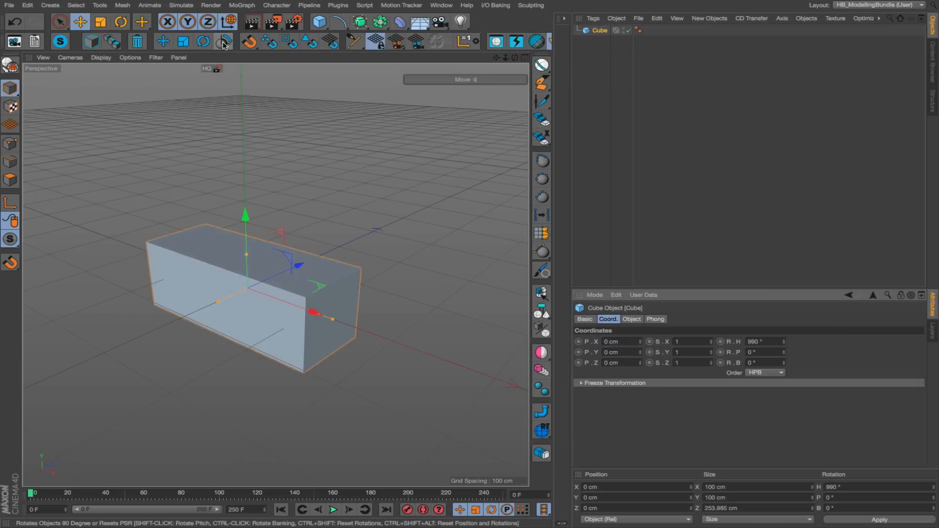
alt+click(223, 43)
alt+click(223, 43)
alt+click(224, 43)
alt+click(223, 43)
alt+click(224, 43)
alt+click(223, 43)
alt+click(223, 43)
alt+click(223, 43)
alt+click(223, 43)
alt+click(223, 43)
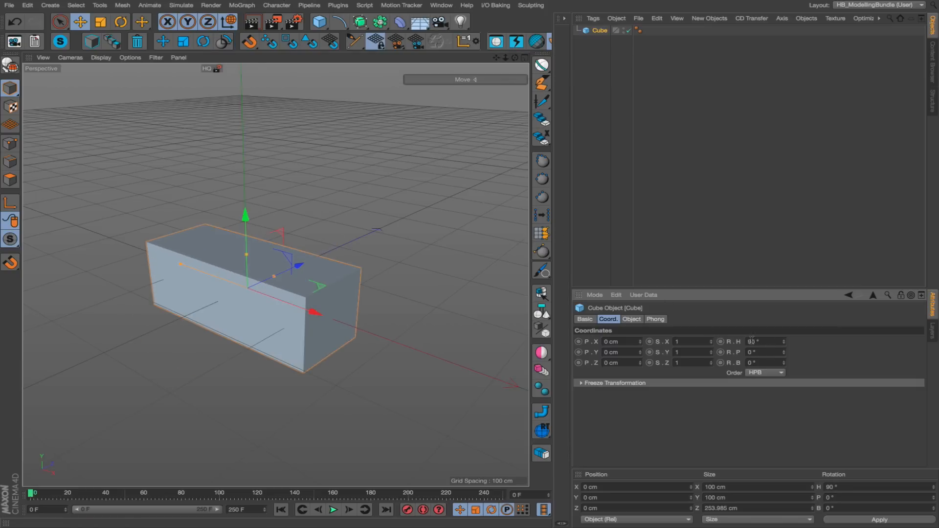
alt+click(220, 44)
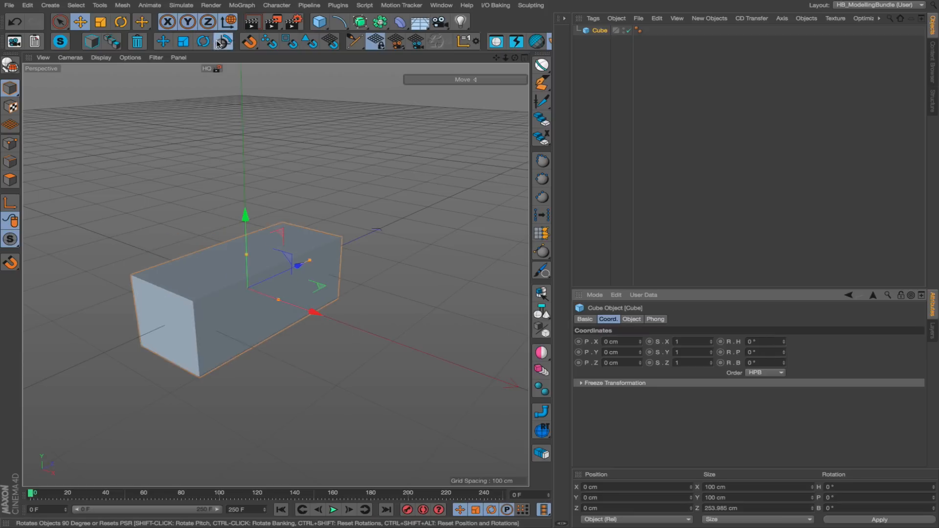
alt+click(219, 44)
alt+click(220, 44)
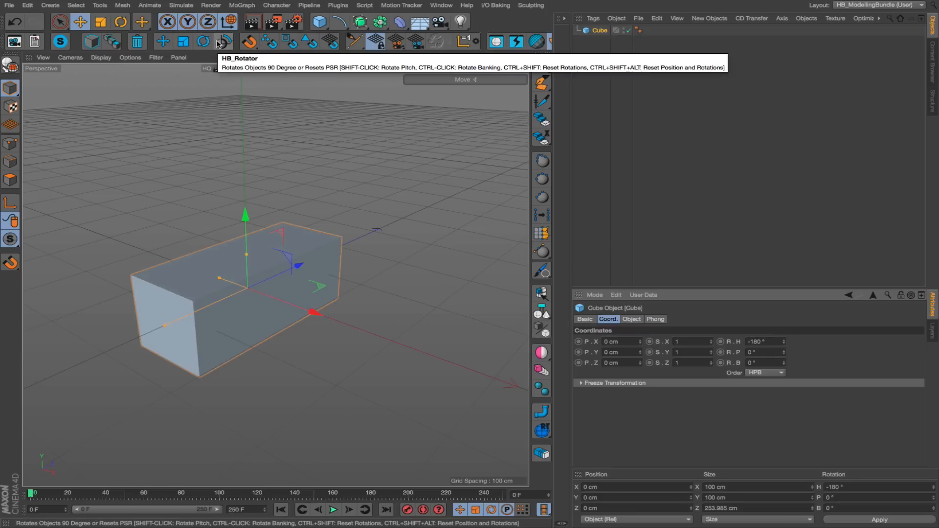
Rotate the cube's pitch in 90° steps with the HB_Rotator script up to 630°.
shift+click(222, 44)
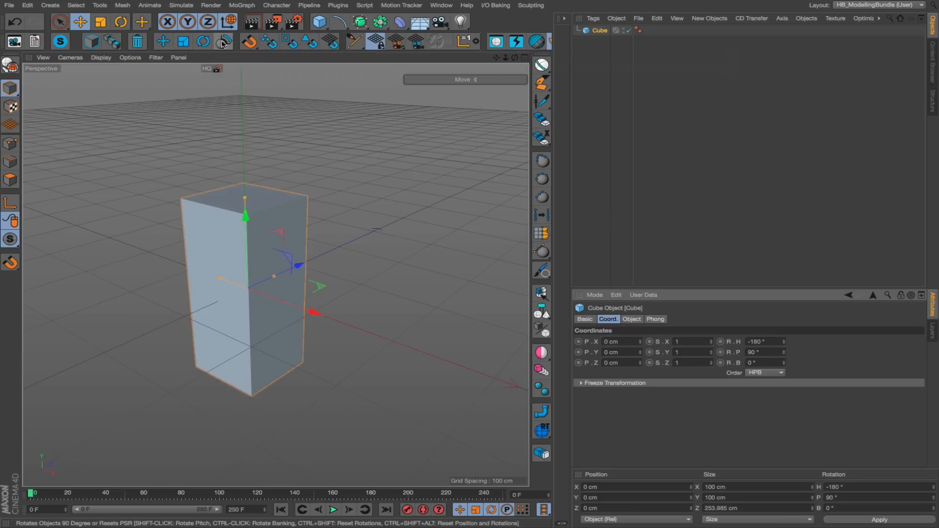
shift+click(223, 44)
shift+click(222, 43)
shift+click(223, 43)
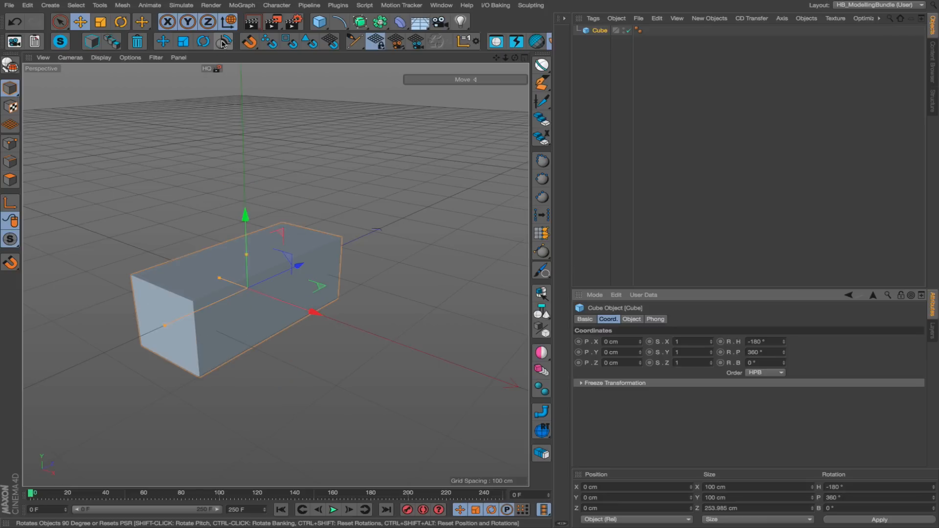
shift+click(223, 44)
shift+click(223, 44)
shift+click(223, 43)
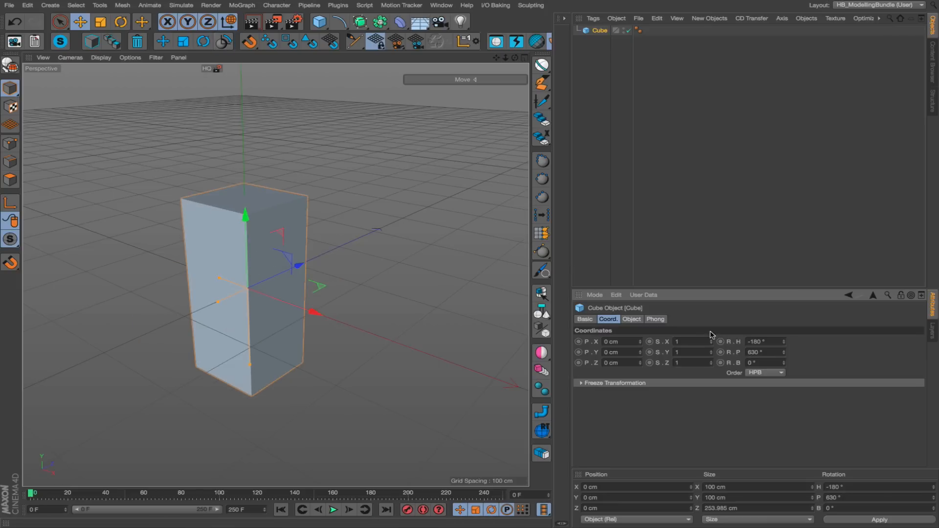
click(769, 353)
Rotate the cube's pitch in 90° steps with HB_Rotator up to 990°, then step back to pitch 450° and heading -90°.
shift+click(224, 43)
shift+click(224, 43)
shift+click(224, 43)
shift+click(223, 43)
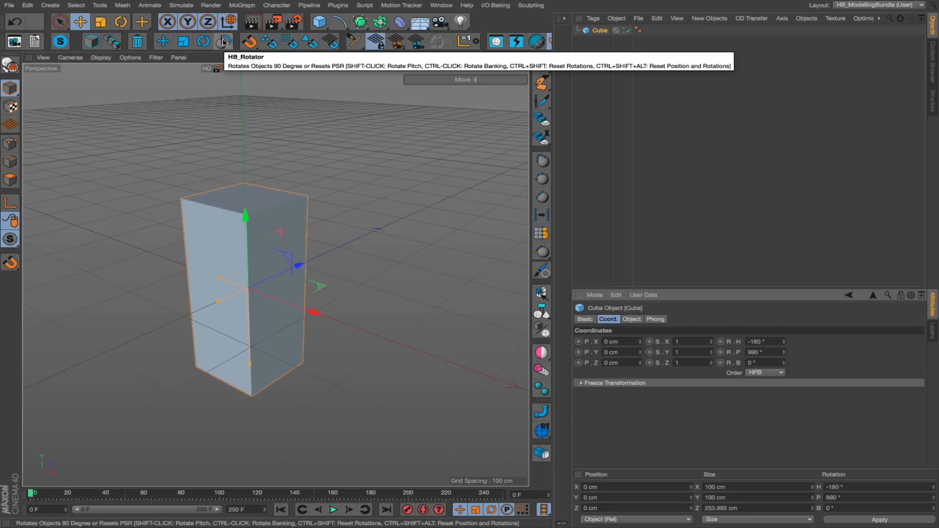
key(ctrl+z)
key(ctrl+z)
key(ctrl+z)
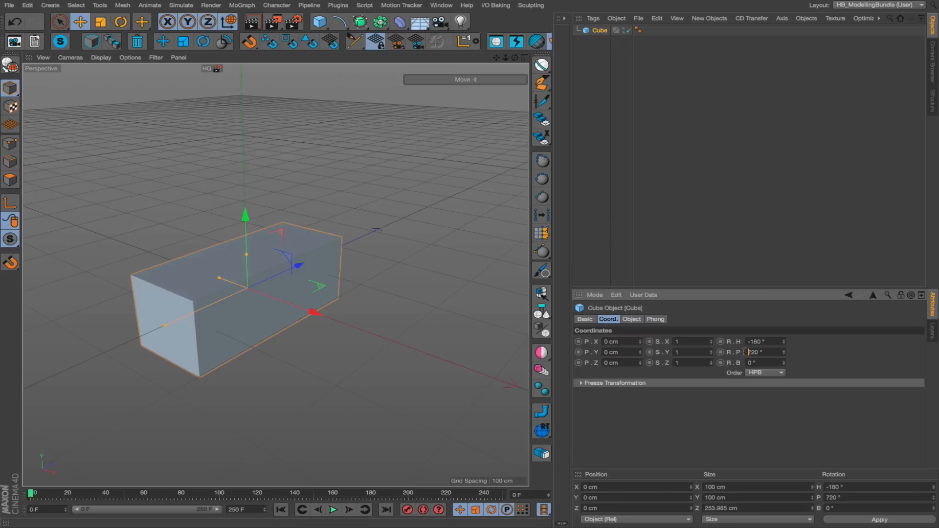
click(224, 42)
click(224, 43)
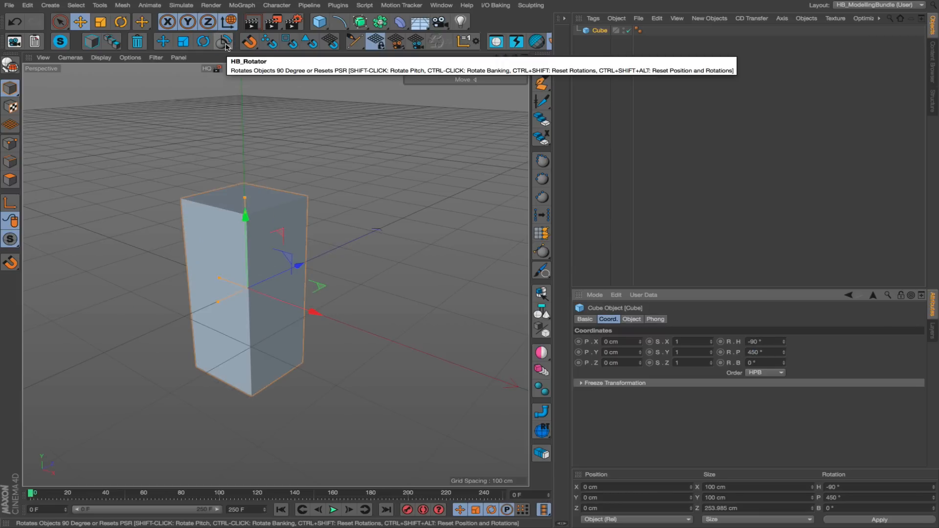
Rotate the cube's banking in 90° steps with HB_Rotator to 270° and back to 180°.
ctrl+click(226, 45)
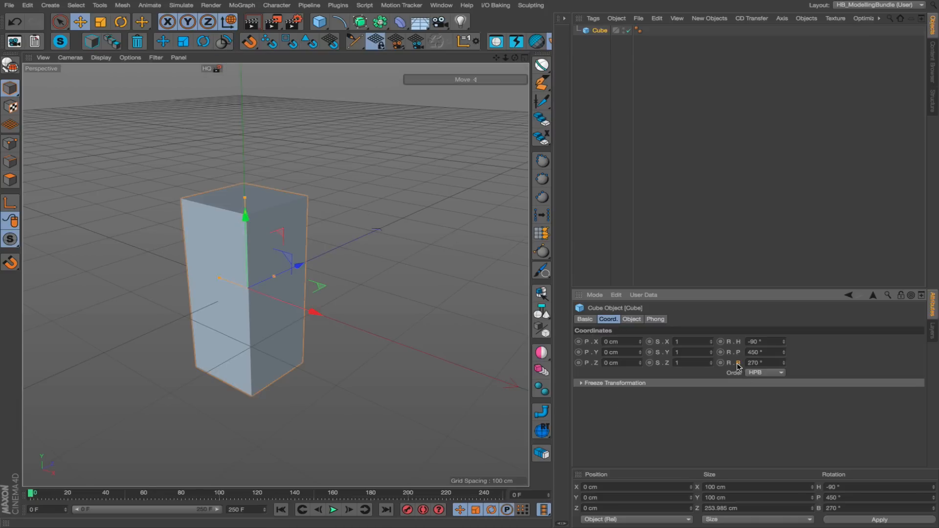
drag(770, 363, 746, 363)
alt+drag(226, 225, 184, 231)
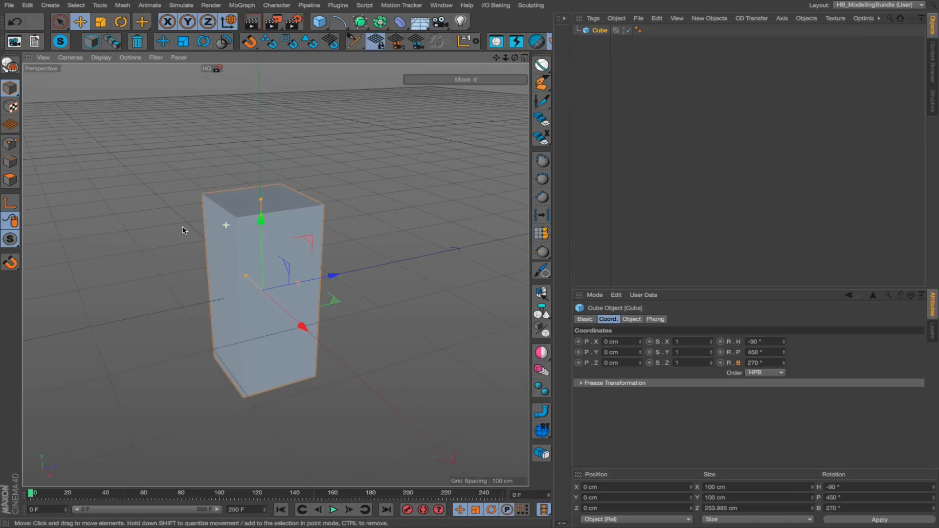
ctrl+click(225, 43)
drag(770, 363, 739, 363)
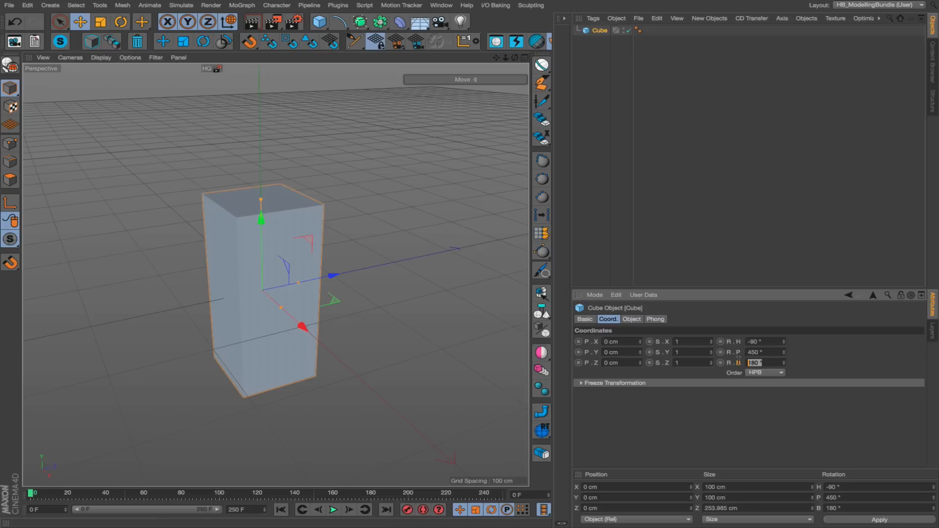
alt+drag(177, 249, 222, 269)
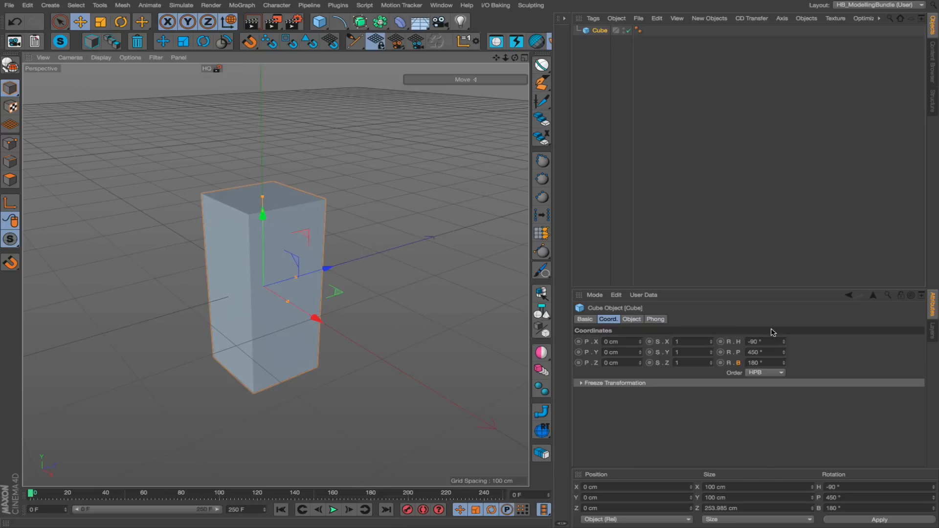
Move the cube to about X -223, Y 316, Z -45 cm, rotate it freely, and reset only its rotations with HB_Rotator.
drag(368, 299, 324, 148)
key(r)
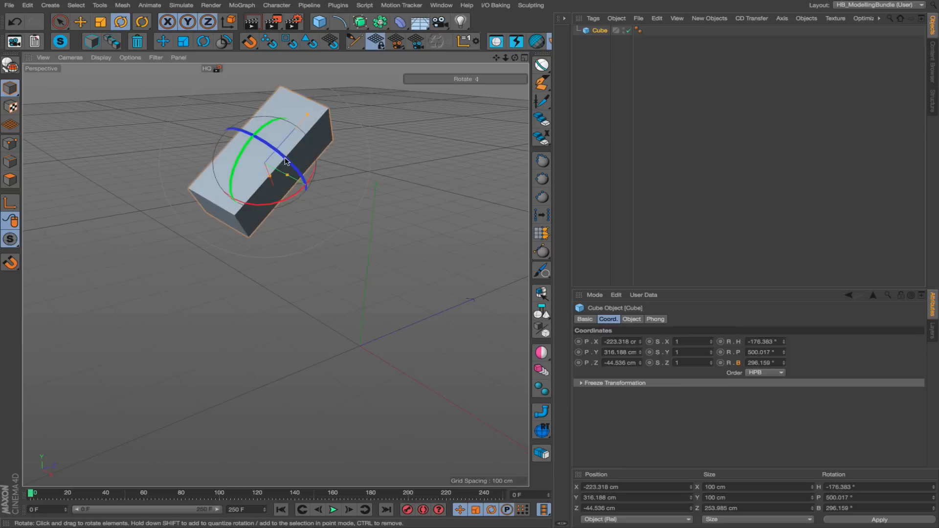
alt+middle_drag(284, 158, 296, 196)
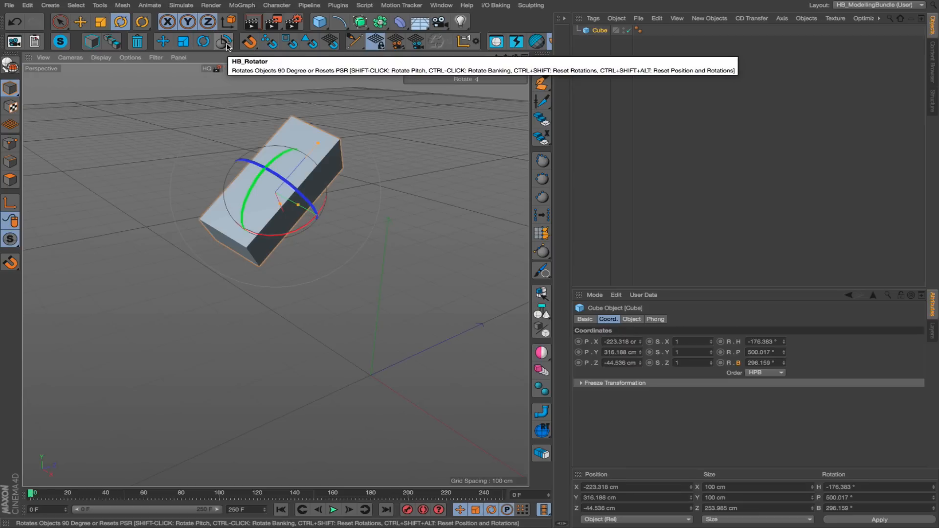
ctrl+shift+click(226, 46)
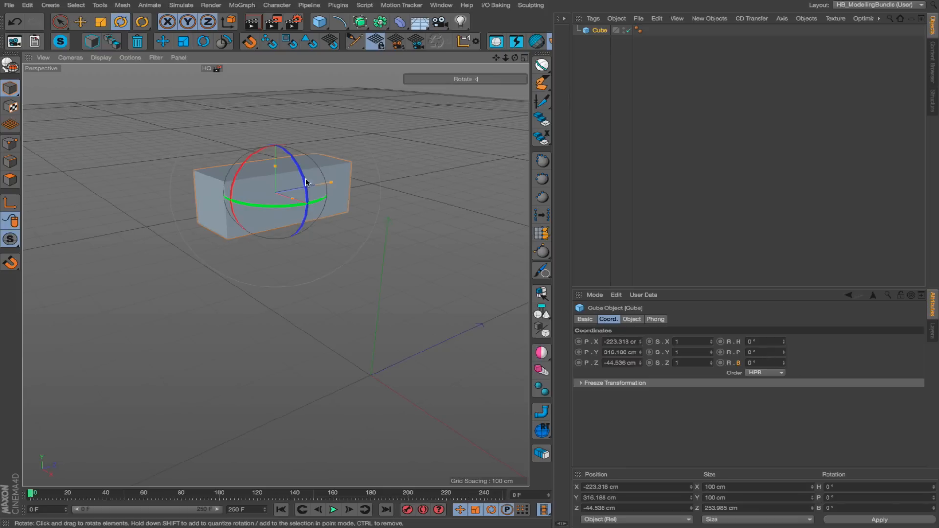
Rotate the cube freely and reset both its position and rotations to zero with HB_Rotator.
drag(261, 165, 237, 157)
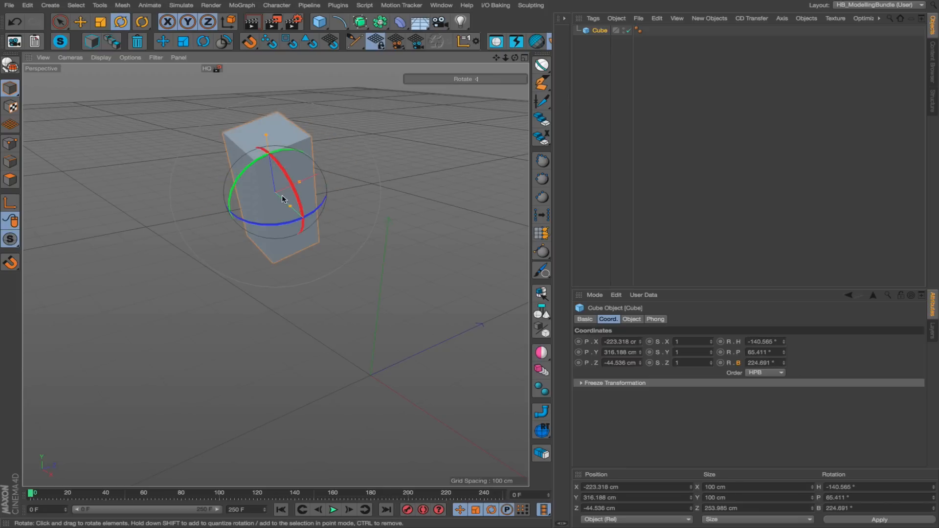
ctrl+alt+shift+click(225, 43)
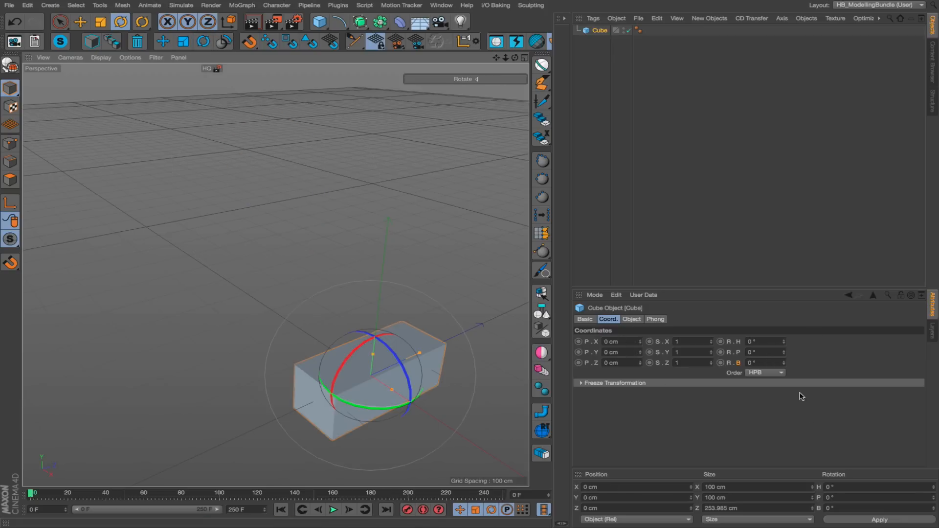
alt+middle_drag(385, 328, 312, 267)
alt+drag(318, 290, 321, 349)
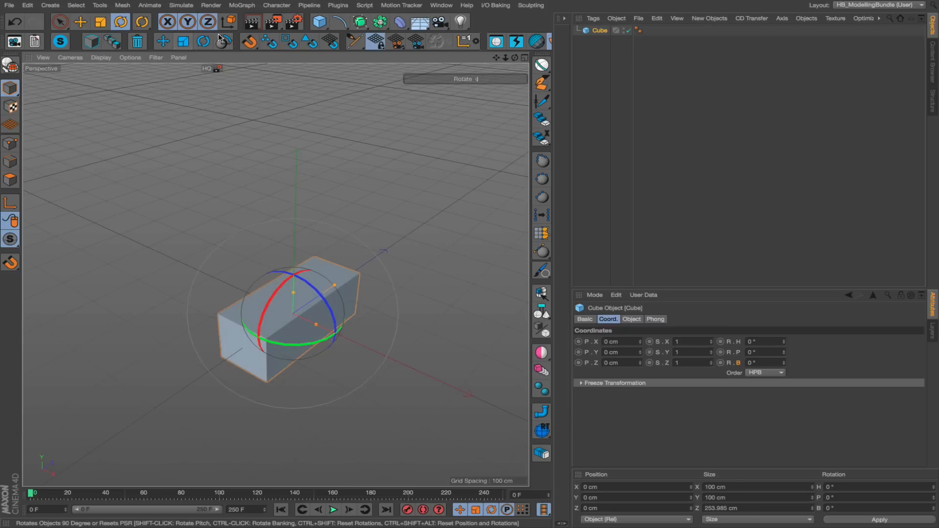
scroll(352, 260, down, 3)
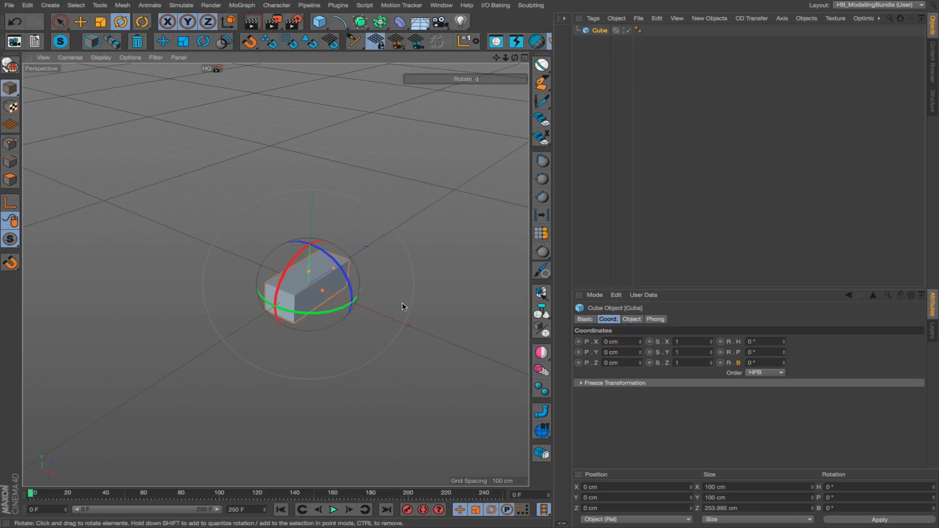
Create two copies of the cube at different places in the scene and turn each cube to an arbitrary angle.
drag(438, 302, 386, 261)
key(e)
ctrl+drag(382, 315, 196, 276)
key(r)
drag(321, 196, 110, 287)
key(e)
ctrl+drag(157, 230, 313, 200)
key(r)
alt+drag(379, 251, 382, 194)
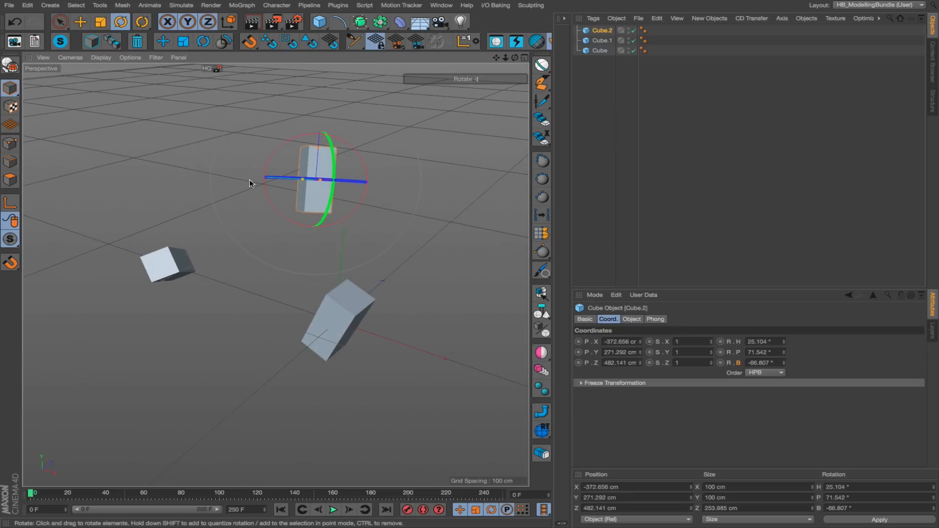
Select all three cubes and reset their rotations together with HB_Rotator.
shift+click(171, 266)
shift+click(340, 299)
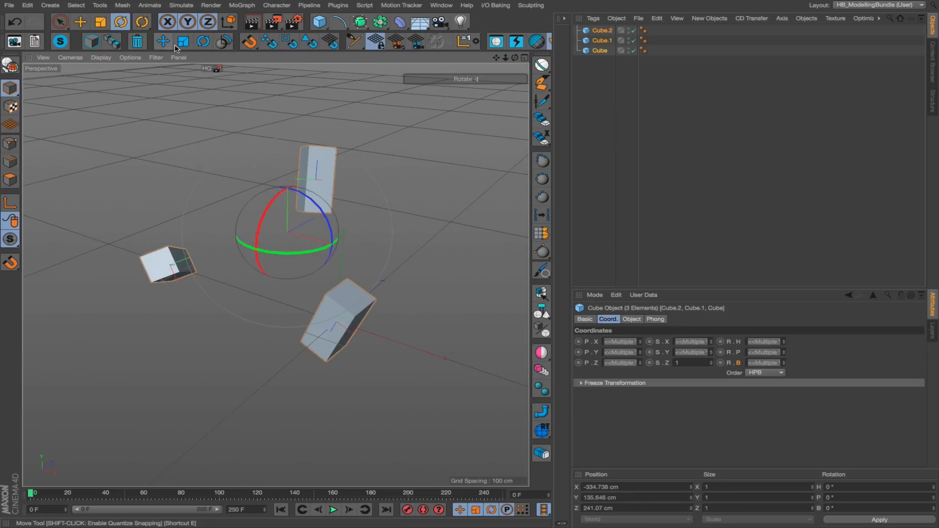
click(225, 43)
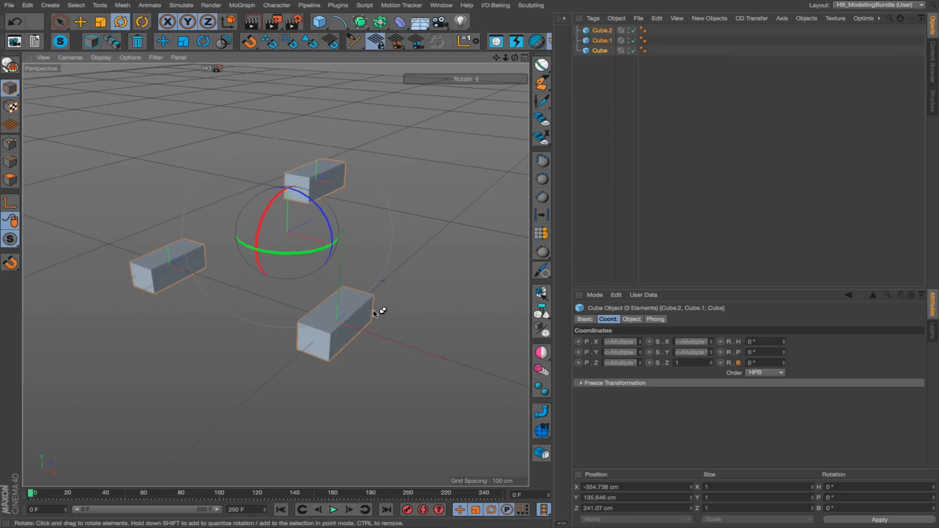
Reset the positions and rotations of the three selected cubes to the world origin with HB_Rotator.
alt+drag(368, 246, 311, 192)
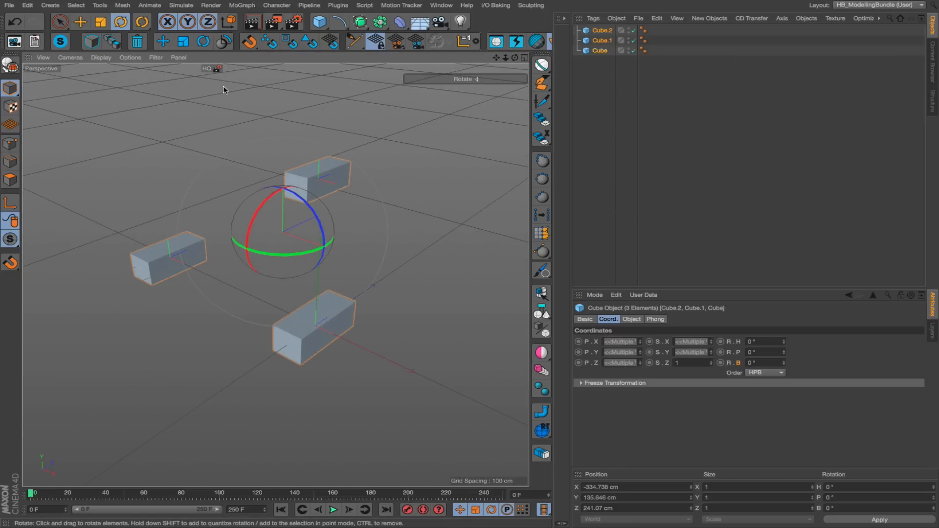
click(225, 42)
scroll(390, 301, up, 3)
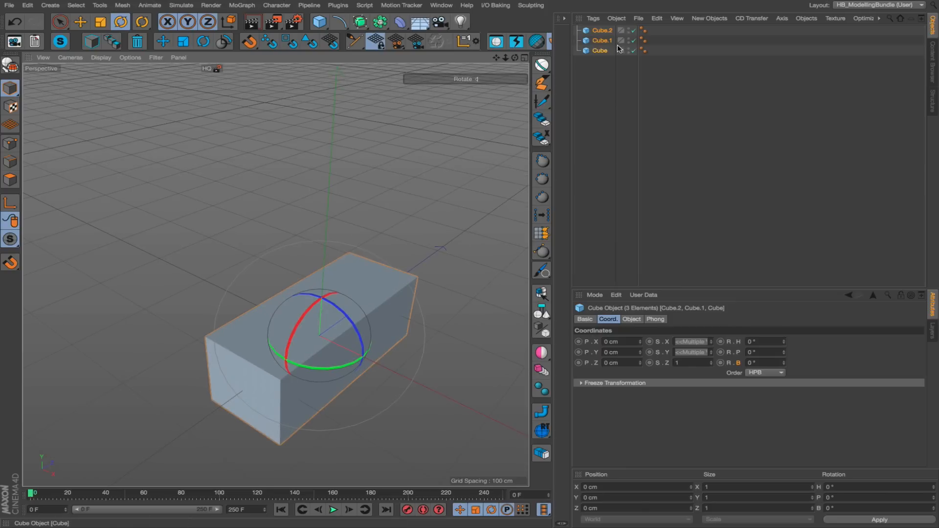
Widen the object name column and select only the original Cube.
click(636, 56)
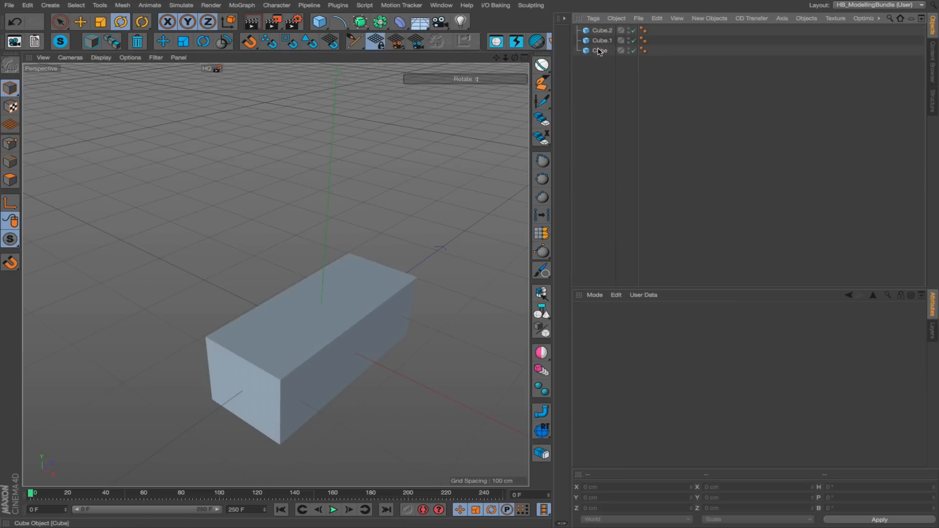
drag(638, 73, 705, 88)
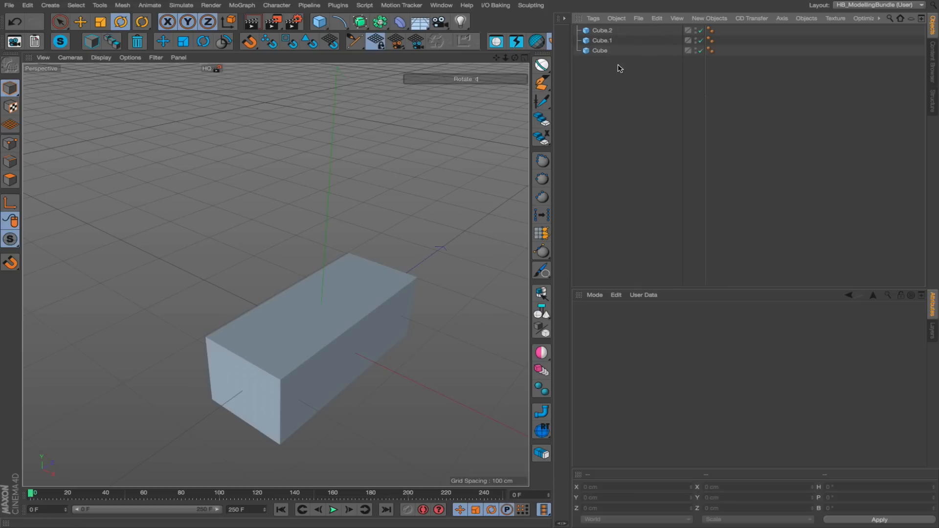
click(601, 51)
alt+drag(449, 218, 325, 202)
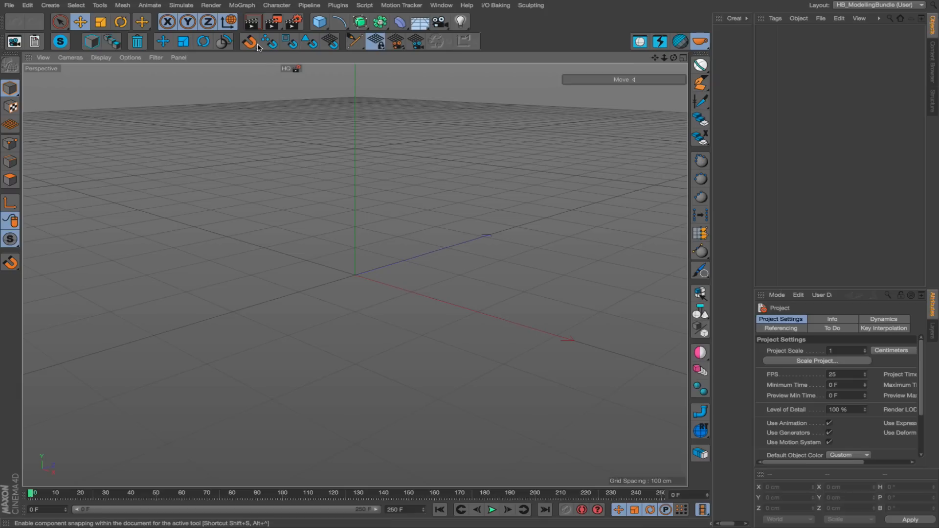
Detach the snapping commands as a floating palette and place it over the viewport.
click(265, 43)
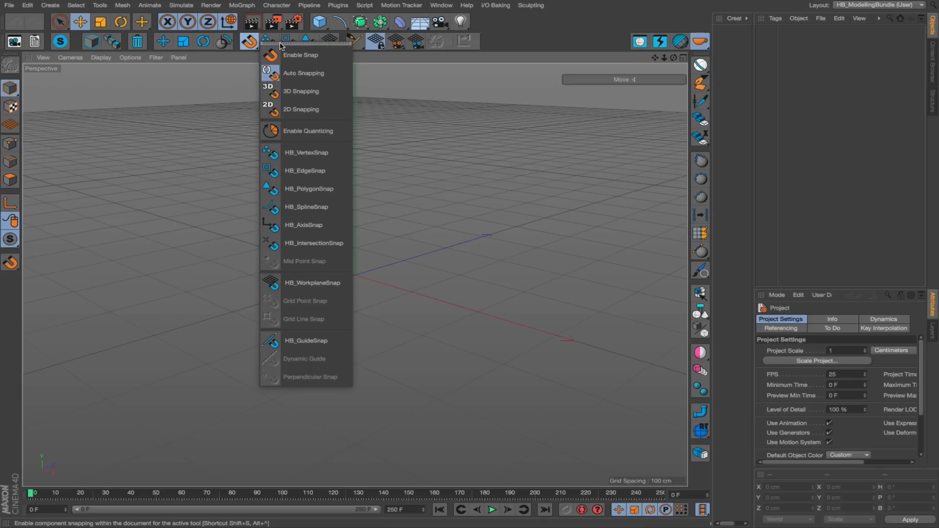
click(282, 44)
drag(316, 39, 206, 110)
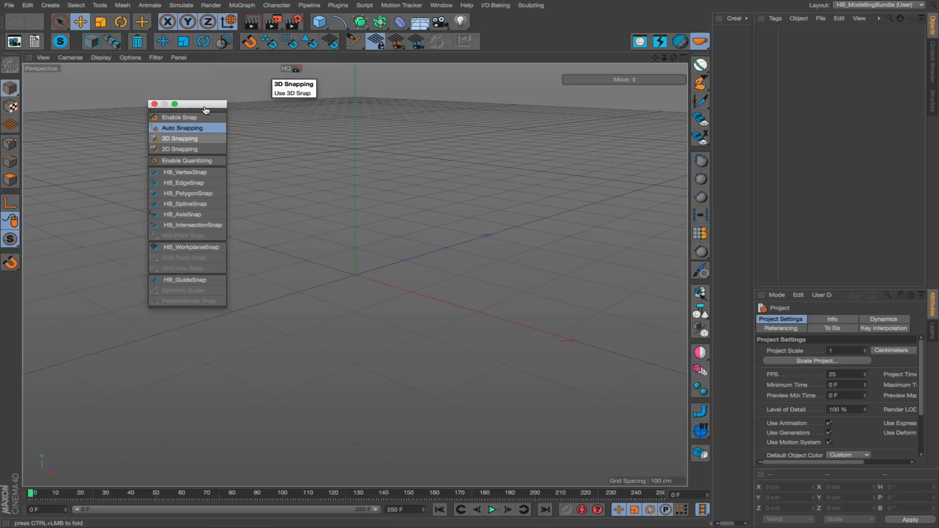
Add a 400 × 400 cm plane, make it editable, and show its subdivision lines in the viewport.
drag(321, 24, 340, 43)
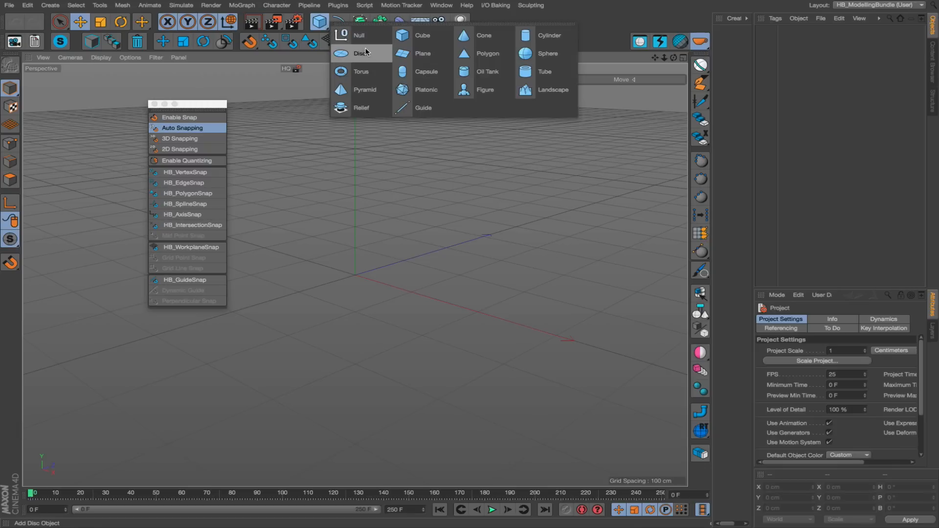
click(405, 57)
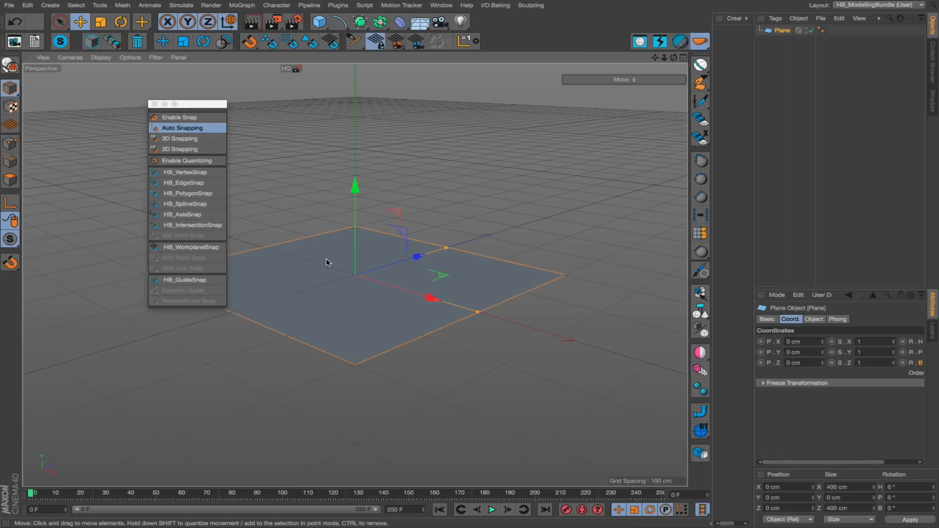
key(n)
key(b)
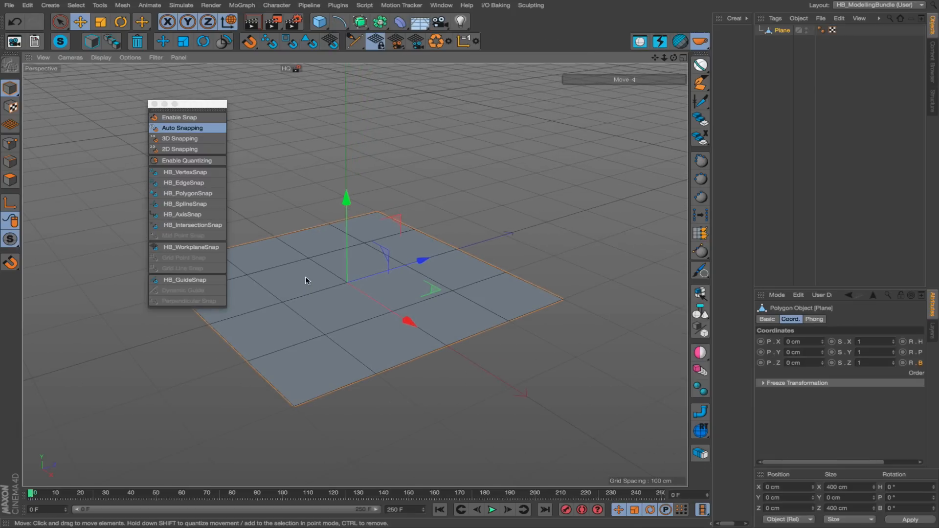
alt+middle_drag(304, 278, 342, 262)
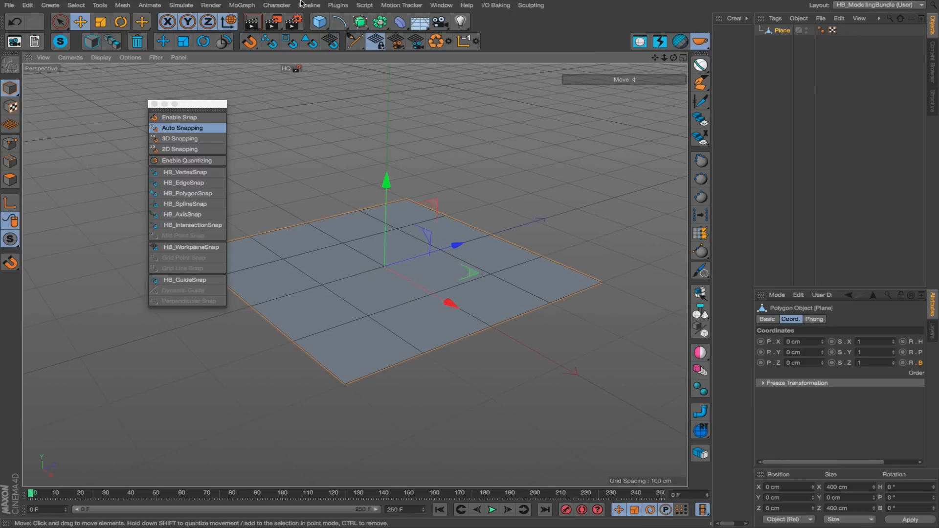
Add a 100 × 100 cm polygon, make it editable, and move it above the plane to about X -156, Y 170, Z -63 cm.
click(319, 21)
click(488, 59)
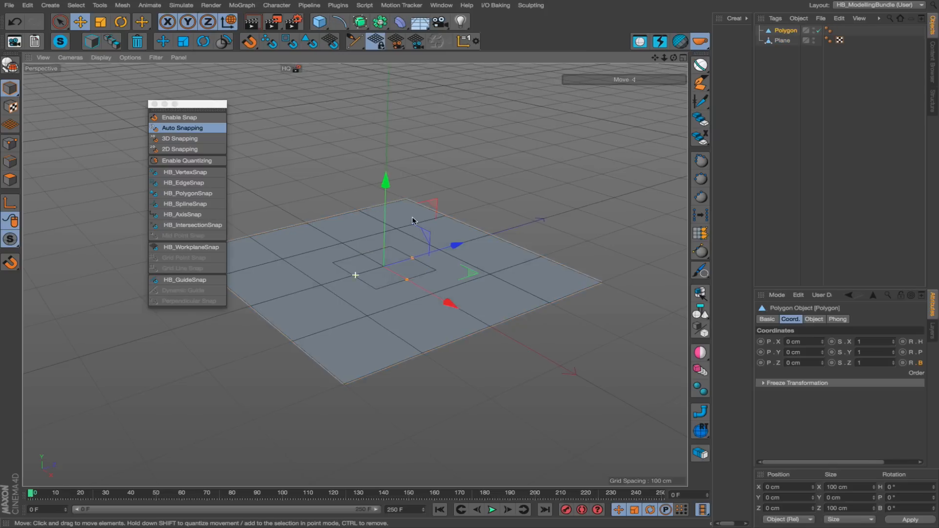
alt+middle_drag(354, 275, 461, 328)
drag(446, 301, 342, 175)
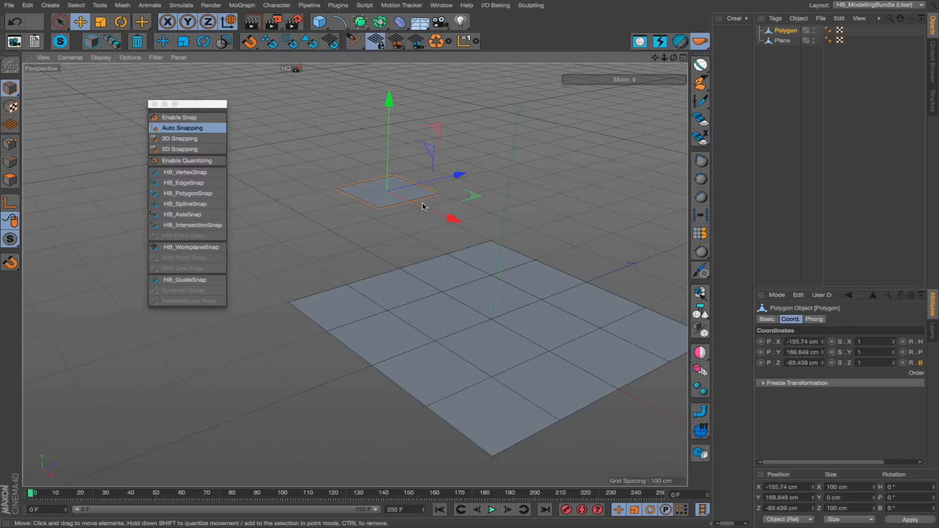
Switch the polygon to point mode, enable snapping, and turn on Polygon Snap alongside Vertex Snap.
key(Return)
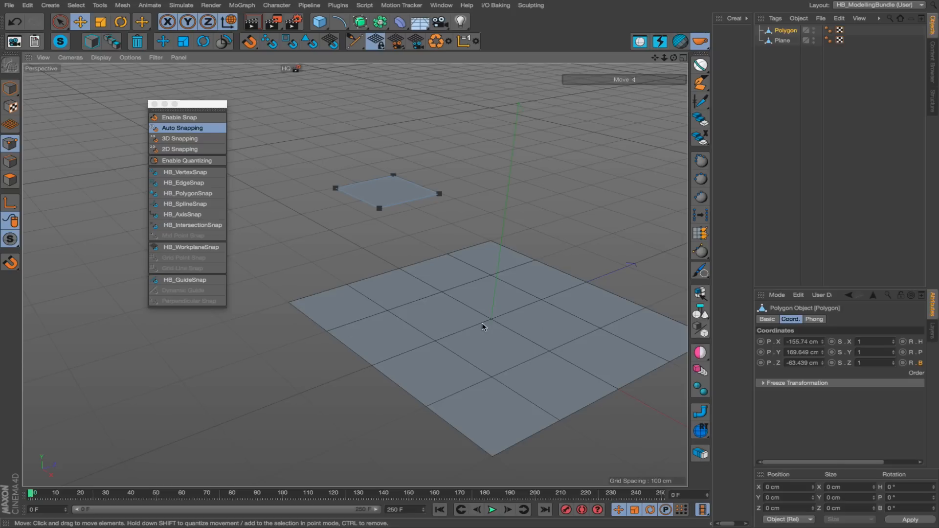
click(10, 262)
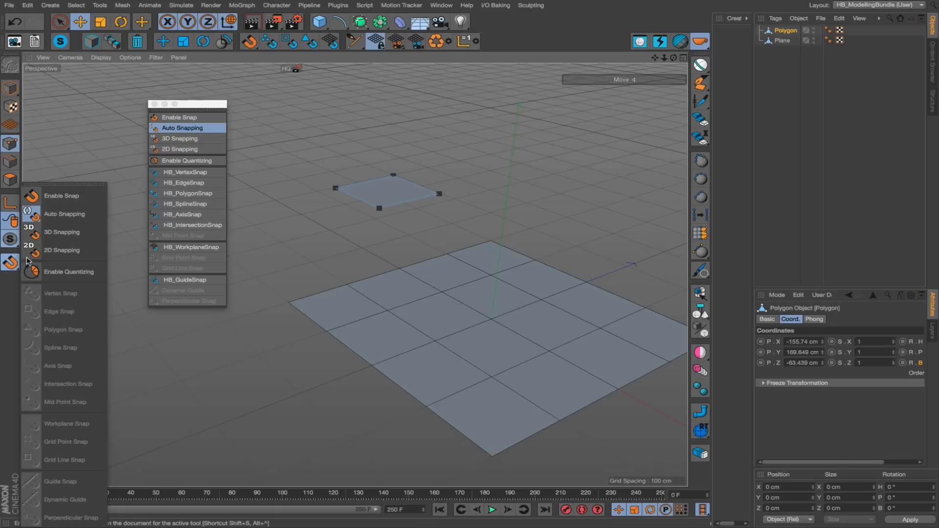
click(51, 197)
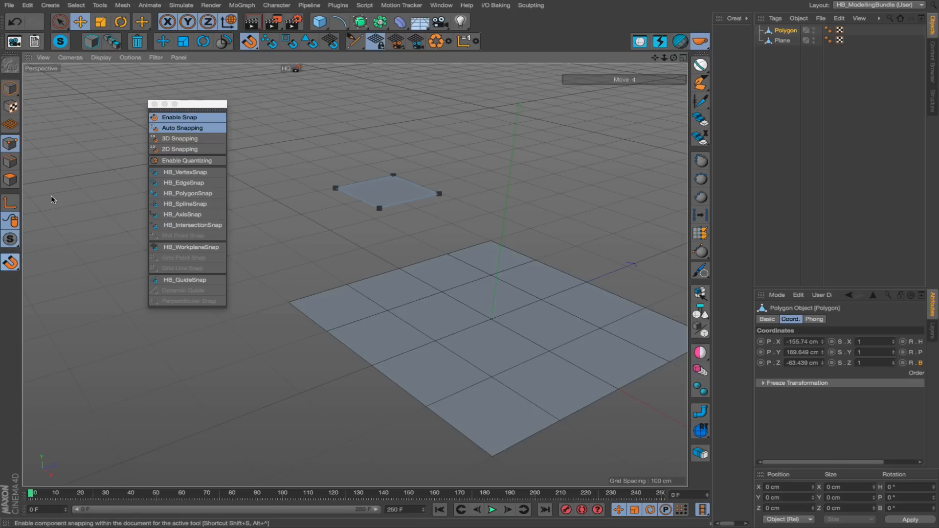
click(11, 263)
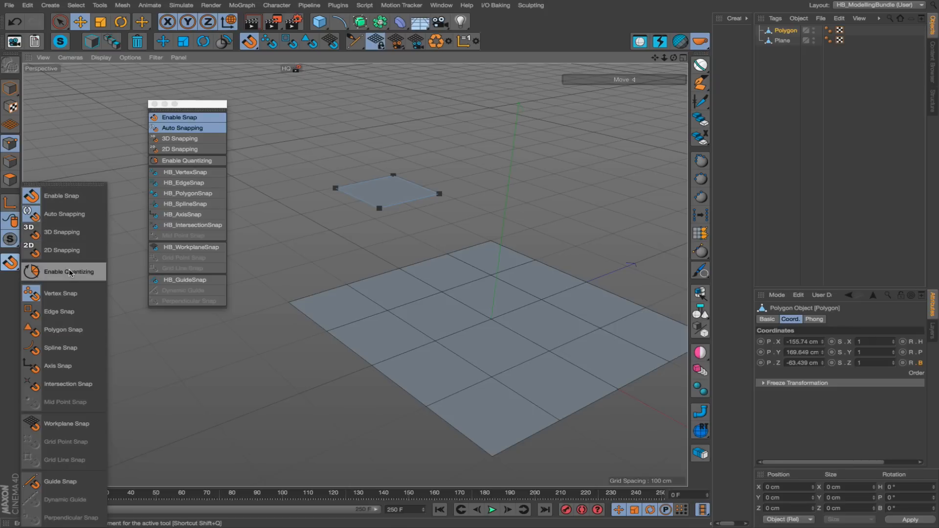
click(49, 337)
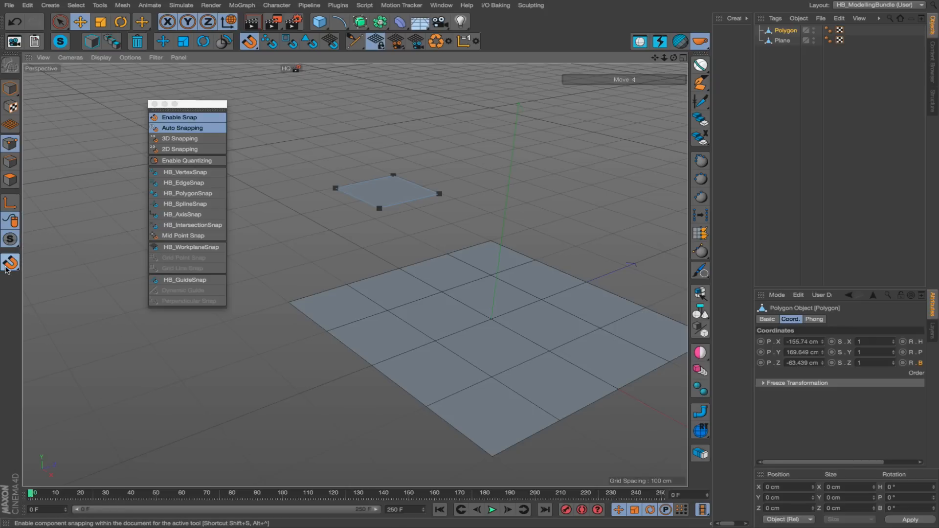
Turn off Vertex Snap, keep only Polygon Snap, and snap the polygon's near corner point onto the plane at about X 140, Y -170, Z 7 cm.
click(11, 262)
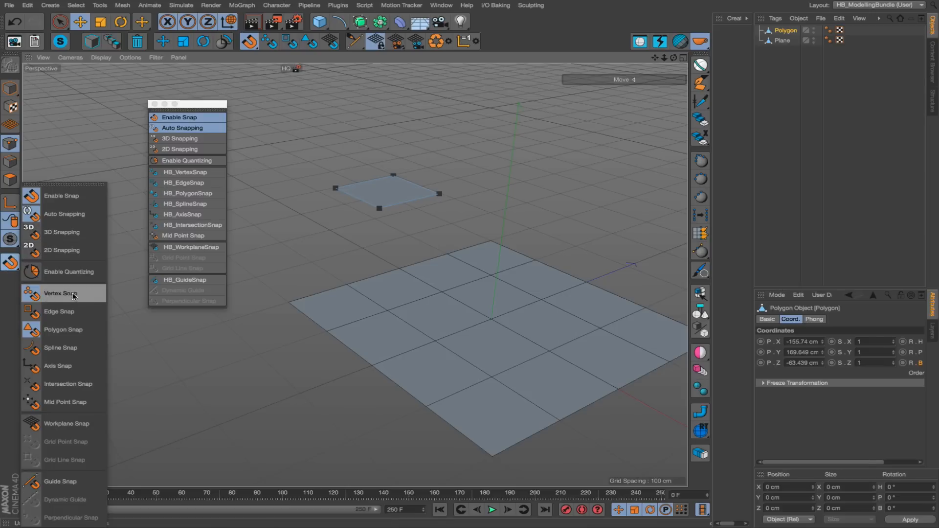
click(73, 296)
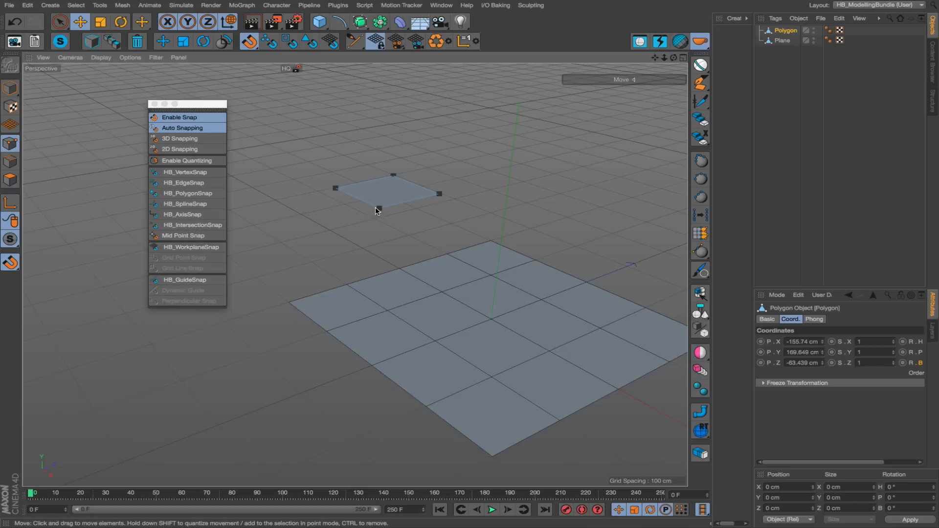
drag(371, 233, 535, 306)
alt+middle_drag(507, 314, 380, 292)
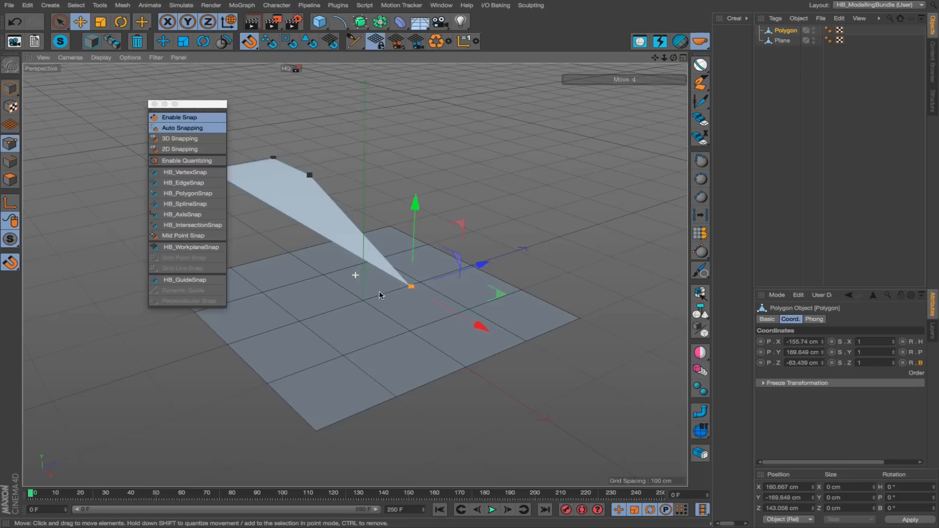
alt+drag(409, 293, 434, 281)
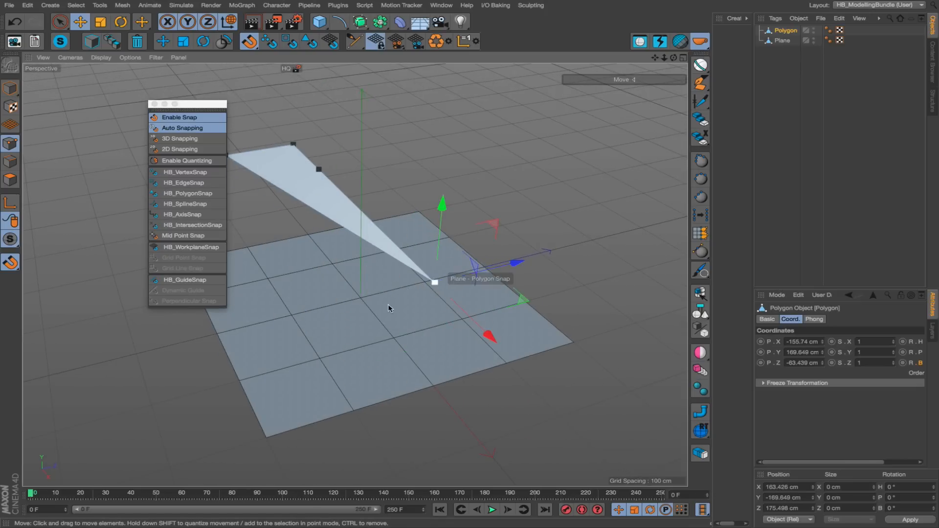
alt+middle_drag(388, 308, 434, 300)
drag(454, 274, 378, 291)
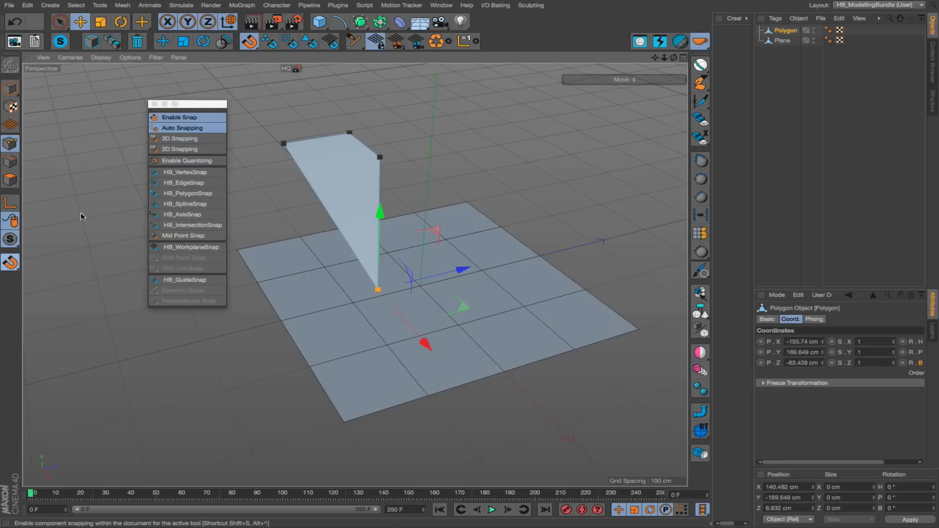
Detach the standard snap commands as a second floating palette and reposition the HB snapping palette beside it.
drag(186, 106, 153, 118)
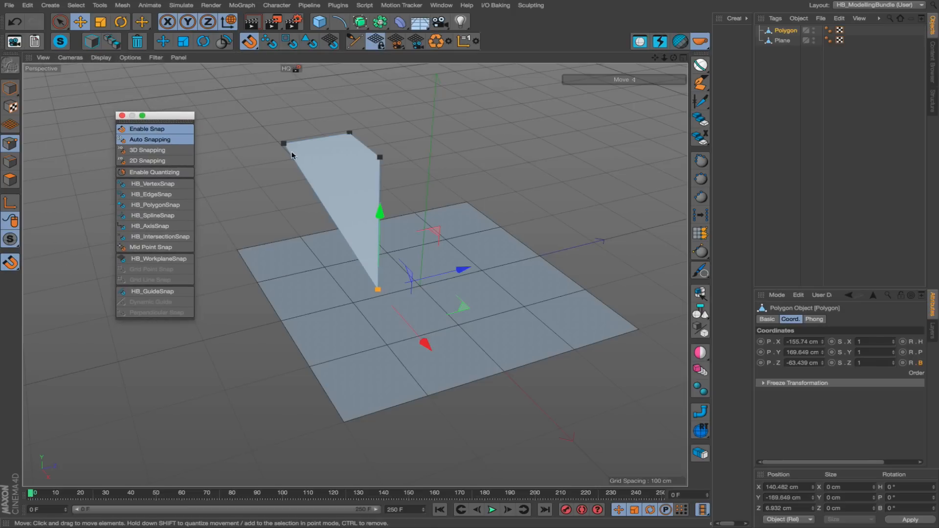
click(11, 265)
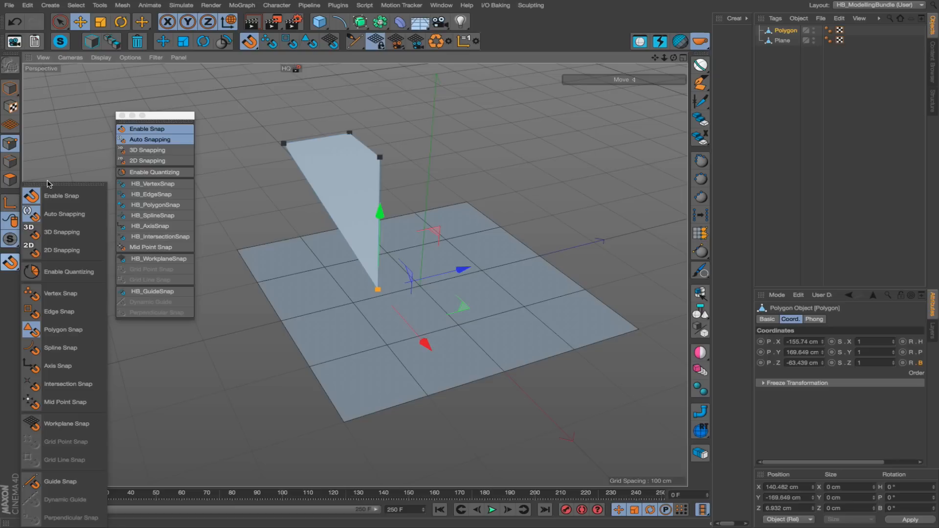
drag(47, 188, 47, 179)
drag(157, 115, 229, 107)
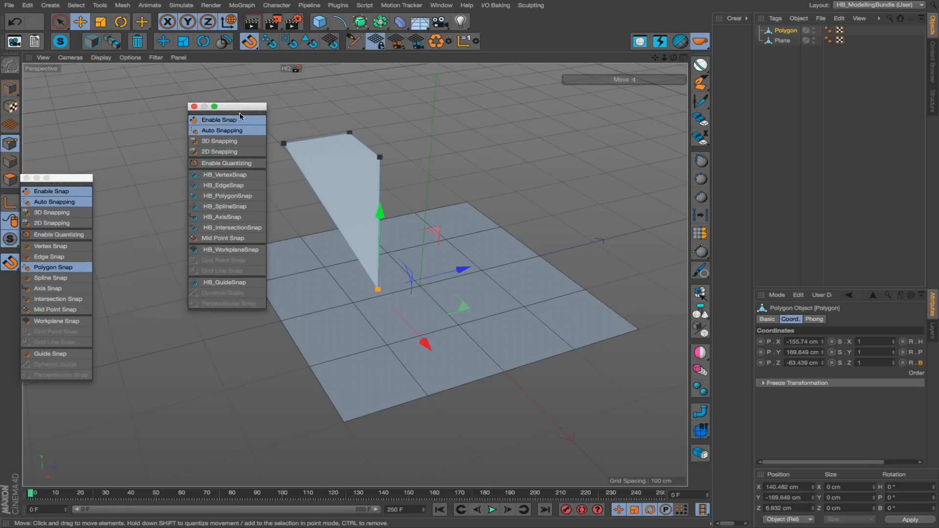
Toggle snapping off and on, switch on Vertex Snap in the standard palette, then disable snapping and align that palette with the HB one.
click(214, 121)
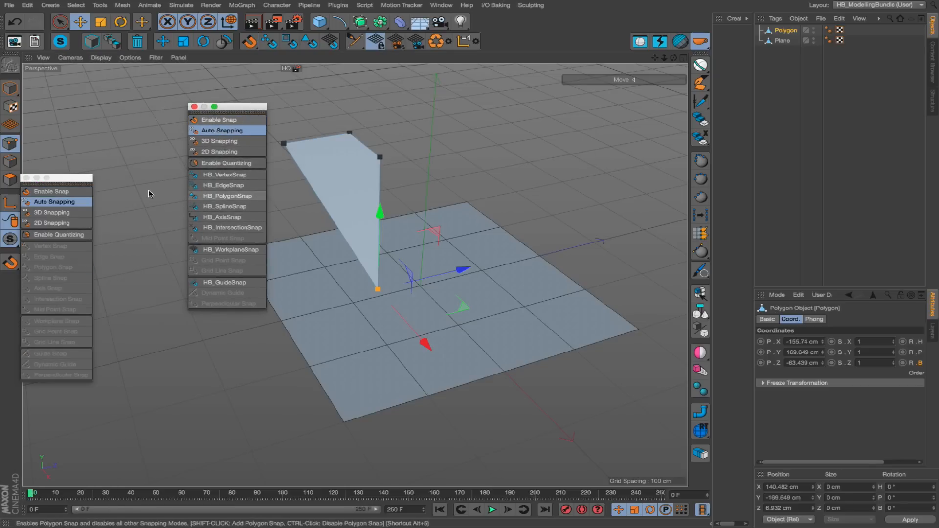
click(52, 191)
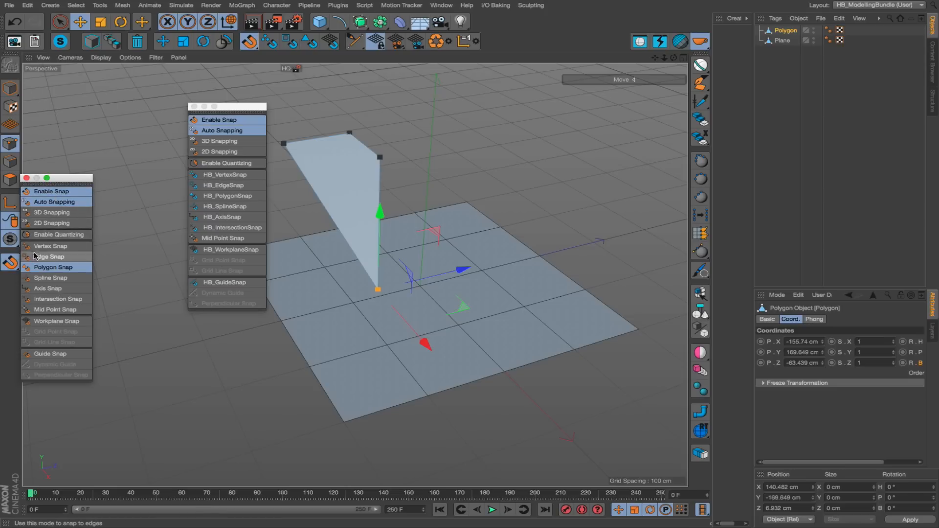
click(43, 247)
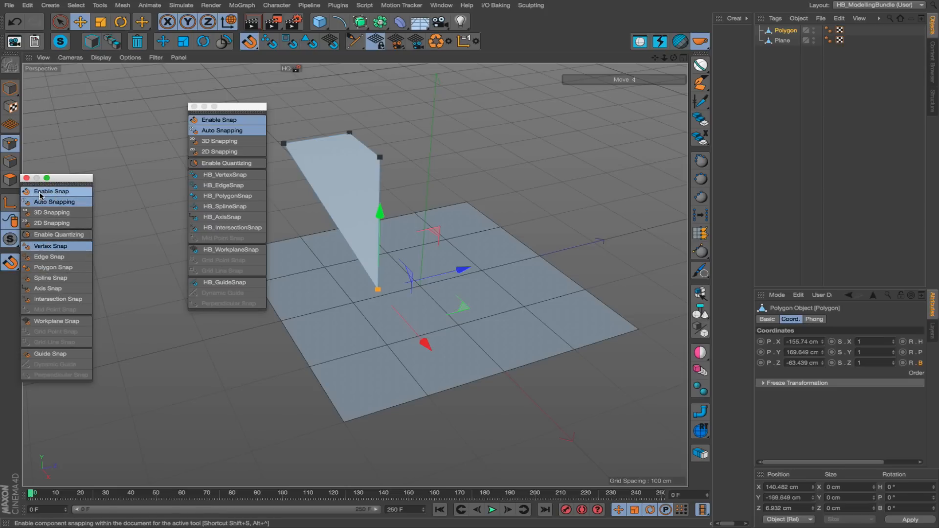
click(62, 190)
drag(79, 182, 83, 108)
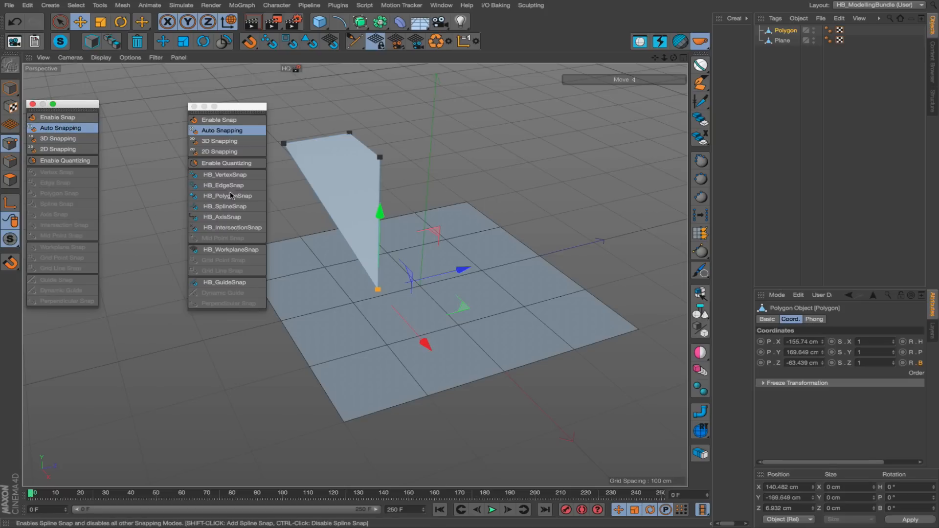
Lift the polygon's corner point off the plane, then use HB_PolygonSnap to snap it back at about X 136, Y -170, Z 86 cm.
drag(339, 246, 301, 149)
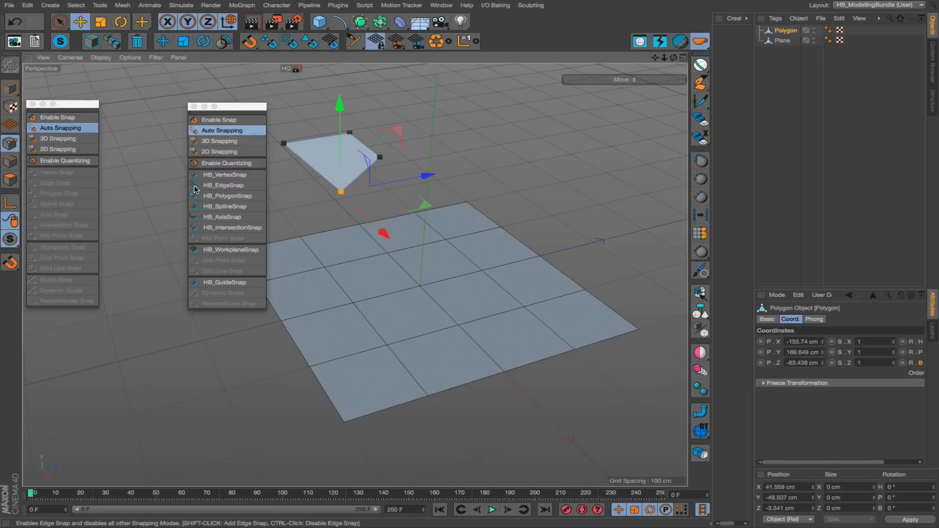
click(220, 197)
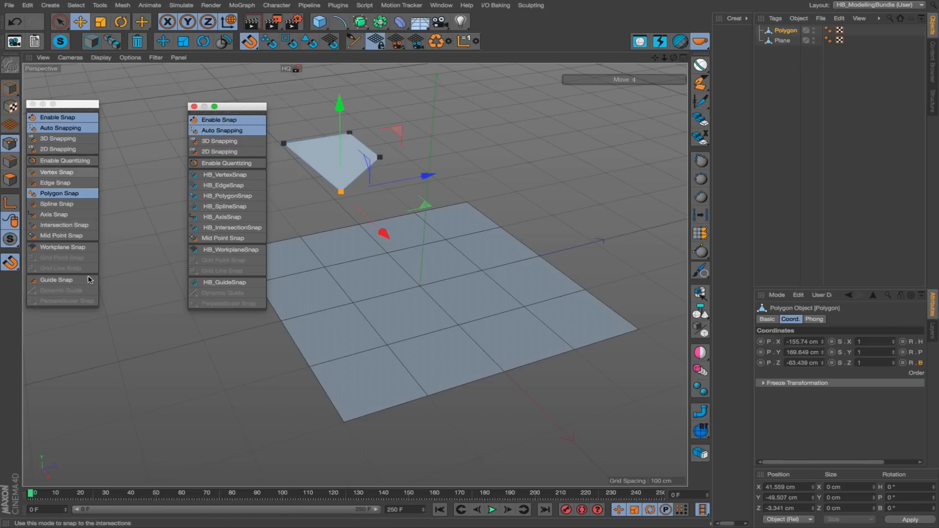
drag(325, 237, 427, 274)
alt+drag(355, 272, 322, 275)
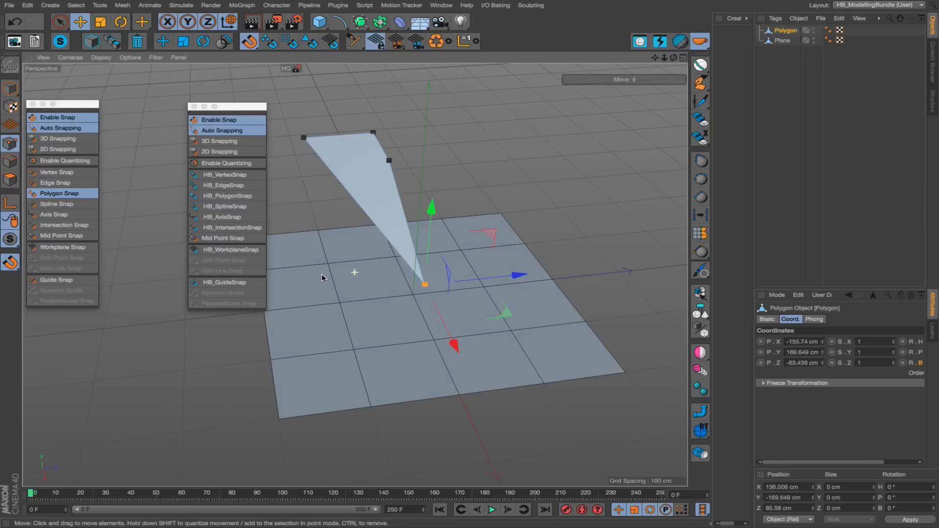
alt+middle_drag(398, 268, 434, 257)
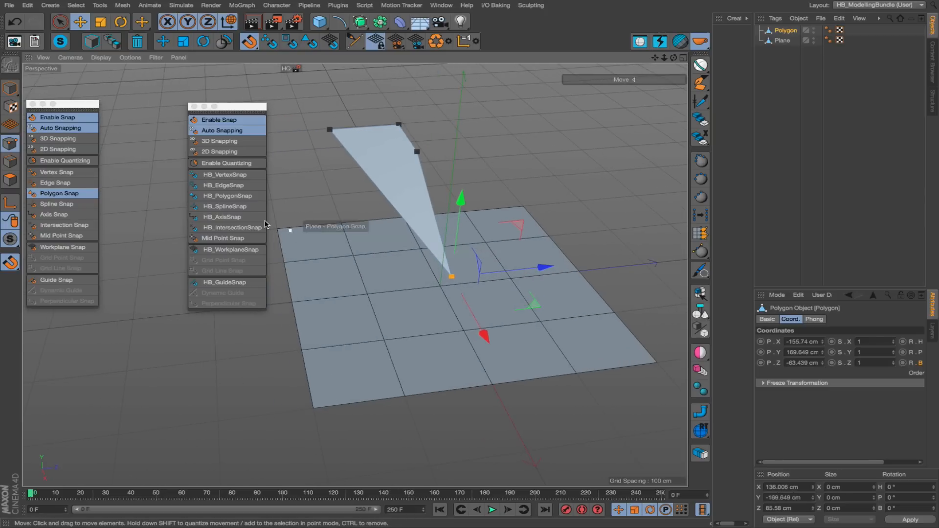
Snap the corner point to a plane vertex using HB_VertexSnap, and add Polygon Snap to the active modes with HB_PolygonSnap.
click(224, 178)
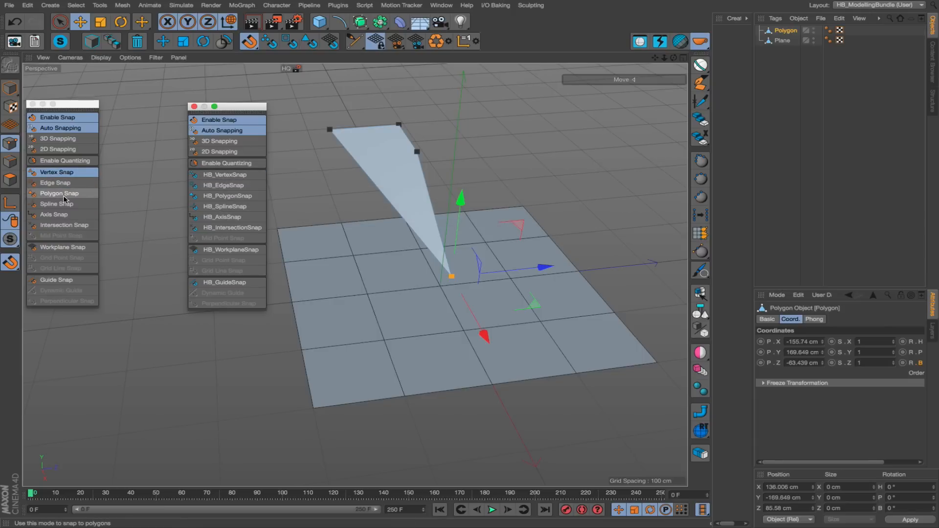
drag(318, 241, 487, 245)
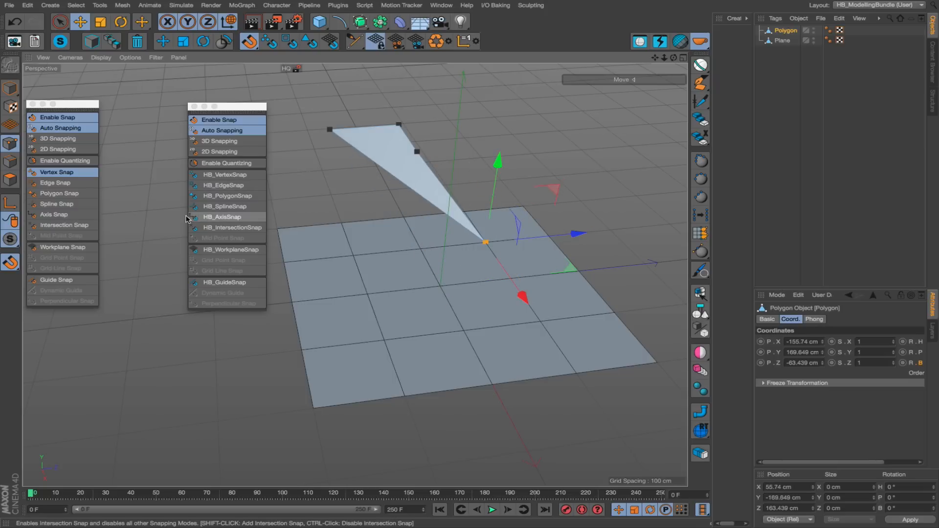
shift+click(223, 195)
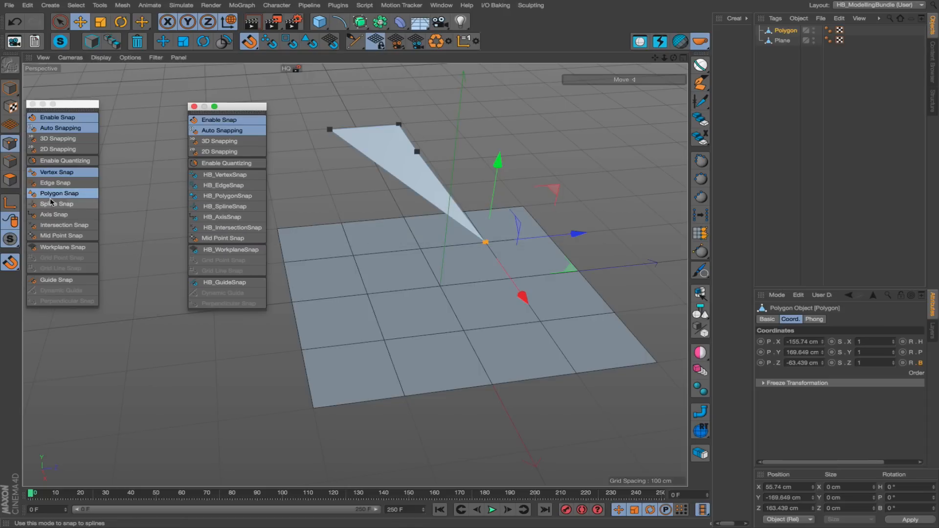
mouse_move(485, 241)
mouse_down()
mouse_move(361, 273)
mouse_move(359, 296)
mouse_move(439, 289)
mouse_move(402, 275)
mouse_move(419, 245)
mouse_move(401, 275)
mouse_move(488, 245)
mouse_up()
alt+middle_drag(447, 270, 384, 282)
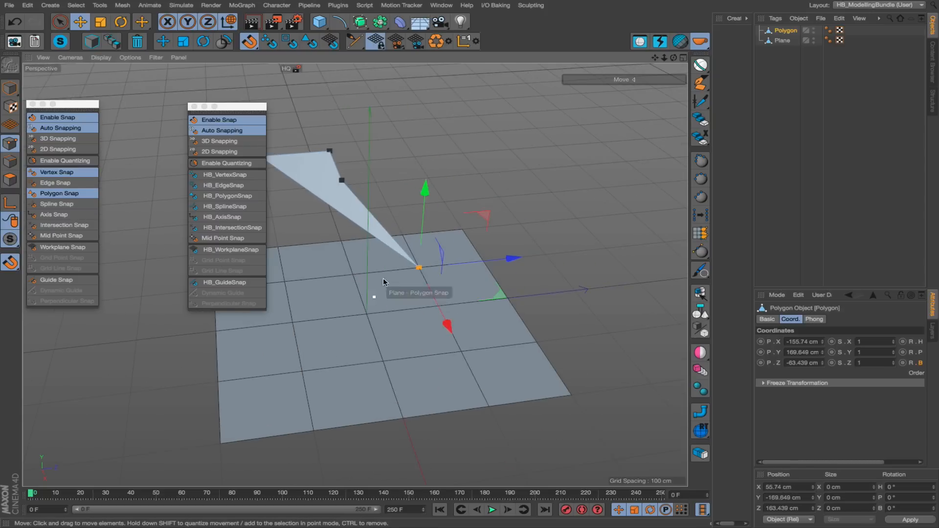
Activate only HB_WorkplaneSnap and move another polygon corner point onto the workplane, to about X 94, Y -170, Z 355 cm.
click(343, 181)
alt+drag(415, 206, 359, 197)
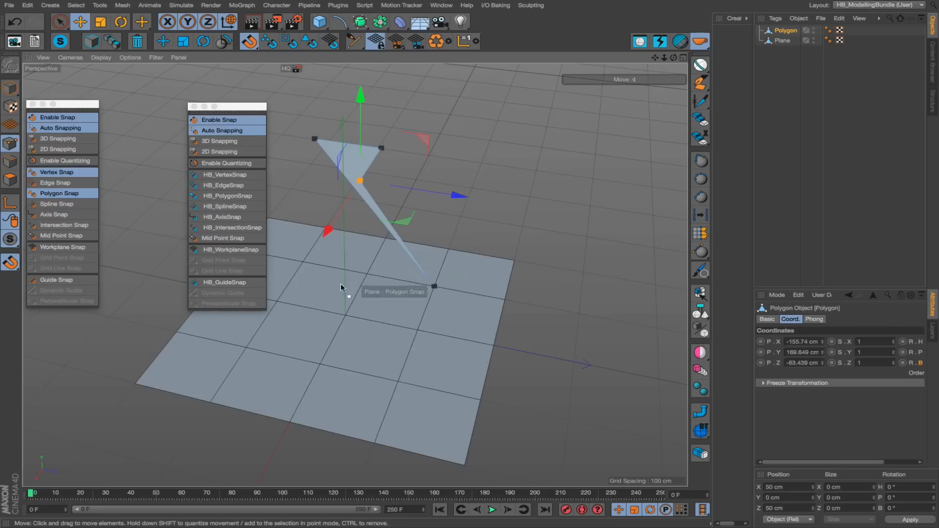
click(216, 250)
drag(372, 193, 570, 334)
alt+drag(413, 381, 409, 337)
alt+drag(351, 367, 340, 204)
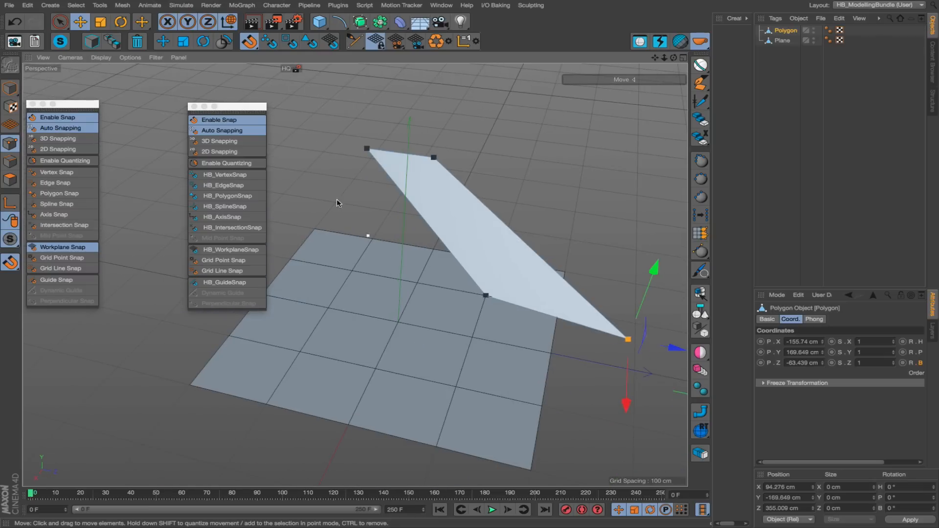
Switch to HB_VertexSnap, add Edge Snap, remove Vertex Snap, and make first Vertex Snap and finally Spline Snap the only active mode.
click(213, 175)
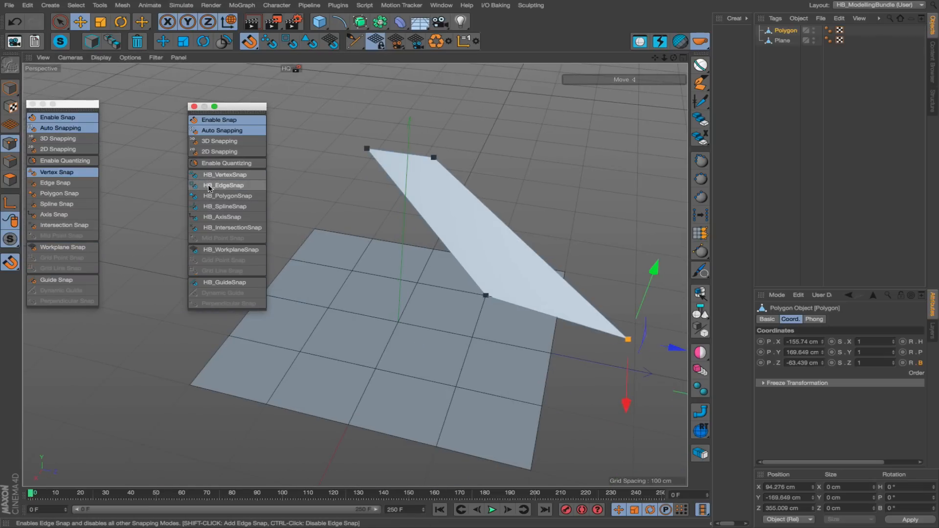
click(208, 185)
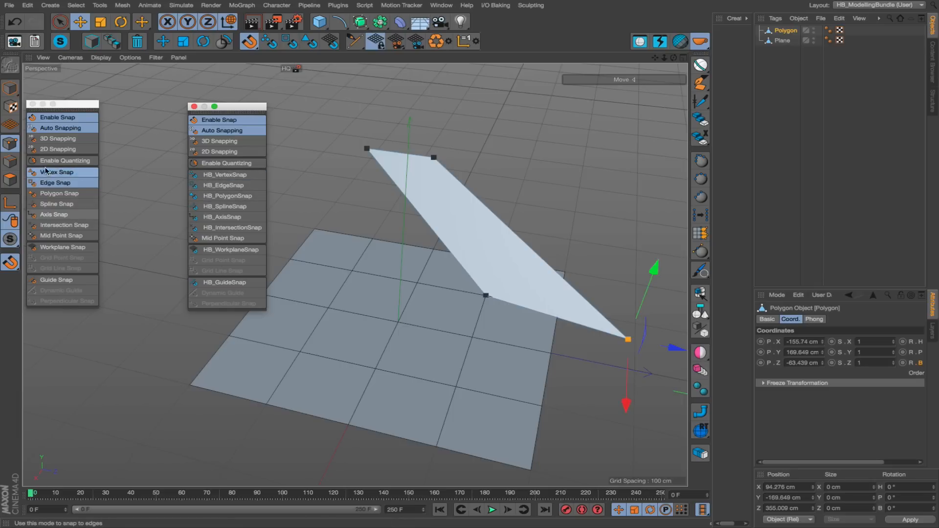
ctrl+click(211, 177)
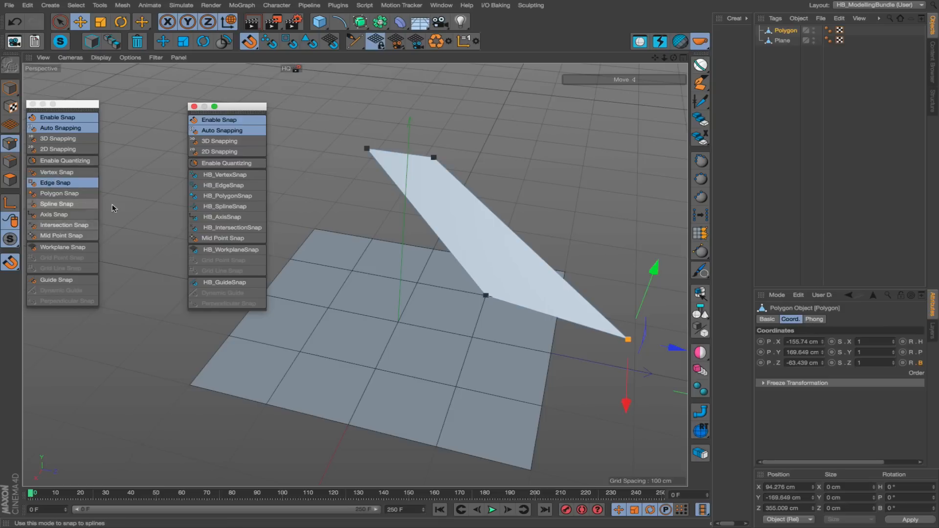
click(219, 177)
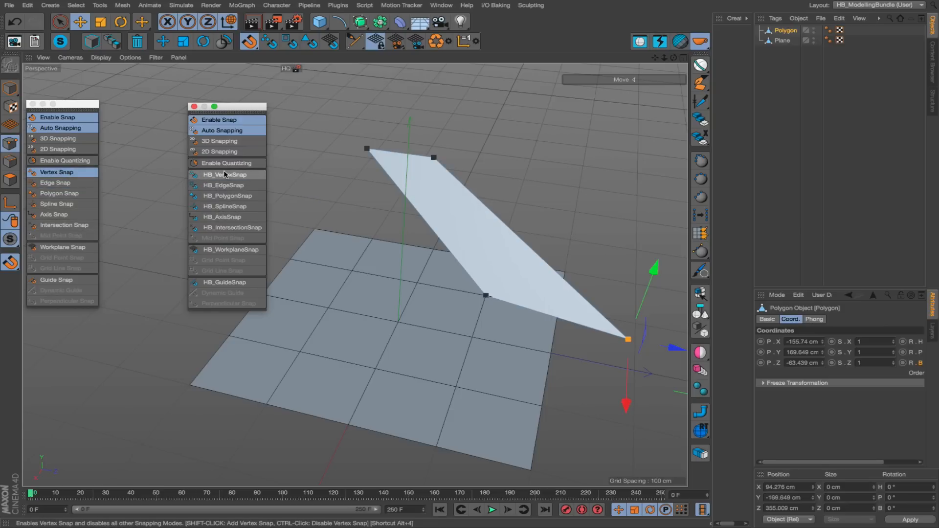
click(219, 208)
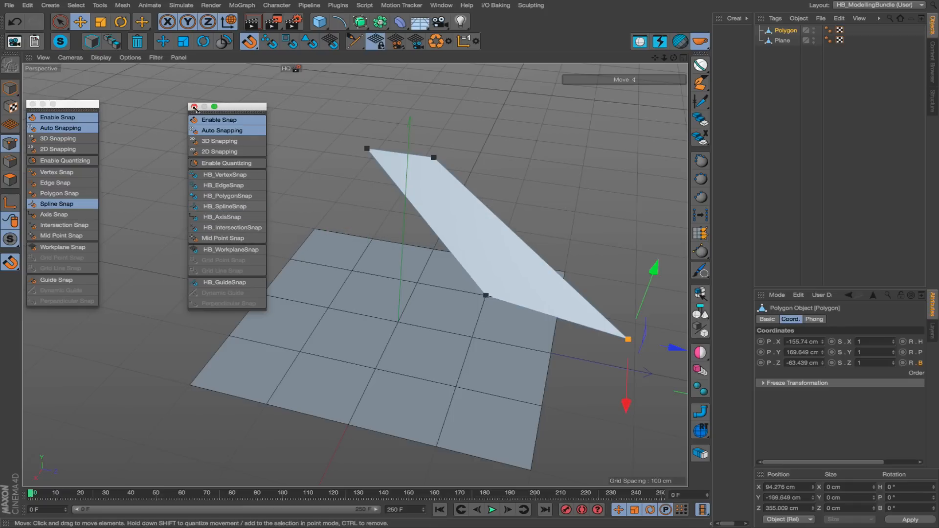
Turn snapping off and close the floating HB snapping palette.
click(220, 120)
click(194, 107)
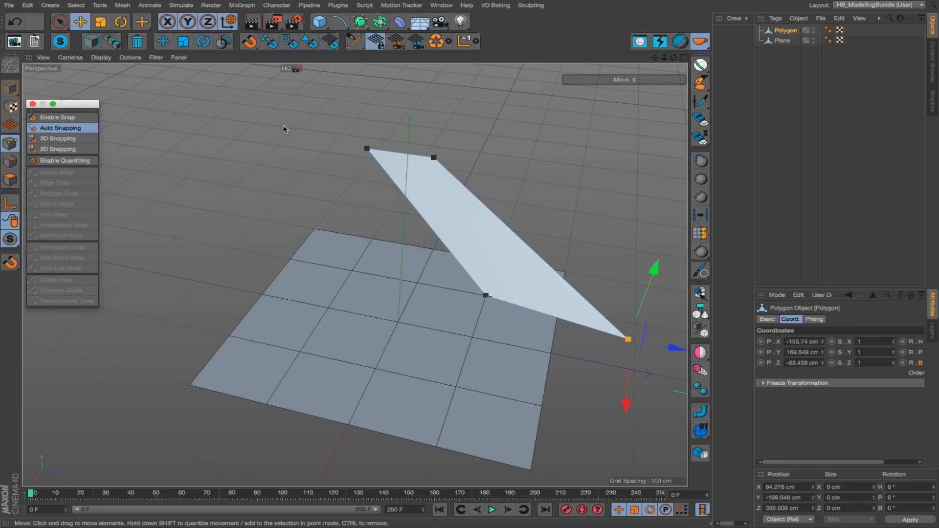
click(247, 42)
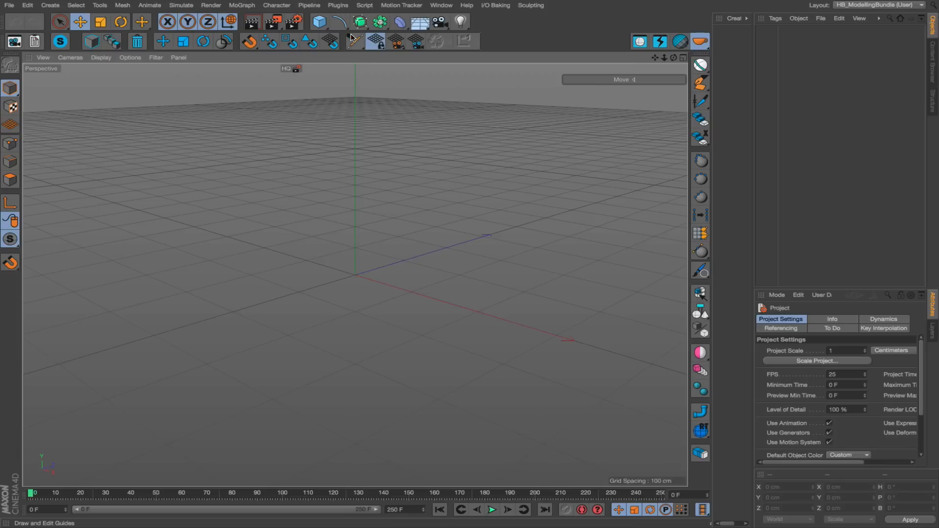
Add a 100 cm cube to the empty scene.
click(352, 38)
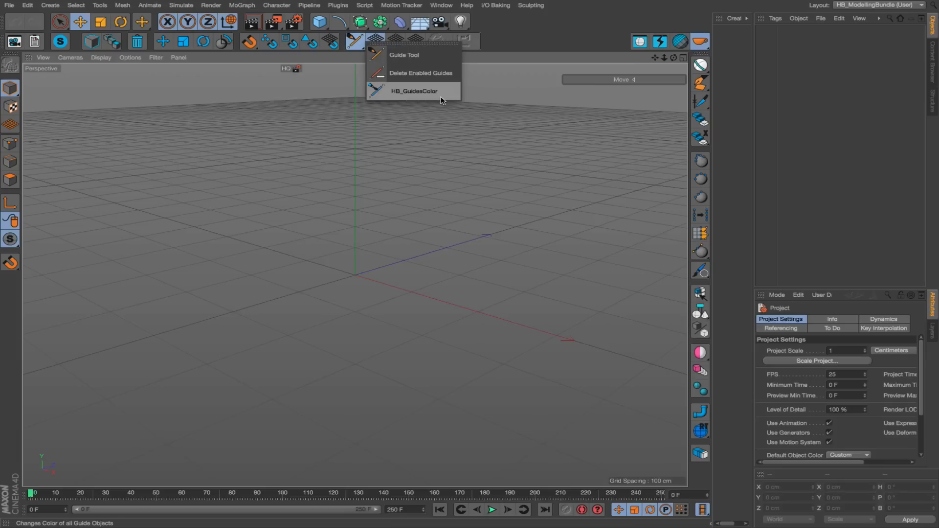
click(395, 155)
click(320, 23)
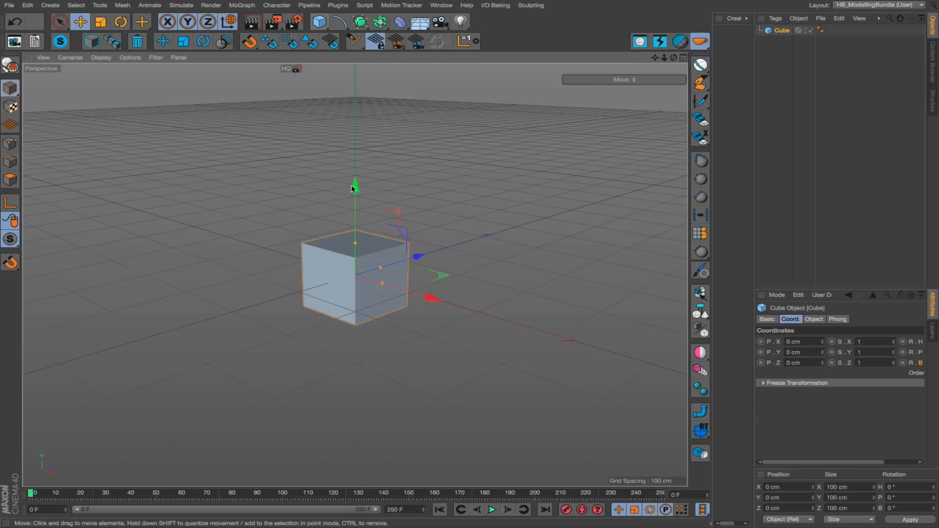
alt+drag(373, 286, 364, 297)
scroll(363, 297, up, 3)
Draw three guides with the Guide Tool along two parallel top edges and one vertical edge of the cube, then deselect everything.
click(355, 42)
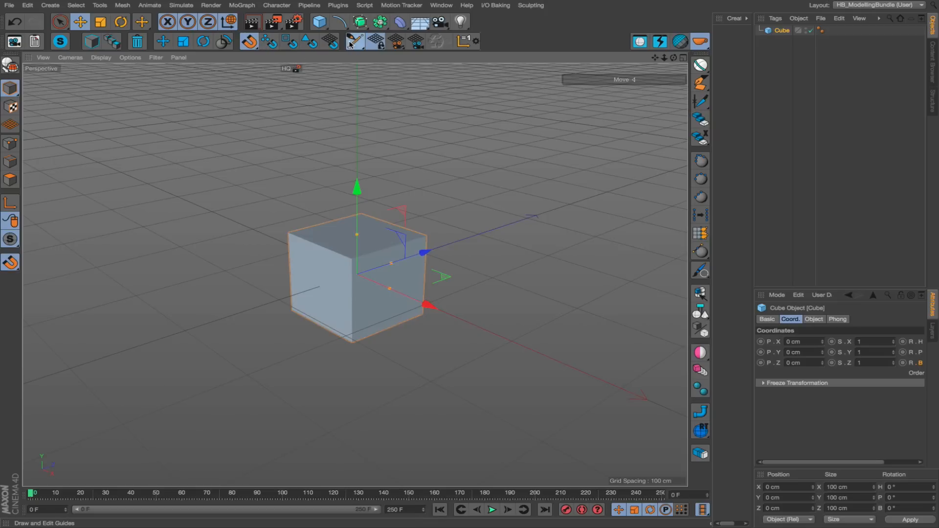
drag(289, 234, 361, 215)
drag(352, 260, 426, 238)
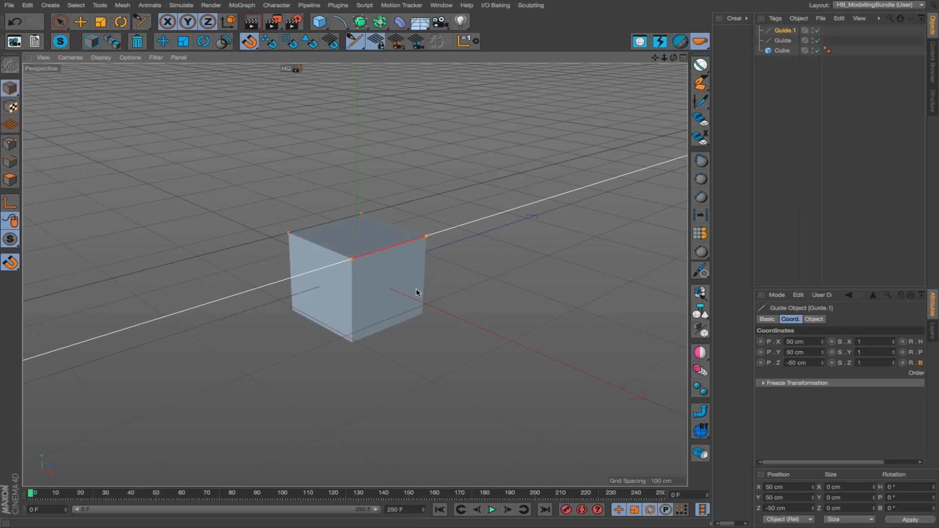
drag(424, 315, 426, 237)
alt+drag(385, 296, 404, 300)
alt+drag(443, 330, 351, 304)
key(e)
click(539, 298)
alt+drag(397, 399, 387, 343)
Recolour all guides with HB_GuidesColor to cyan, using hue 190°, saturation 100% and value 100%.
click(358, 49)
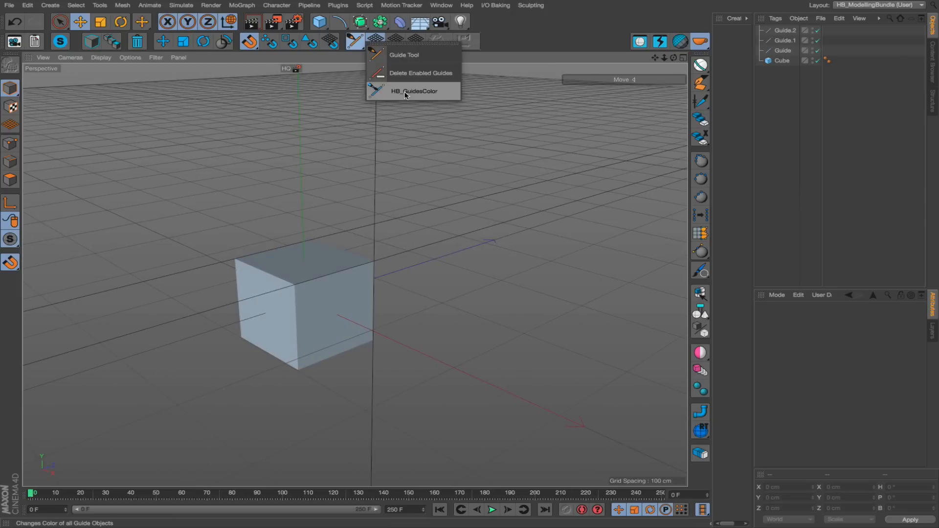
click(398, 94)
click(478, 104)
click(477, 114)
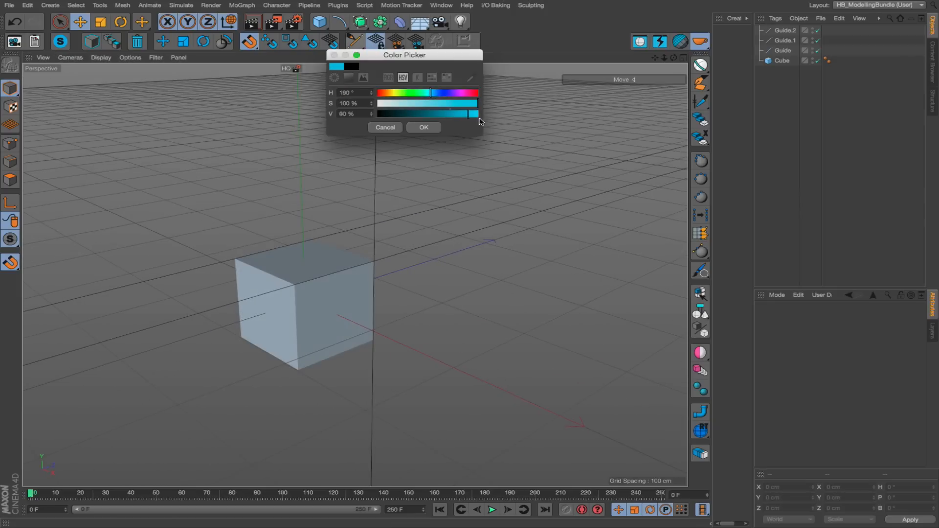
click(424, 127)
alt+drag(354, 274, 345, 257)
alt+drag(324, 308, 390, 197)
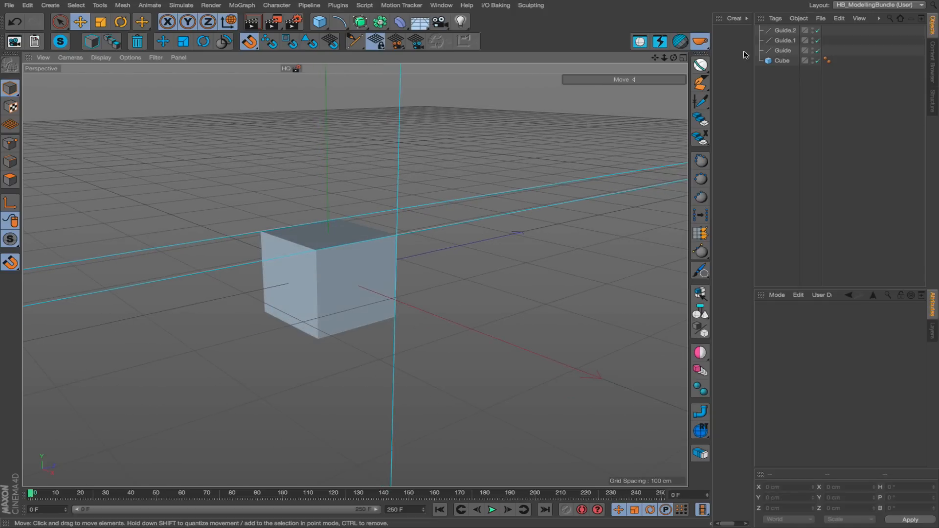
Select all three guides and examine the Display Color in their Basic properties.
click(785, 30)
shift+click(779, 51)
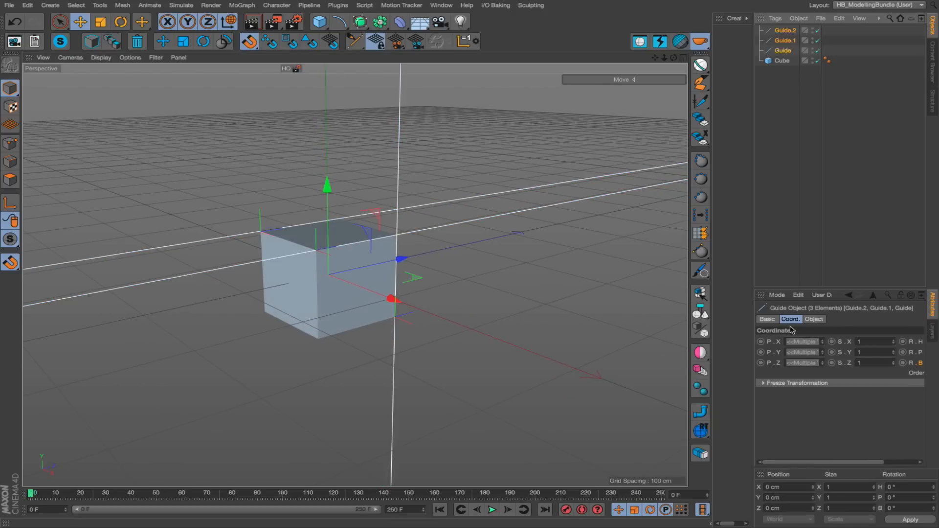
click(767, 319)
click(817, 392)
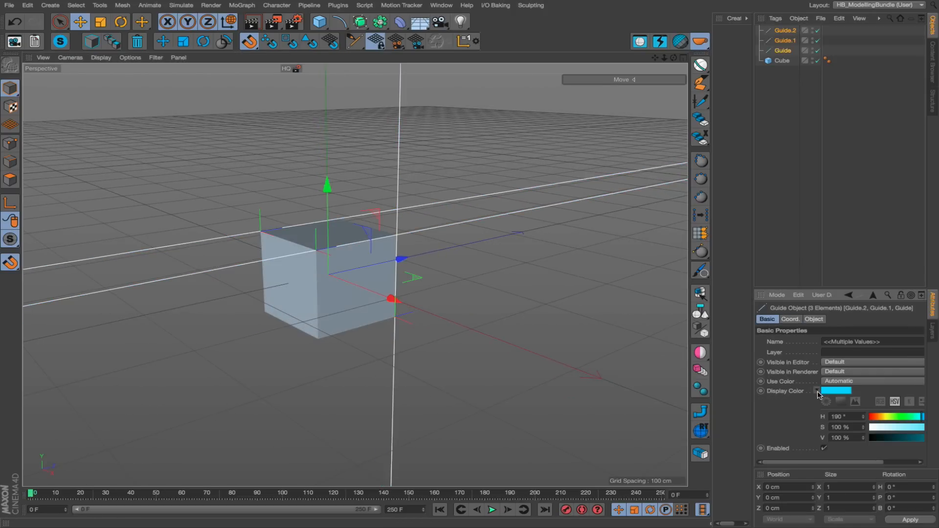
click(817, 390)
drag(811, 290, 810, 220)
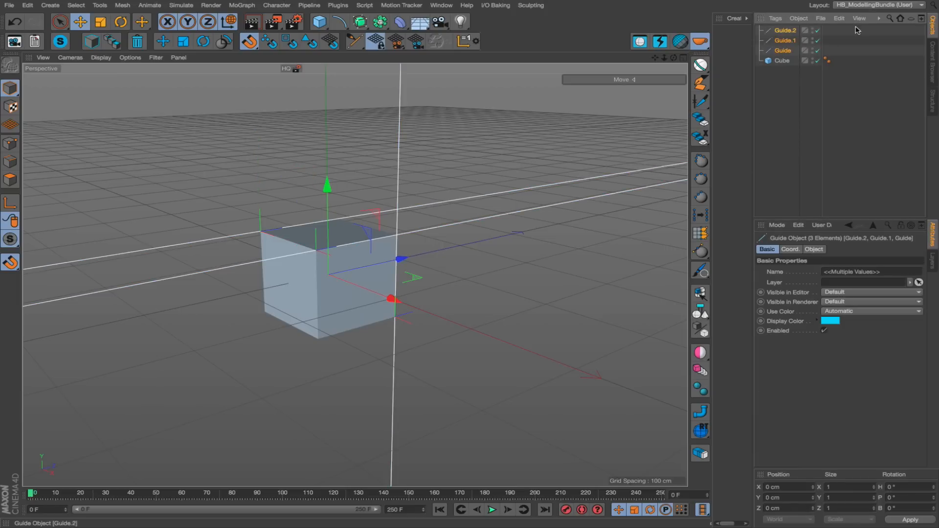
Select all three guides again and change their Display Color to blue in the Basic properties.
click(782, 51)
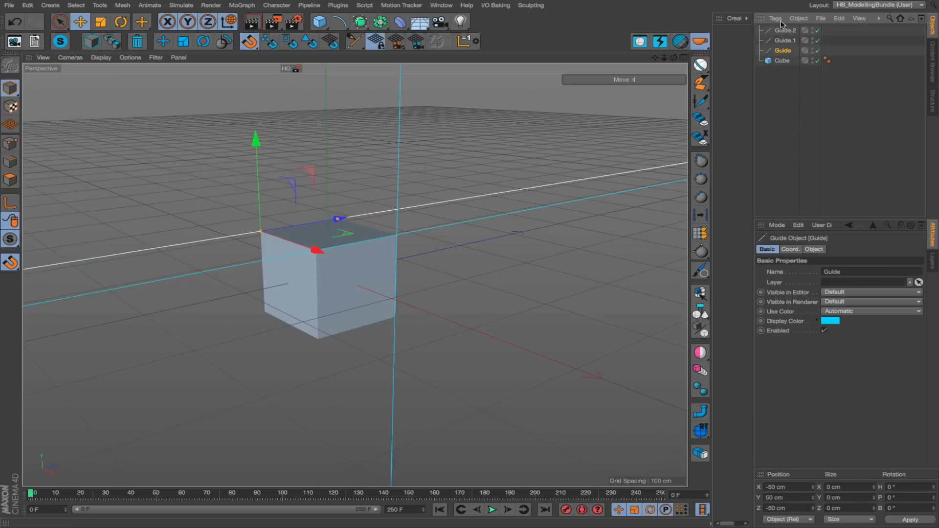
shift+click(785, 30)
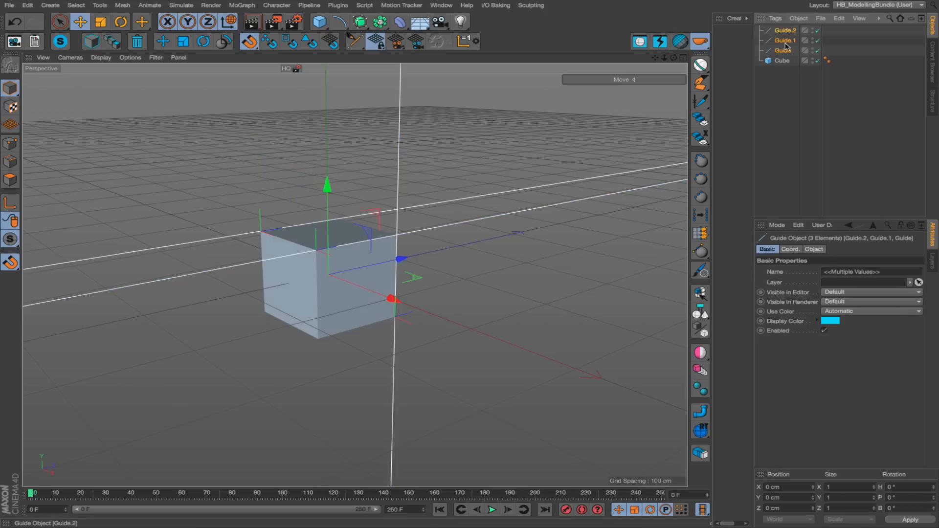
click(830, 321)
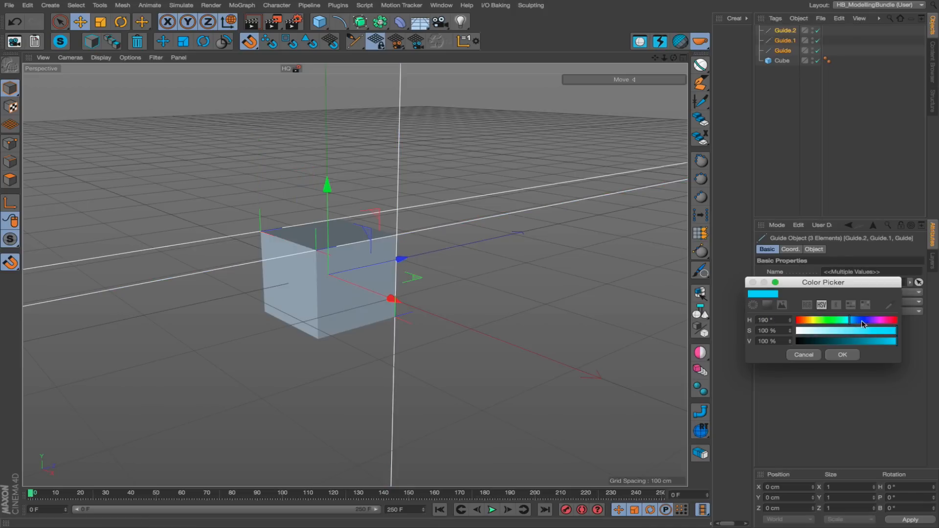
drag(862, 324, 858, 321)
click(840, 356)
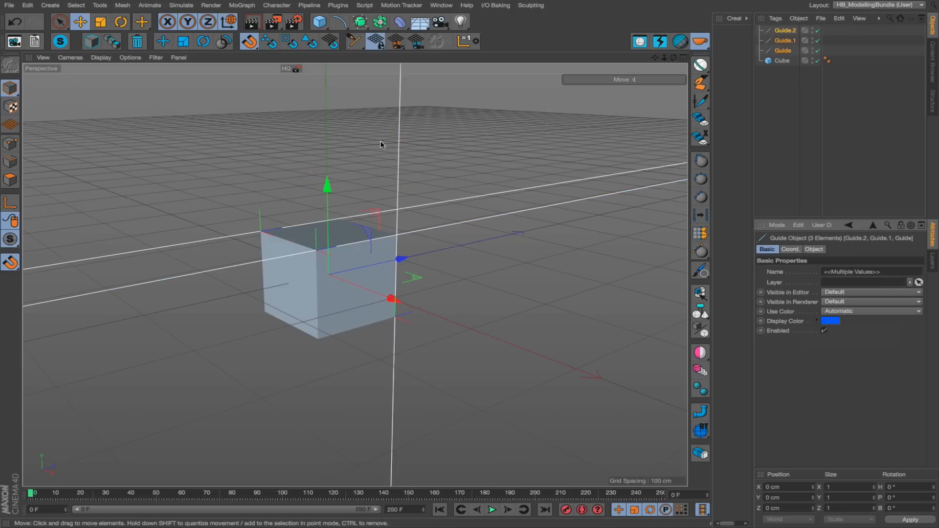
Deselect the guides and recolour them all with HB_GuidesColor to blue, at about hue 221°, saturation 91% and value 92%.
click(376, 131)
click(354, 41)
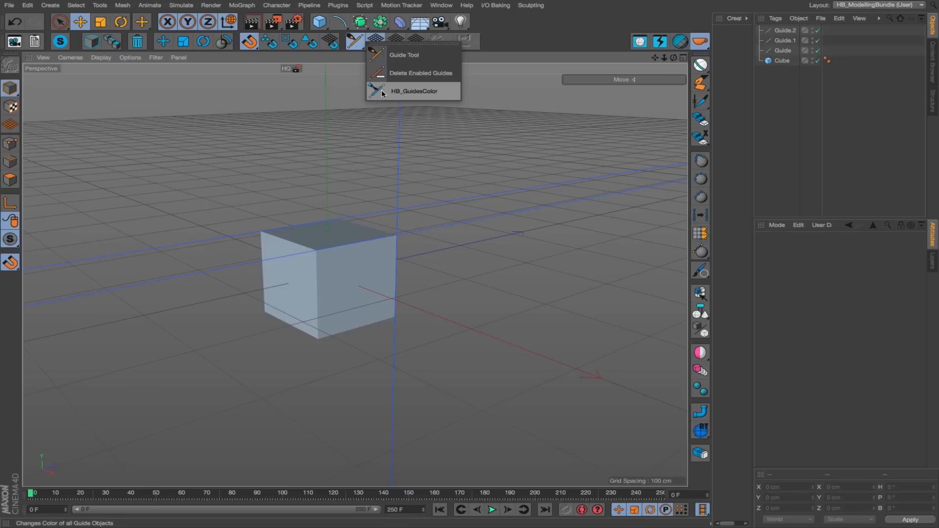
click(409, 91)
click(417, 91)
click(423, 102)
click(446, 112)
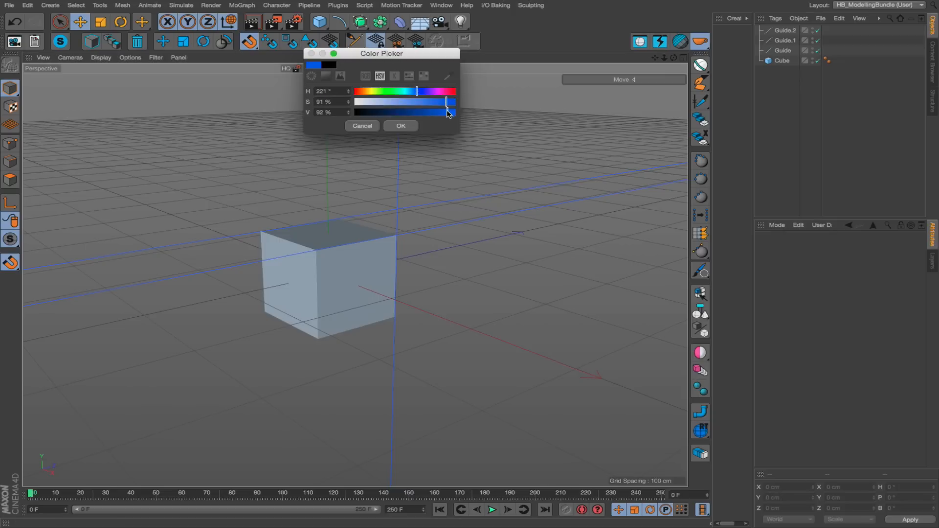
click(401, 126)
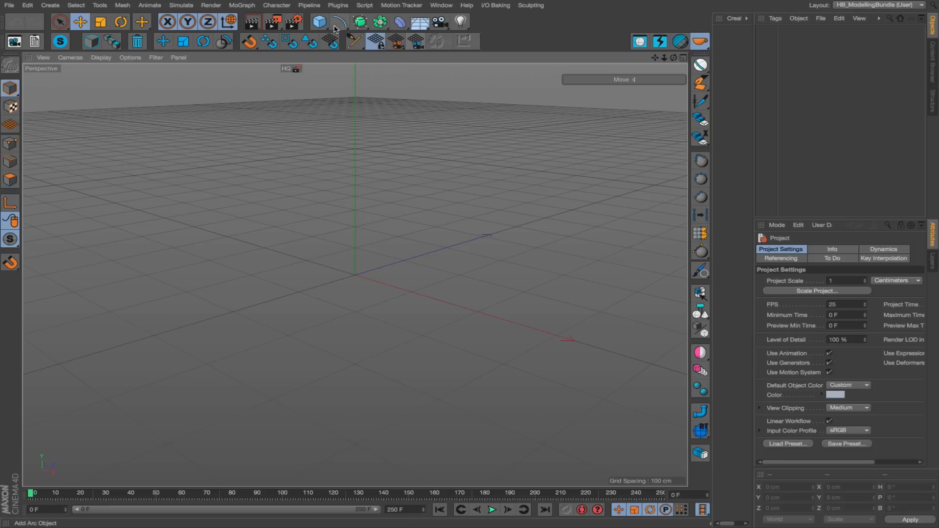
Add a 100 cm cube with three segments per axis to the empty scene and make it editable.
click(319, 22)
click(422, 34)
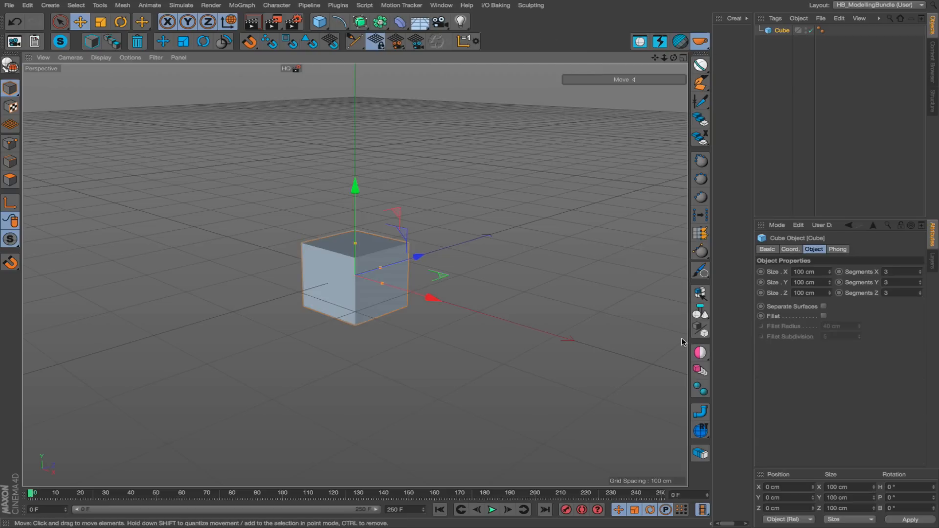
click(699, 391)
key(Return)
scroll(377, 235, up, 1)
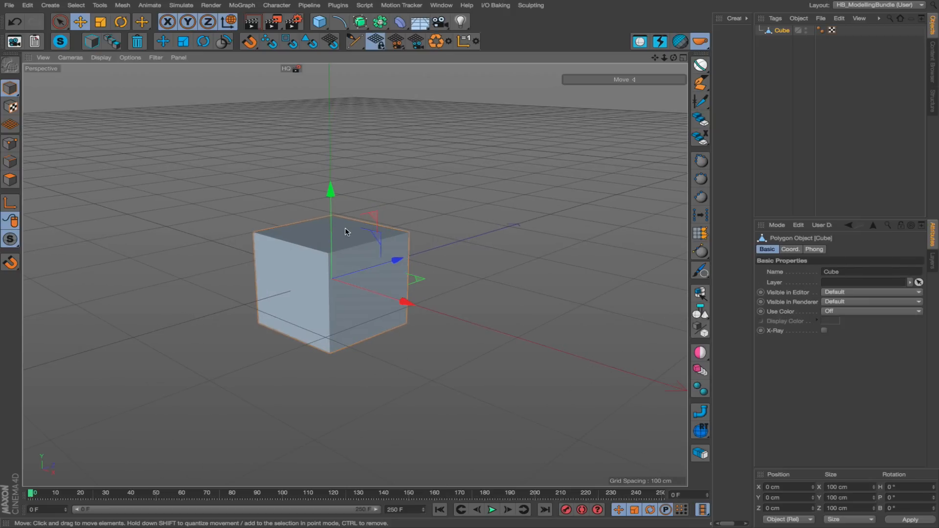
key(Return)
key(Return)
Select the middle row of three polygons on the cube's top and raise it about 66 cm into a roof shape.
alt+middle_drag(338, 231, 341, 284)
key(Return)
click(361, 293)
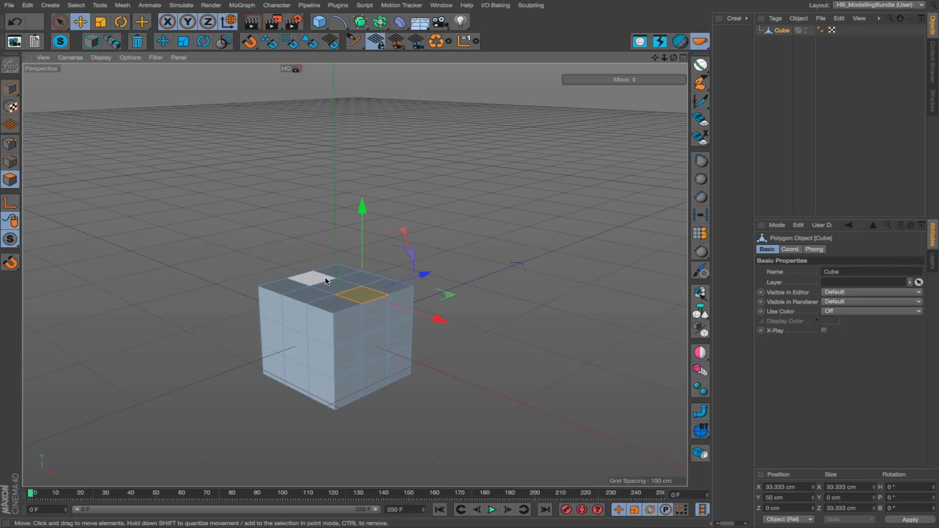
shift+click(321, 279)
shift+click(334, 285)
drag(335, 246, 334, 180)
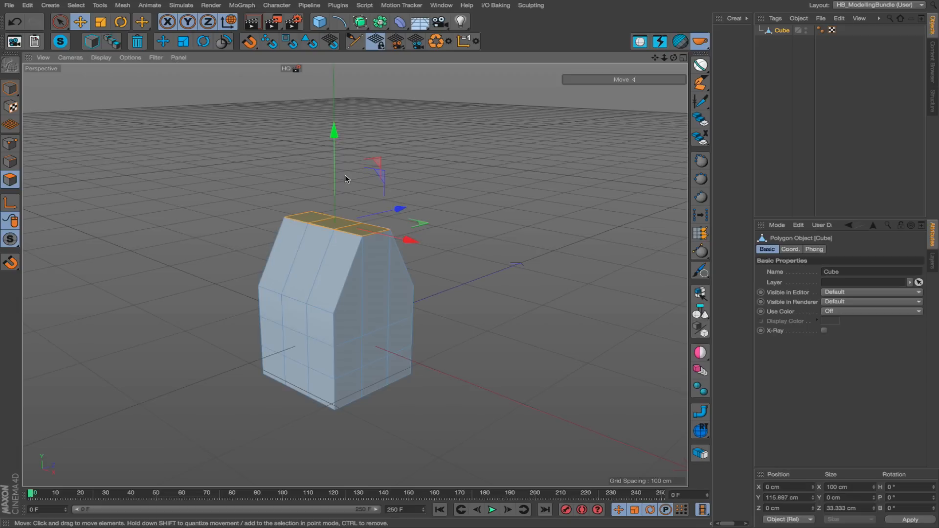
Select the three polygons of the front roof slope and align the workplane and a parallel HB modelling camera to them.
key(t)
drag(402, 209, 353, 218)
alt+right_drag(317, 272, 359, 261)
alt+drag(359, 261, 394, 269)
click(394, 269)
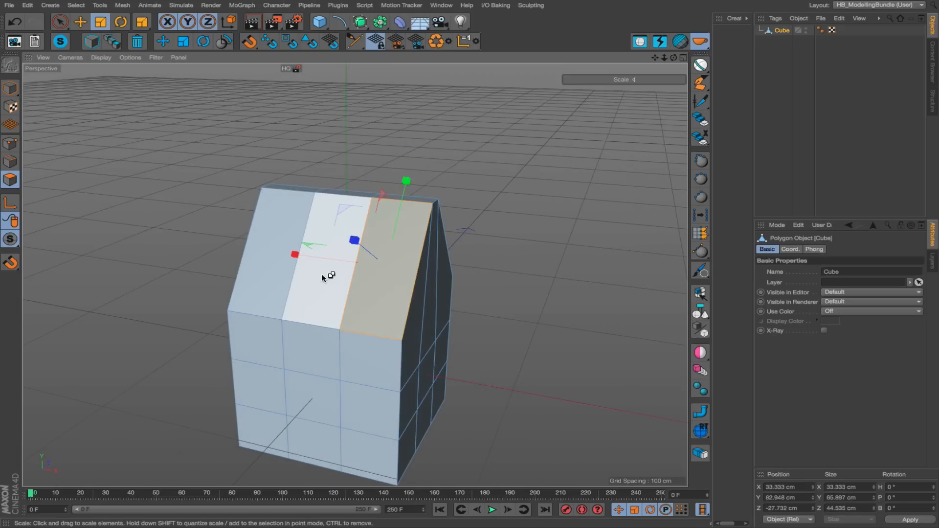
shift+click(325, 272)
shift+click(283, 279)
mouse_move(410, 314)
alt+mouse_down()
mouse_move(390, 310)
mouse_move(390, 318)
mouse_move(369, 292)
mouse_move(408, 309)
alt+mouse_up()
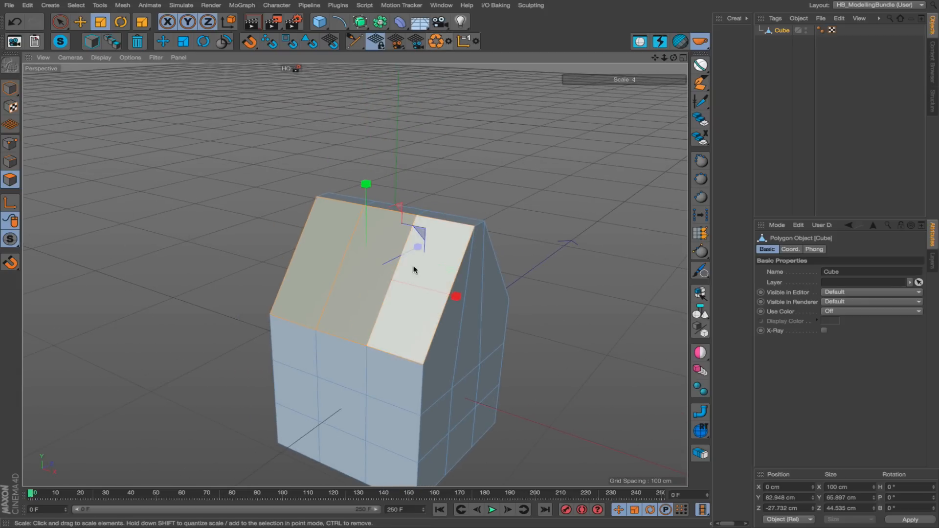
click(415, 45)
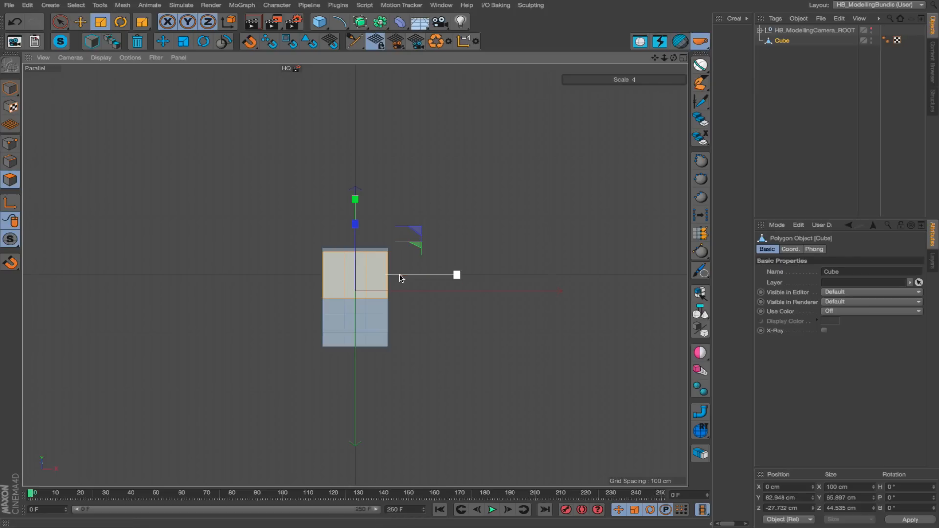
Examine the object properties of the ModellingCamera inside HB_ModellingCamera_ROOT, and reselect the Cube.
click(760, 30)
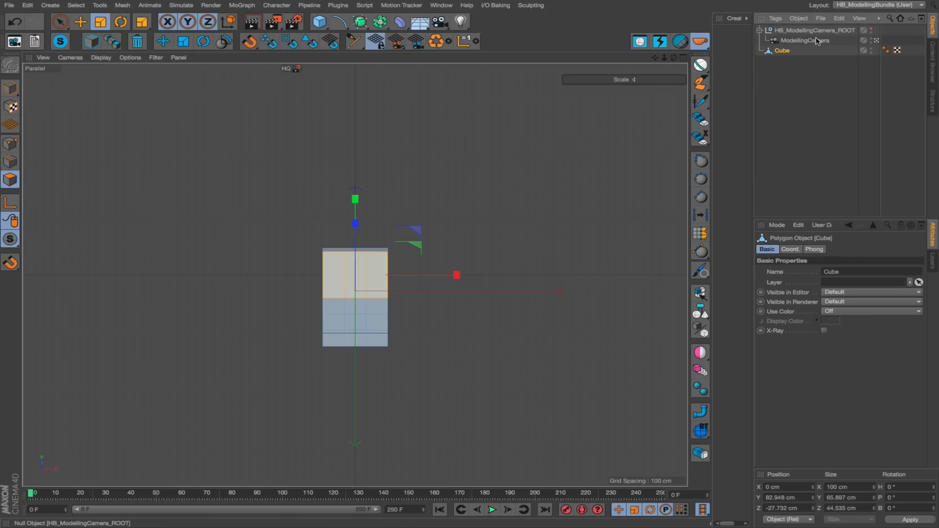
click(794, 42)
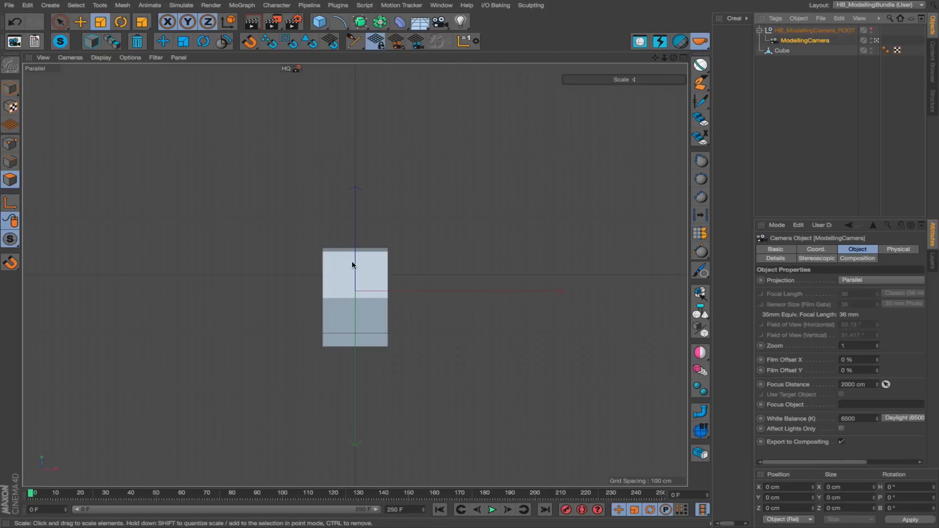
click(781, 50)
Add a new cube on the roof-slope workplane and scale it uniformly down to about 19.7 cm.
scroll(310, 312, up, 8)
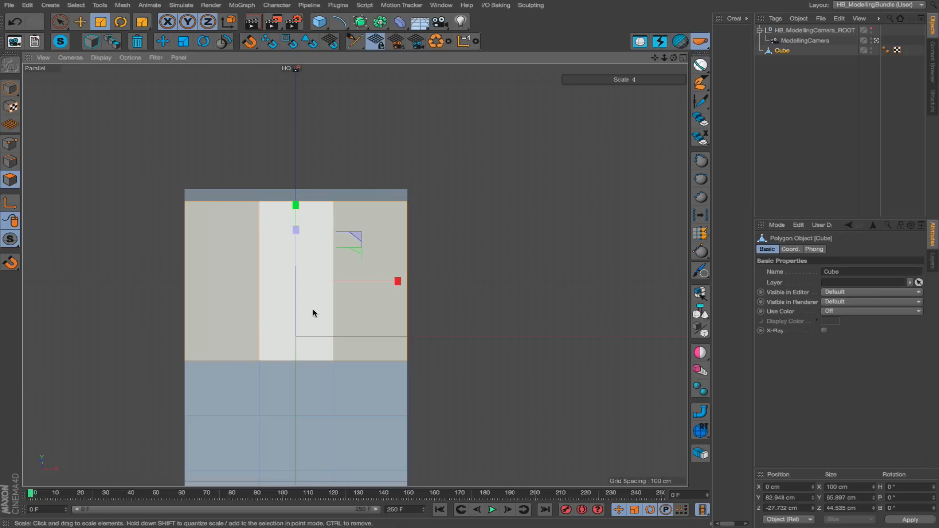
alt+middle_drag(313, 313, 372, 318)
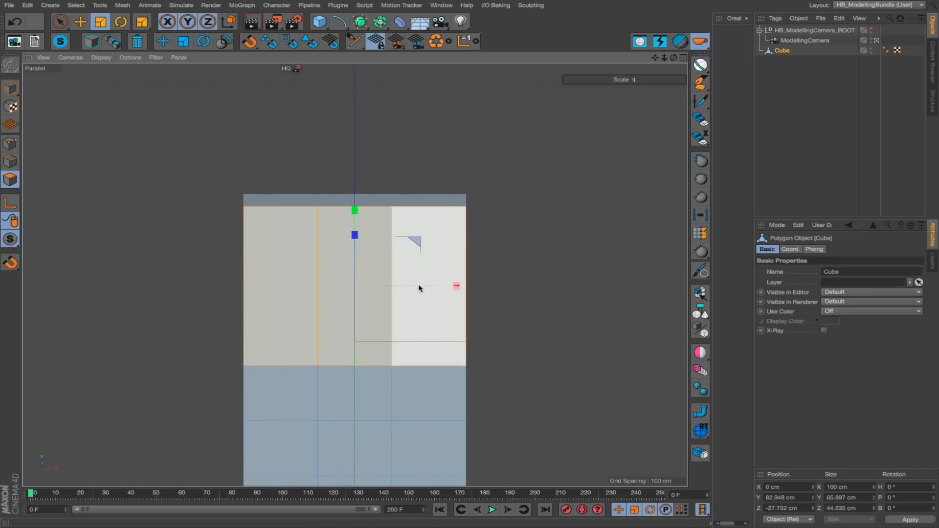
key(Return)
drag(317, 23, 336, 31)
key(t)
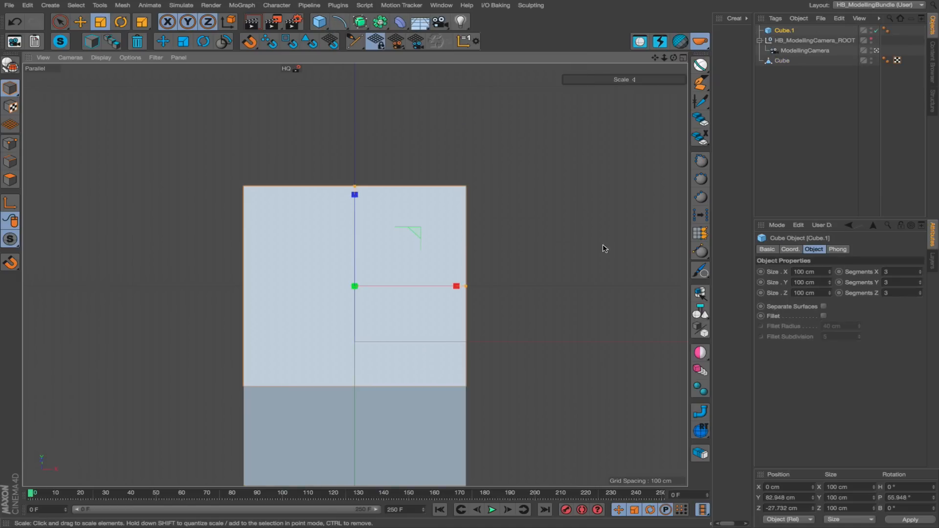
drag(604, 248, 211, 313)
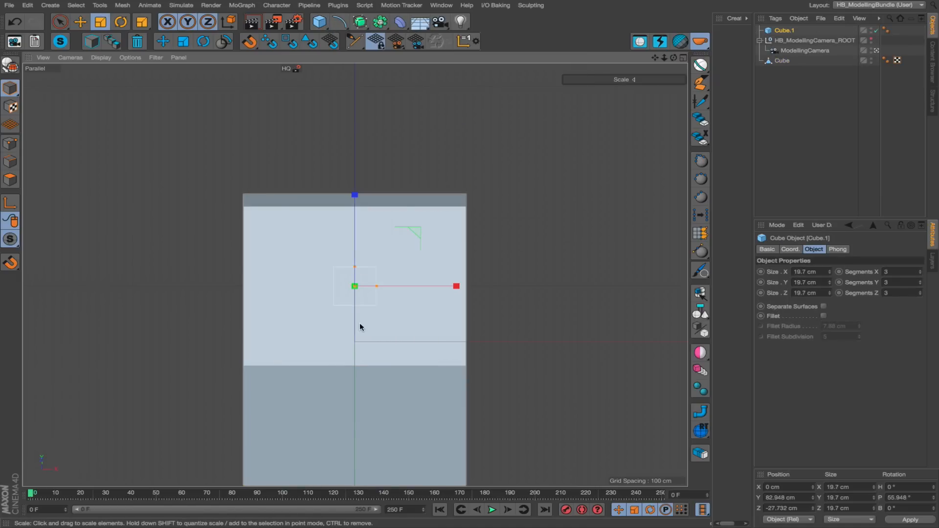
Move the small cube to the roof slope's upper left corner, copy it twice along X, and restore the view with HB_DefaultCamera.
key(e)
drag(359, 327, 291, 273)
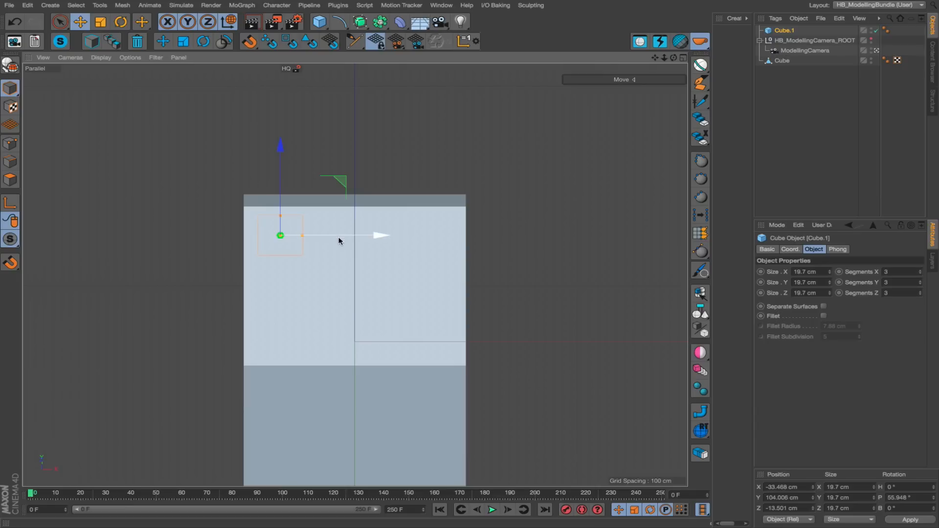
ctrl+drag(342, 238, 485, 234)
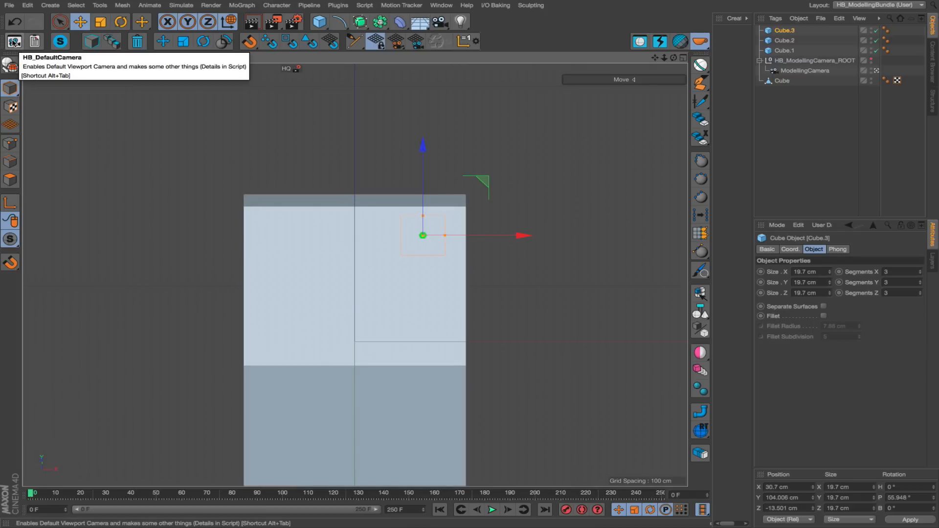
click(14, 42)
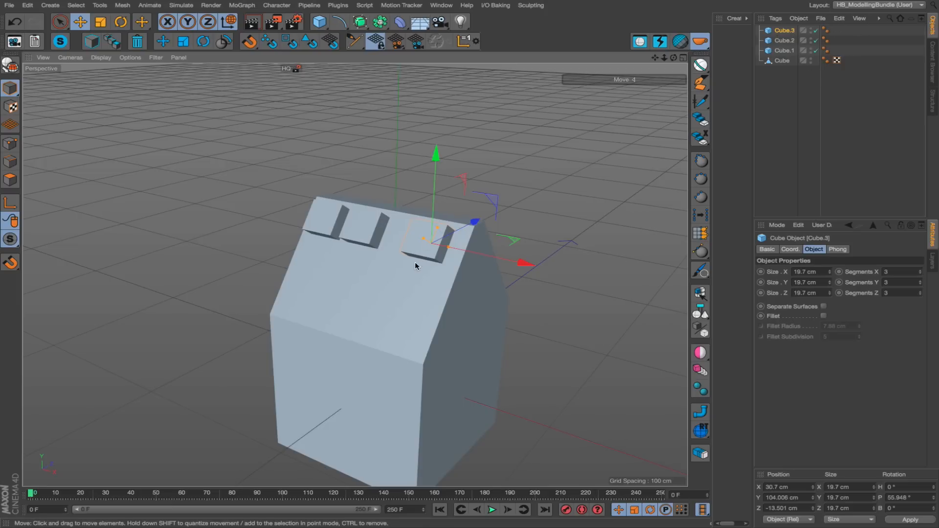
Align a parallel HB modelling camera to Cube.3, and return to the perspective view with HB_DefaultCamera.
alt+drag(416, 266, 440, 230)
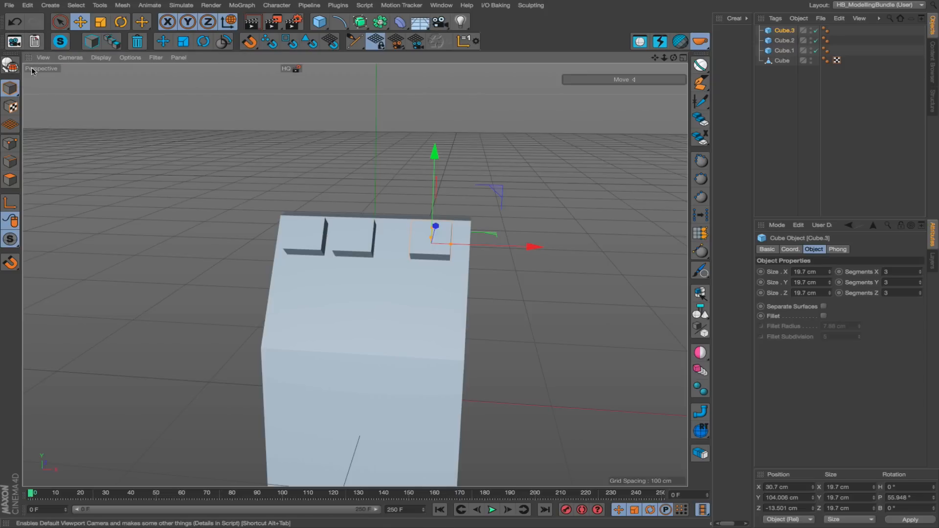
click(415, 42)
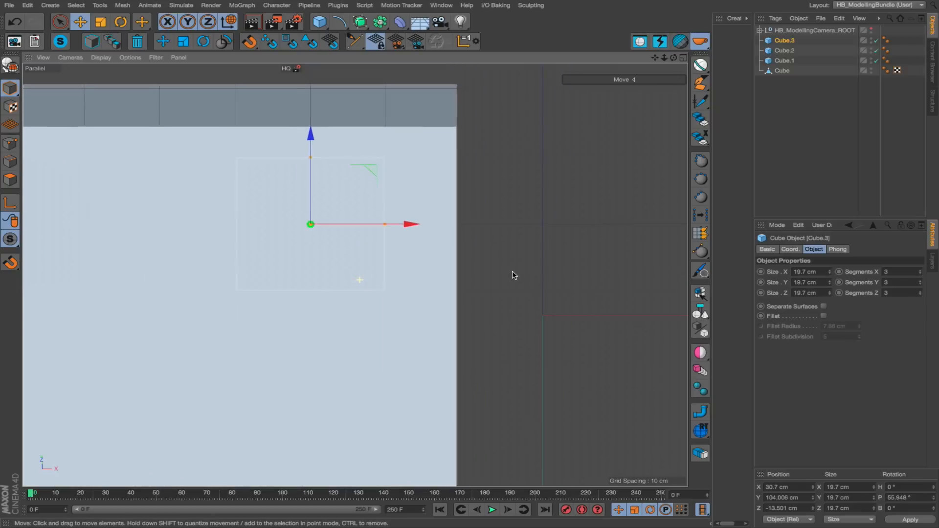
click(14, 42)
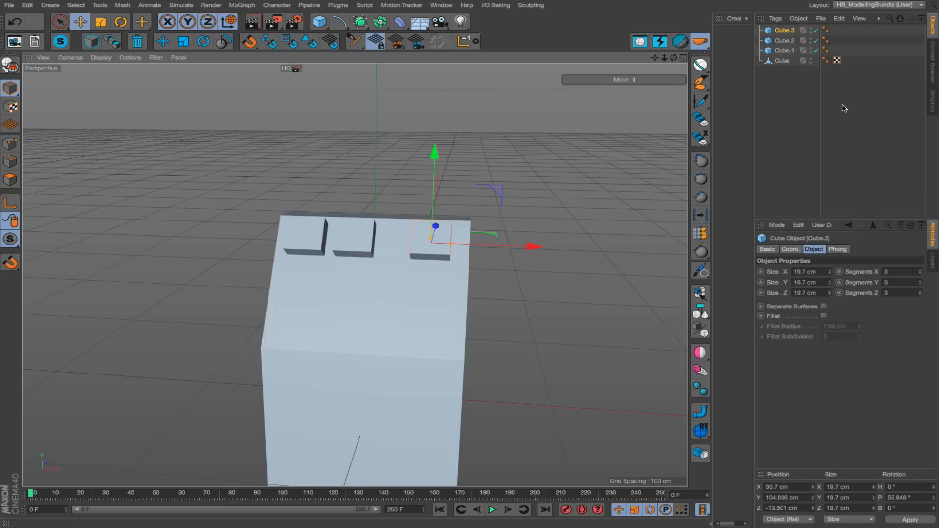
Select the large house-shaped Cube in the perspective view.
alt+drag(460, 272, 342, 306)
click(478, 306)
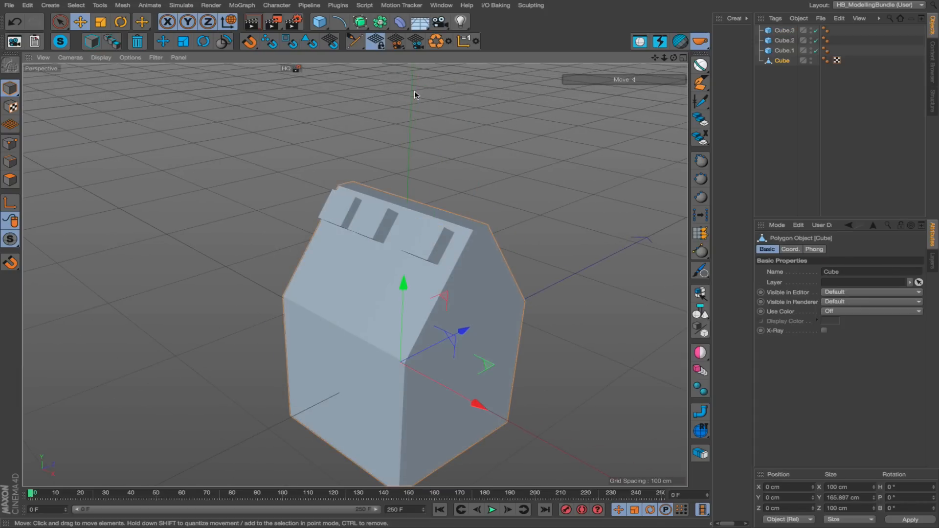
alt+middle_drag(470, 327, 402, 293)
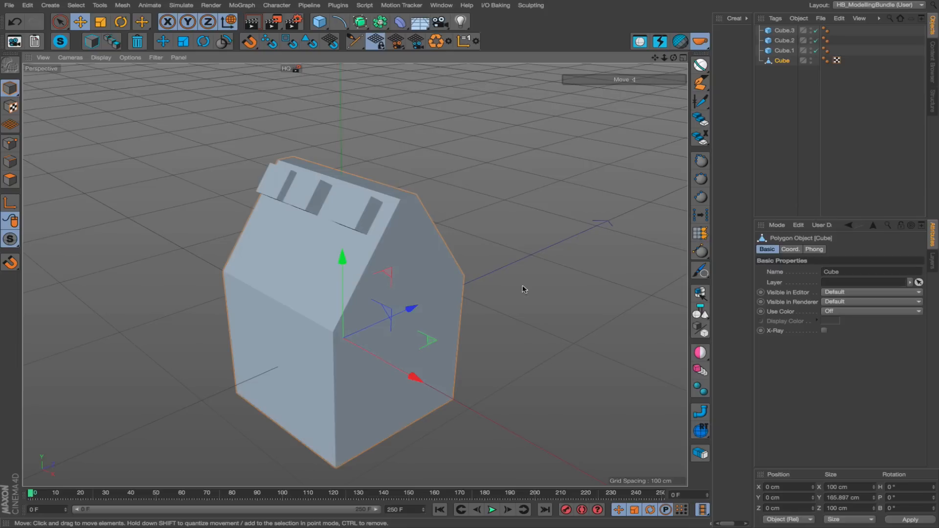
Select all polygons of the house-shaped Cube's front gable wall with Phong Break Selection.
key(Return)
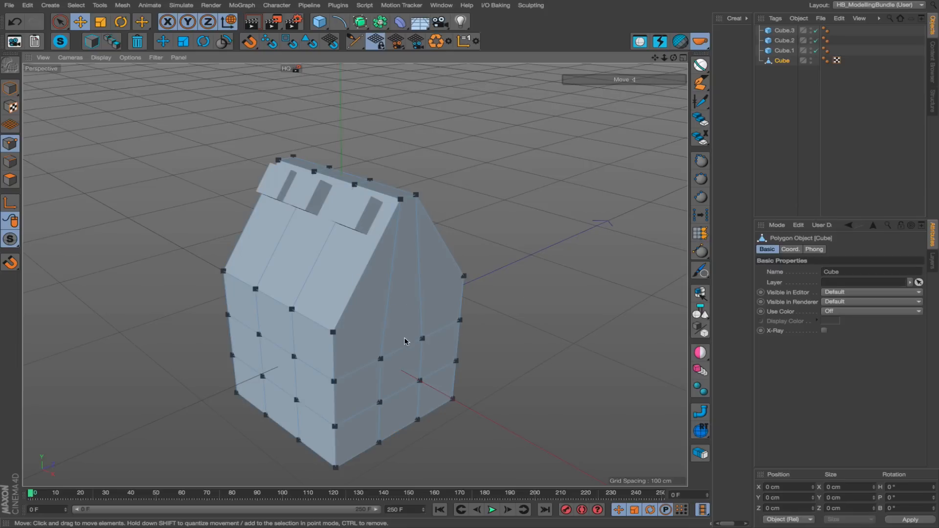
key(u)
key(n)
click(388, 330)
mouse_move(426, 339)
alt+mouse_down()
mouse_move(296, 298)
mouse_move(422, 321)
alt+mouse_up()
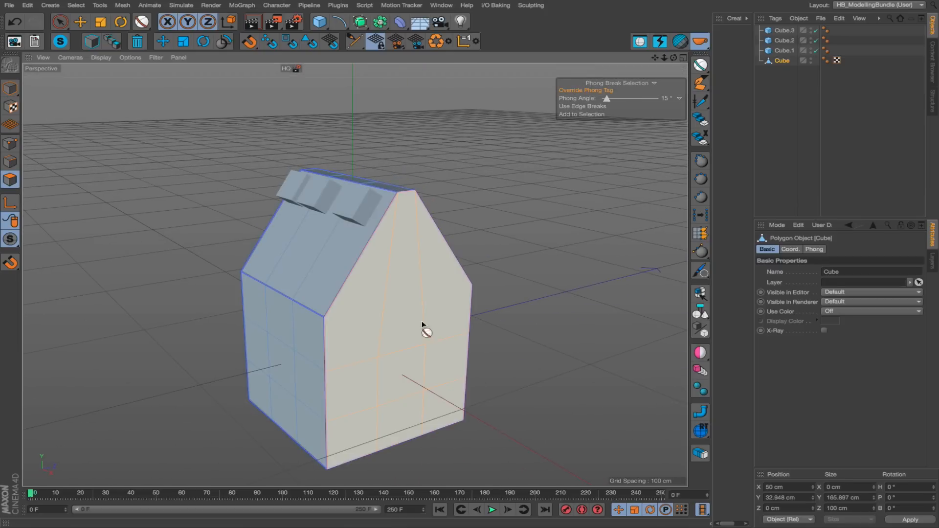
Align a parallel HB modelling camera to the selected gable wall, and return to the perspective view with HB_DefaultCamera.
click(414, 49)
scroll(406, 260, up, 10)
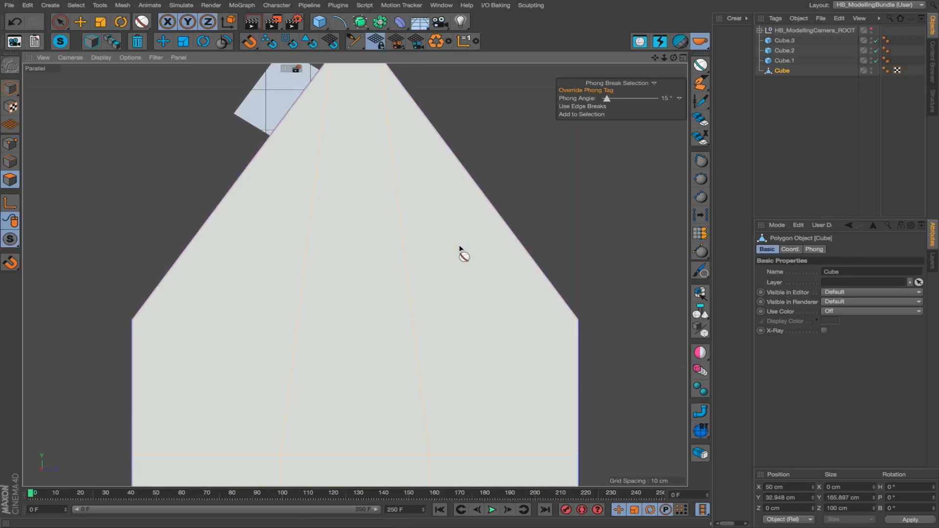
drag(664, 58, 701, 1)
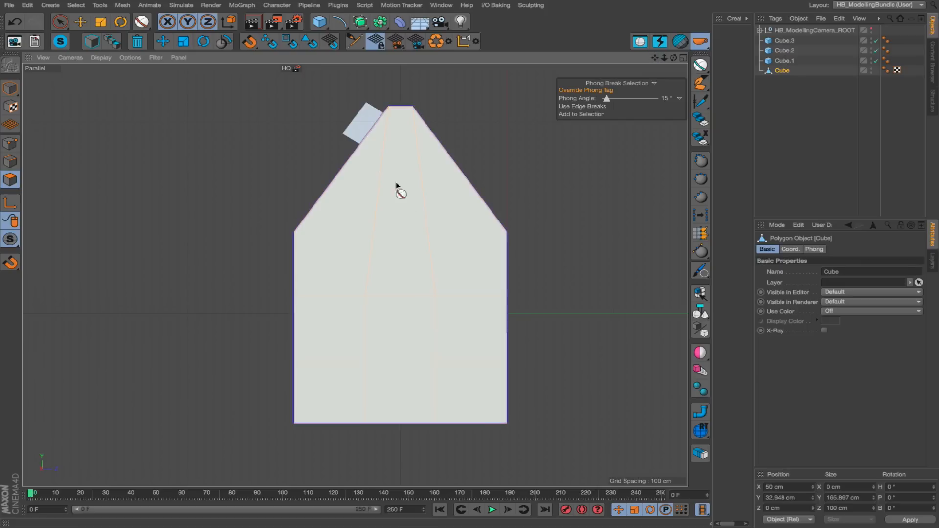
click(14, 43)
alt+drag(359, 338, 352, 357)
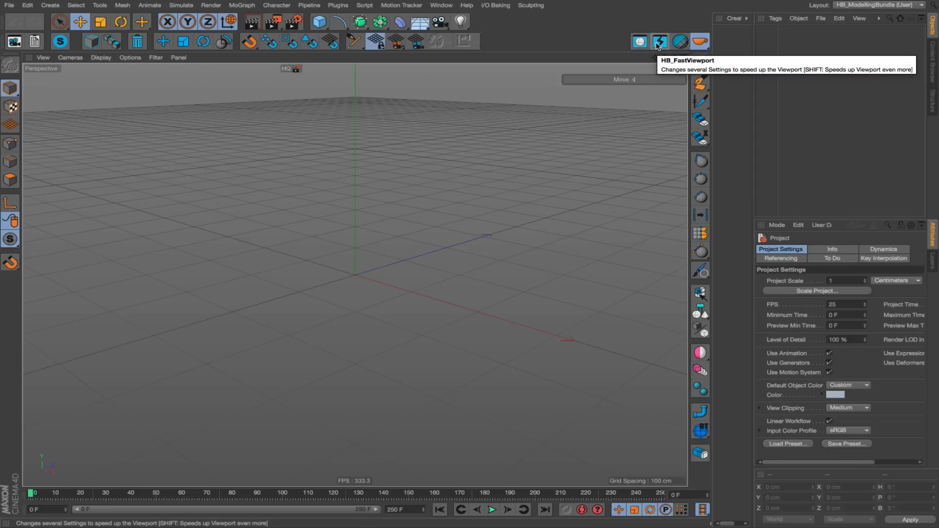
Open the Stylish Wa... watch scene from the Content Browser, show its object hierarchy and inspect the watch from several angles.
click(932, 69)
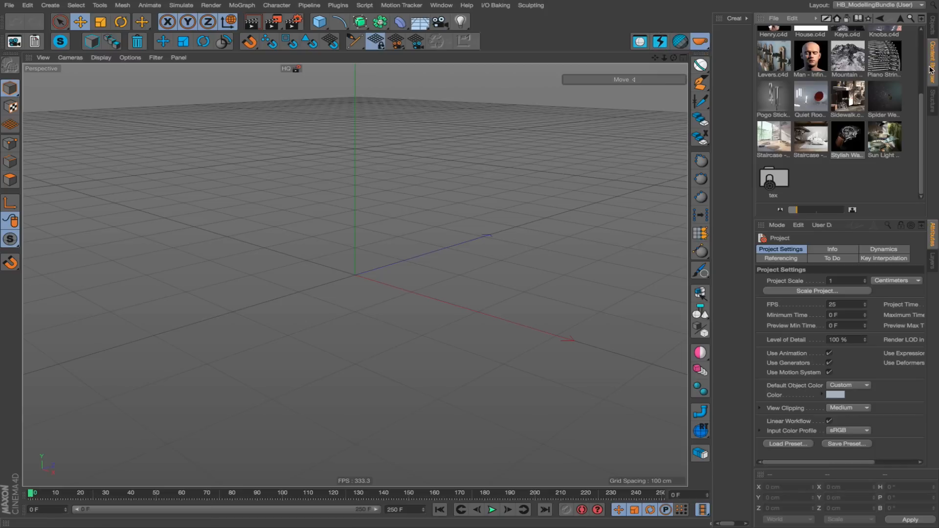
double_click(846, 138)
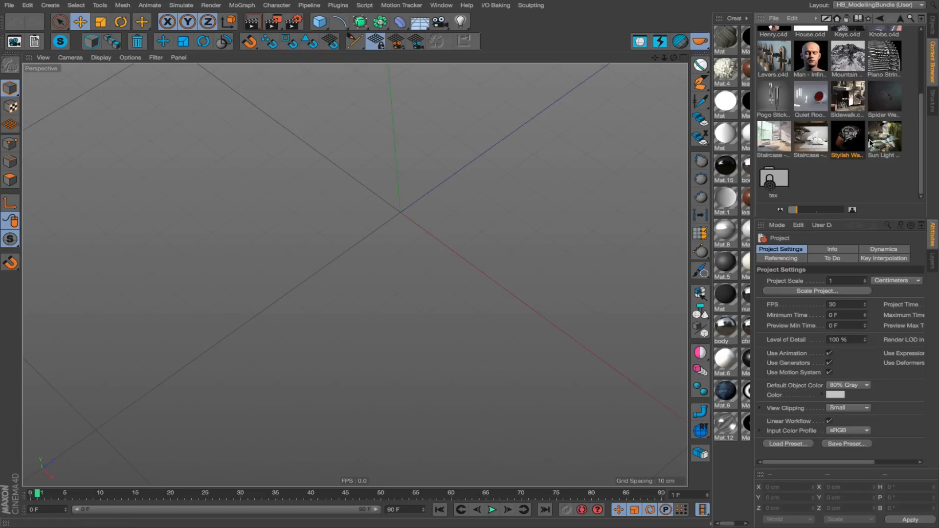
click(932, 30)
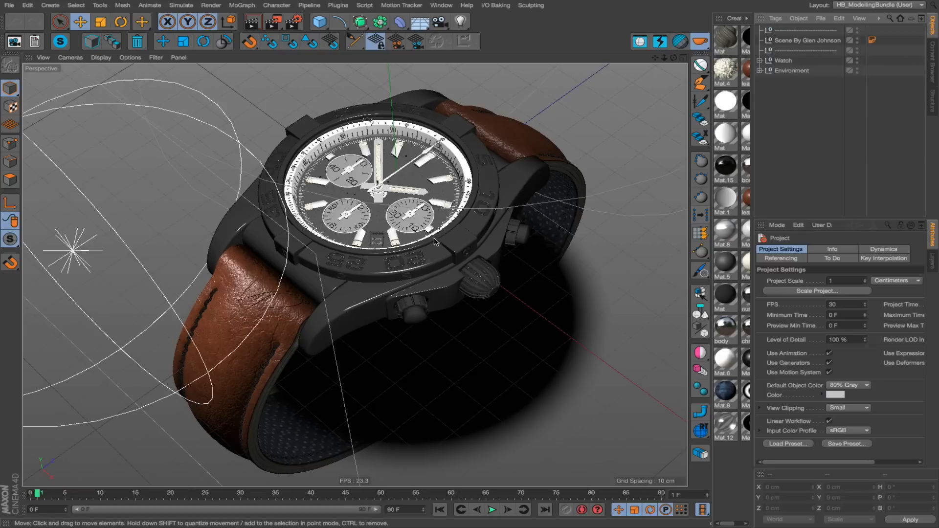
alt+drag(434, 242, 378, 216)
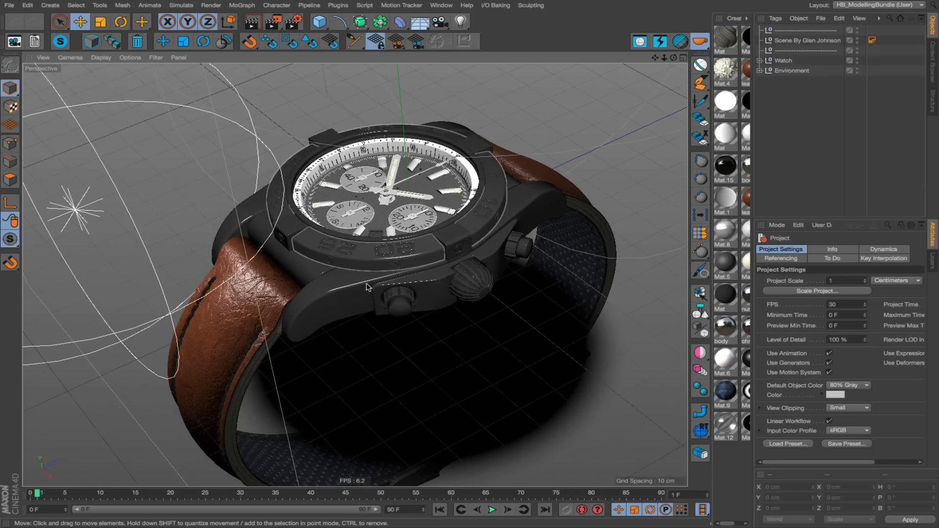
alt+drag(368, 286, 411, 357)
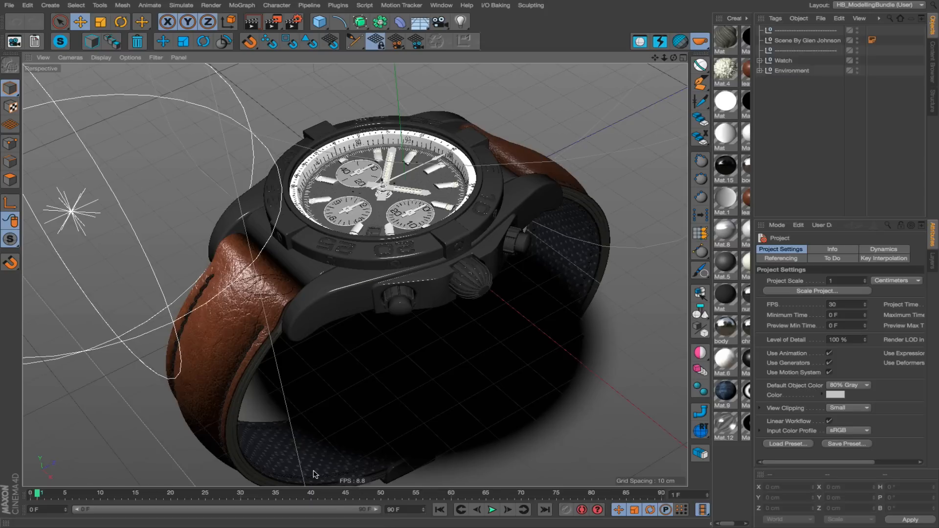
mouse_move(379, 253)
alt+mouse_down()
mouse_move(405, 260)
mouse_move(465, 234)
mouse_move(422, 265)
mouse_move(358, 275)
mouse_move(373, 274)
alt+mouse_up()
mouse_move(376, 265)
alt+right_down()
mouse_move(499, 224)
mouse_move(264, 270)
alt+right_up()
alt+drag(382, 268, 432, 245)
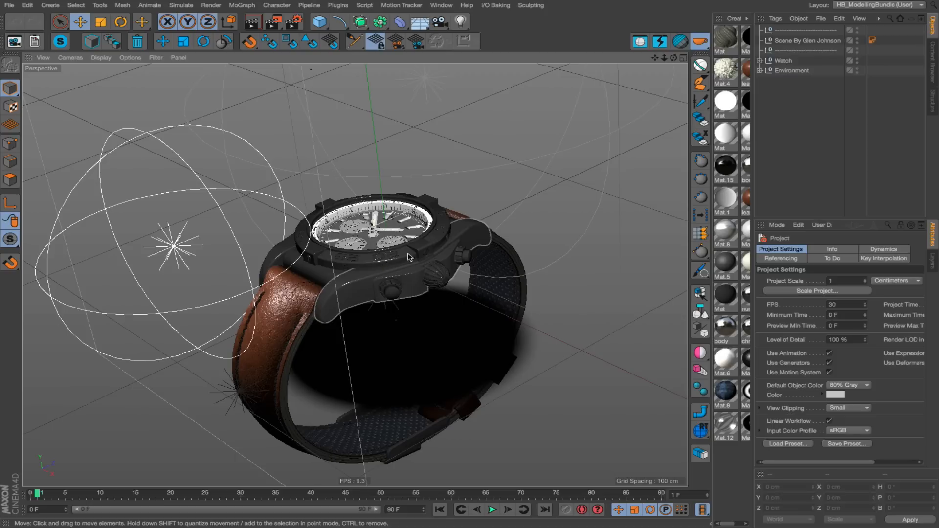
alt+right_drag(410, 257, 480, 215)
Turn on HB_FastViewport for the watch scene and view the simplified watch up close from several angles.
click(660, 42)
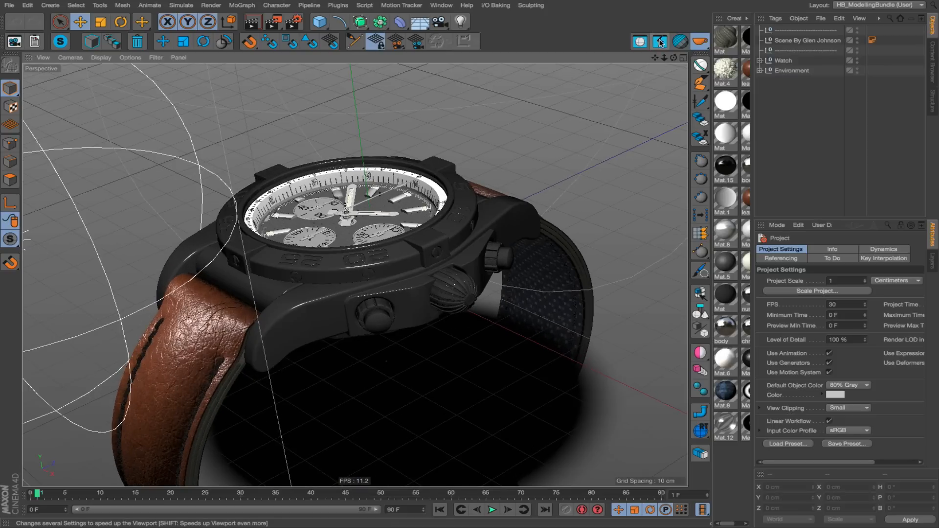
click(663, 44)
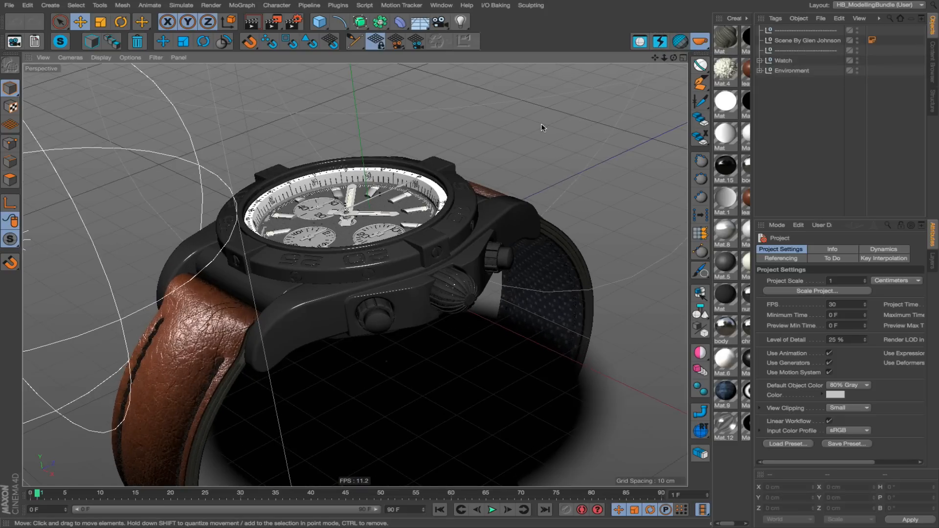
alt+drag(445, 258, 375, 274)
alt+drag(428, 323, 724, 316)
alt+drag(440, 274, 487, 299)
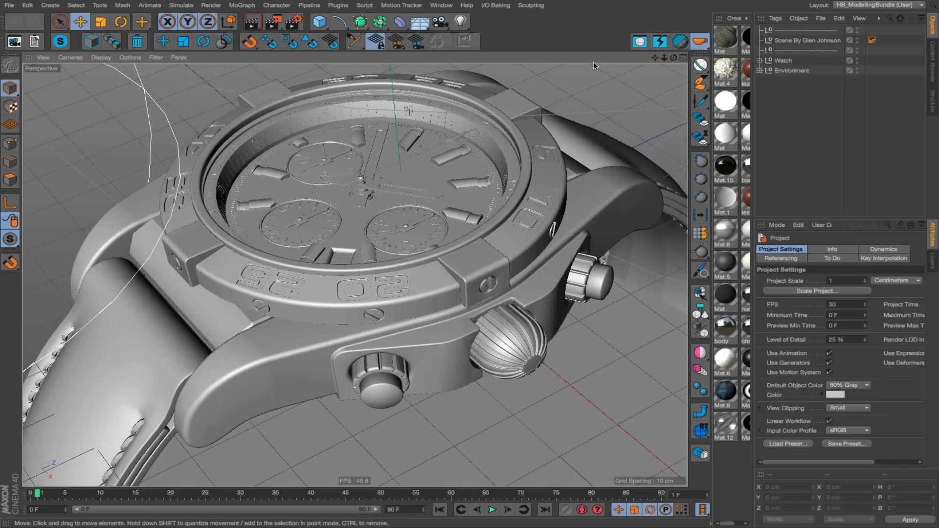
Open the HB_FastViewport script's source, highlight its list of changed settings, and close the Script Manager.
right_click(659, 42)
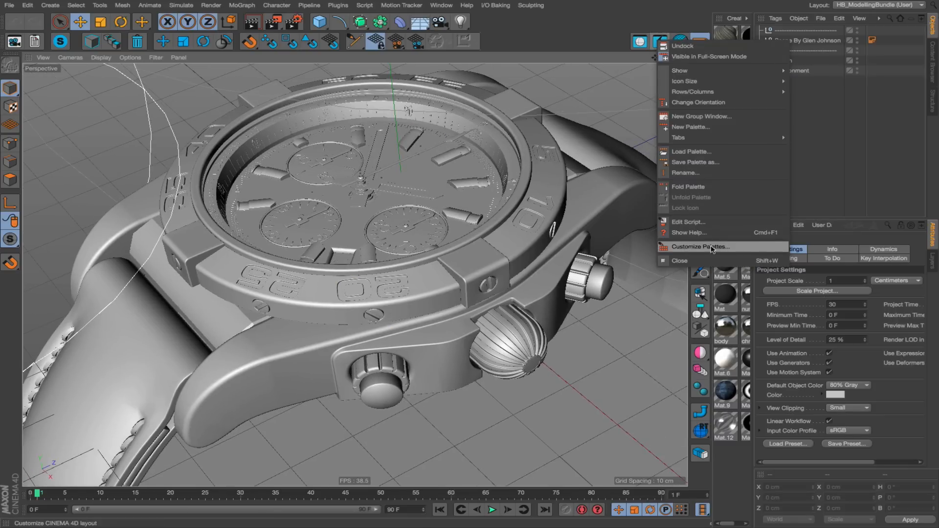
click(703, 223)
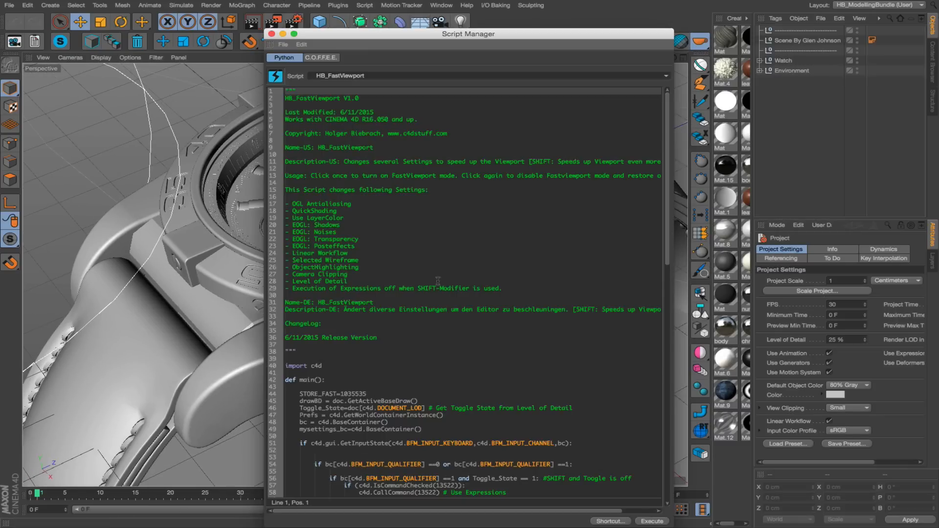
drag(286, 203, 362, 294)
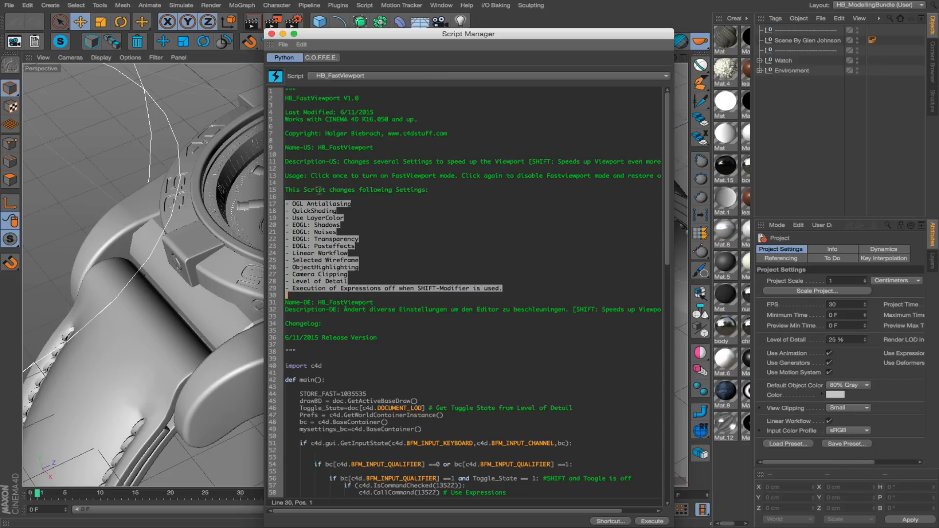
drag(286, 203, 521, 285)
click(272, 34)
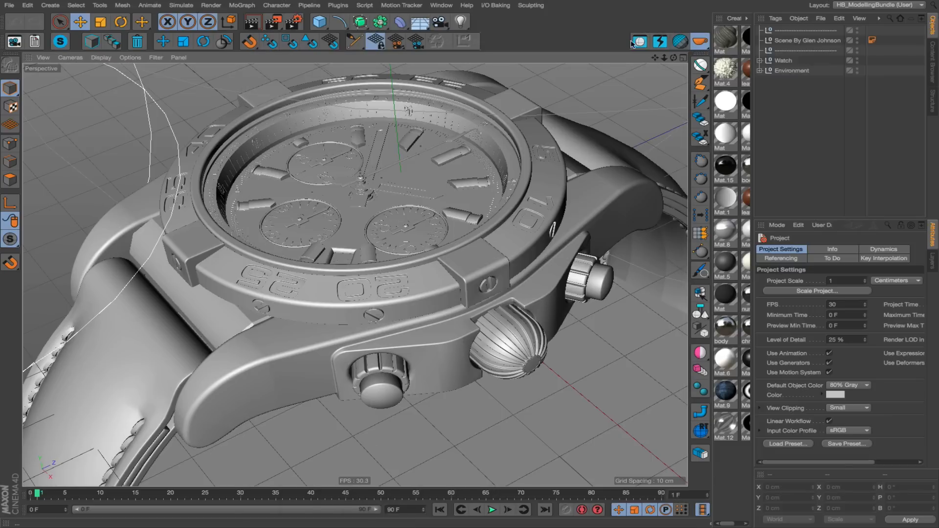
Turn off HB_FastViewport, and activate HB_CleanView to hide everything in the watch scene that is irrelevant for modelling.
click(660, 42)
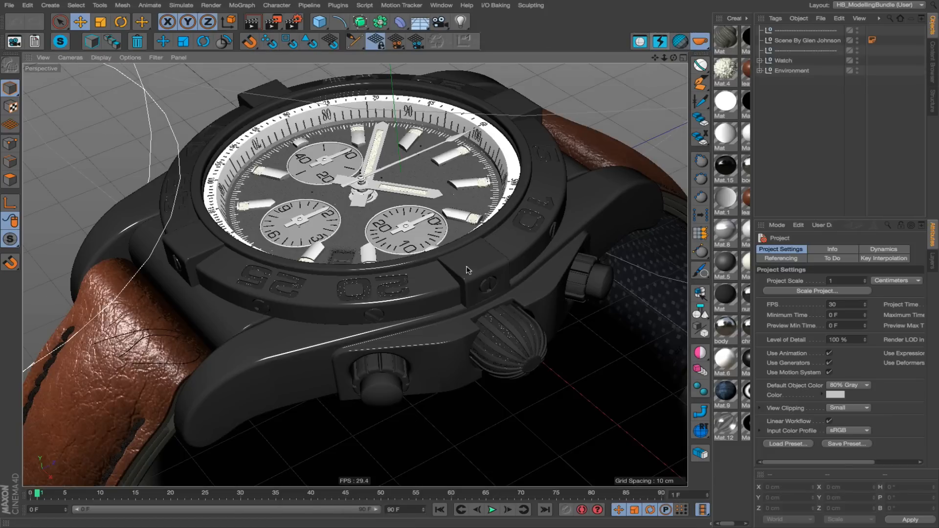
alt+drag(467, 270, 377, 231)
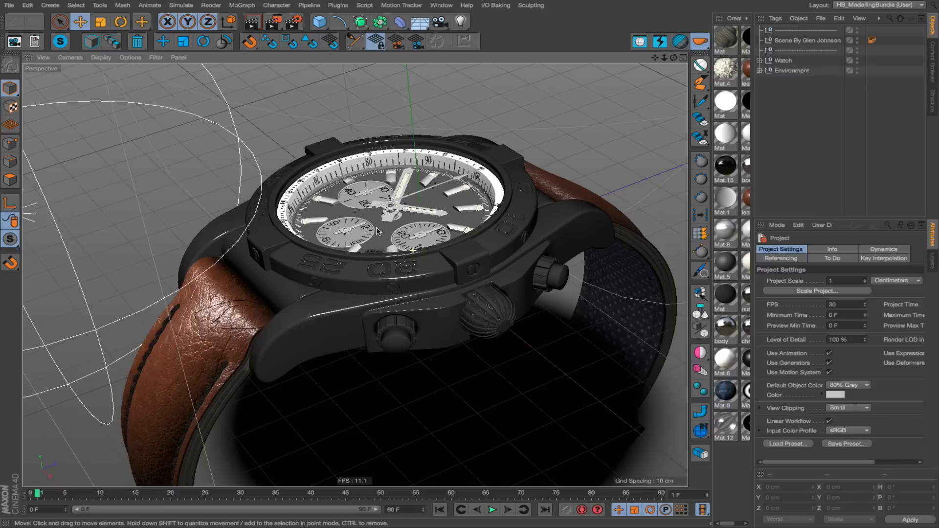
click(641, 42)
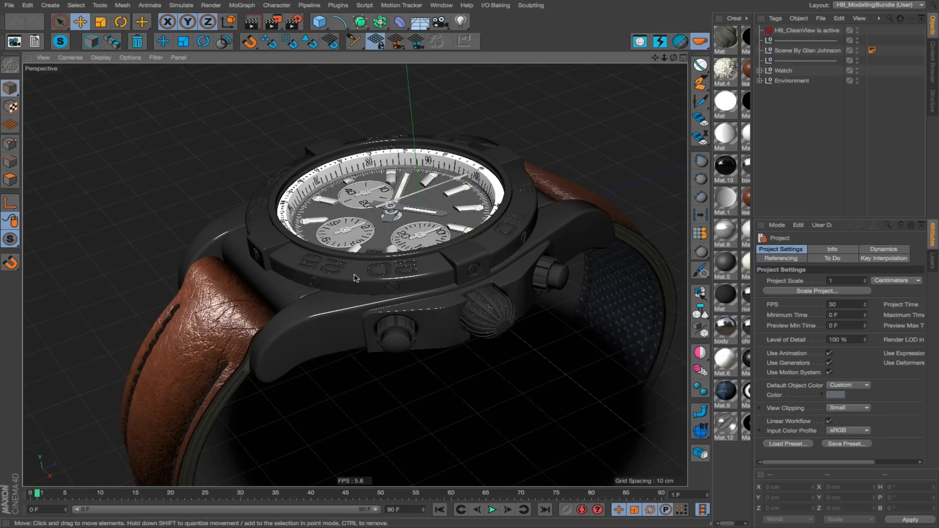
mouse_move(356, 278)
alt+mouse_down()
mouse_move(313, 230)
mouse_move(436, 289)
mouse_move(363, 290)
alt+mouse_up()
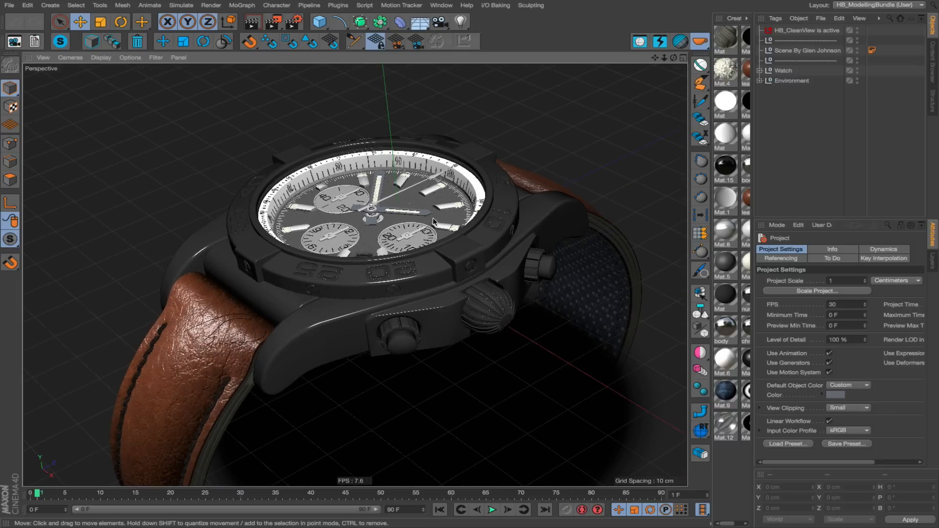
alt+drag(412, 224, 365, 245)
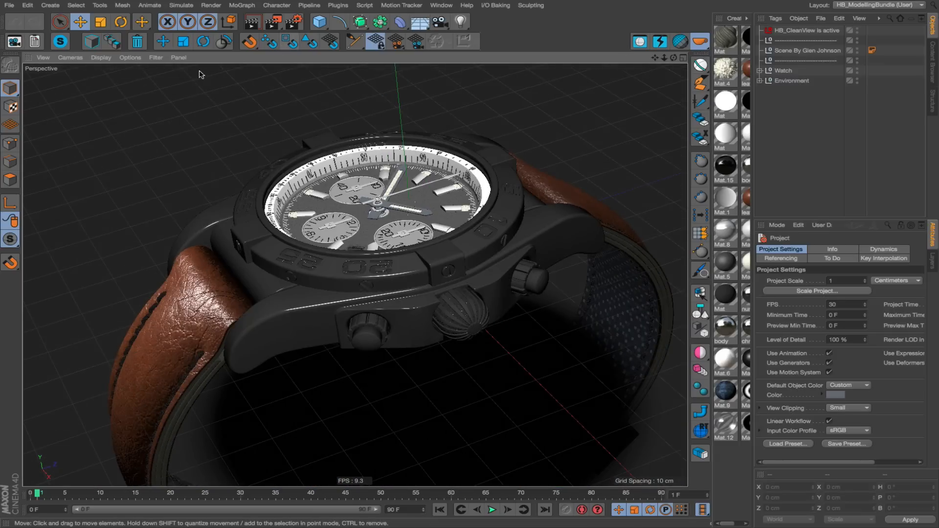
Review which viewport display filters HB_CleanView leaves enabled, and turn HB_CleanView off.
click(157, 58)
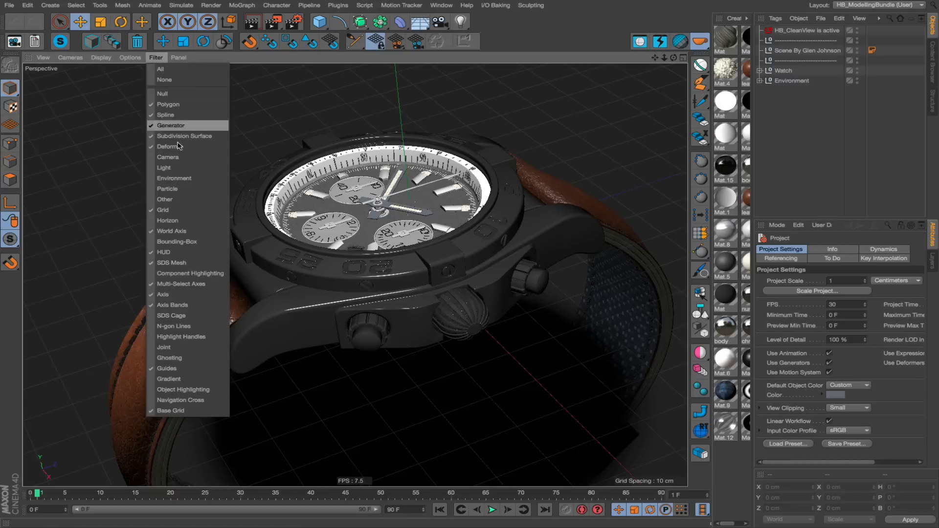
click(653, 95)
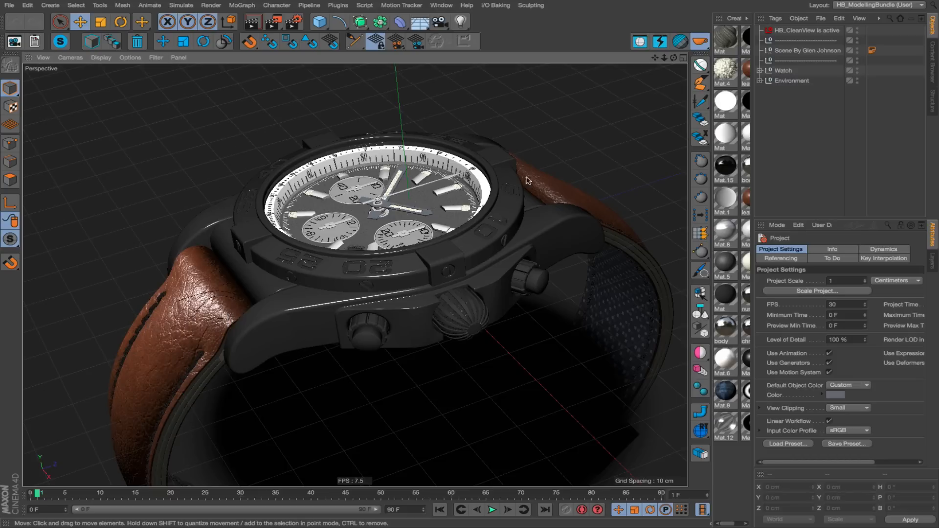
alt+drag(457, 203, 493, 165)
click(641, 44)
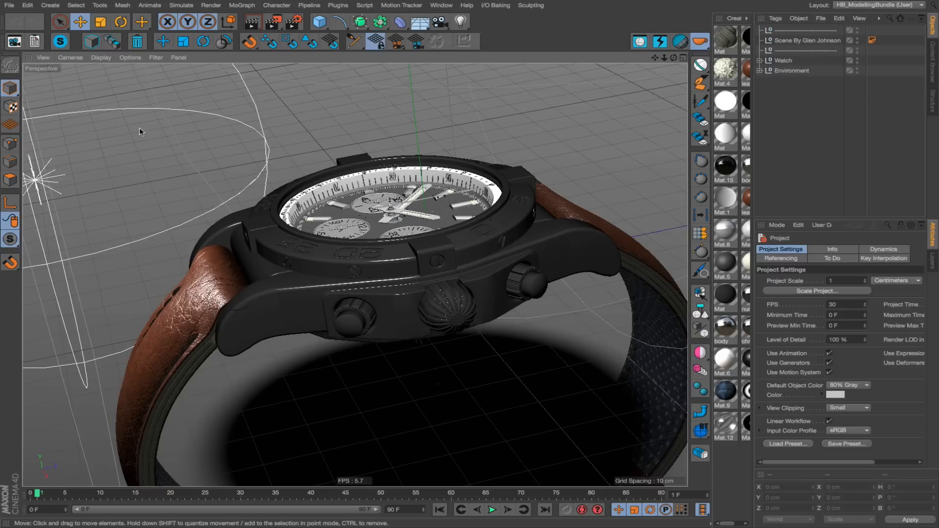
alt+middle_drag(379, 252, 327, 273)
alt+right_drag(328, 273, 315, 277)
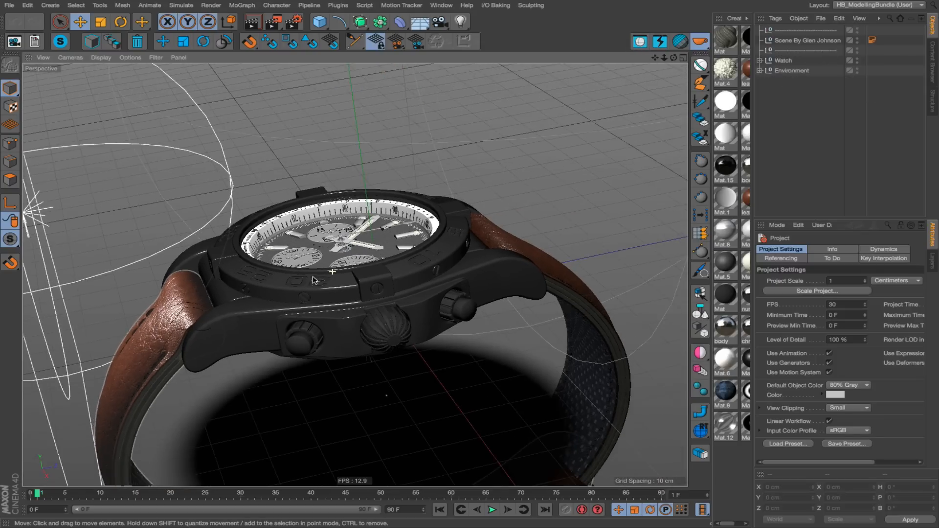
Activate HB_CleanView's stronger cleanup mode, inspect the watch without the grid and axes, and restore the normal view.
click(641, 41)
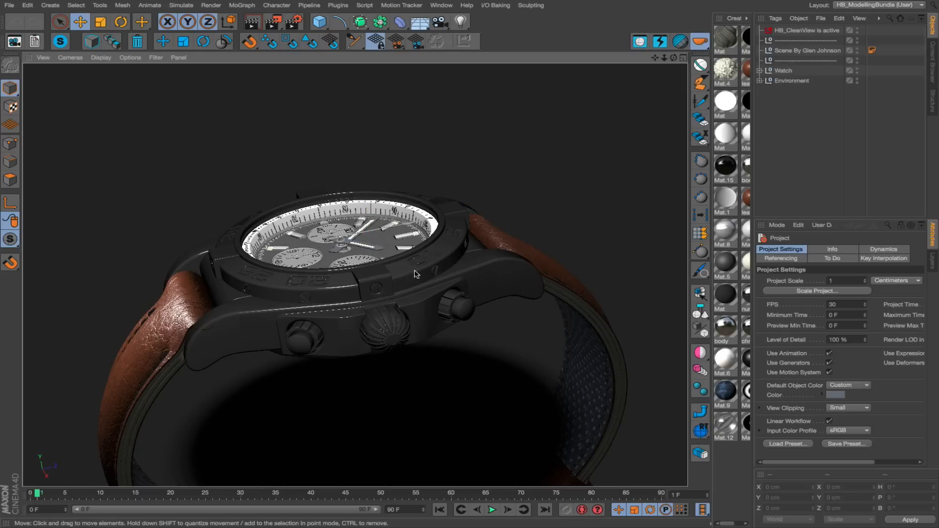
alt+drag(416, 274, 391, 285)
alt+drag(408, 220, 418, 205)
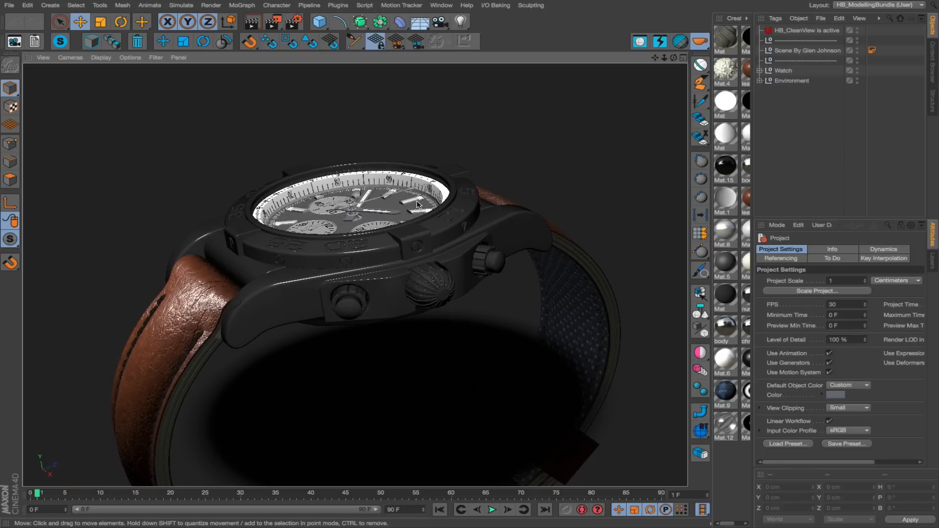
click(641, 42)
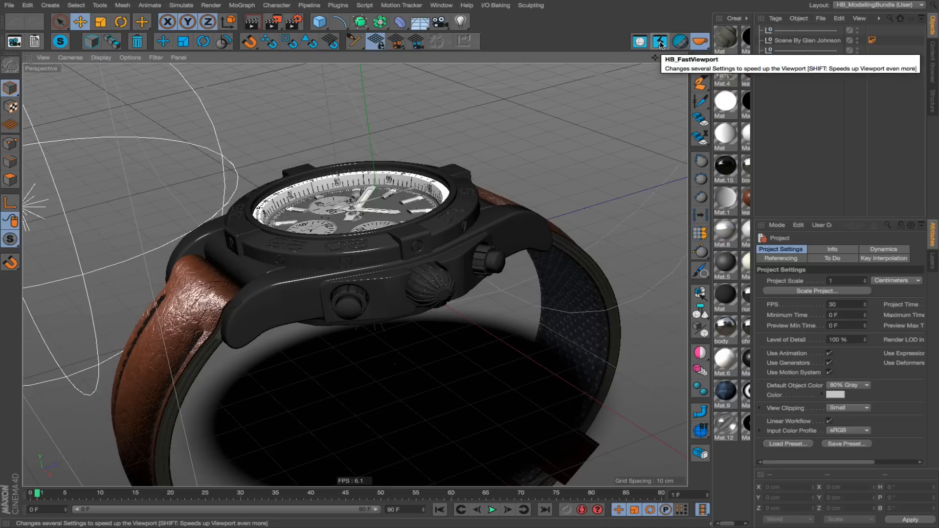
Turn on HB_FastViewport's extra-fast mode, inspect the watch from several angles, and restore the normal viewport settings.
click(660, 42)
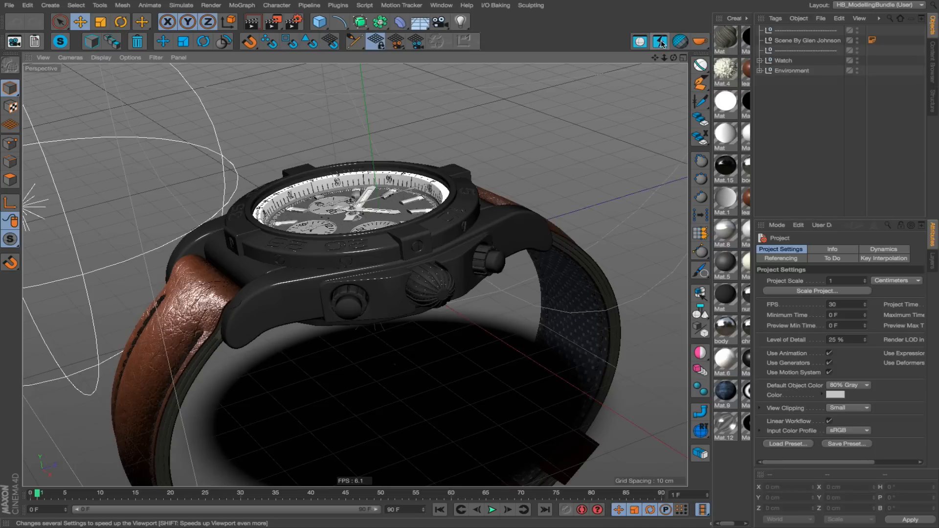
alt+drag(390, 215, 360, 249)
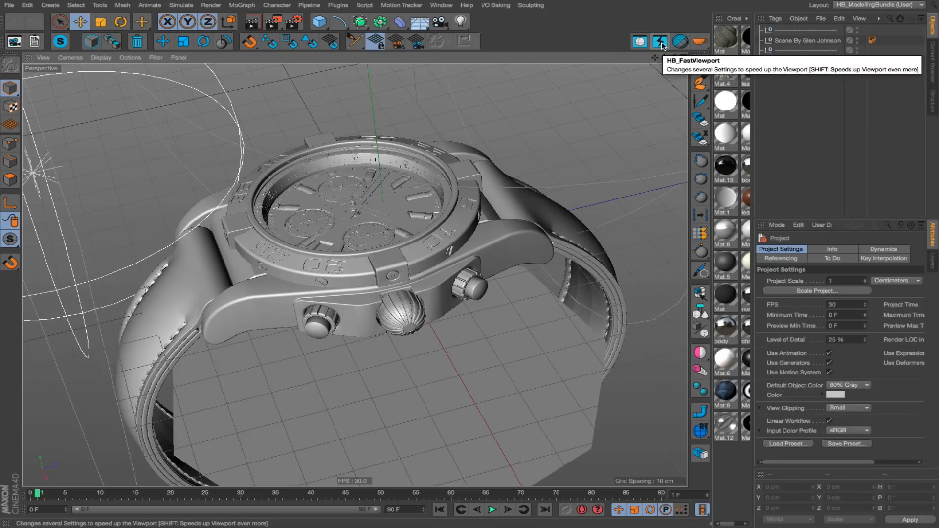
mouse_move(369, 274)
alt+mouse_down()
mouse_move(406, 245)
mouse_move(379, 278)
alt+mouse_up()
alt+right_drag(368, 279, 430, 290)
alt+drag(429, 289, 396, 296)
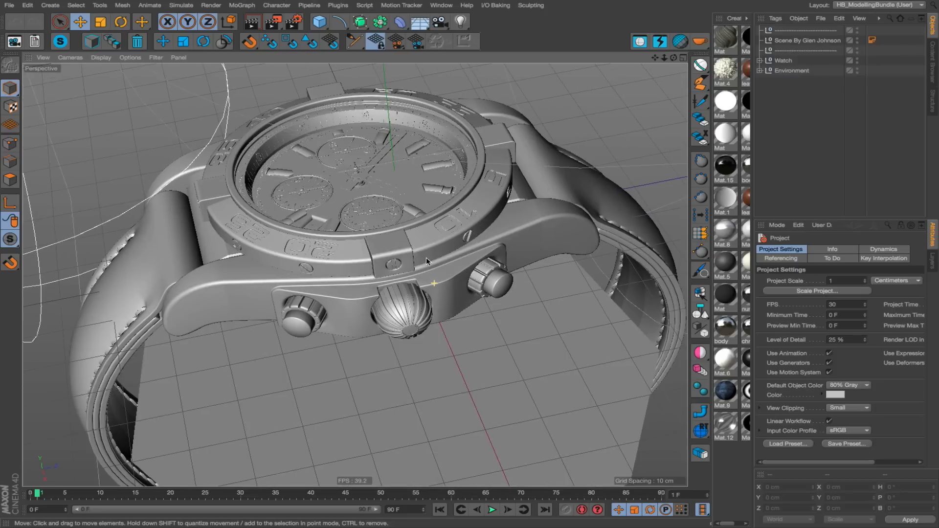
click(660, 42)
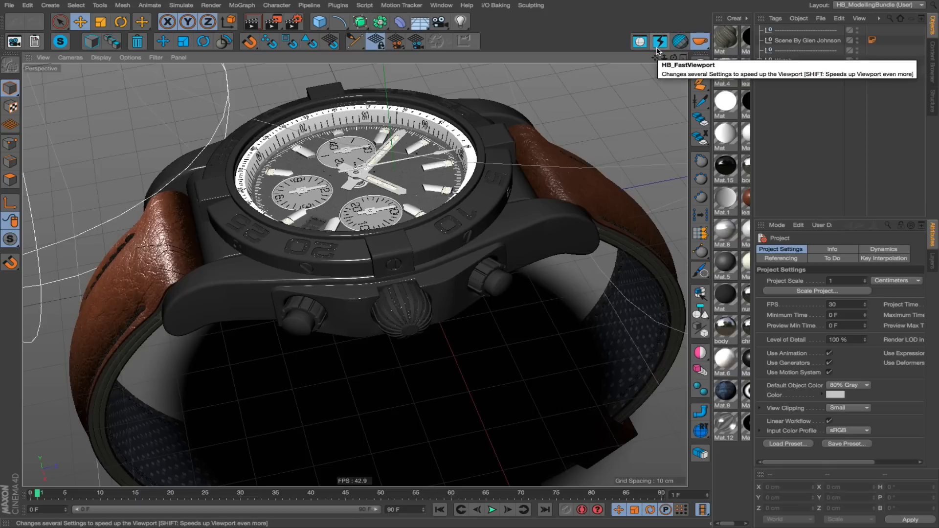
alt+drag(435, 205, 474, 201)
click(659, 47)
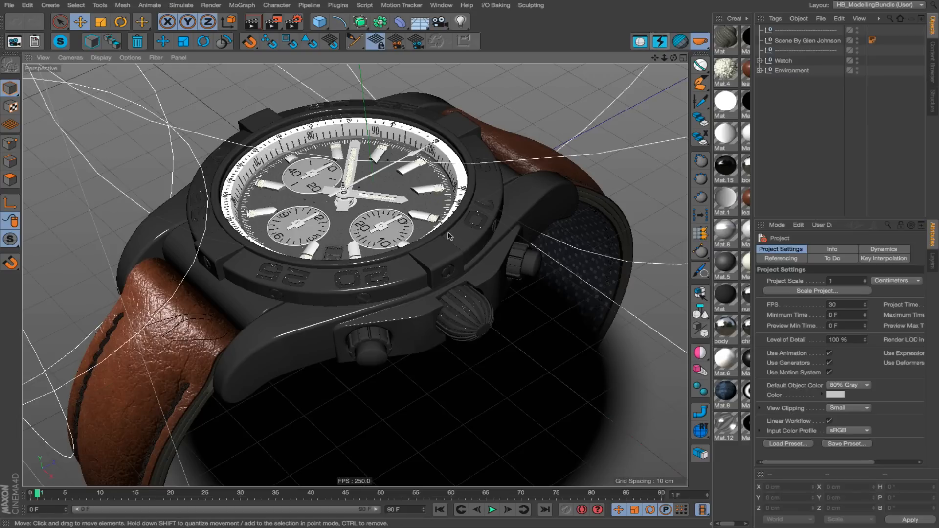
mouse_move(406, 252)
alt+mouse_down()
mouse_move(326, 259)
mouse_move(407, 252)
alt+mouse_up()
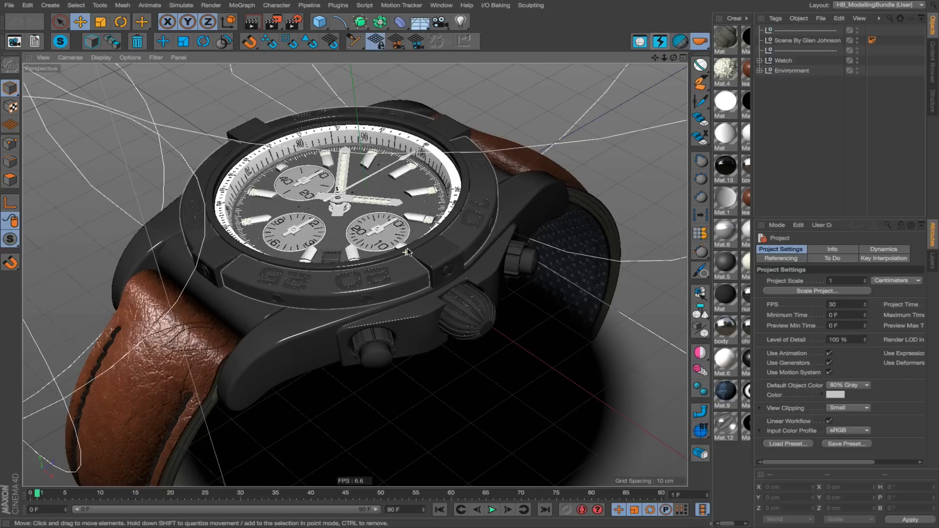
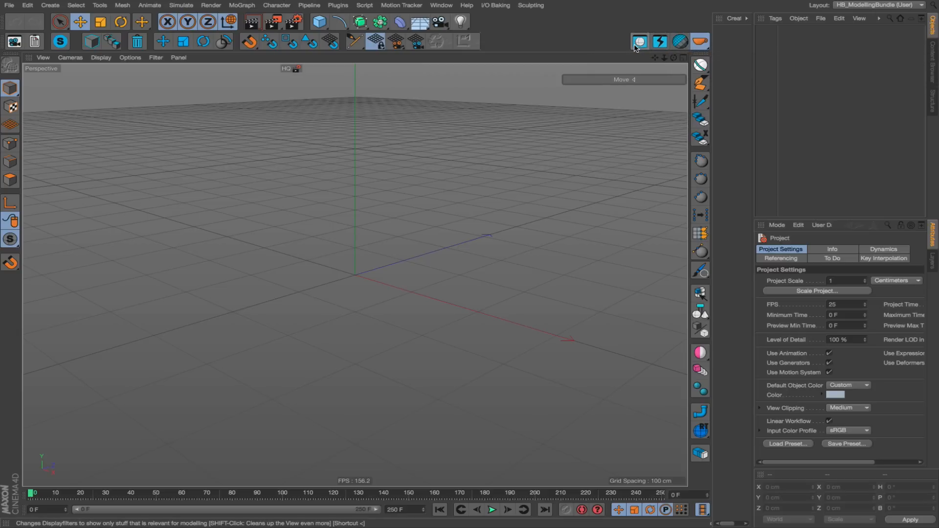
Add a cube primitive and display the viewport with Gouraud Shading (Lines) so its segments show.
click(319, 22)
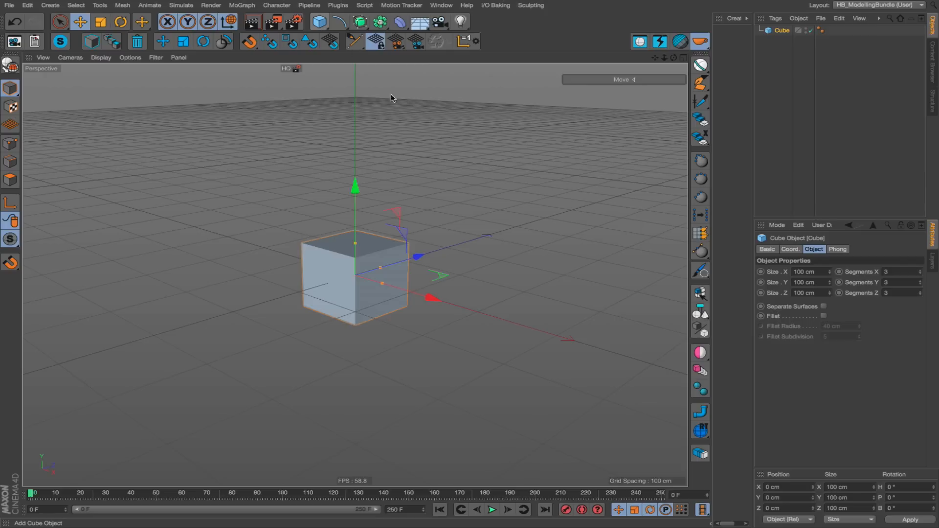
alt+right_drag(347, 253, 397, 247)
alt+drag(396, 248, 375, 272)
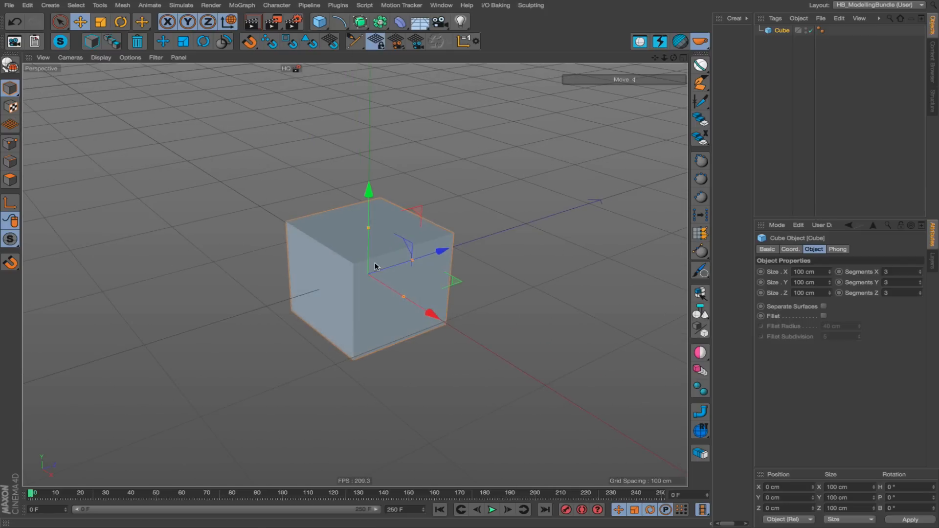
key(n)
key(b)
mouse_move(373, 263)
alt+right_down()
mouse_move(403, 254)
mouse_move(378, 259)
alt+right_up()
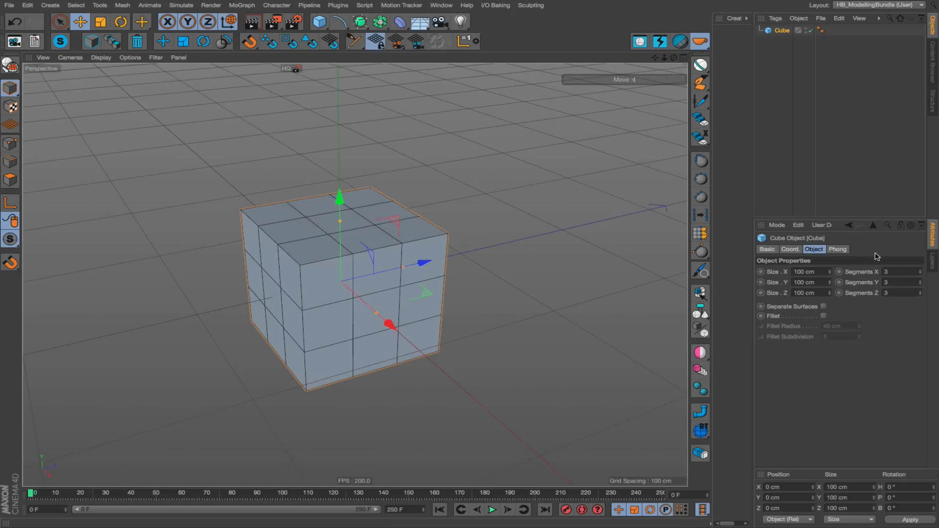
Divide the cube with HB_Divider until it has 9 segments on every axis.
click(679, 41)
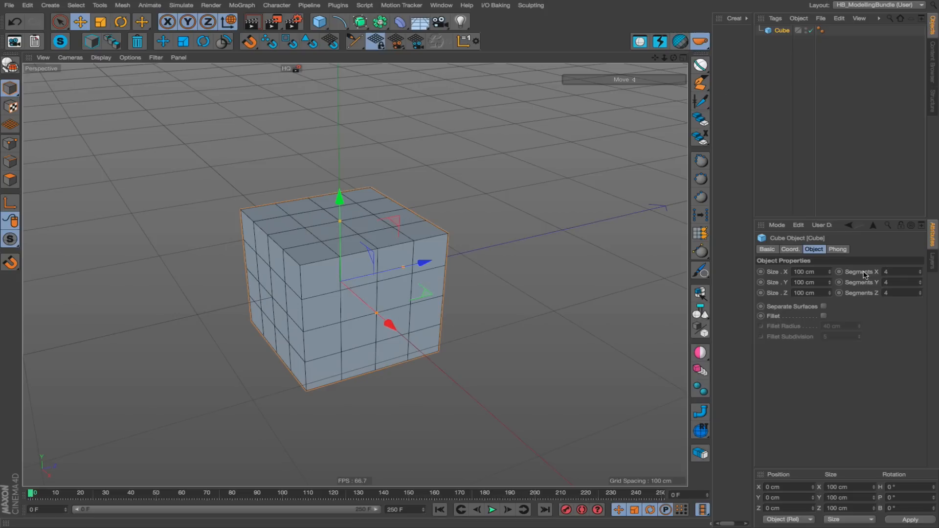
click(680, 41)
click(680, 41)
click(679, 41)
click(679, 42)
click(680, 45)
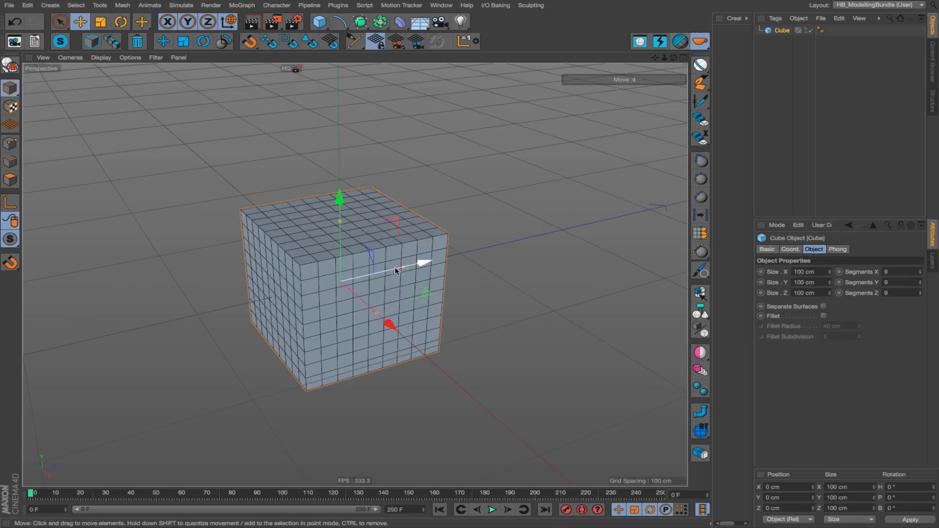
scroll(385, 247, up, 2)
alt+middle_drag(340, 264, 319, 272)
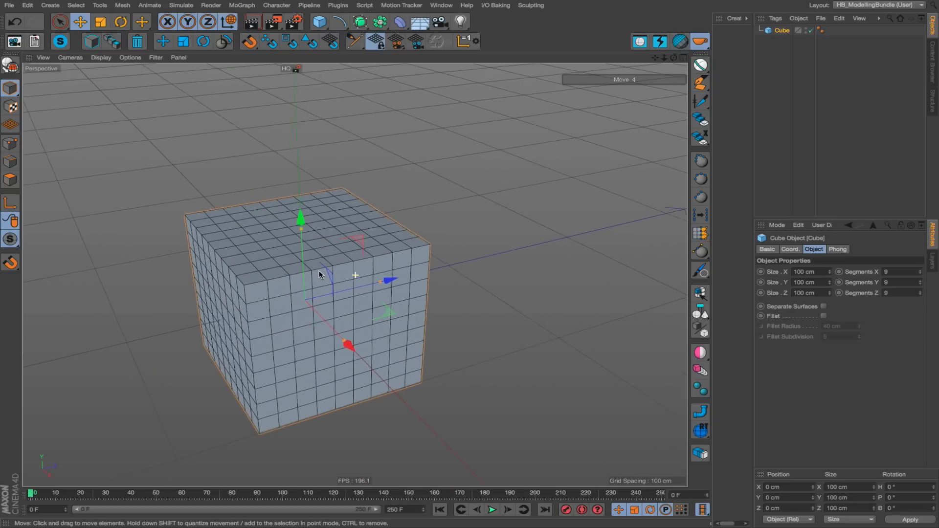
Undivide the cube with HB_Divider down to 4 segments on every axis.
alt+click(681, 42)
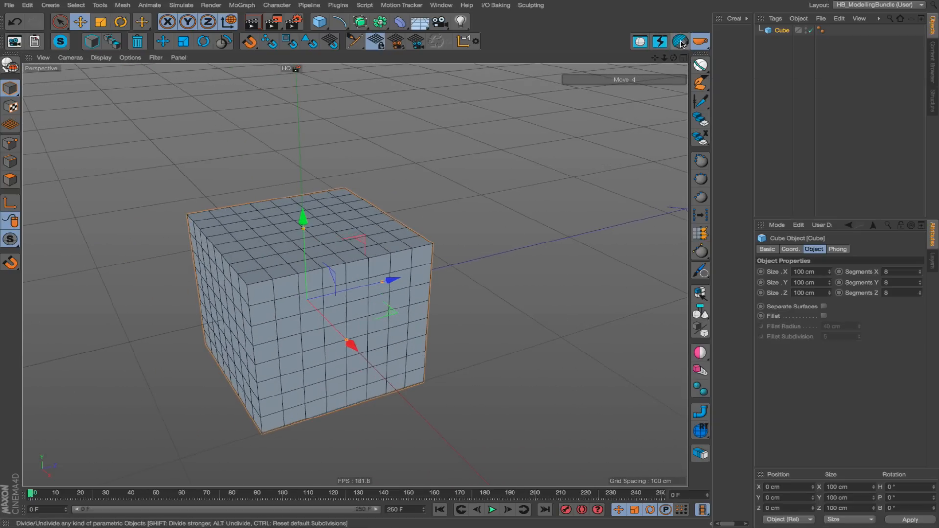
alt+click(681, 42)
alt+click(681, 42)
alt+click(681, 43)
alt+click(681, 42)
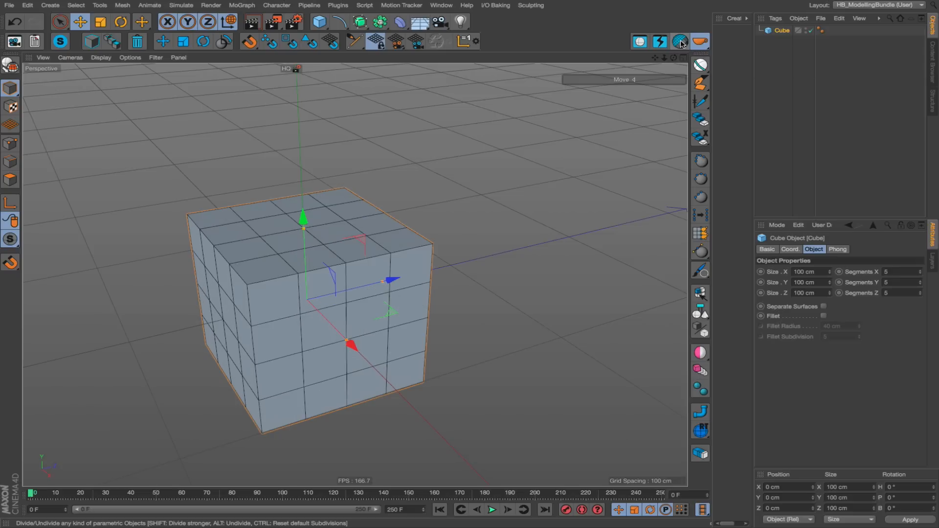
Divide the cube again with HB_Divider up to 10 segments on every axis.
click(680, 42)
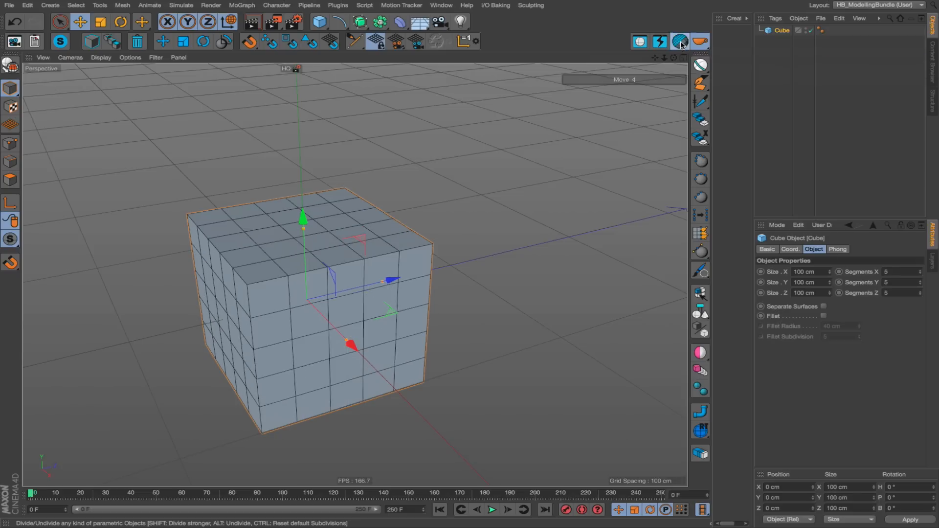
click(680, 43)
click(681, 42)
alt+click(681, 42)
alt+click(681, 42)
click(681, 44)
click(681, 44)
click(681, 44)
click(681, 44)
click(681, 44)
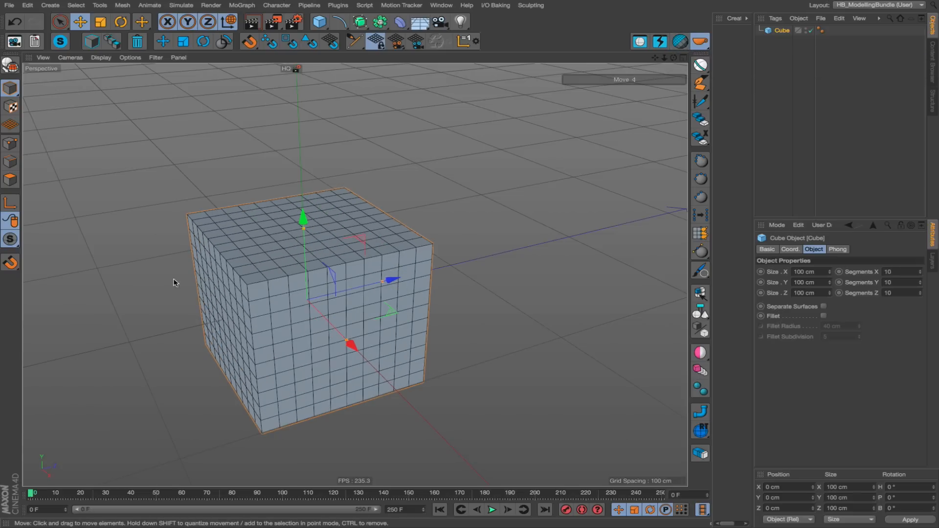
alt+middle_drag(355, 275, 407, 290)
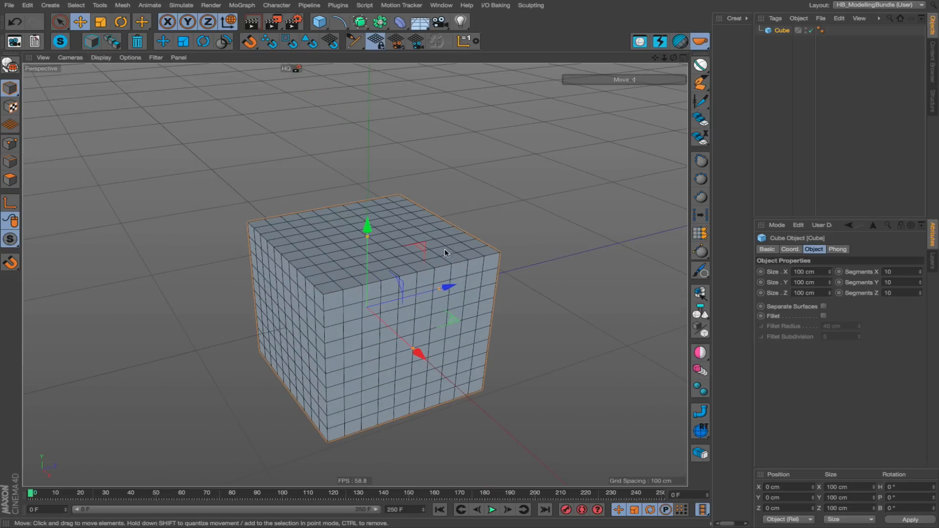
Reset the cube to its default subdivision with HB_Divider, and set Segments X, Y and Z to 5.
ctrl+click(681, 43)
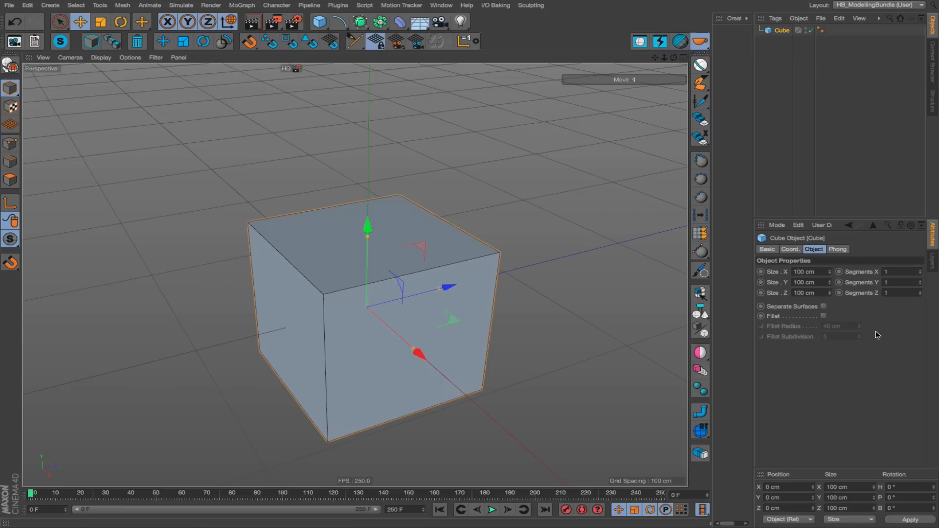
click(898, 275)
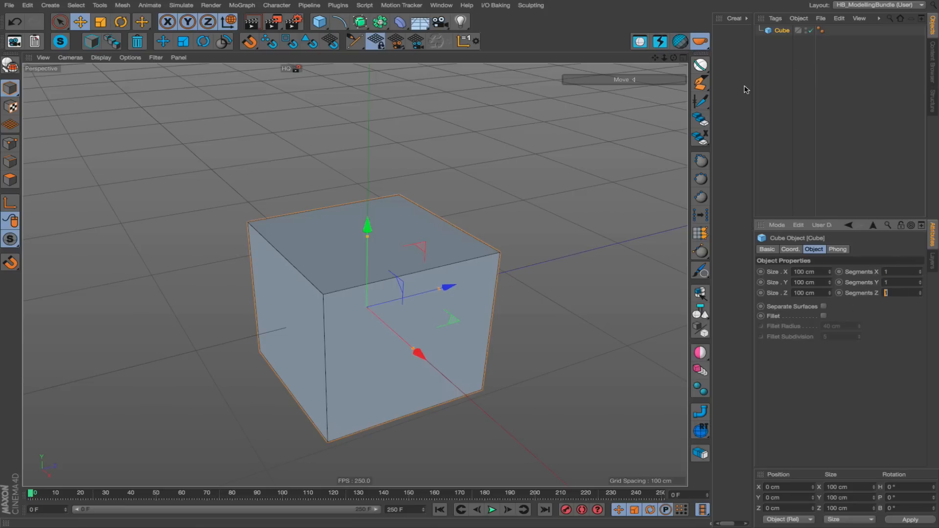
text(5)
key(Return)
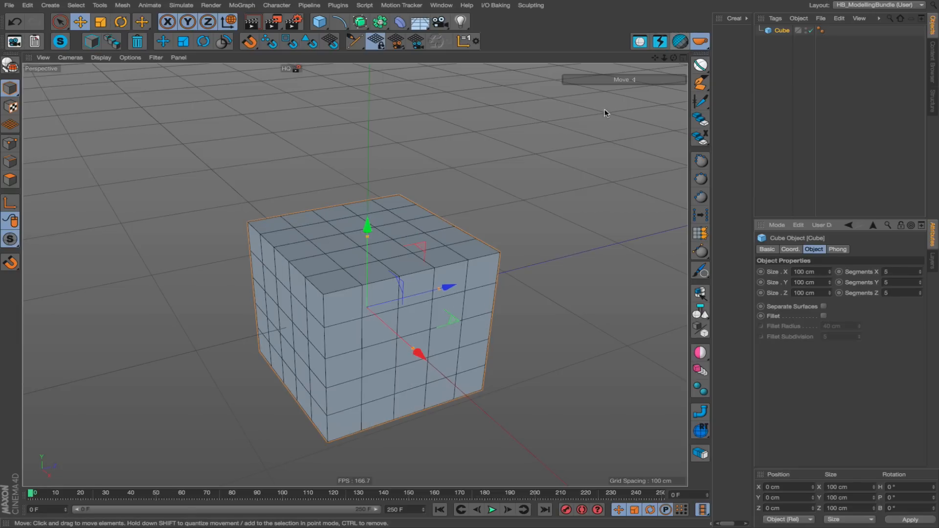
alt+middle_drag(427, 262, 354, 274)
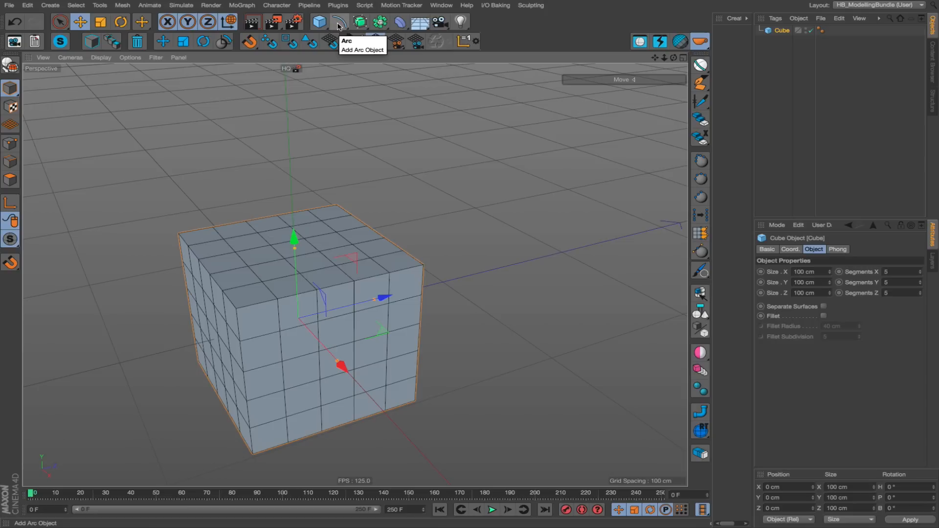
Make the cube editable, and in polygon mode select the inner 3 × 3 polygons of its upper face.
click(318, 24)
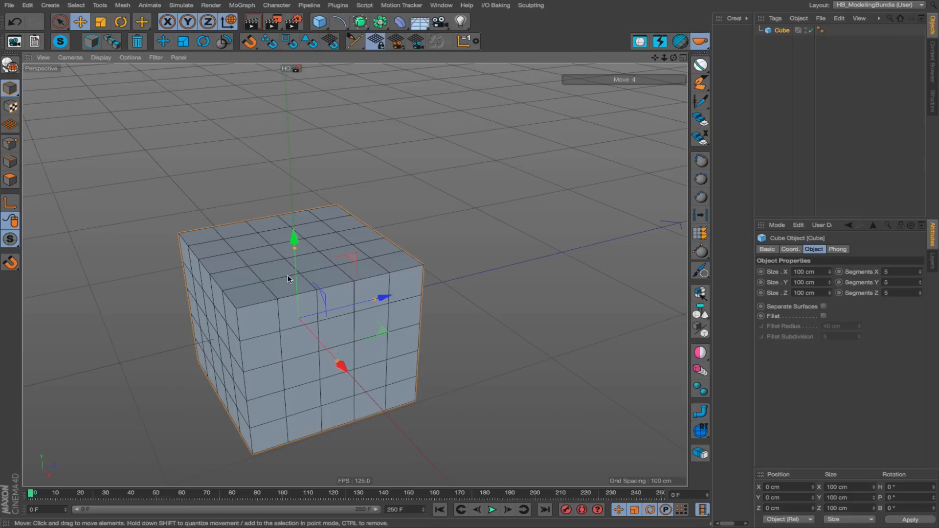
key(c)
key(Return)
key(Return)
key(Return)
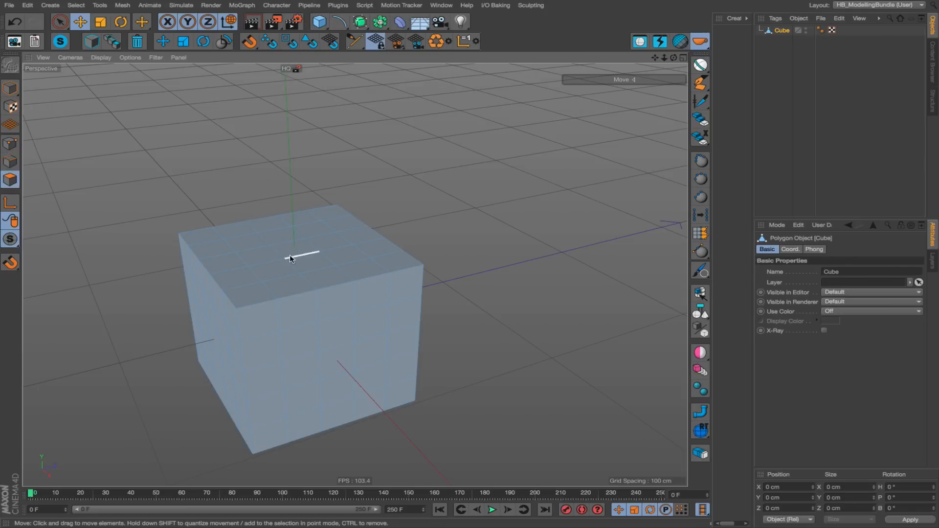
click(270, 252)
mouse_move(271, 257)
mouse_down()
mouse_move(302, 245)
mouse_move(351, 255)
mouse_up()
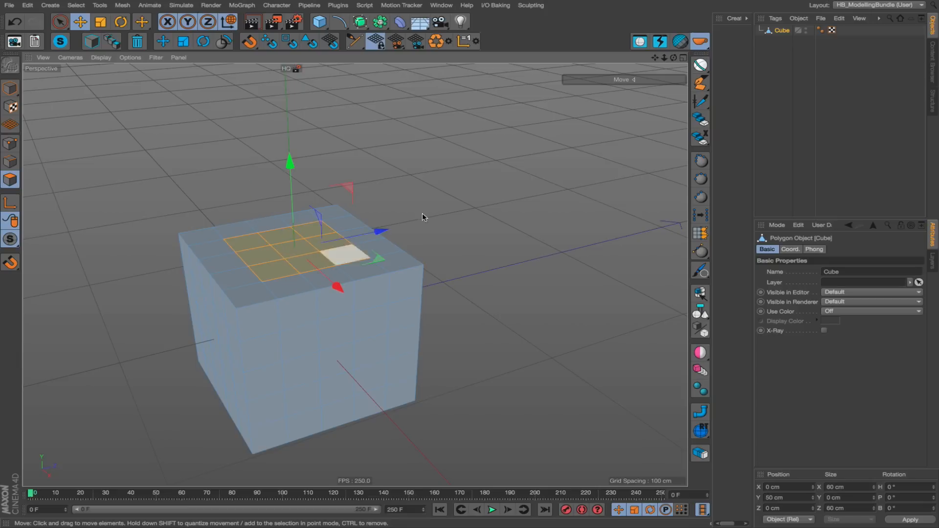
Subdivide the selected upper-face polygons twice with HB_Divider, and undo both subdivisions.
click(680, 42)
scroll(348, 265, up, 5)
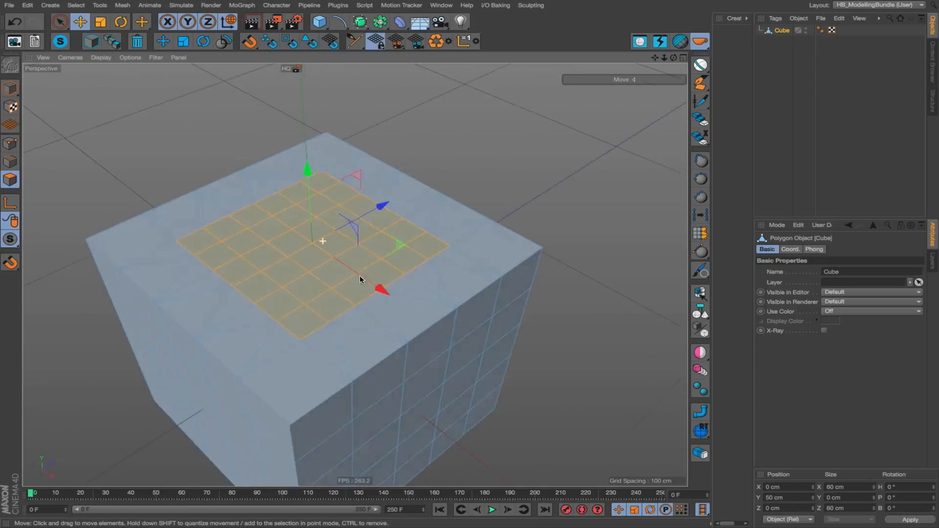
alt+middle_drag(348, 264, 409, 261)
mouse_move(432, 239)
alt+mouse_down()
mouse_move(390, 225)
mouse_move(425, 222)
alt+mouse_up()
click(680, 42)
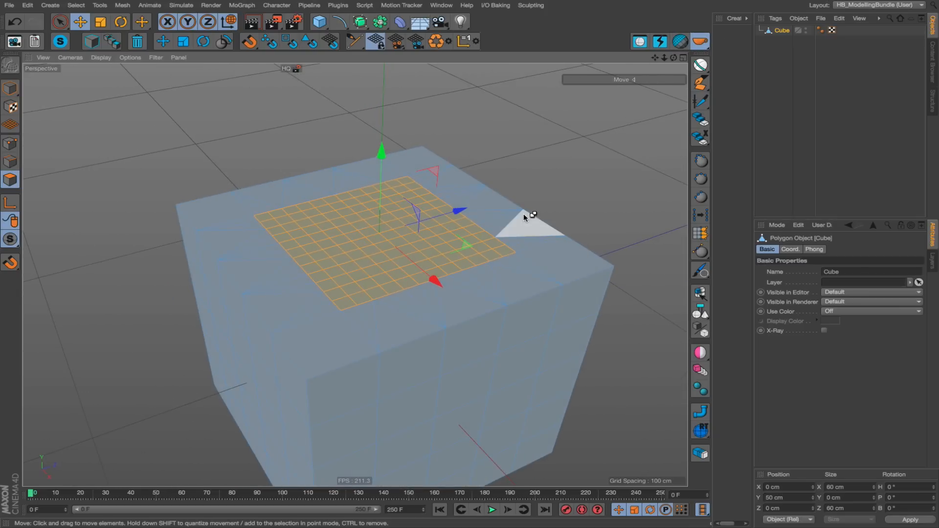
key(ctrl+z)
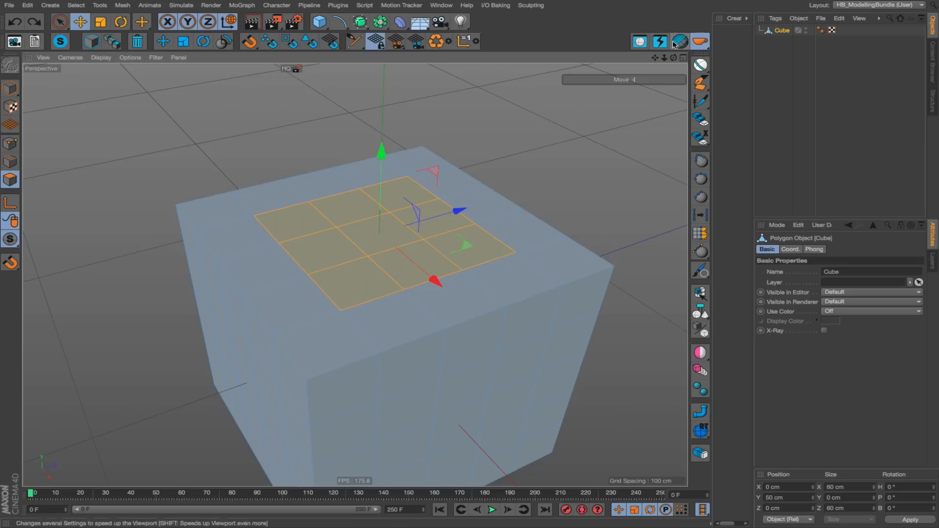
Subdivide the selected polygons once with HB_Divider and inspect the result around the cube.
alt+middle_drag(377, 273, 355, 275)
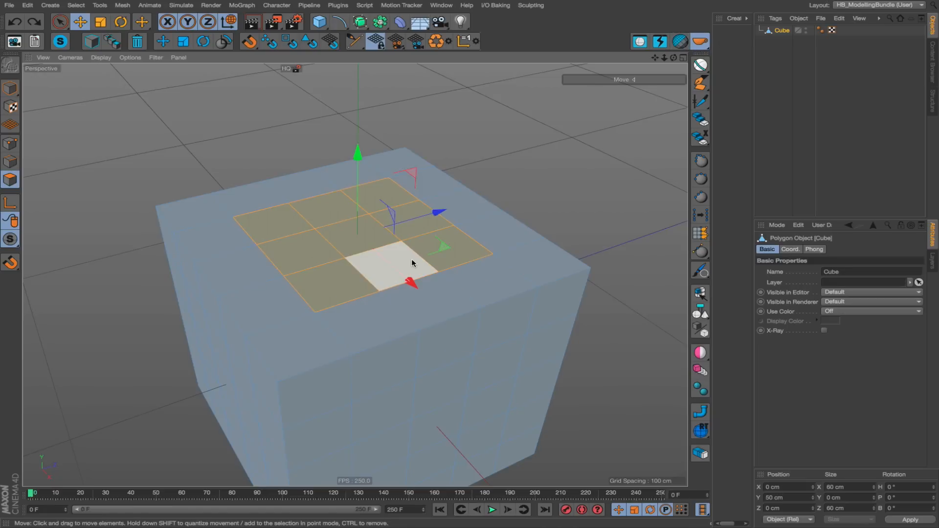
alt+drag(412, 259, 431, 245)
click(682, 43)
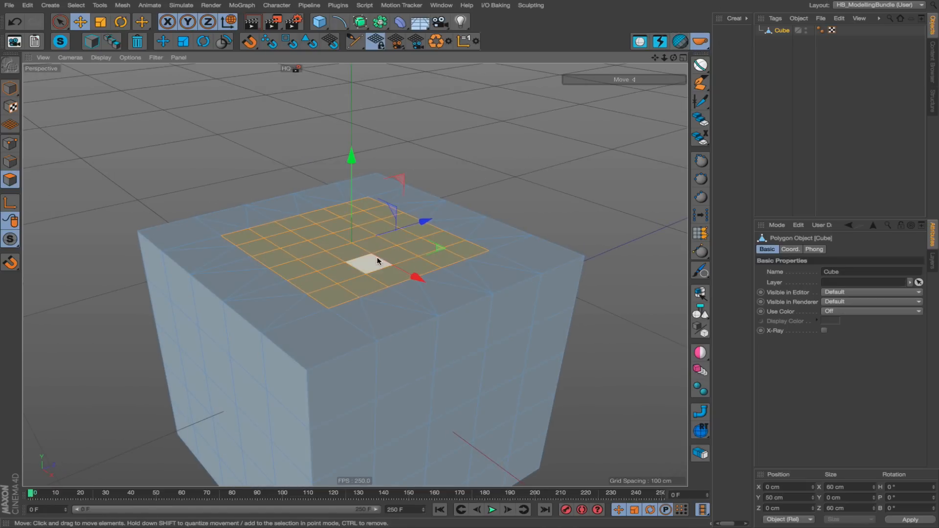
alt+drag(377, 263, 367, 283)
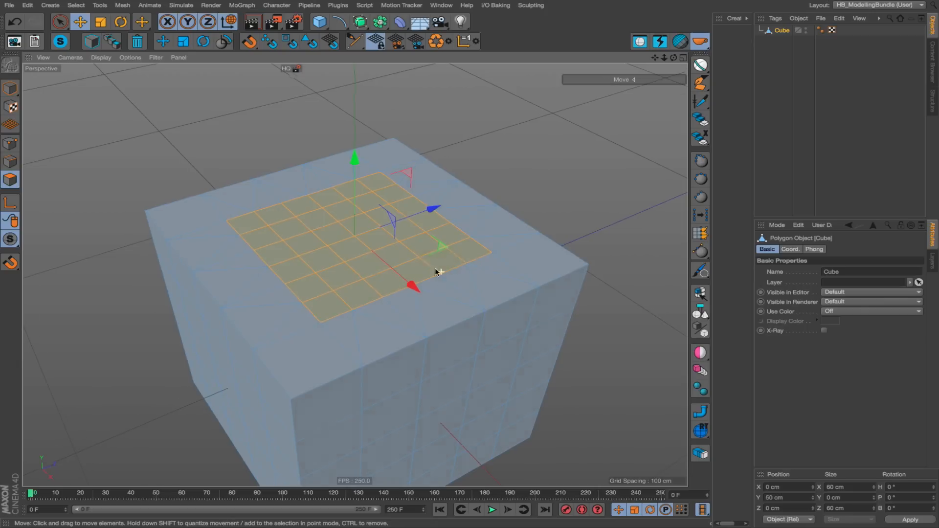
alt+drag(437, 270, 407, 248)
alt+right_drag(407, 249, 339, 256)
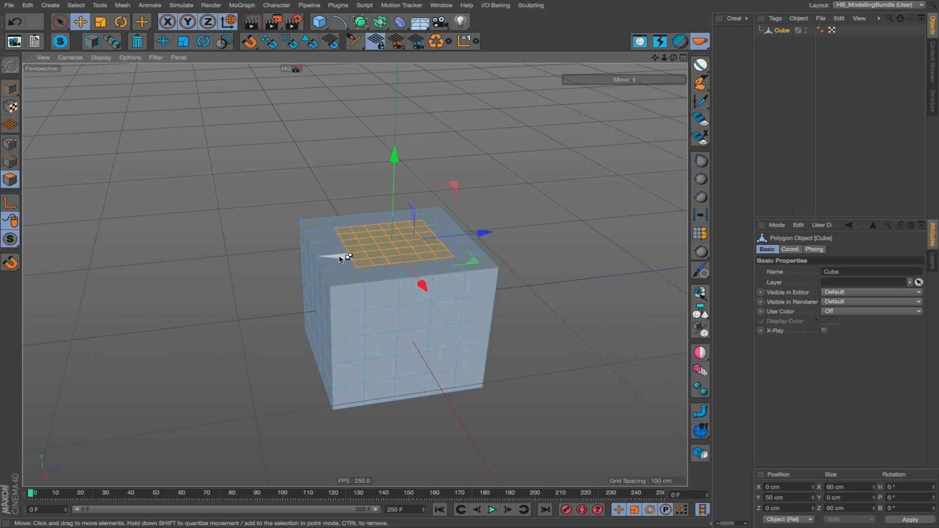
Undo the last polygon subdivision and the polygon selection, back to the editable cube in model mode.
key(ctrl+z)
key(ctrl+z)
key(ctrl+z)
key(ctrl+z)
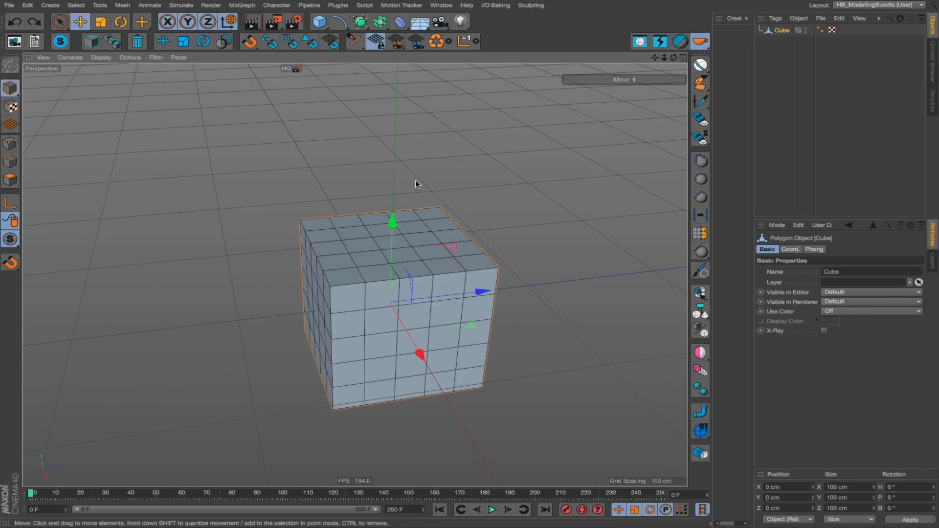
alt+middle_drag(415, 184, 296, 164)
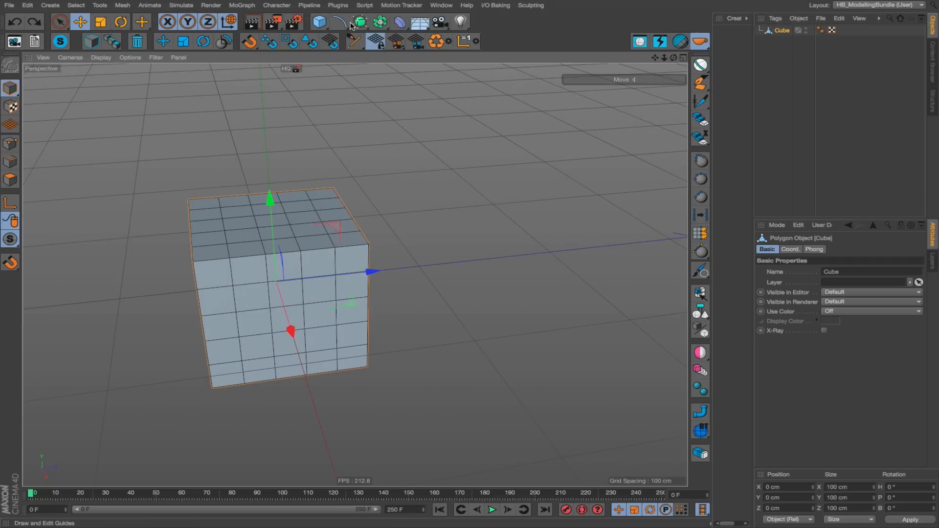
Add an Arc spline to the scene and make it editable.
drag(341, 25, 401, 44)
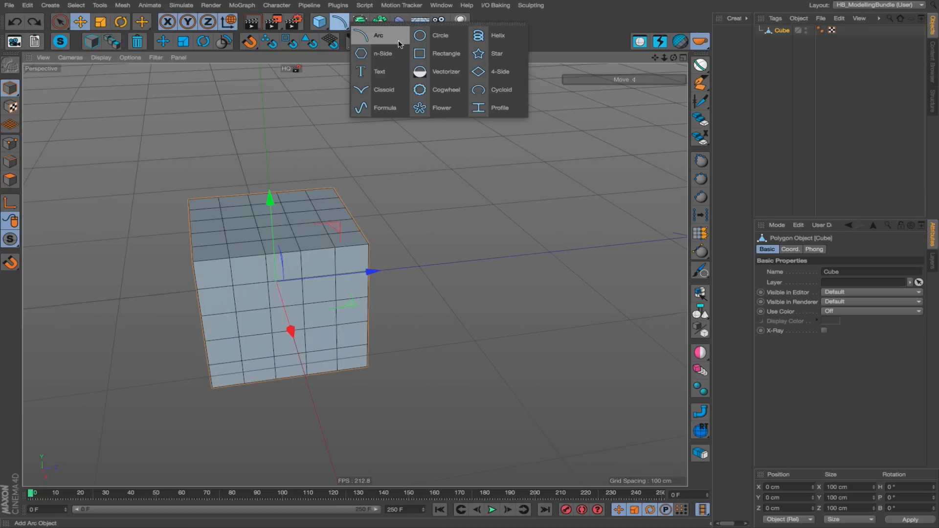
click(387, 43)
alt+drag(470, 252, 446, 235)
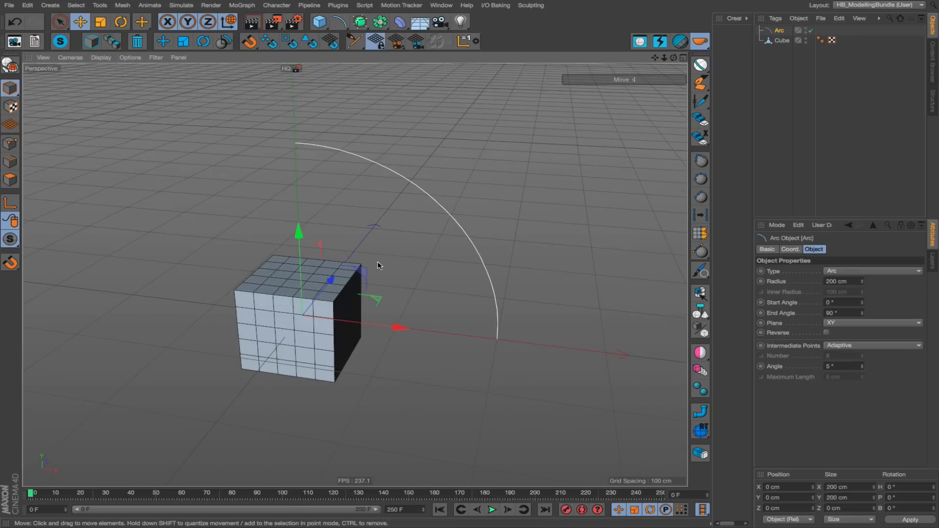
key(c)
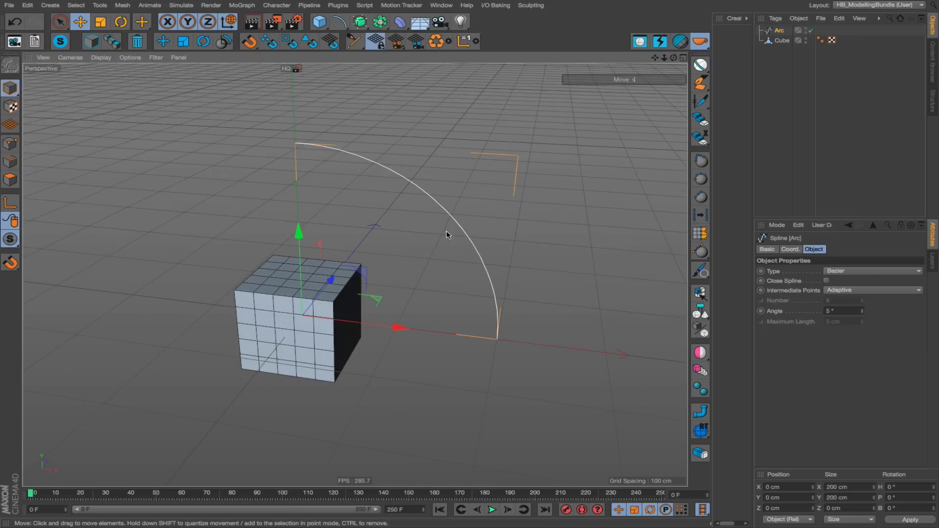
Build a sweep setup from the arc with an n-Side profile radius of about 15 cm, and expand its hierarchy.
click(698, 411)
drag(511, 380, 629, 361)
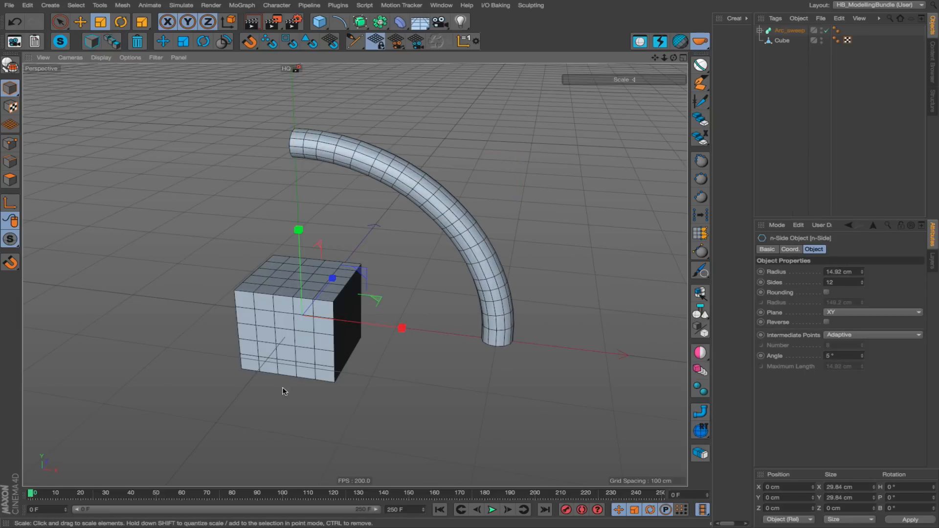
click(759, 31)
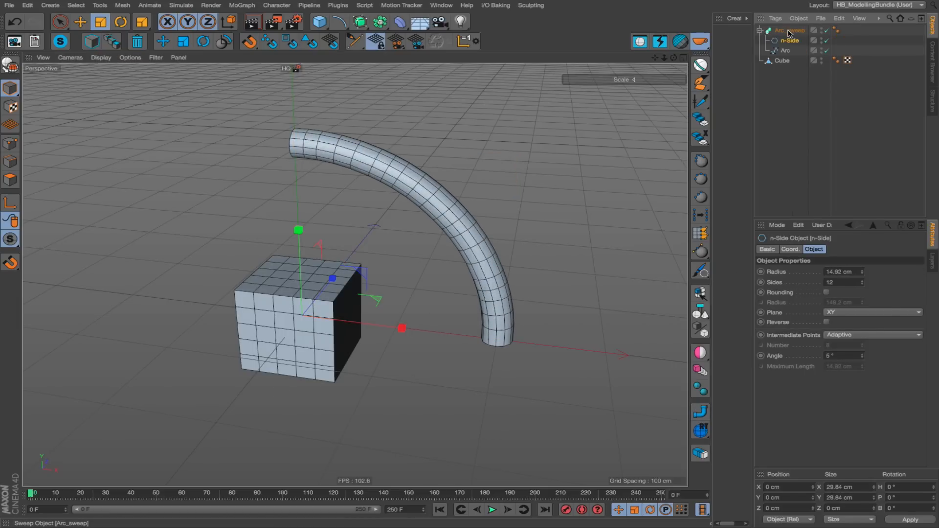
Select the sweep object and divide it twice with HB_Divider for a finer tube mesh.
click(790, 31)
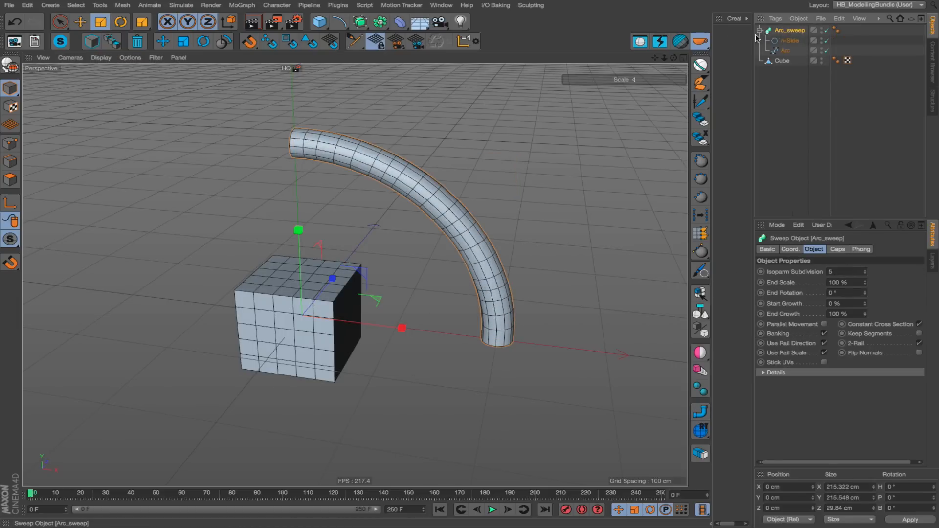
click(681, 43)
click(681, 43)
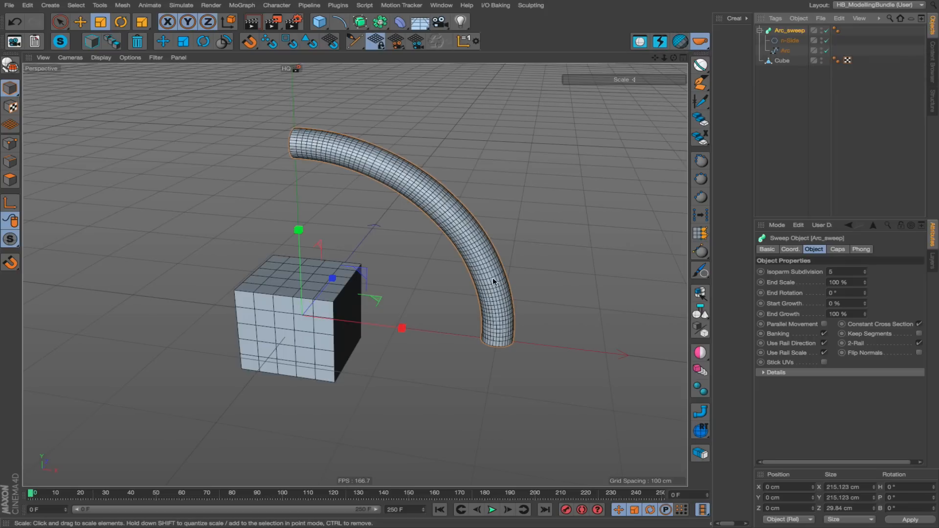
alt+right_drag(369, 172, 390, 166)
alt+drag(390, 165, 415, 171)
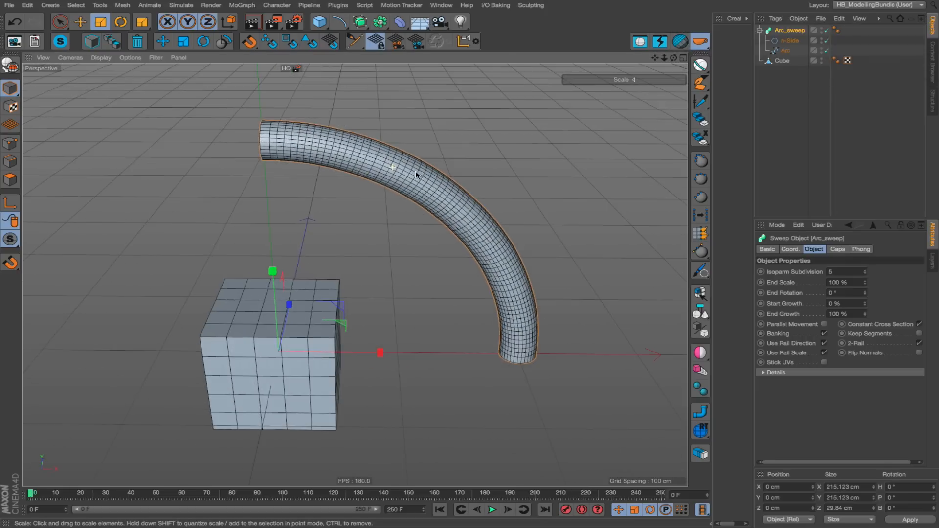
Set the Arc spline's intermediate points to Uniform with a number of 6.
click(785, 41)
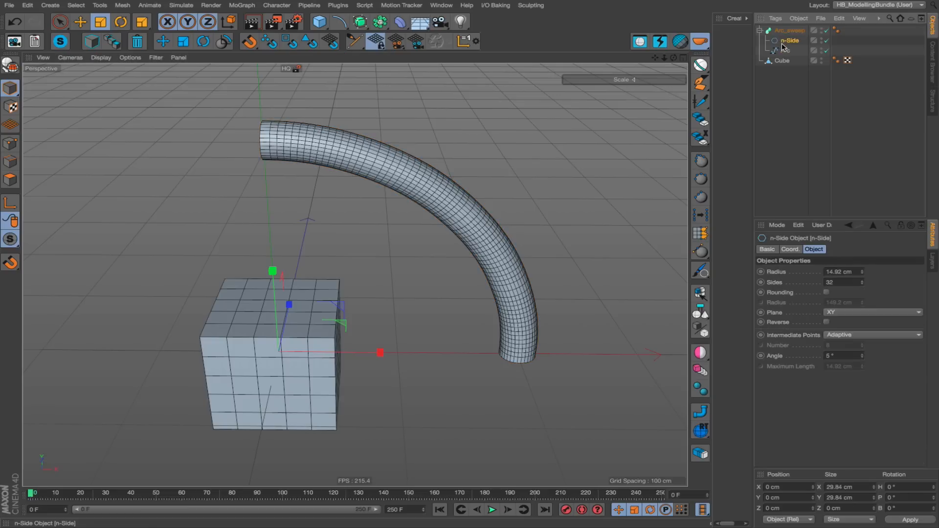
click(785, 50)
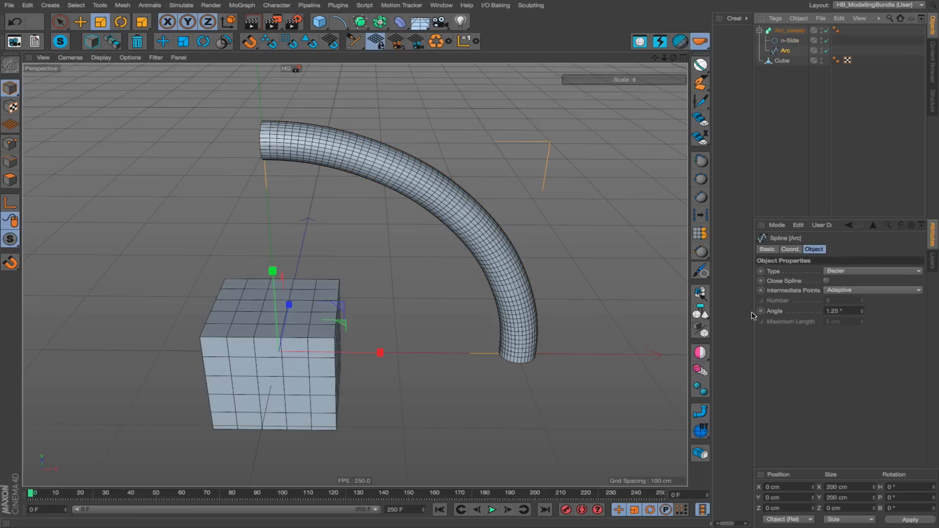
click(774, 311)
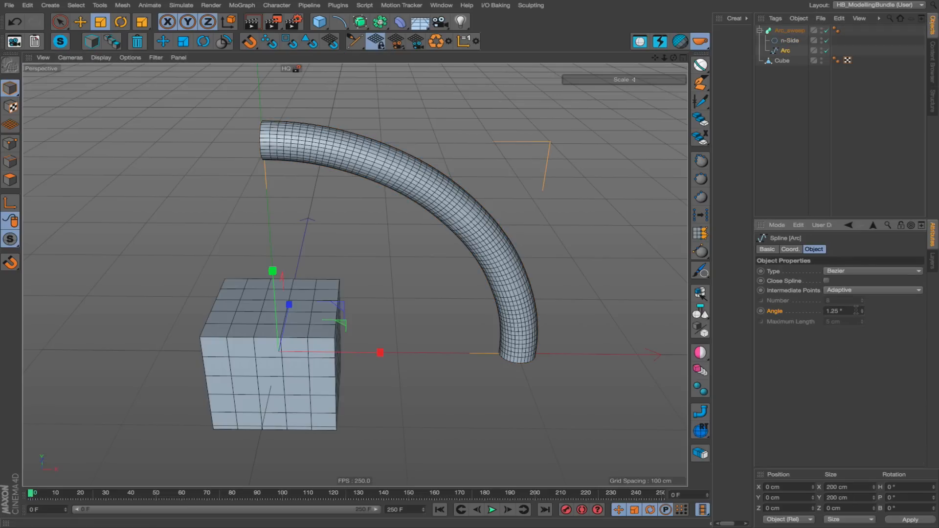
click(852, 290)
click(847, 311)
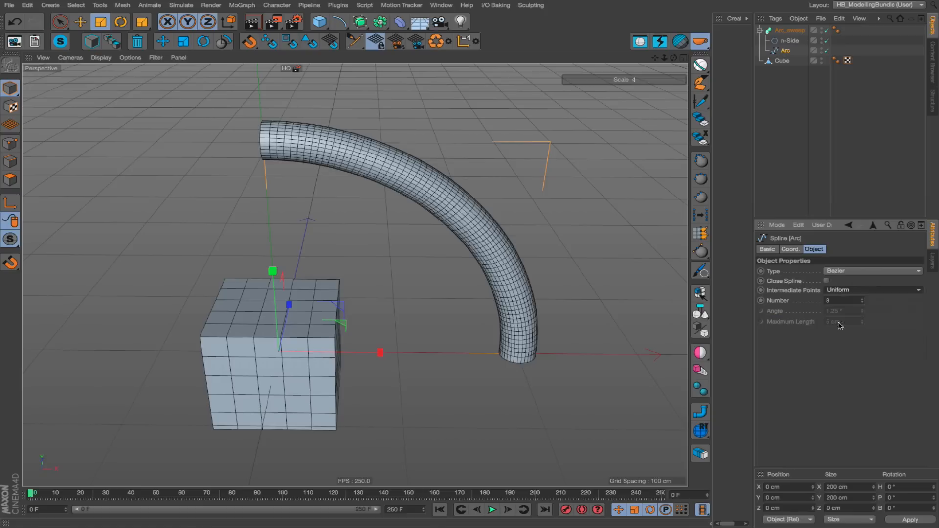
drag(863, 302, 863, 306)
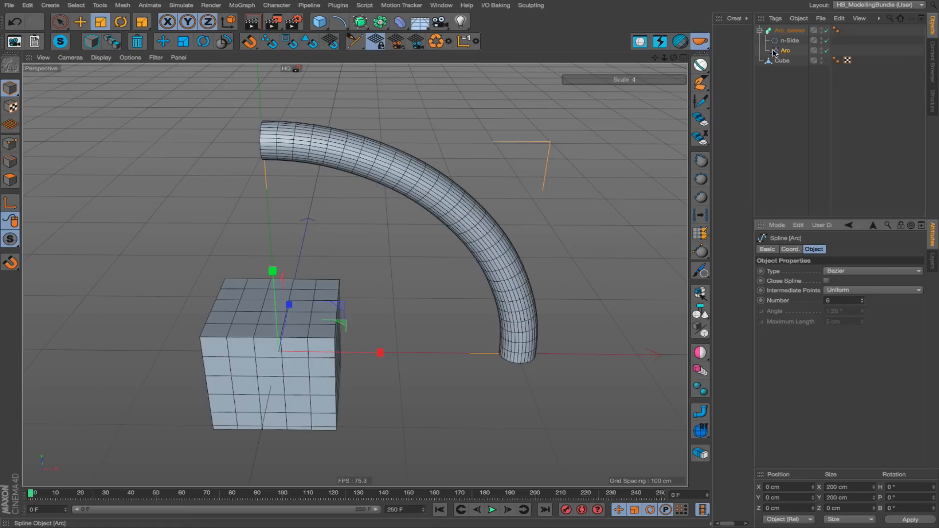
Select the sweep object and undivide it several times with HB_Divider down to a coarse tube mesh.
click(789, 31)
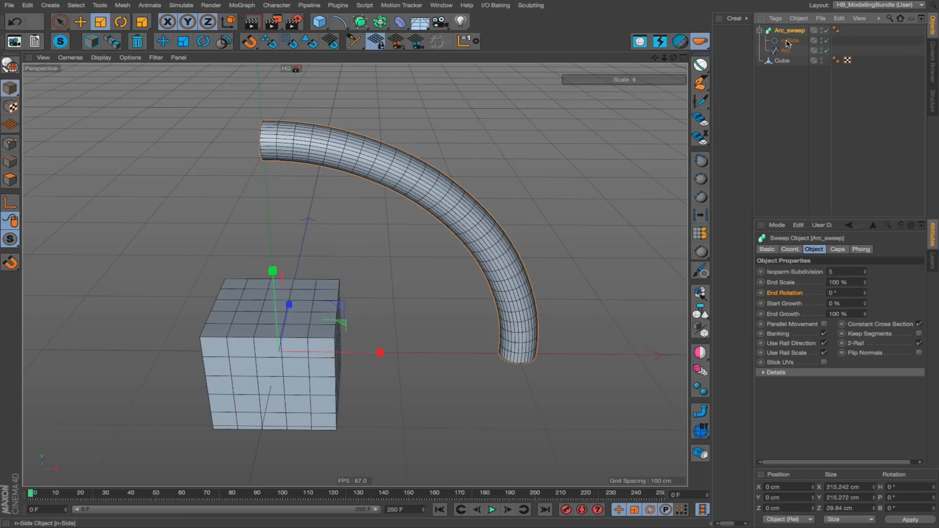
click(790, 40)
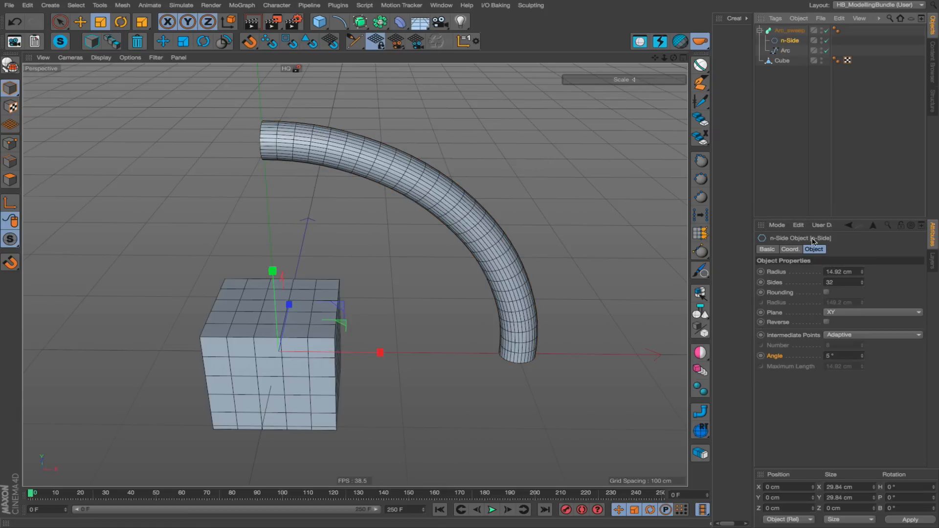
click(789, 31)
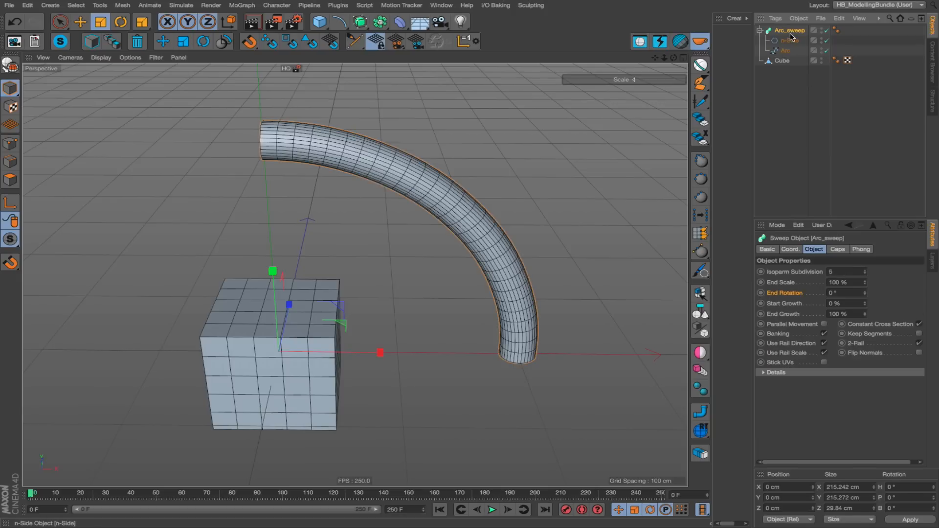
click(679, 38)
click(679, 37)
alt+click(680, 37)
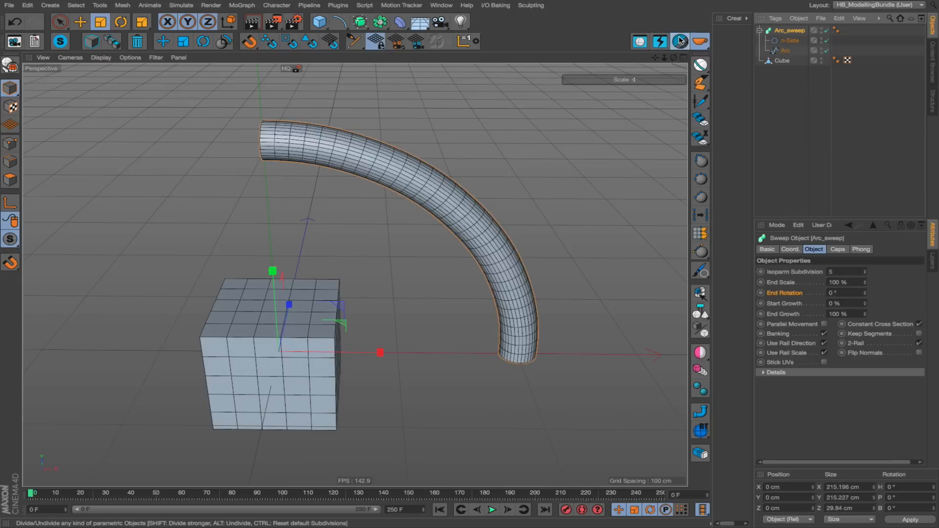
alt+click(679, 38)
alt+click(679, 37)
Divide the coarse sweep tube again with HB_Divider to make its mesh denser.
alt+drag(446, 189, 841, 169)
alt+drag(200, 215, 387, 210)
alt+drag(449, 181, 471, 197)
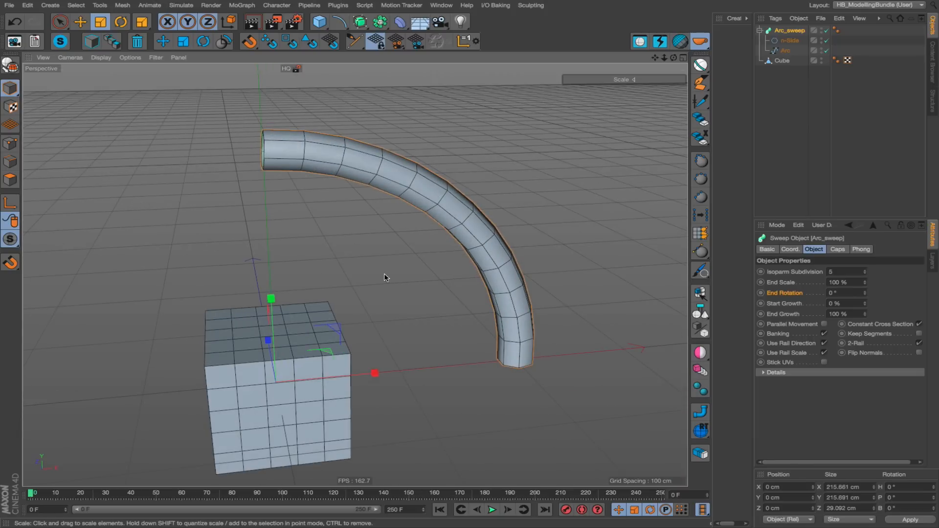
alt+right_drag(392, 263, 365, 261)
click(394, 135)
click(360, 174)
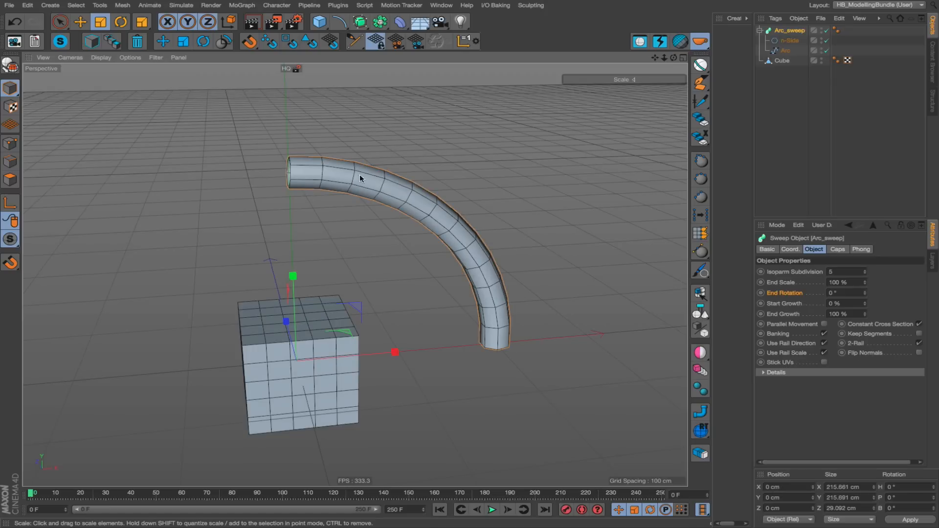
click(680, 42)
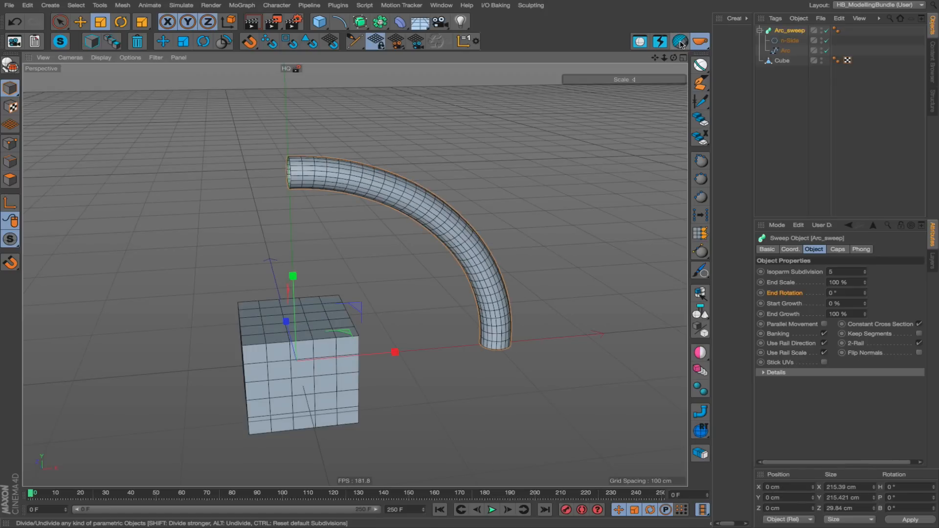
Add a second cube, move it to about X -89, Y 119, Z 66 cm, and put it under a Subdivision Surface.
click(319, 22)
key(e)
drag(225, 276, 120, 157)
alt+middle_drag(157, 155, 218, 154)
alt+click(360, 21)
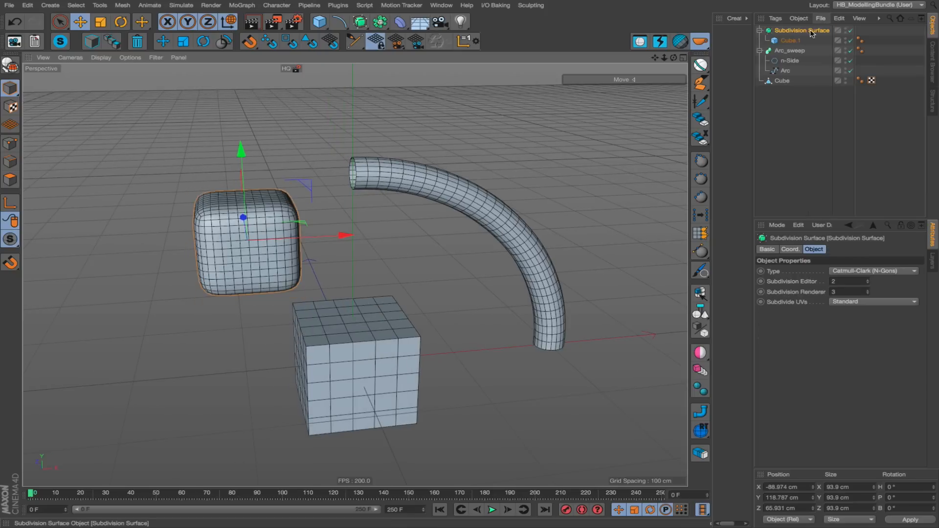
Divide the Subdivision Surface with HB_Divider up to level 6, and undivide it down to level 1 for editor and renderer.
scroll(219, 256, up, 5)
click(684, 41)
click(684, 41)
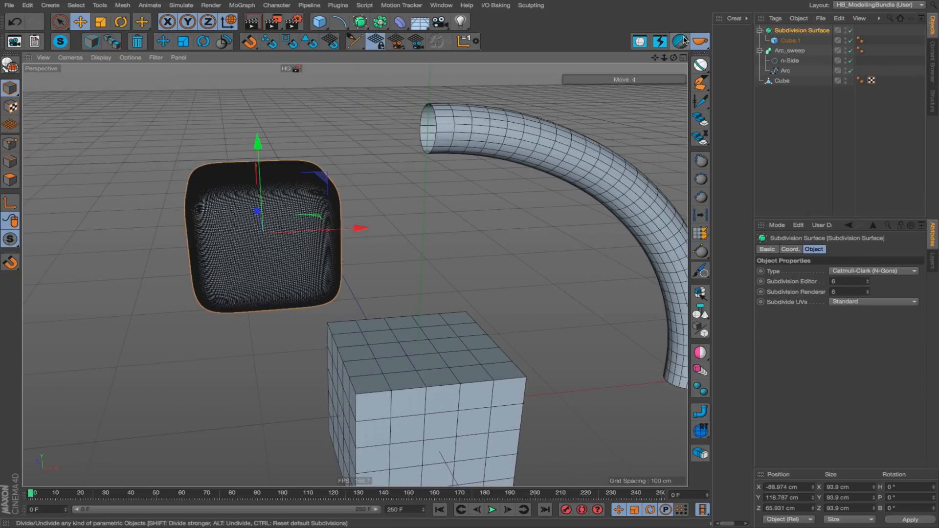
alt+click(684, 41)
alt+click(684, 41)
alt+click(684, 41)
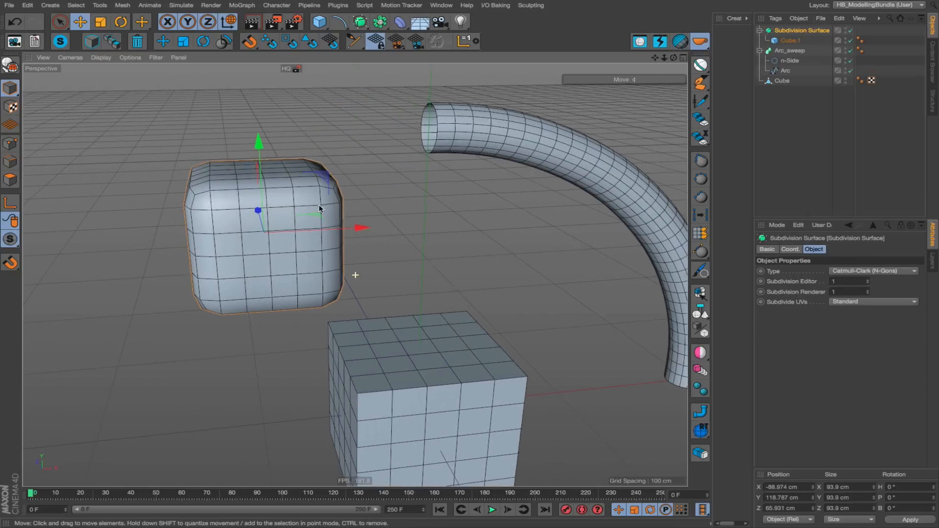
Add a new cube at the origin and delete all the other objects from the scene.
scroll(319, 209, down, 6)
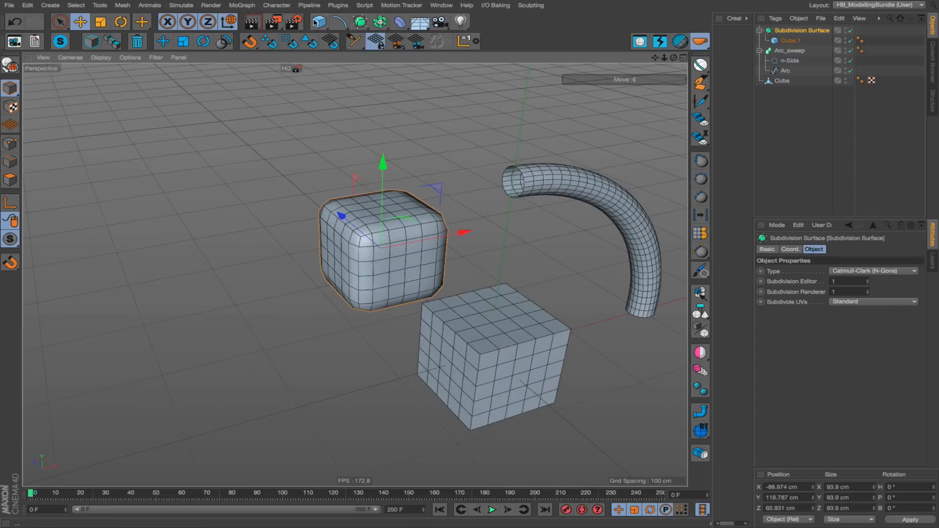
click(317, 22)
click(425, 45)
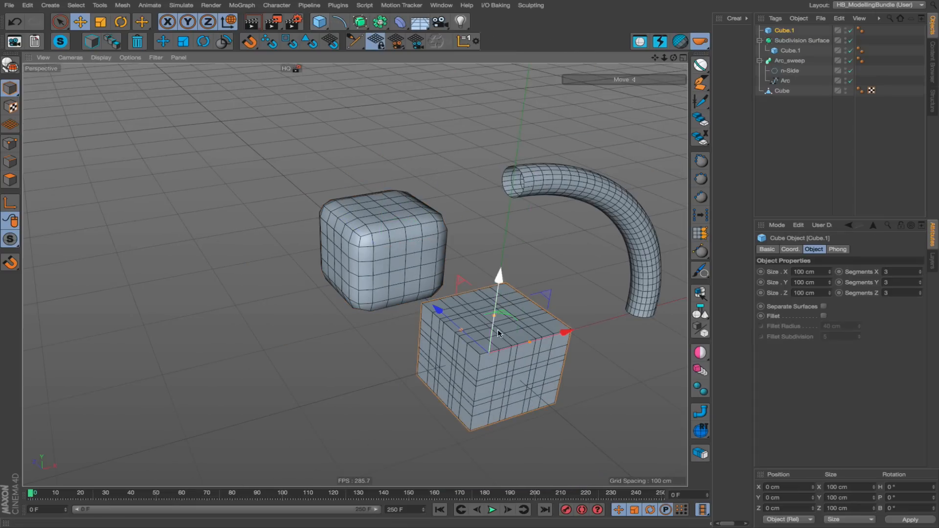
drag(790, 37, 788, 35)
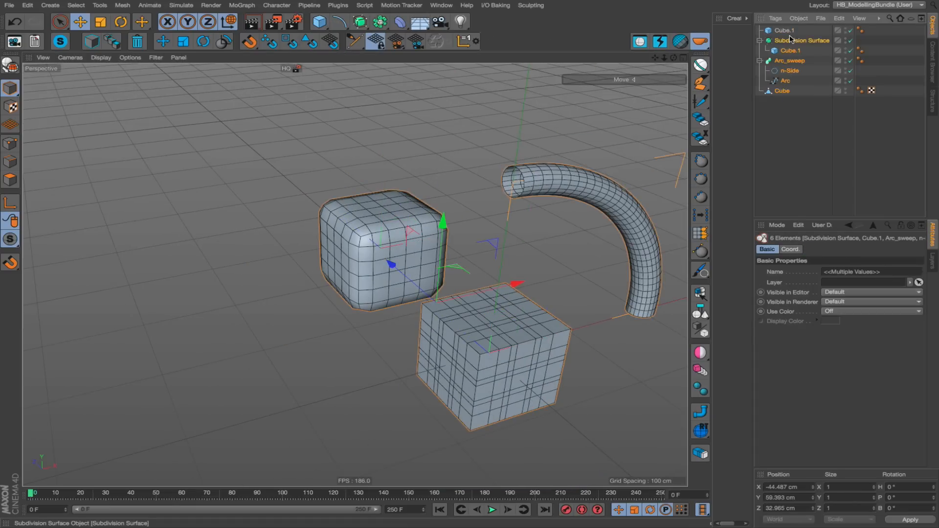
key(Delete)
Add a MoGraph Cloner, place the cube inside it, and set its mode to Grid Array.
click(243, 6)
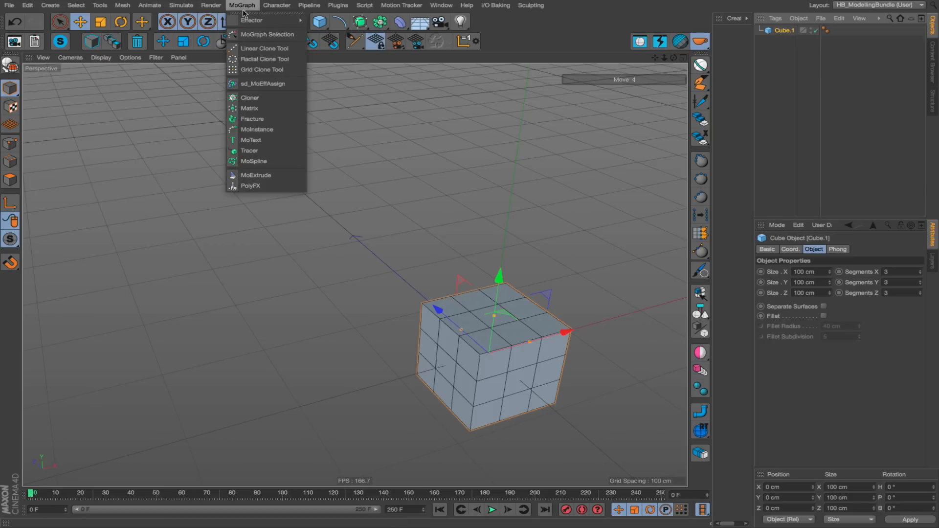
click(250, 97)
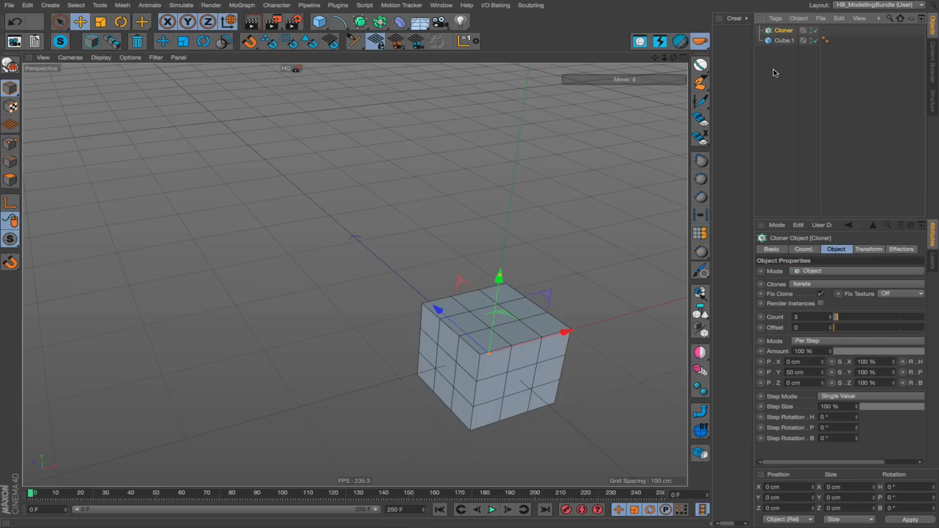
drag(779, 45, 784, 31)
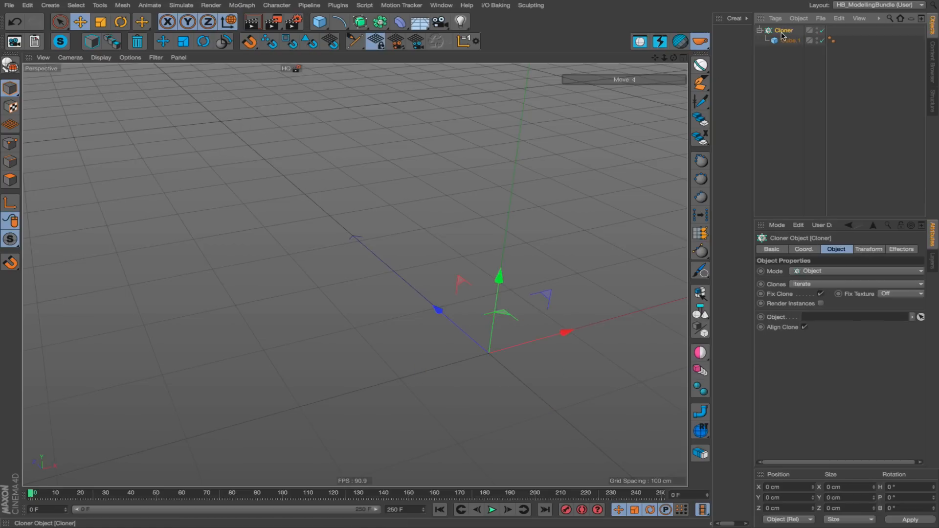
click(856, 271)
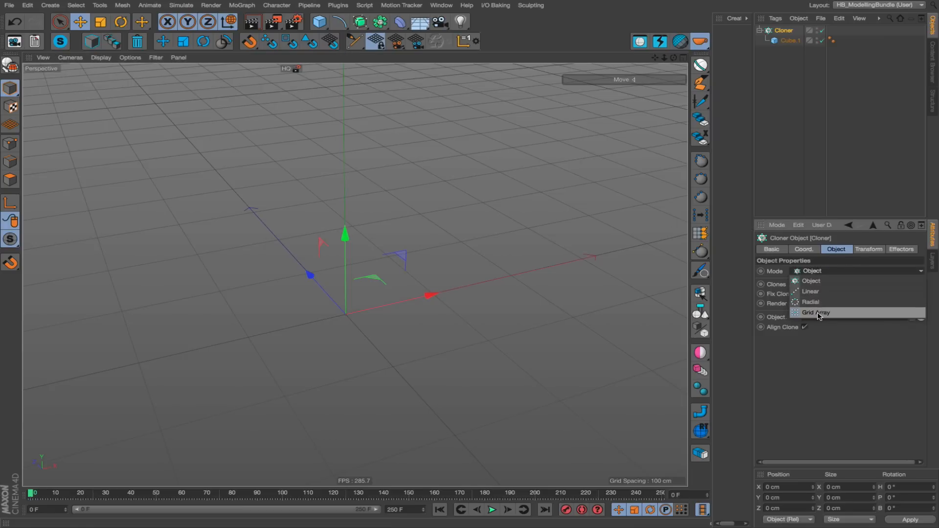
click(818, 314)
Spread the cloner's grid to a size of about 1288 × 1605 × 1674 cm.
alt+right_drag(386, 297, 148, 339)
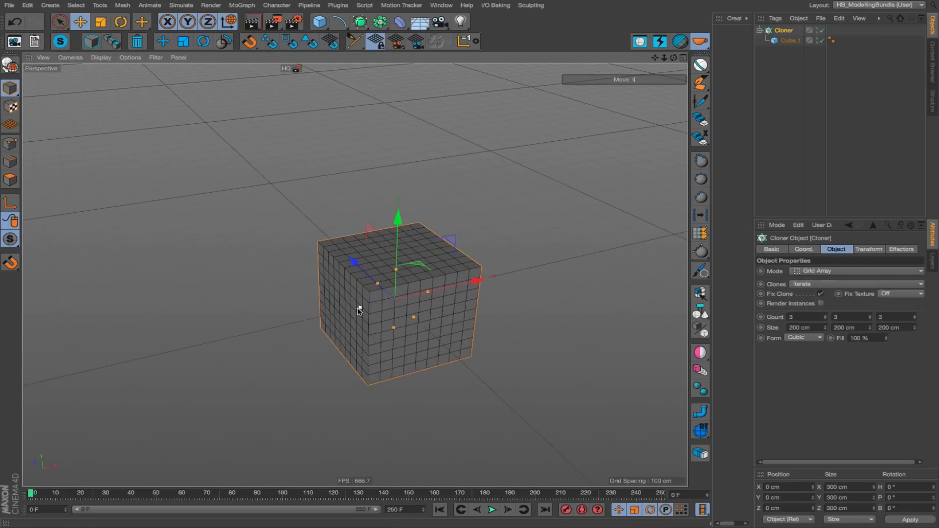
drag(358, 308, 233, 323)
drag(414, 317, 286, 197)
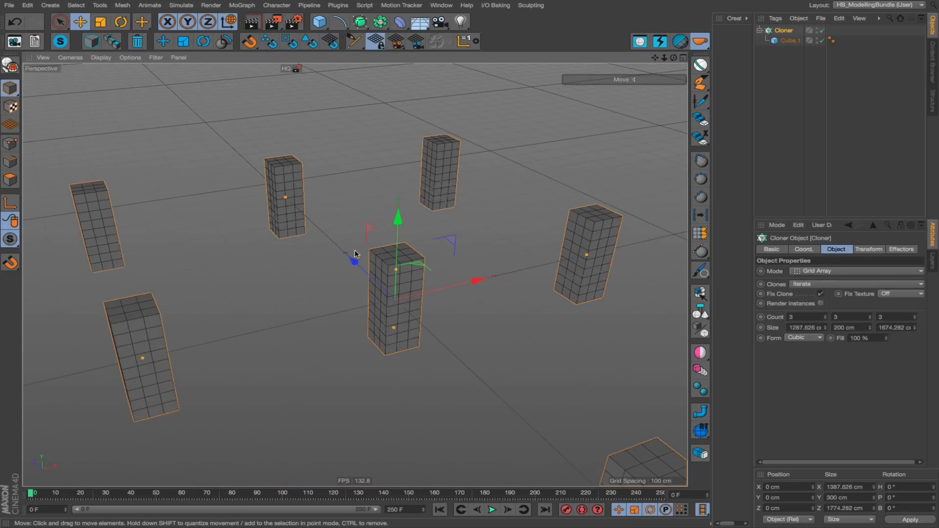
drag(395, 271, 404, 9)
alt+right_drag(463, 366, 207, 394)
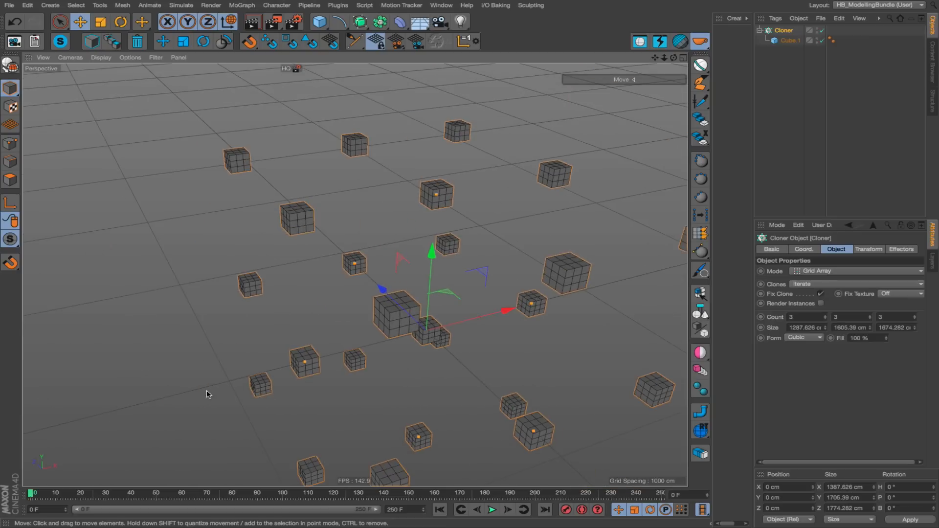
alt+middle_drag(291, 297, 130, 246)
Divide the cloner with HB_Divider until its count is 7 × 7 × 7.
click(684, 43)
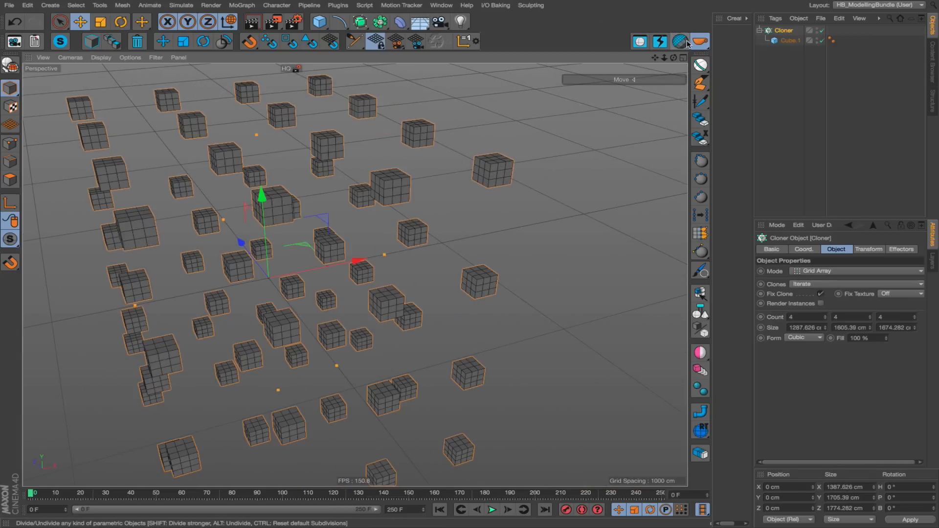
click(683, 43)
click(683, 43)
click(684, 43)
alt+middle_drag(292, 235, 424, 196)
mouse_move(424, 196)
alt+mouse_down()
mouse_move(514, 201)
mouse_move(422, 221)
alt+mouse_up()
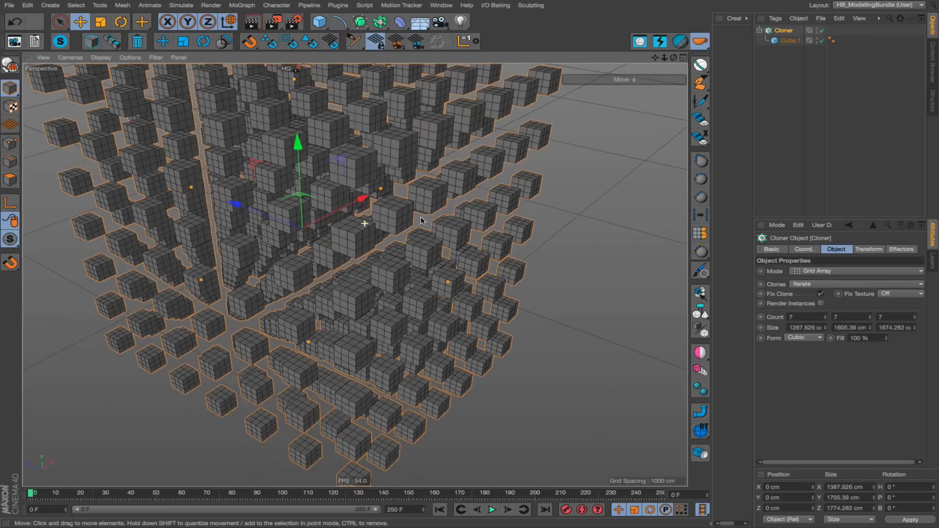
Undivide the cloner with HB_Divider until its count is 3 × 3 × 3.
ctrl+click(679, 43)
alt+right_drag(453, 163, 359, 186)
alt+drag(405, 161, 426, 176)
click(679, 44)
click(678, 44)
click(678, 44)
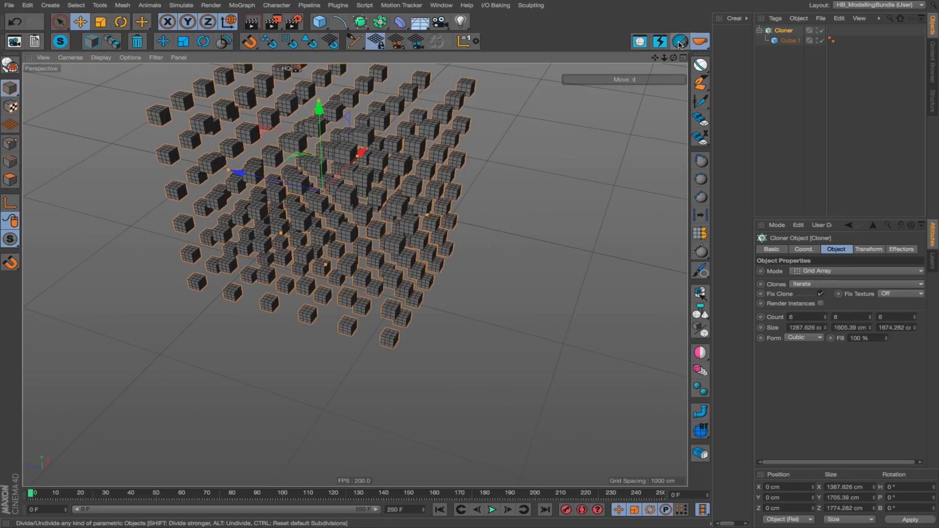
alt+click(678, 44)
alt+click(678, 44)
alt+click(678, 44)
alt+drag(524, 178, 382, 181)
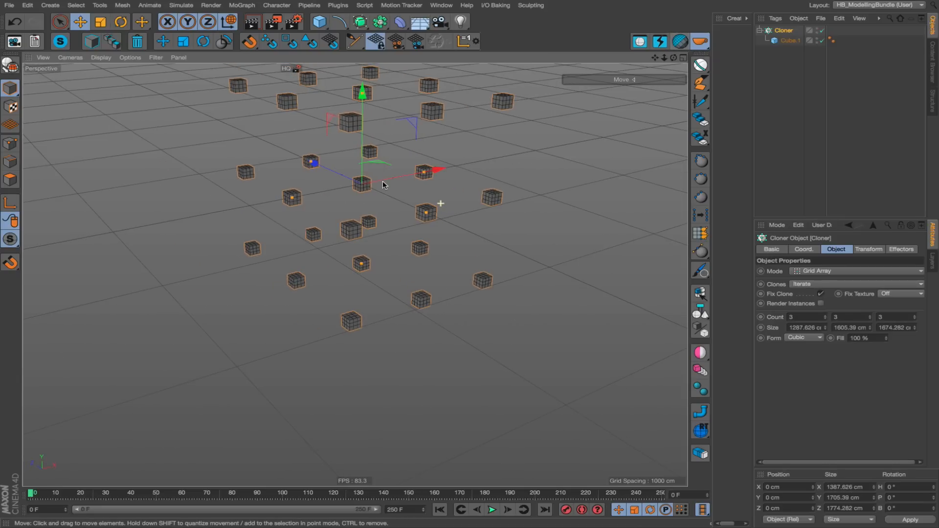
alt+right_drag(360, 112, 395, 119)
Select the cube inside the cloner and use HB_Divider to reduce it to 1 segment on each axis.
click(790, 40)
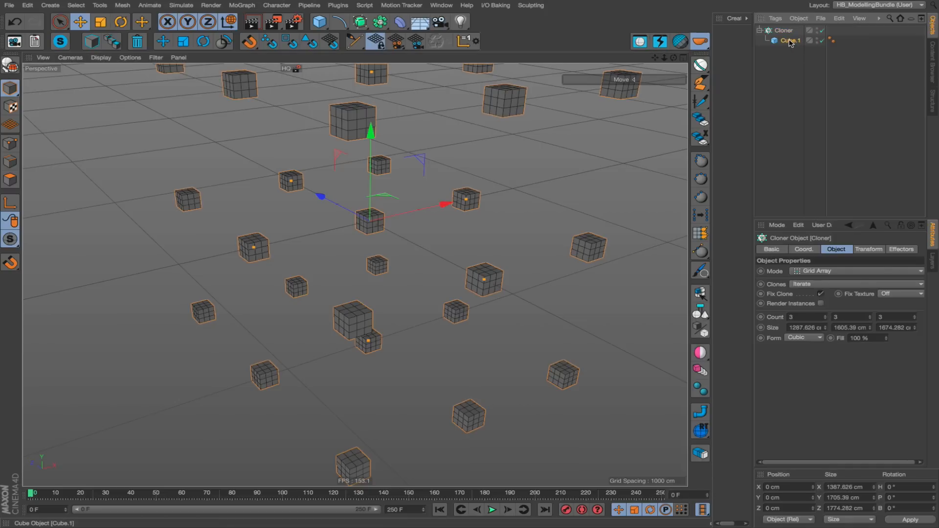
alt+click(680, 43)
alt+click(680, 43)
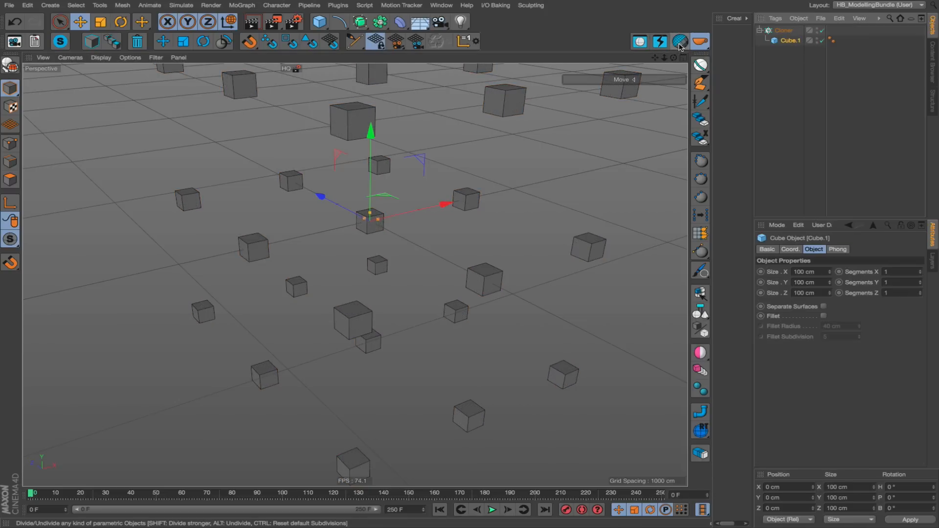
alt+drag(440, 147, 377, 82)
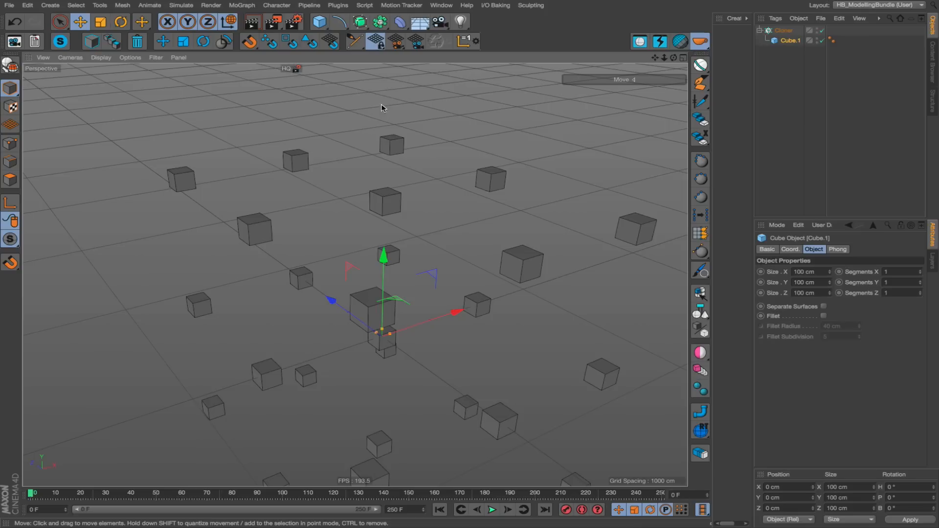
Add a Sphere primitive to the scene.
click(356, 19)
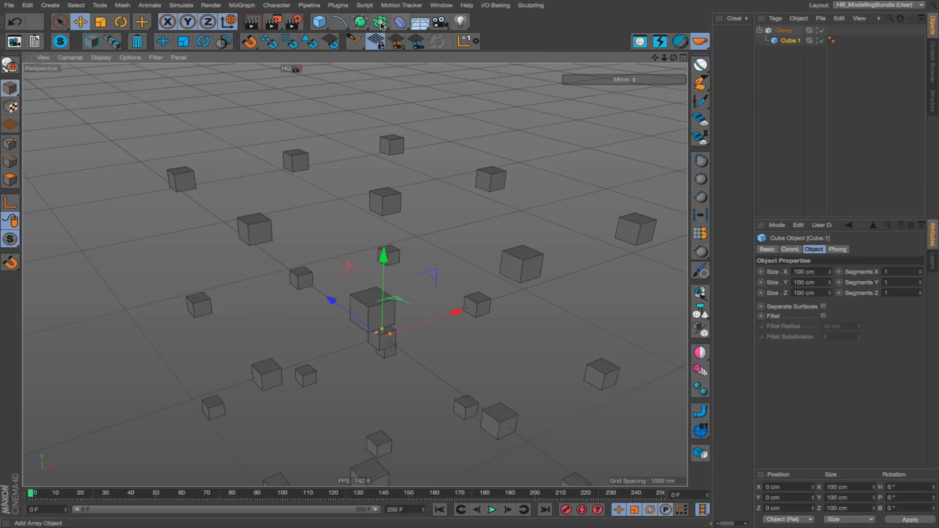
click(380, 21)
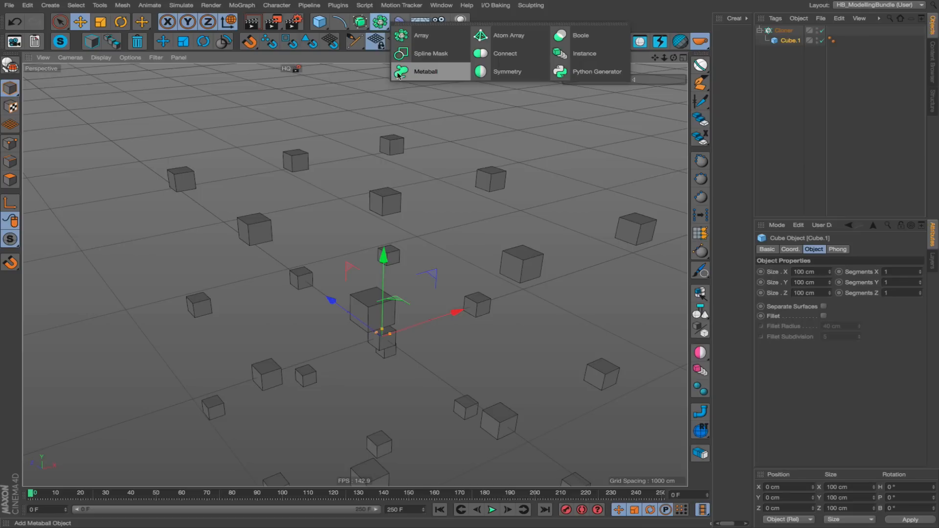
click(319, 21)
click(526, 56)
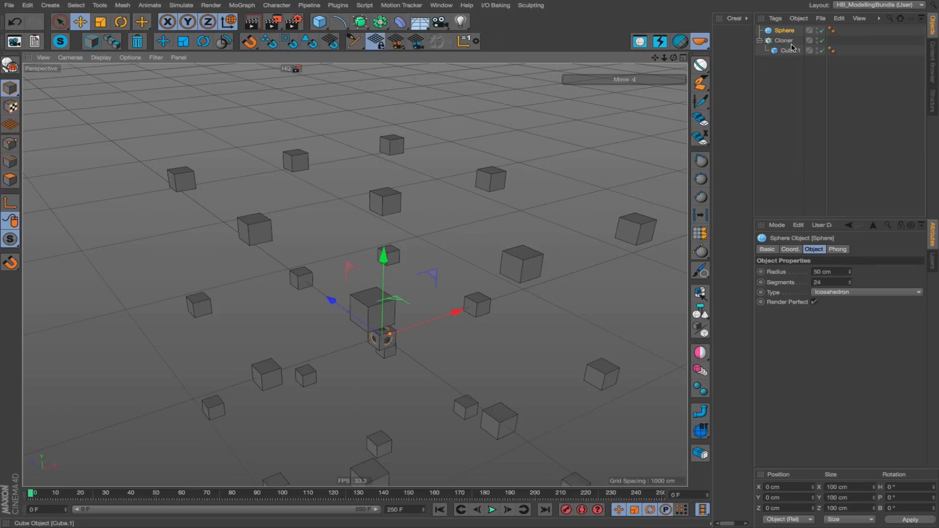
Delete the Cloner with its cube, then add a Metaball object and nest the sphere inside it.
click(790, 42)
key(Delete)
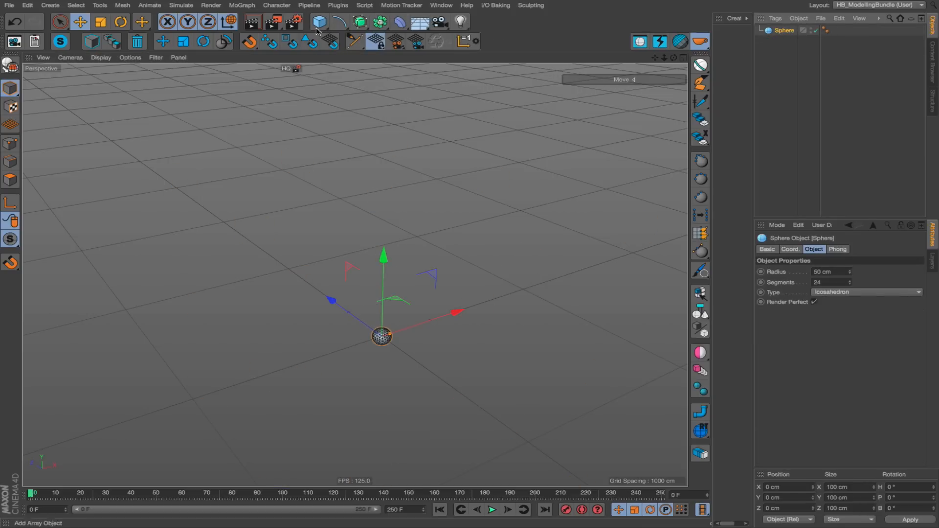
click(360, 22)
click(380, 22)
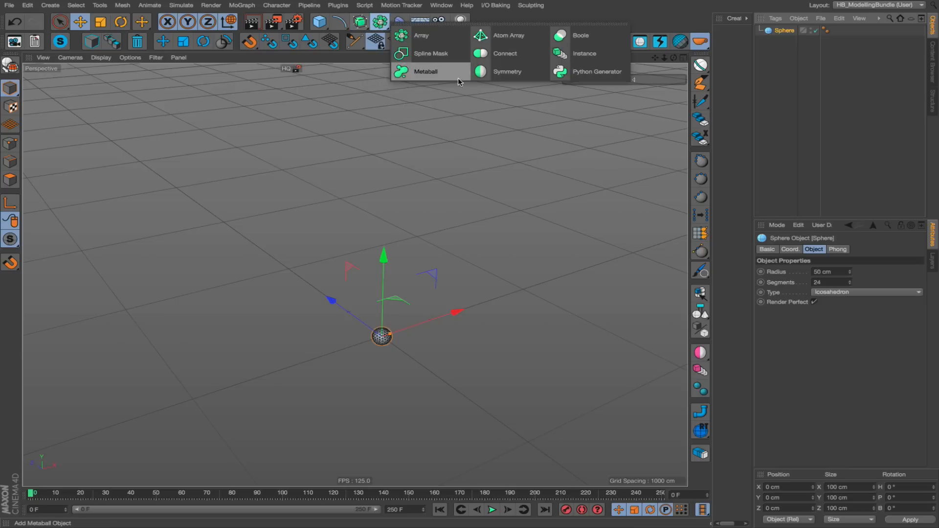
alt+click(447, 76)
click(782, 42)
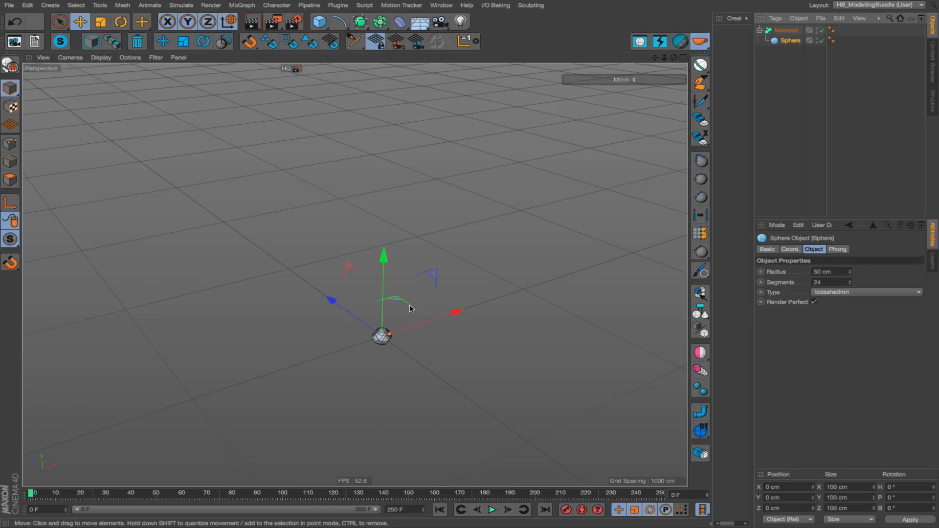
Duplicate the sphere inside the Metaball until eight spheres form a curved, branching shape.
scroll(411, 308, up, 3)
click(787, 30)
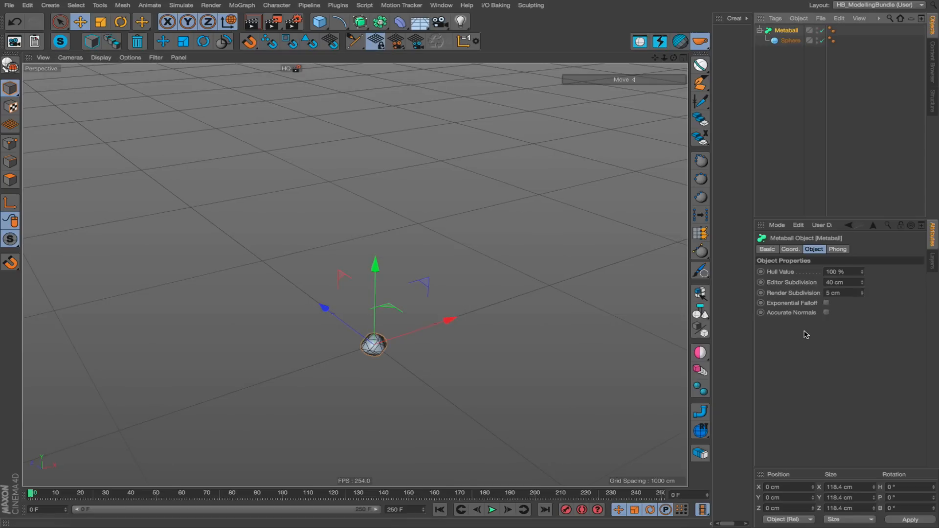
click(791, 283)
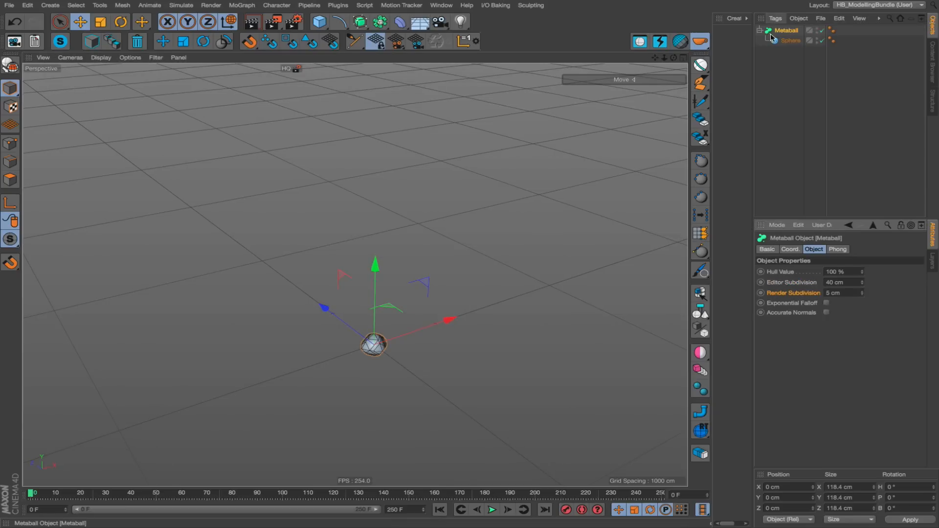
alt+right_drag(382, 354, 457, 336)
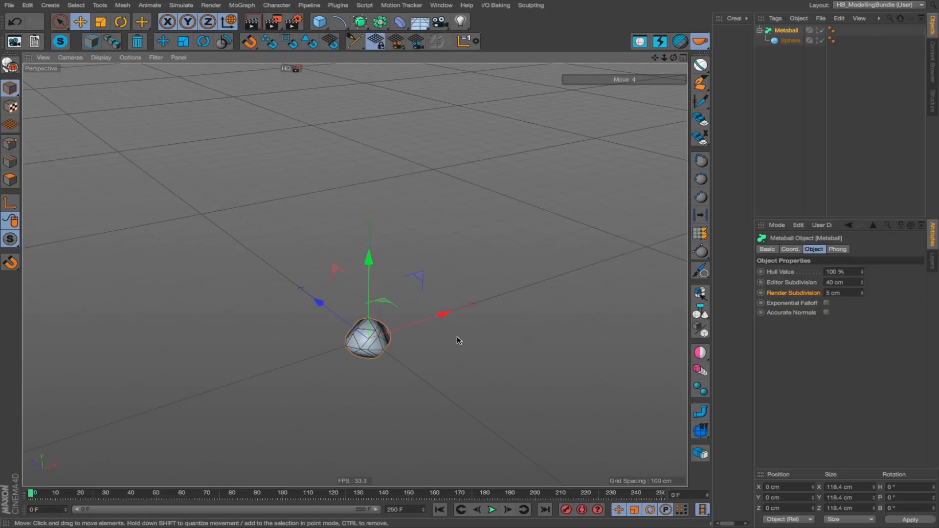
click(791, 39)
ctrl+drag(514, 323, 497, 294)
ctrl+drag(485, 320, 521, 268)
ctrl+drag(491, 300, 390, 295)
ctrl+drag(435, 319, 440, 231)
Select the Metaball and divide it with HB_Divider until its Editor Subdivision is 2 cm.
click(786, 31)
alt+drag(248, 280, 304, 233)
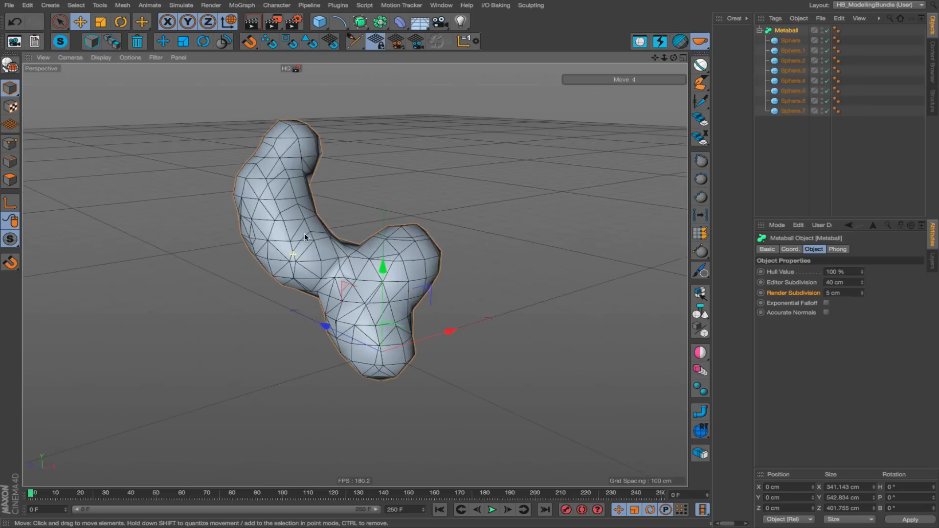
click(677, 43)
click(677, 43)
click(677, 43)
scroll(339, 265, up, 3)
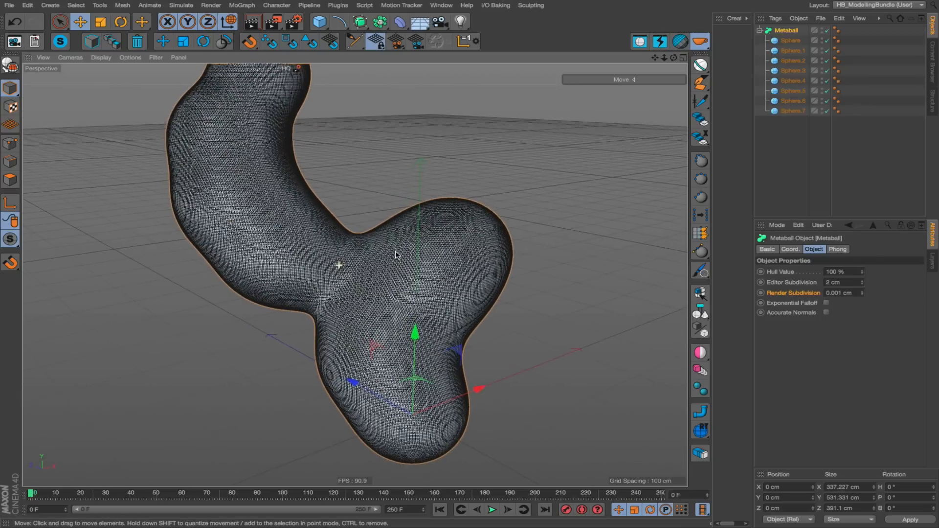
alt+drag(386, 260, 672, 68)
scroll(671, 64, down, 3)
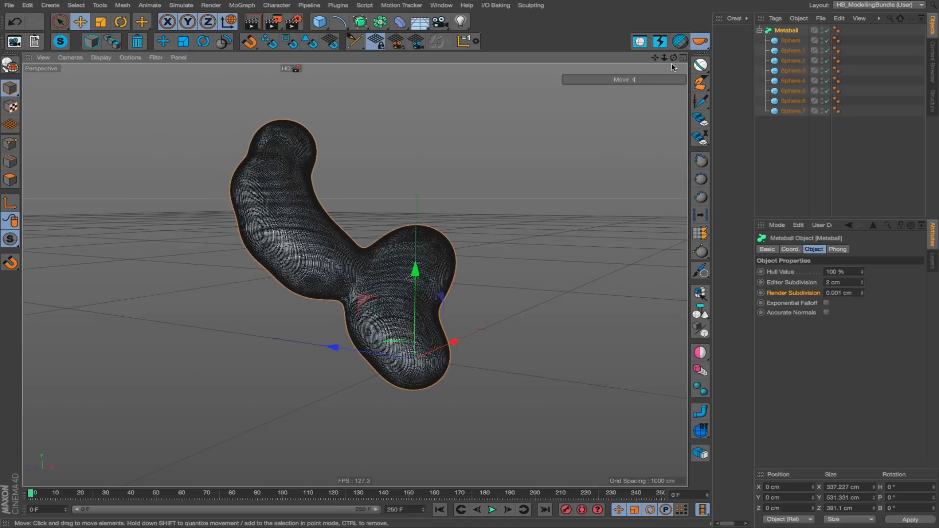
Undivide the Metaball with HB_Divider until its Editor Subdivision is 13 cm.
ctrl+click(680, 41)
alt+drag(371, 323, 416, 316)
click(681, 40)
click(681, 41)
click(681, 40)
click(682, 41)
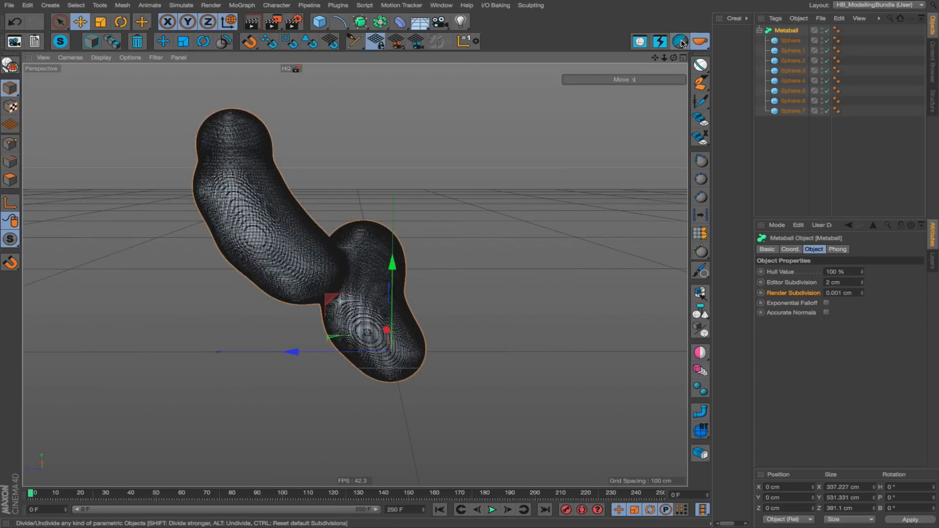
alt+click(681, 41)
alt+click(681, 41)
alt+click(681, 42)
alt+click(681, 41)
alt+click(681, 41)
scroll(375, 280, down, 4)
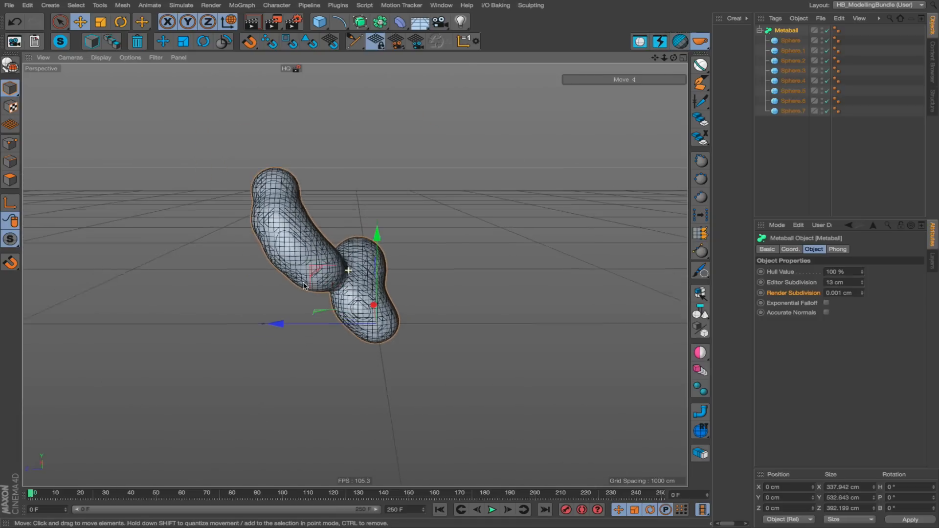
alt+drag(381, 282, 290, 310)
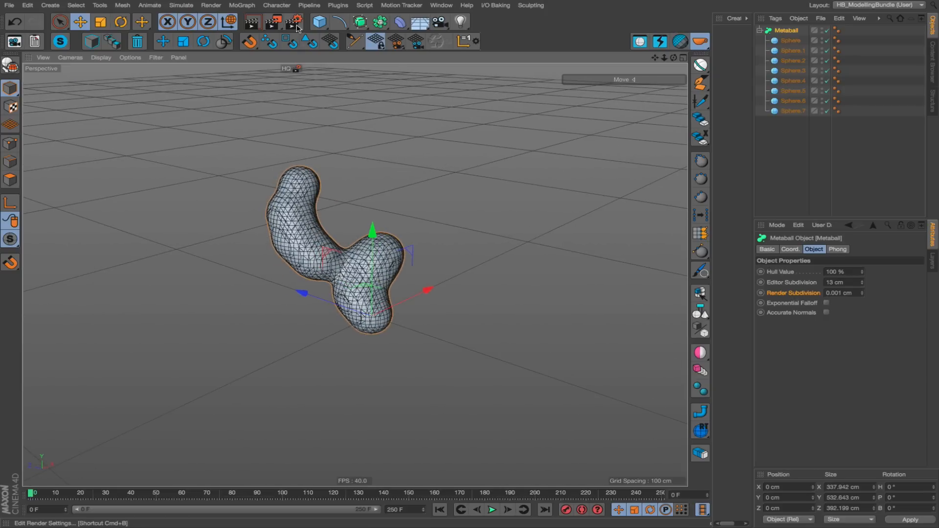
Add a Cube and a Cone away from the Metaball and place one duplicate of each nearby.
click(316, 26)
drag(359, 219, 424, 96)
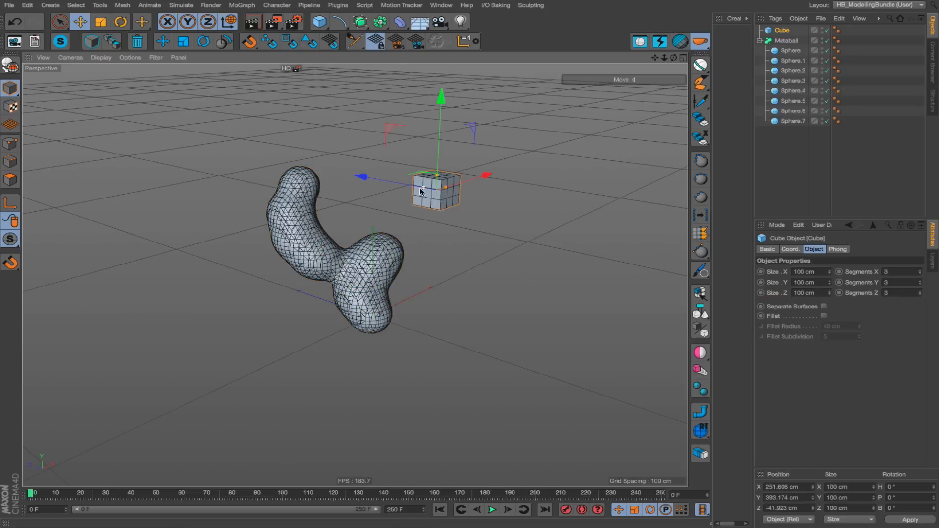
ctrl+drag(466, 259, 340, 202)
drag(319, 21, 483, 39)
drag(457, 256, 637, 100)
ctrl+drag(598, 341, 363, 259)
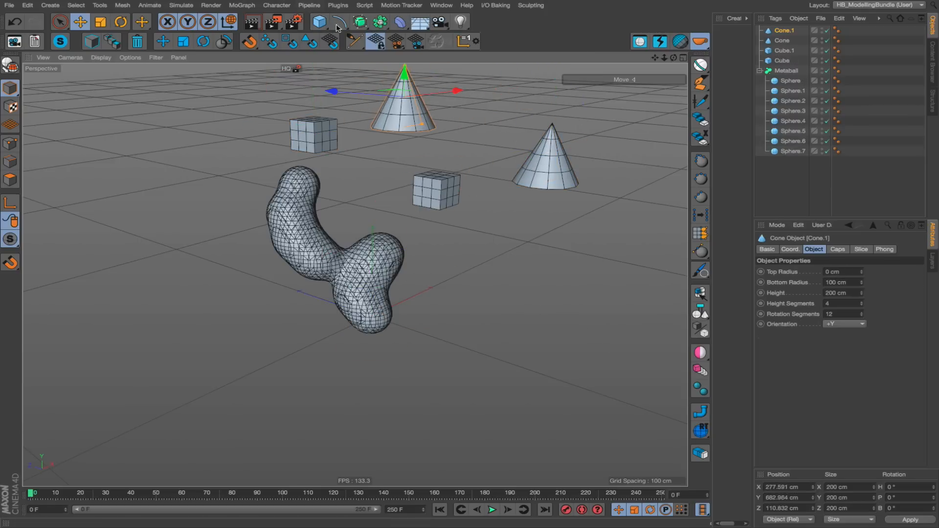
Add a third Cube close beside the Metaball and put it inside a Subdivision Surface.
click(313, 23)
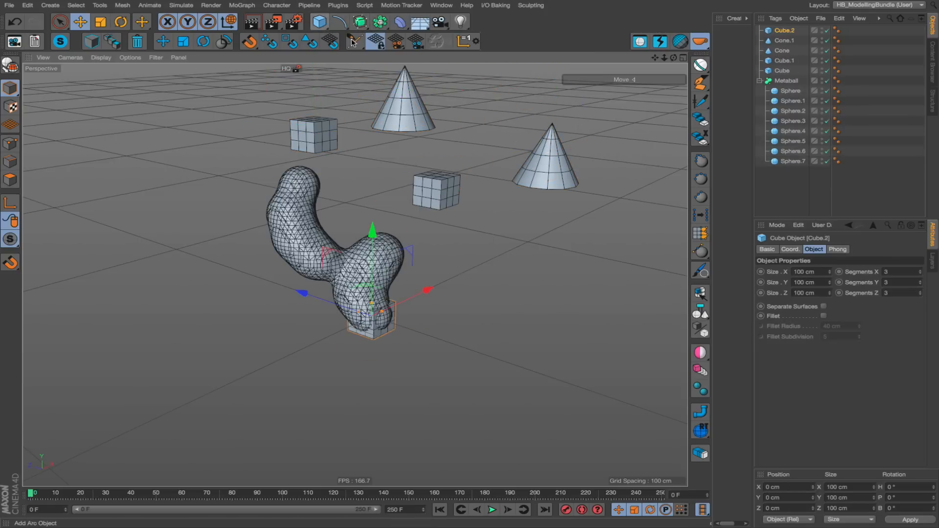
drag(372, 289, 433, 268)
alt+click(362, 22)
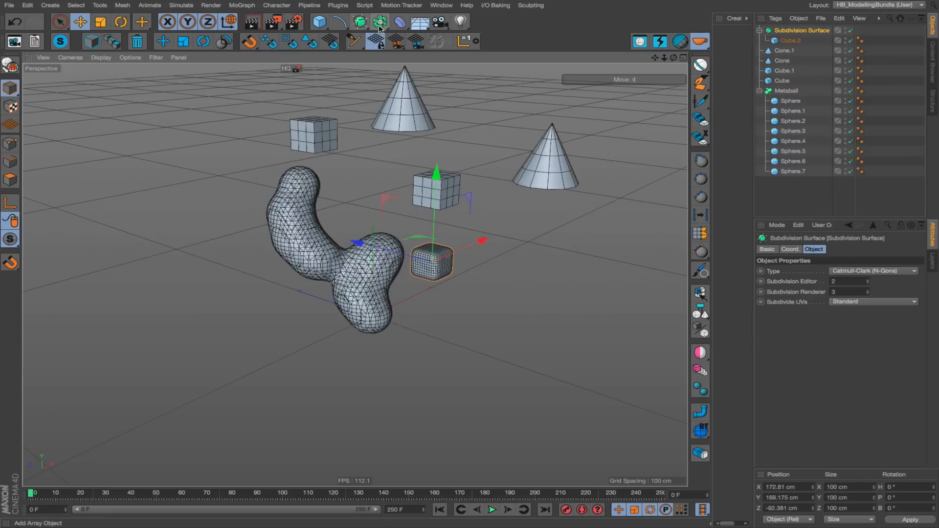
Add an Array object with 7 copies and nest a copy of the second cone inside it.
click(380, 25)
click(402, 34)
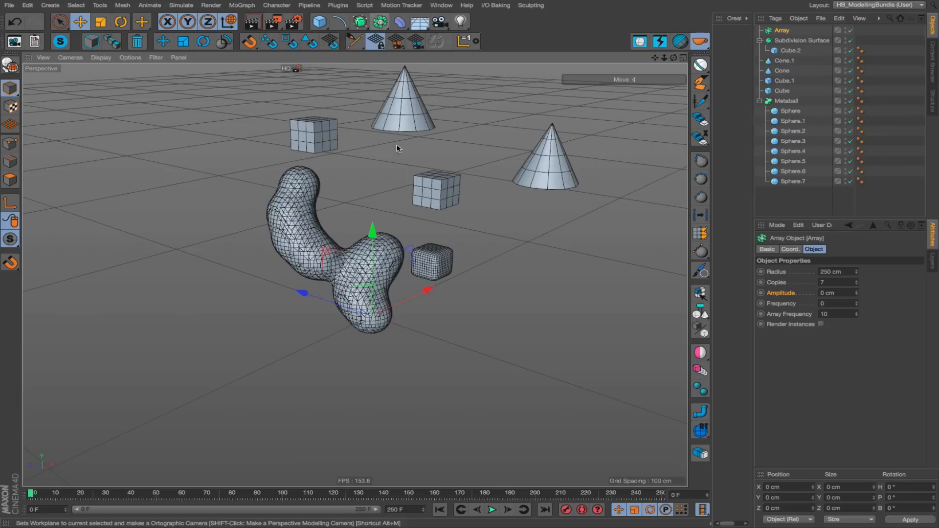
drag(398, 147, 526, 115)
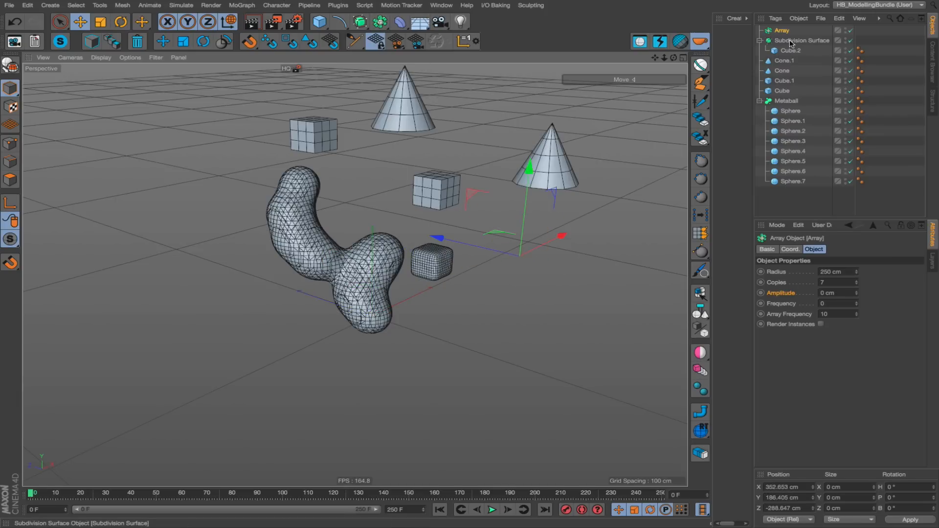
ctrl+drag(787, 63, 783, 31)
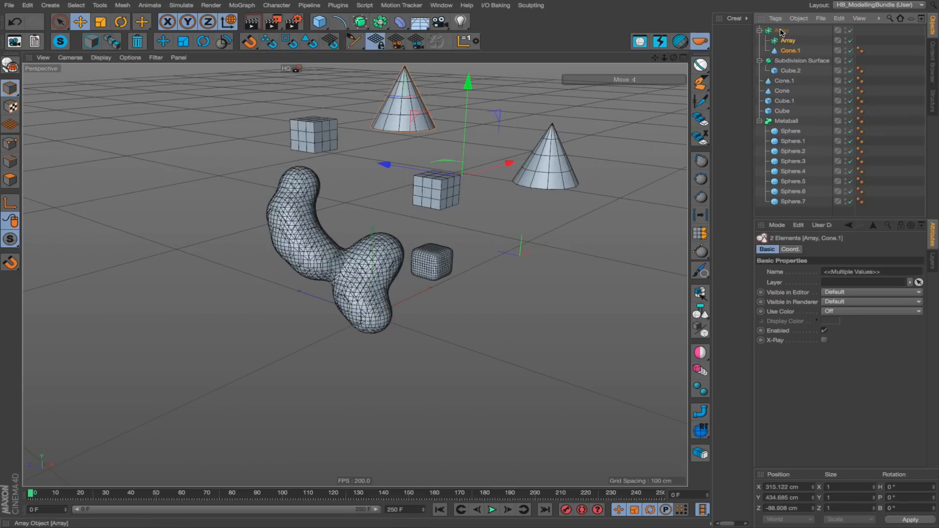
click(783, 31)
Move the Array behind the other objects and delete the duplicate Array nested inside it.
drag(540, 261, 591, 345)
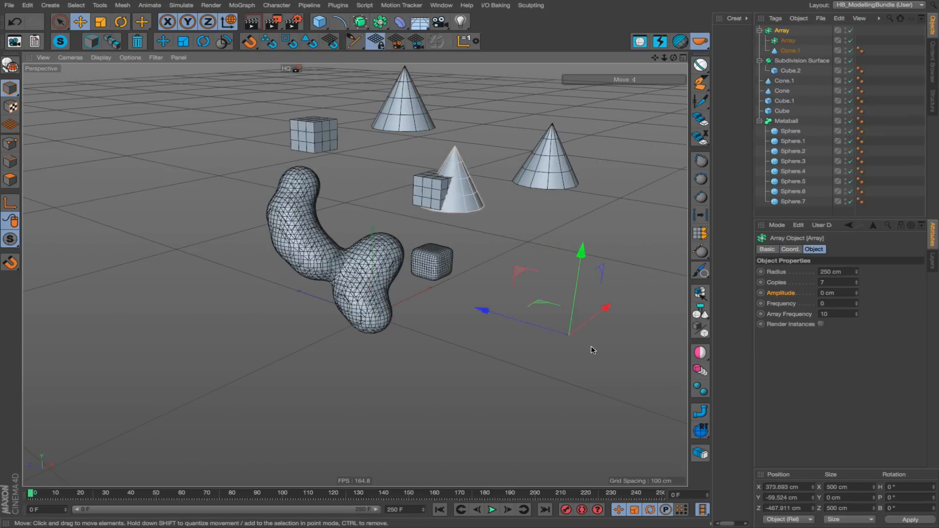
alt+right_drag(591, 345, 405, 376)
alt+drag(405, 377, 524, 219)
click(787, 41)
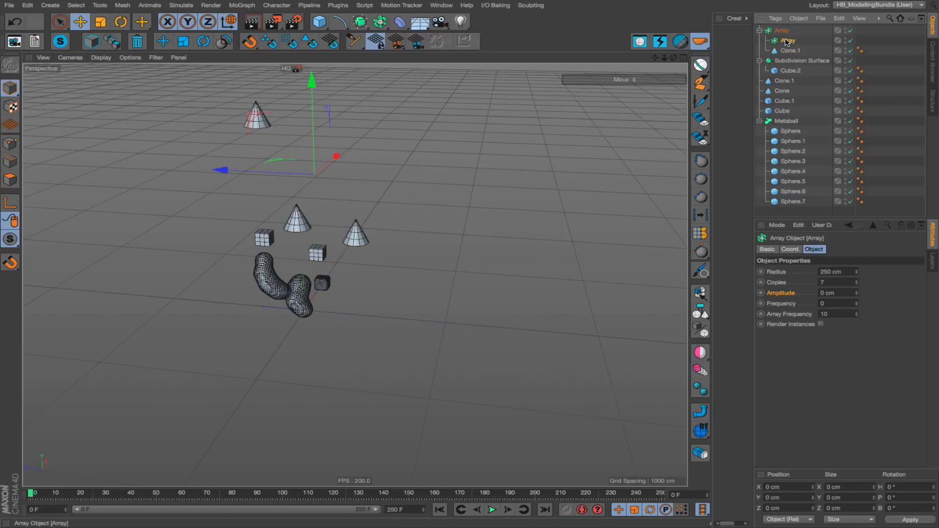
key(Delete)
scroll(250, 209, up, 5)
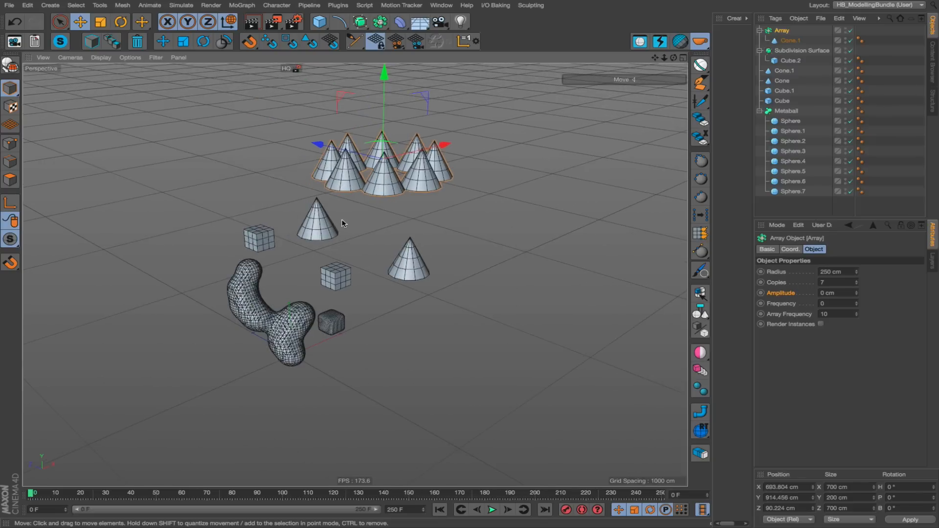
scroll(342, 223, up, 2)
Add an Arc spline with a 200 cm radius and place it in open space beside the cone array.
click(339, 22)
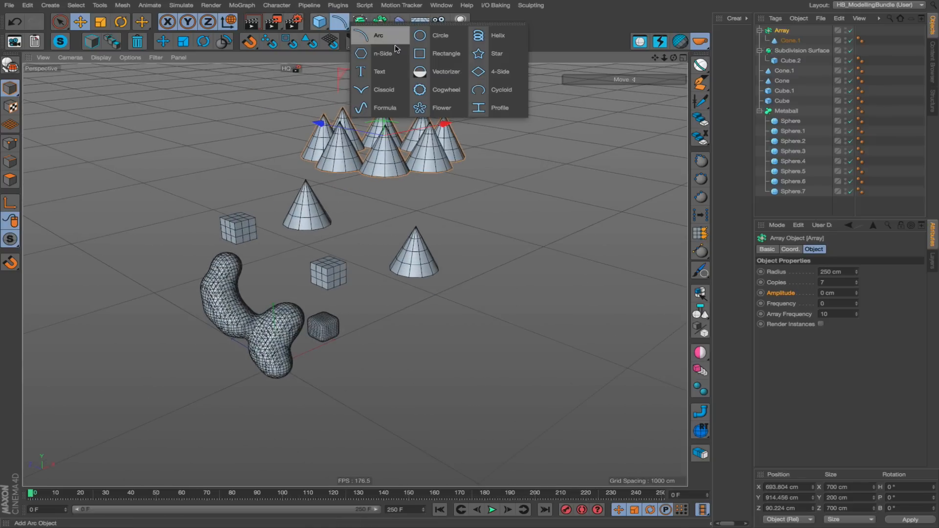
click(372, 36)
drag(188, 155, 197, 152)
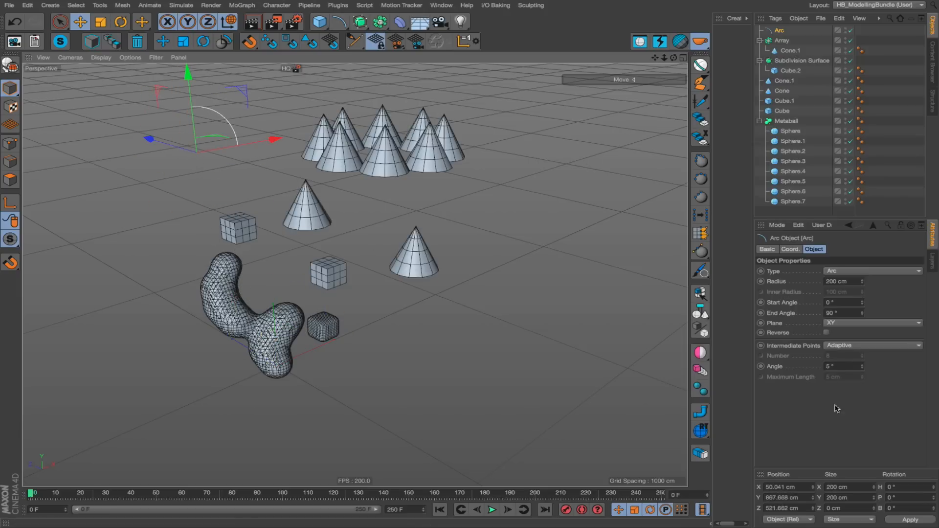
Sweep the arc with the HB sweep script and scale its 12-sided profile to a radius of about 50.6 cm.
click(701, 410)
drag(264, 357, 482, 219)
drag(190, 374, 552, 137)
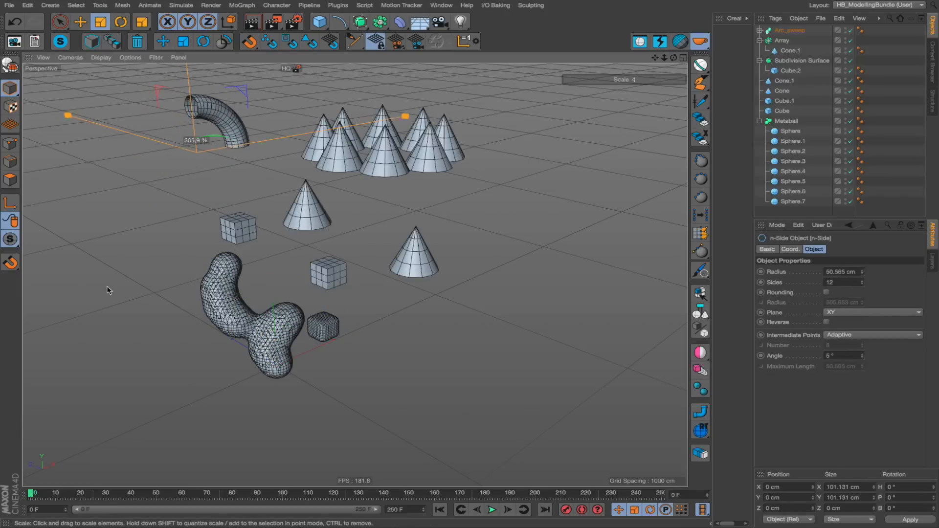
alt+drag(211, 289, 165, 274)
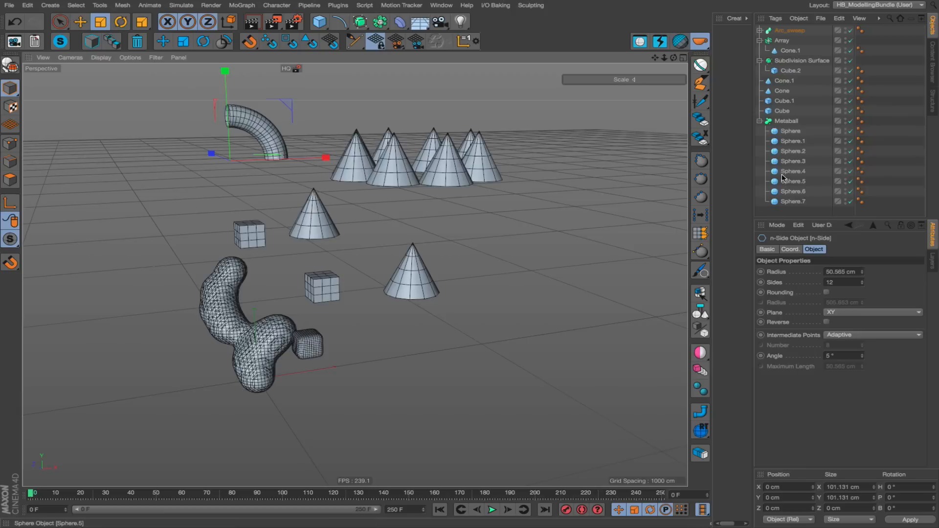
Select every object in the scene and divide them all together with HB_Divider.
click(259, 310)
key(ctrl+a)
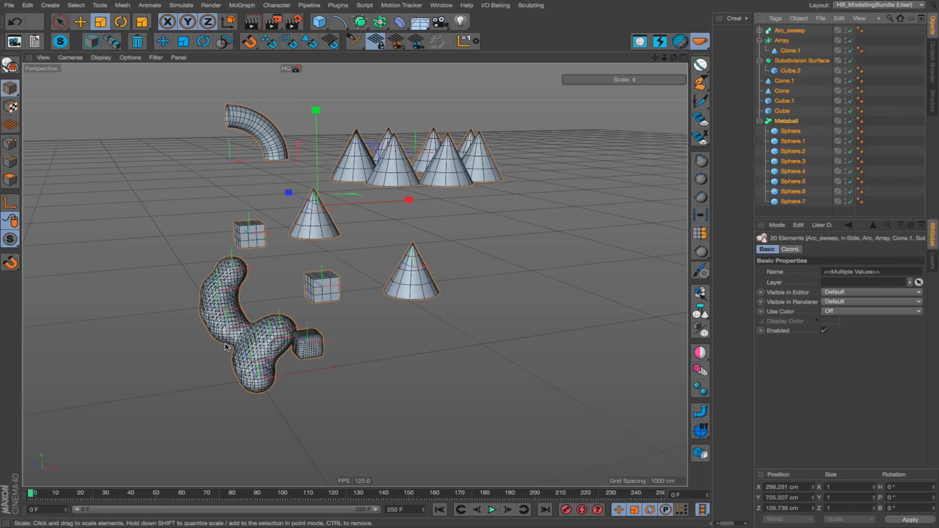
alt+right_drag(227, 344, 314, 264)
alt+drag(313, 264, 354, 275)
alt+middle_drag(355, 274, 364, 282)
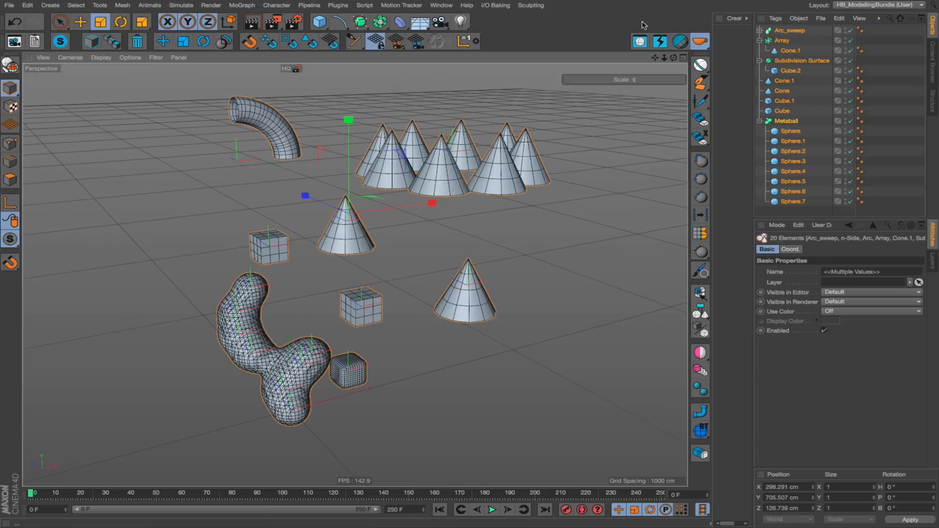
click(680, 41)
click(681, 42)
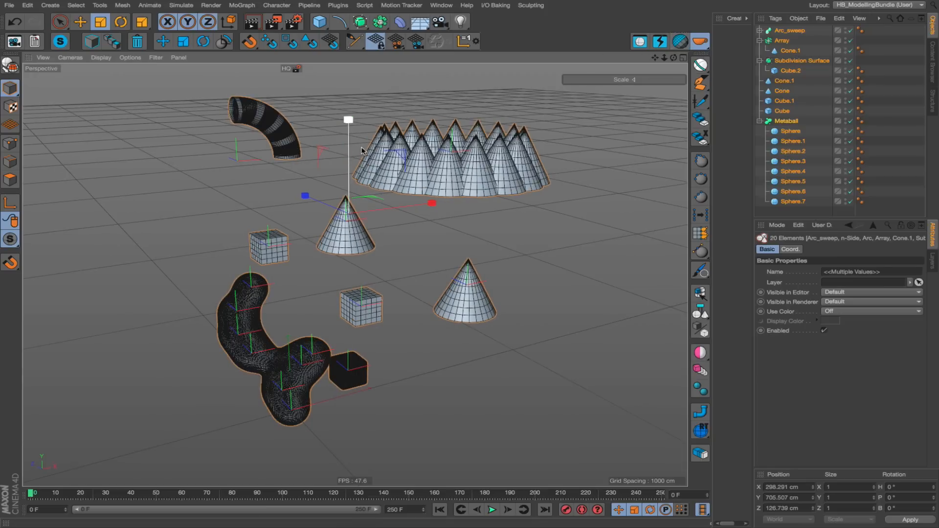
Undivide all selected objects with HB_Divider until the cones become four-sided pyramids.
alt+click(679, 44)
alt+click(679, 44)
alt+click(679, 44)
Divide all selected objects again with HB_Divider to a very dense mesh and inspect them up close.
click(679, 44)
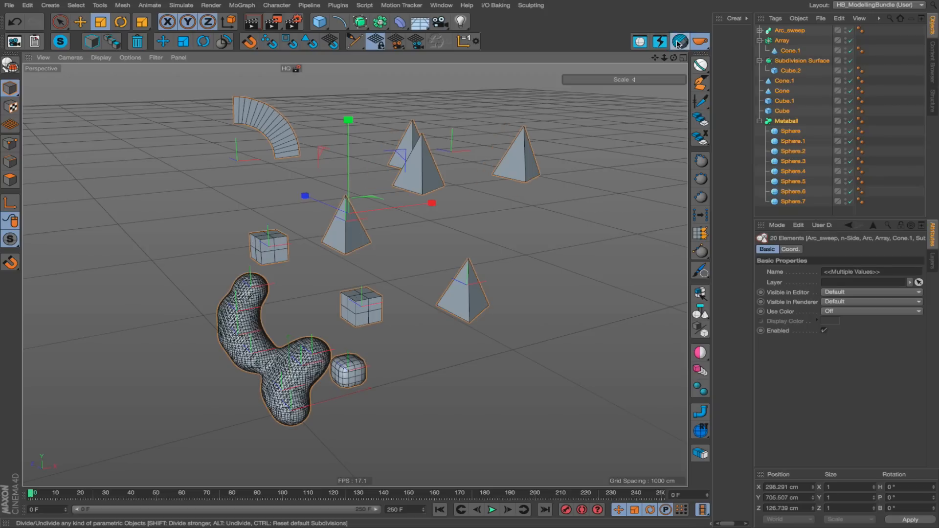
click(679, 44)
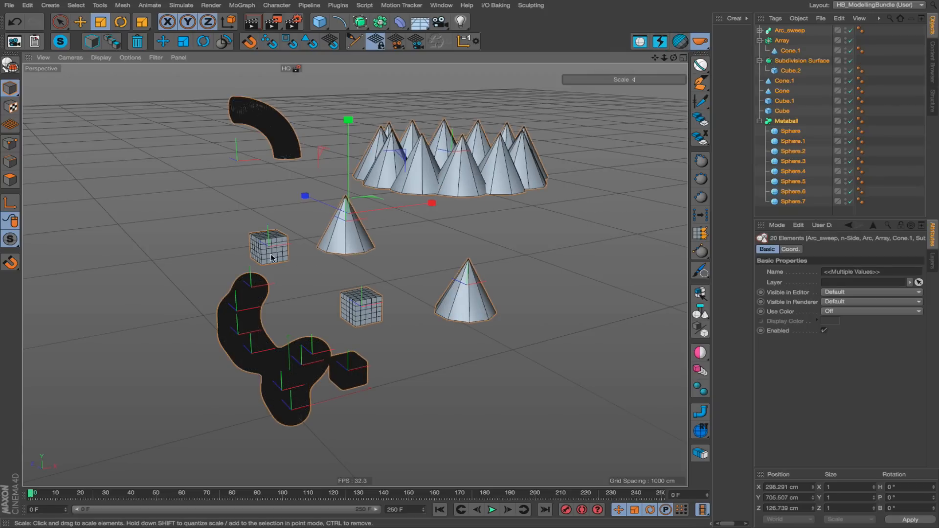
alt+drag(271, 258, 303, 254)
scroll(247, 322, up, 2)
alt+drag(247, 322, 275, 316)
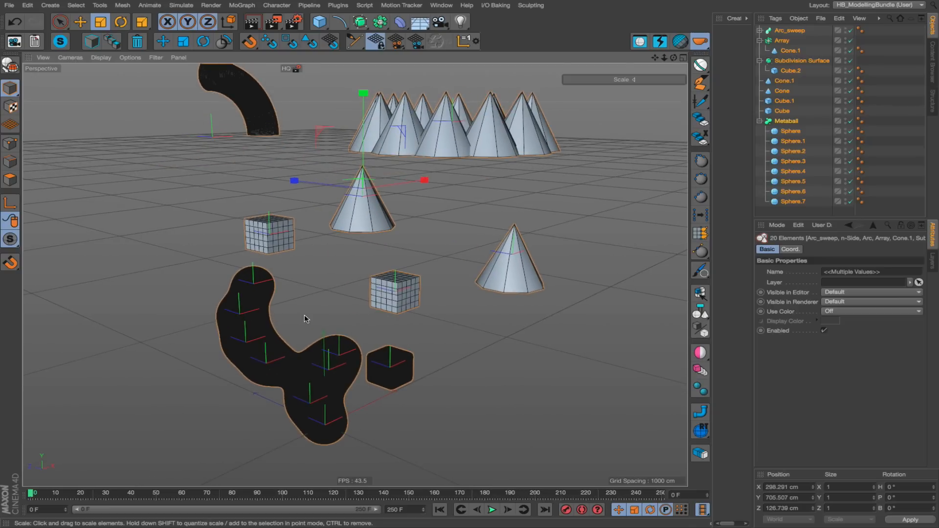
Reset all selected objects to their default subdivisions with HB_Divider and deselect everything.
click(680, 41)
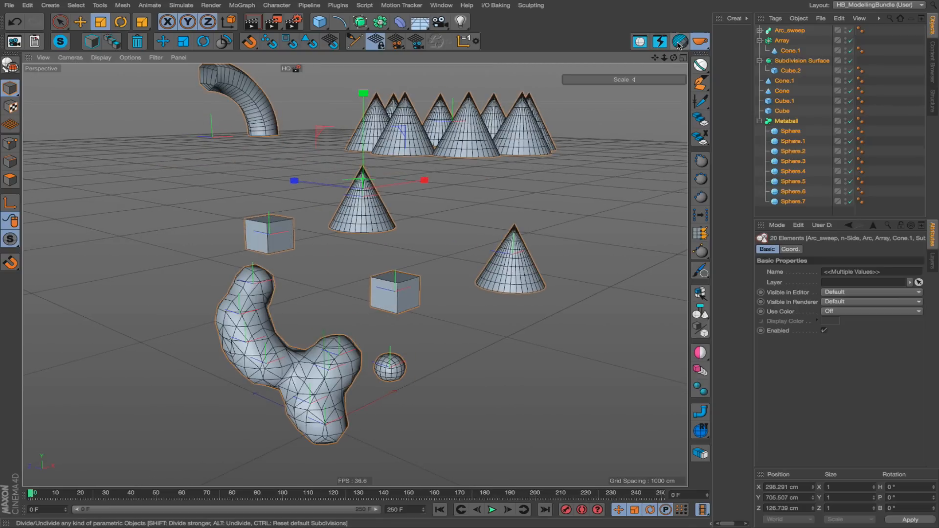
click(457, 307)
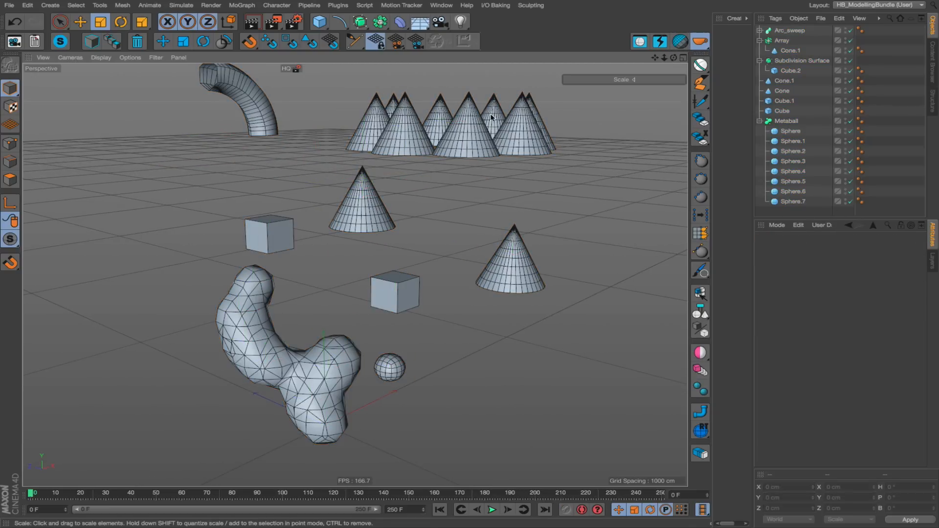
alt+drag(436, 274, 443, 181)
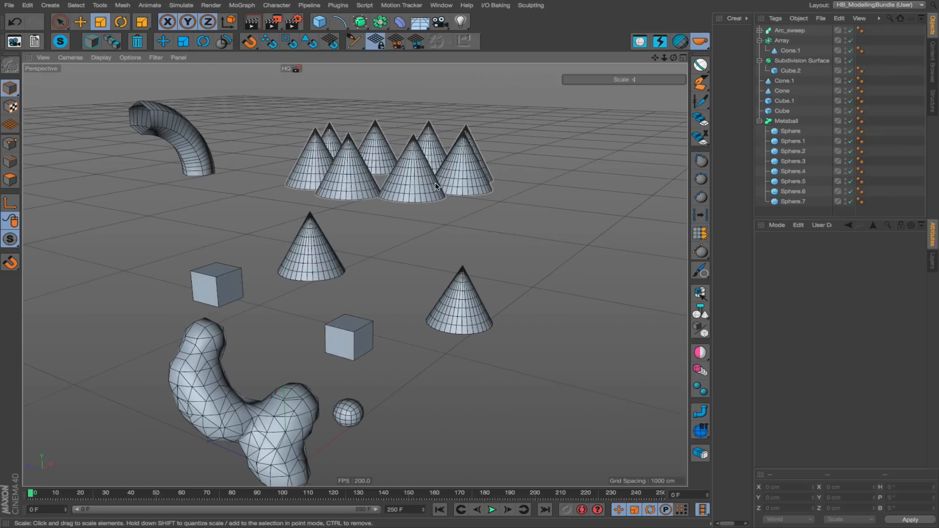
alt+drag(410, 185, 337, 190)
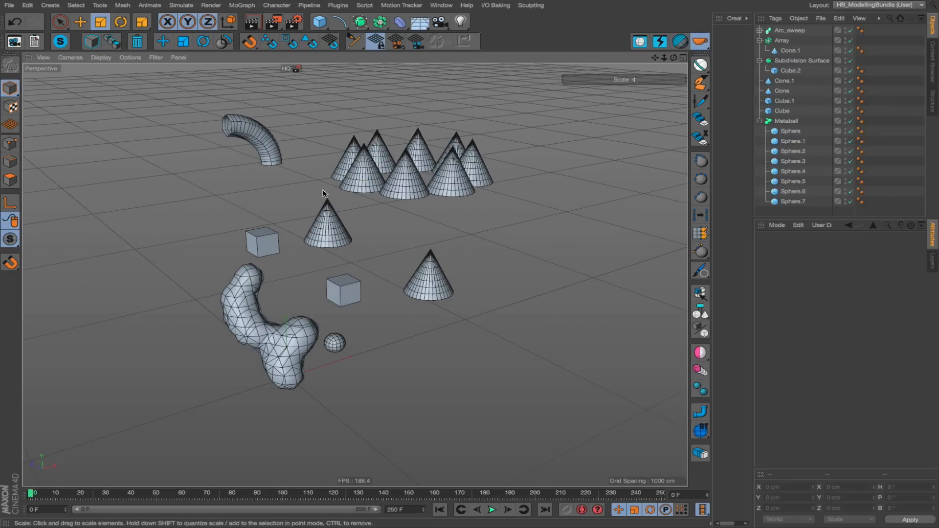